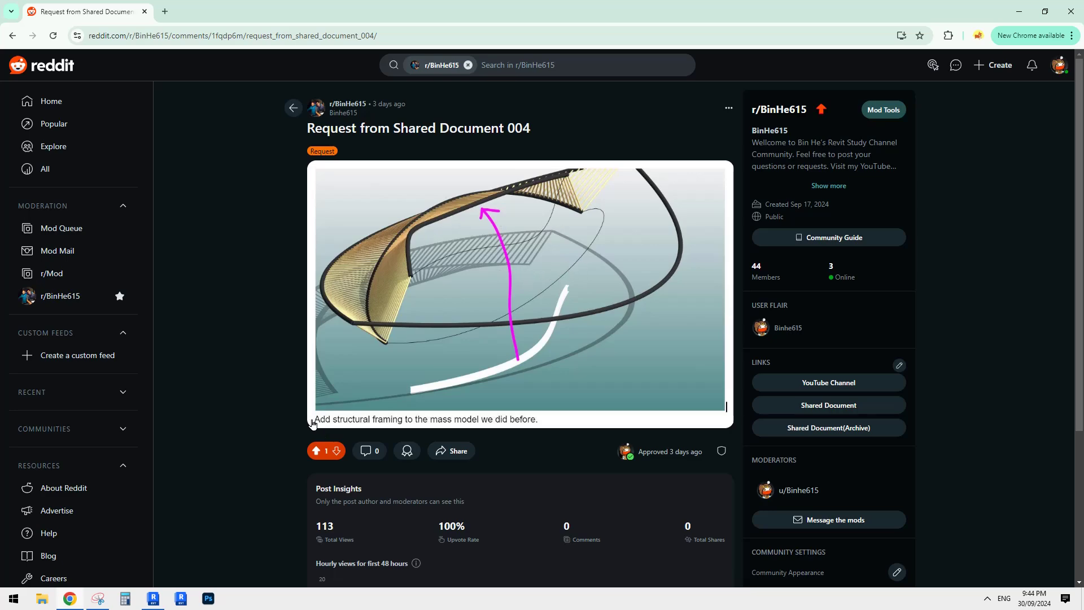
Step: Switch from the Reddit request to Revit and open the recent project 24043
{"action": "left_click", "coordinate": [159, 595]}
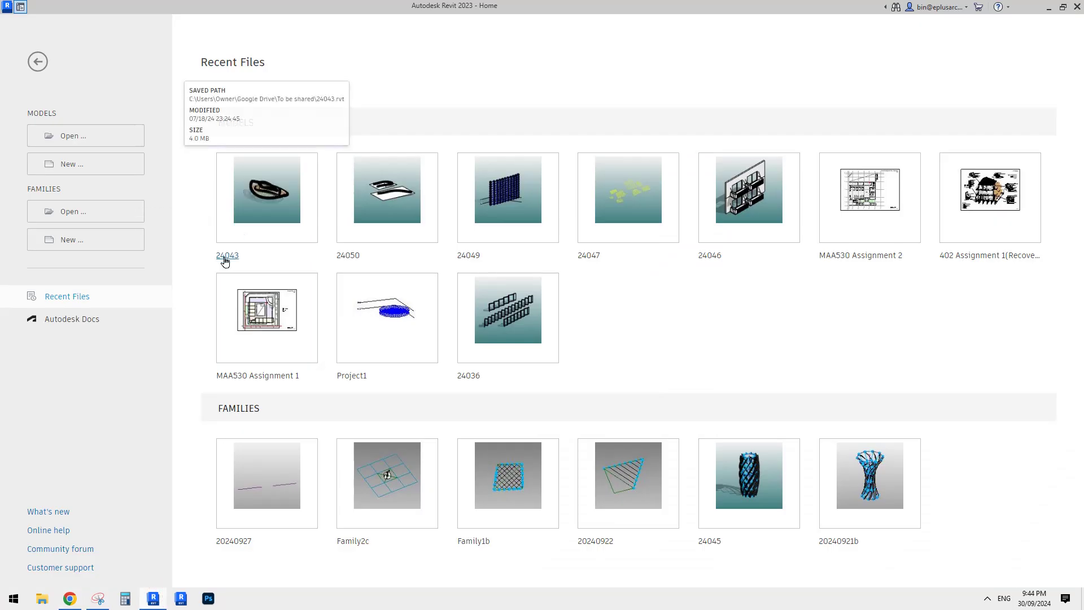
{"action": "left_click", "coordinate": [267, 203]}
{"action": "left_click", "coordinate": [70, 599]}
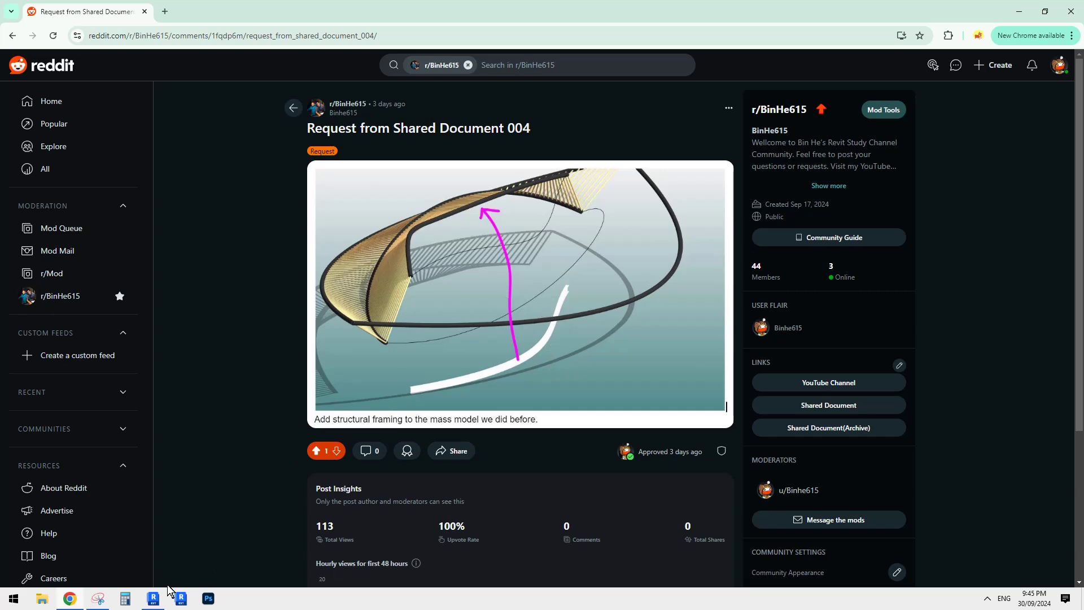
{"action": "left_click", "coordinate": [154, 598]}
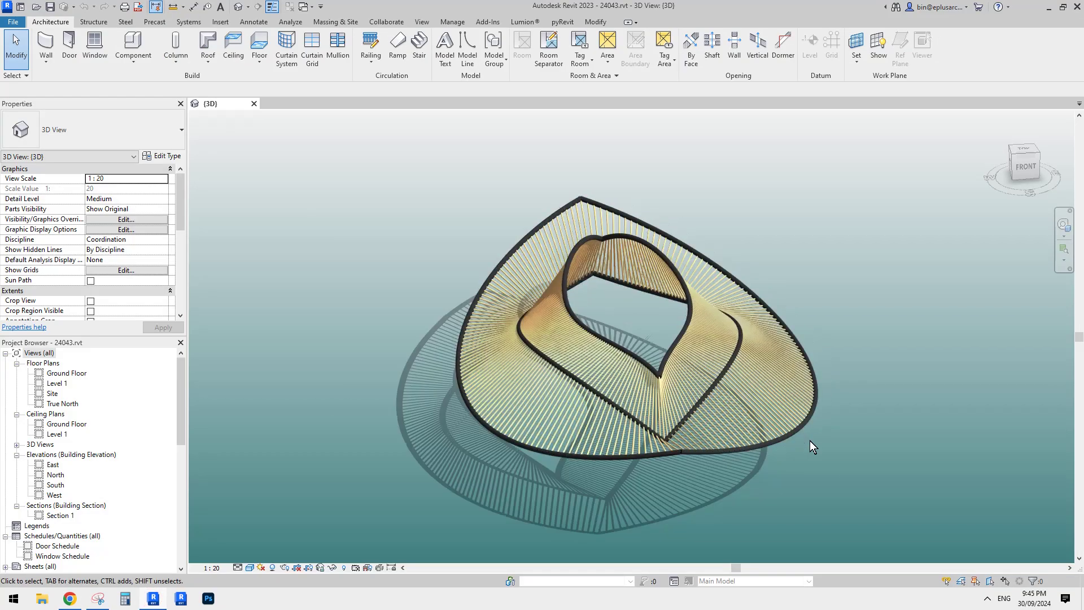
Step: Examine the mass model from several angles and compare it with the structural framing request in the Reddit post
{"action": "middle_click_drag", "start_coordinate": [811, 446], "coordinate": [876, 470], "text": "shift"}
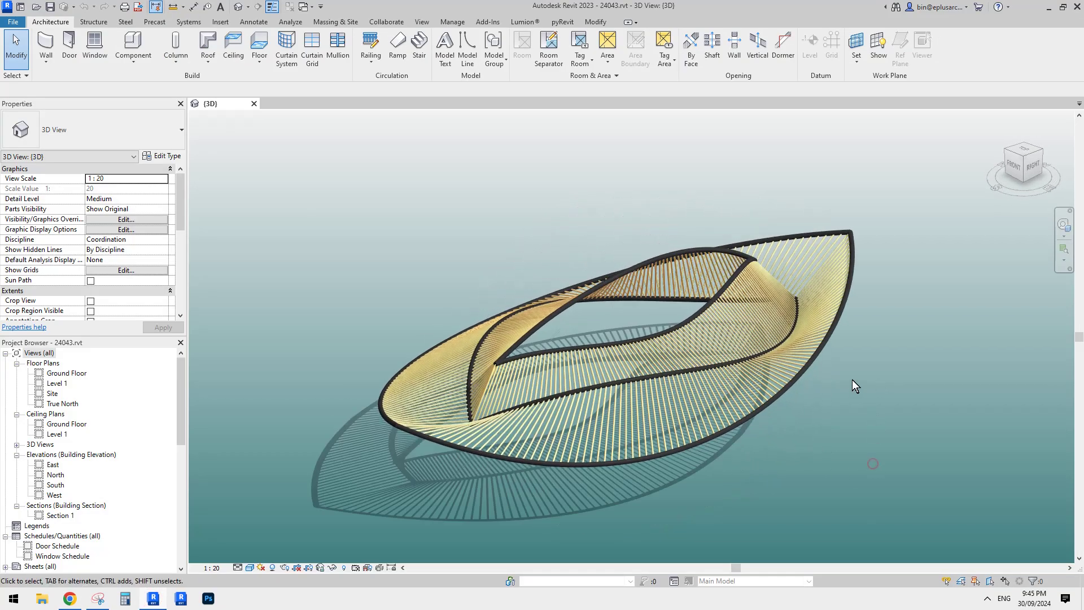
{"action": "middle_click_drag", "start_coordinate": [854, 385], "coordinate": [742, 236], "text": "shift"}
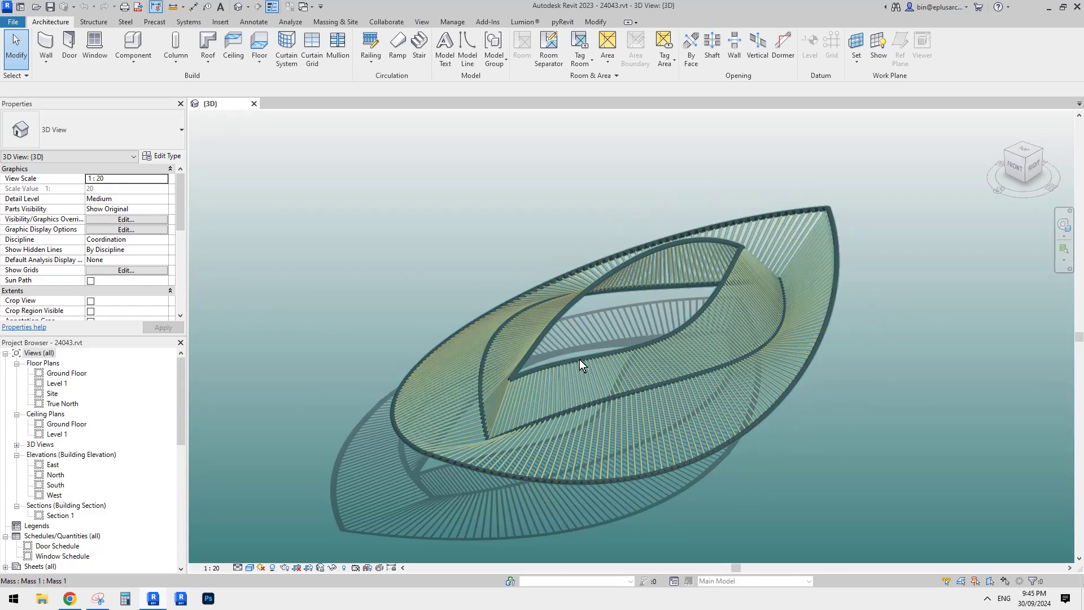
{"action": "middle_click_drag", "start_coordinate": [529, 378], "coordinate": [585, 371], "text": "shift"}
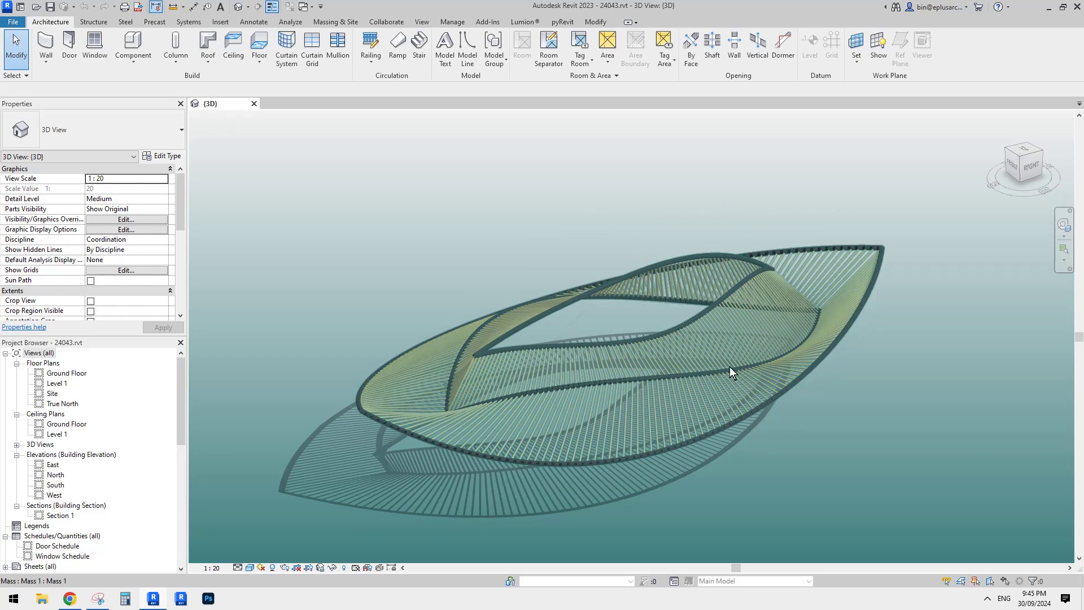
{"action": "middle_click_drag", "start_coordinate": [720, 342], "coordinate": [793, 370], "text": "shift"}
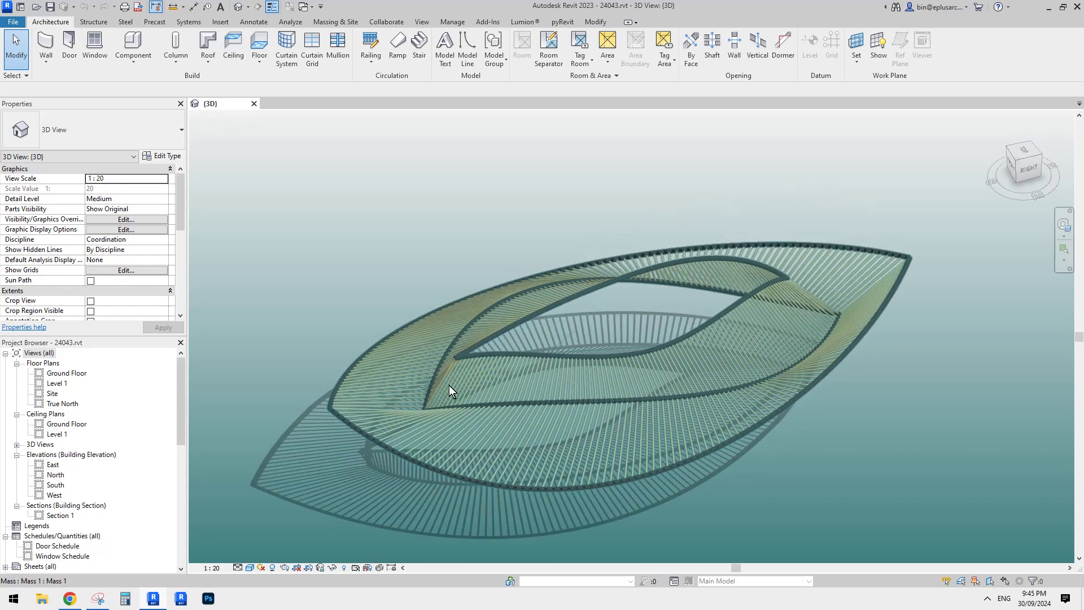
{"action": "middle_click_drag", "start_coordinate": [450, 389], "coordinate": [732, 305], "text": "shift"}
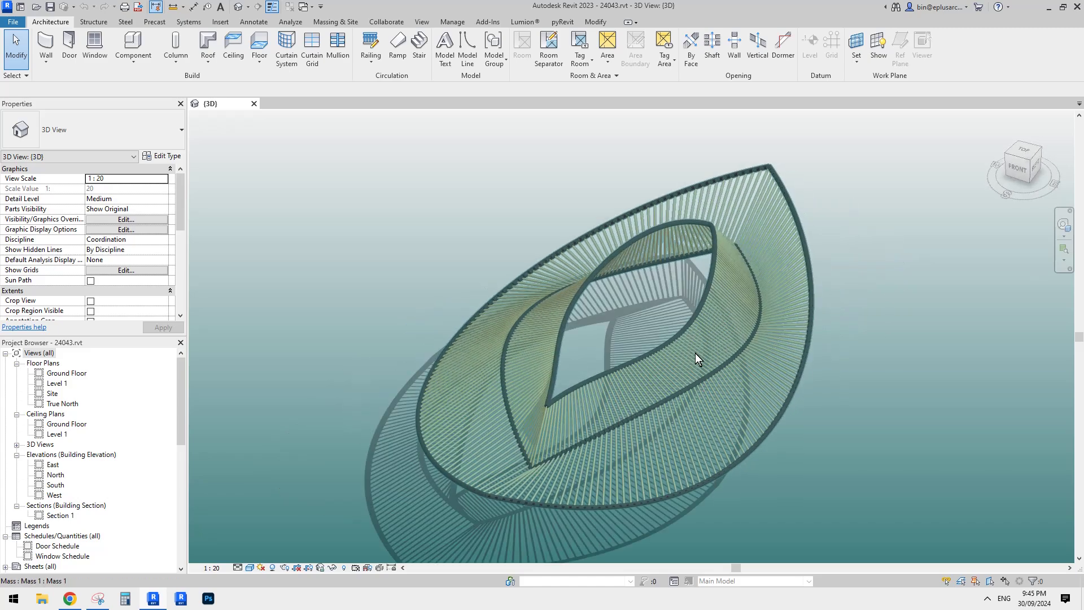
{"action": "middle_click_drag", "start_coordinate": [698, 359], "coordinate": [774, 295], "text": "shift"}
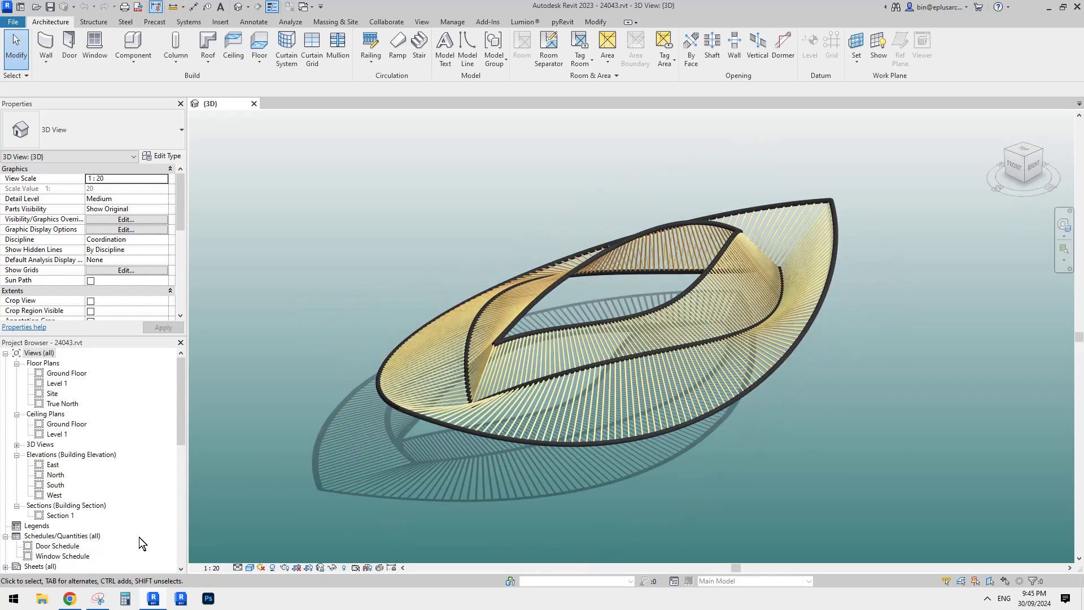
{"action": "left_click", "coordinate": [70, 599]}
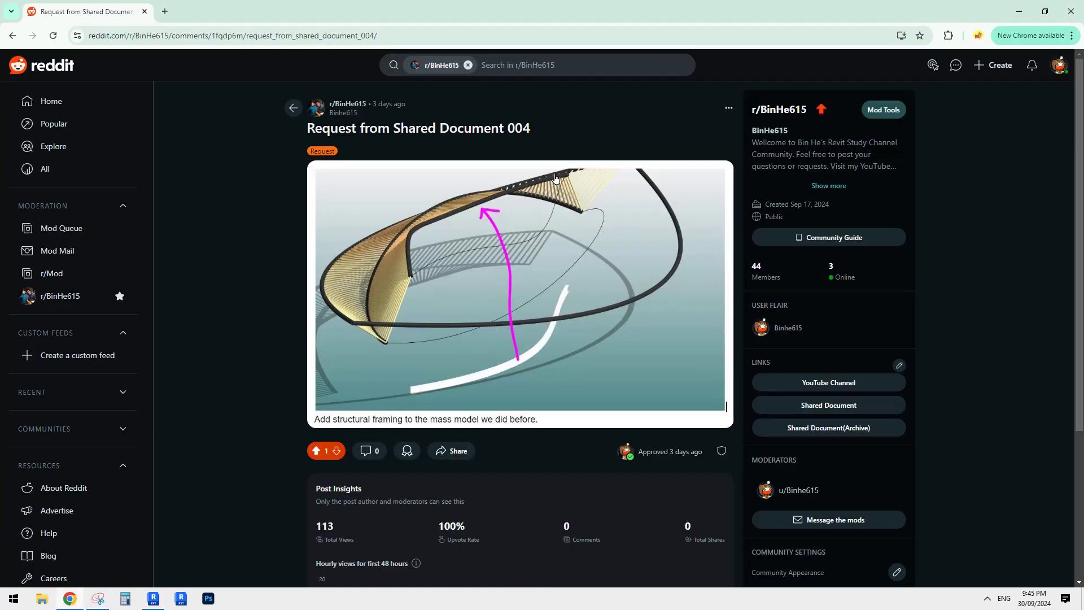
{"action": "left_click", "coordinate": [153, 599]}
Step: Select the slatted mass and open it for in-place editing
{"action": "middle_click_drag", "start_coordinate": [703, 315], "coordinate": [699, 268]}
{"action": "scroll", "coordinate": [712, 337], "scroll_direction": "up", "scroll_amount": 2}
{"action": "scroll", "coordinate": [716, 339], "scroll_direction": "down", "scroll_amount": 2}
{"action": "scroll", "coordinate": [820, 304], "scroll_direction": "up", "scroll_amount": 3}
{"action": "left_click", "coordinate": [699, 269]}
{"action": "scroll", "coordinate": [641, 243], "scroll_direction": "down", "scroll_amount": 1}
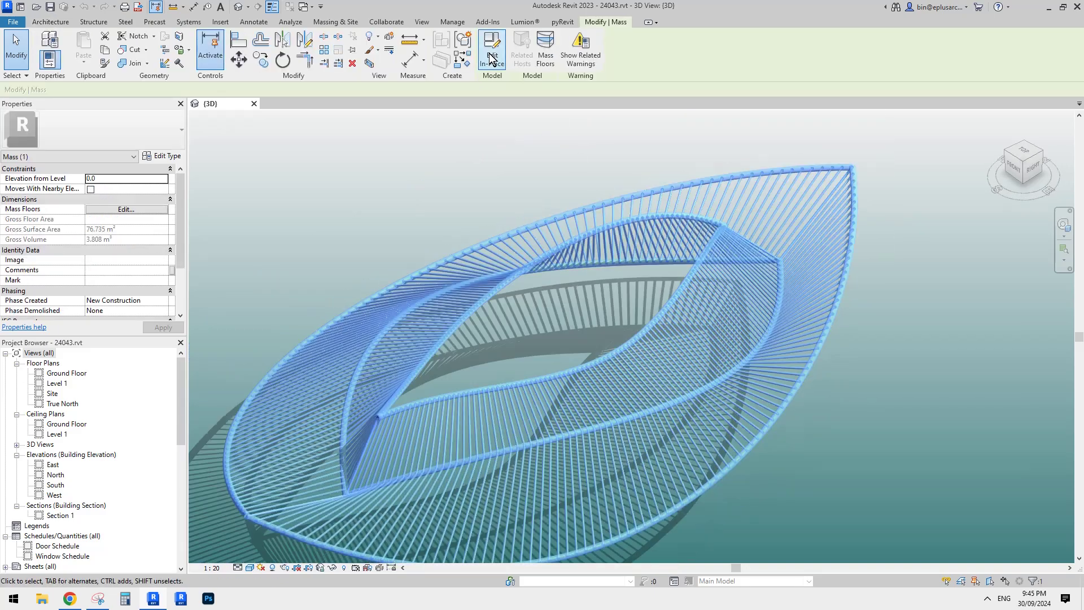
{"action": "double_click", "coordinate": [629, 343]}
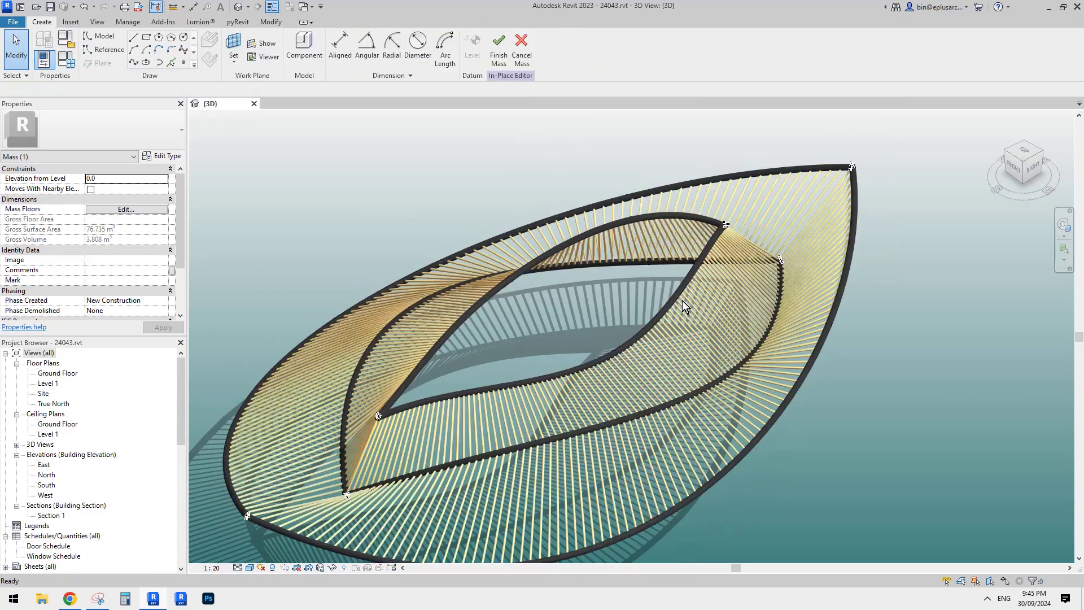
Step: Delete the repeater of slats spanning the two inner curves on the front side of the mass
{"action": "middle_click_drag", "start_coordinate": [713, 289], "coordinate": [715, 332], "text": "shift"}
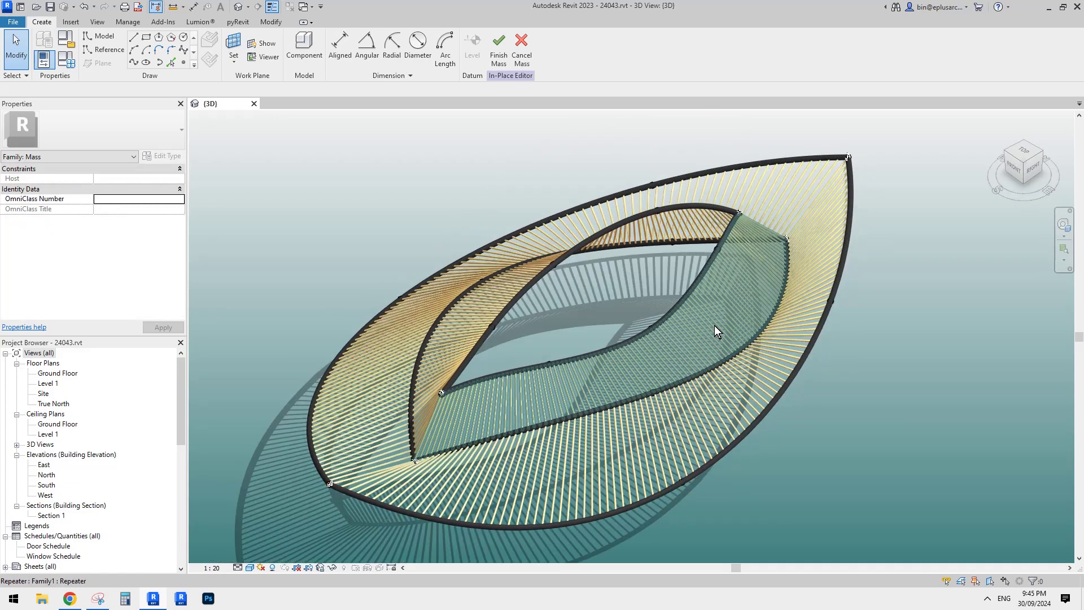
{"action": "left_click", "coordinate": [687, 334]}
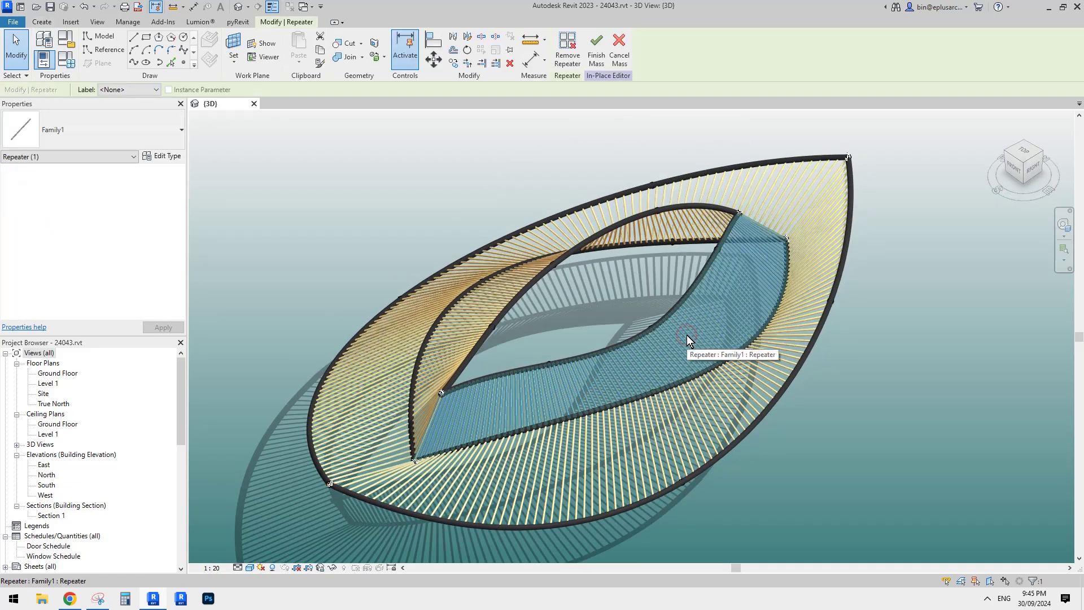
{"action": "key", "text": "Escape"}
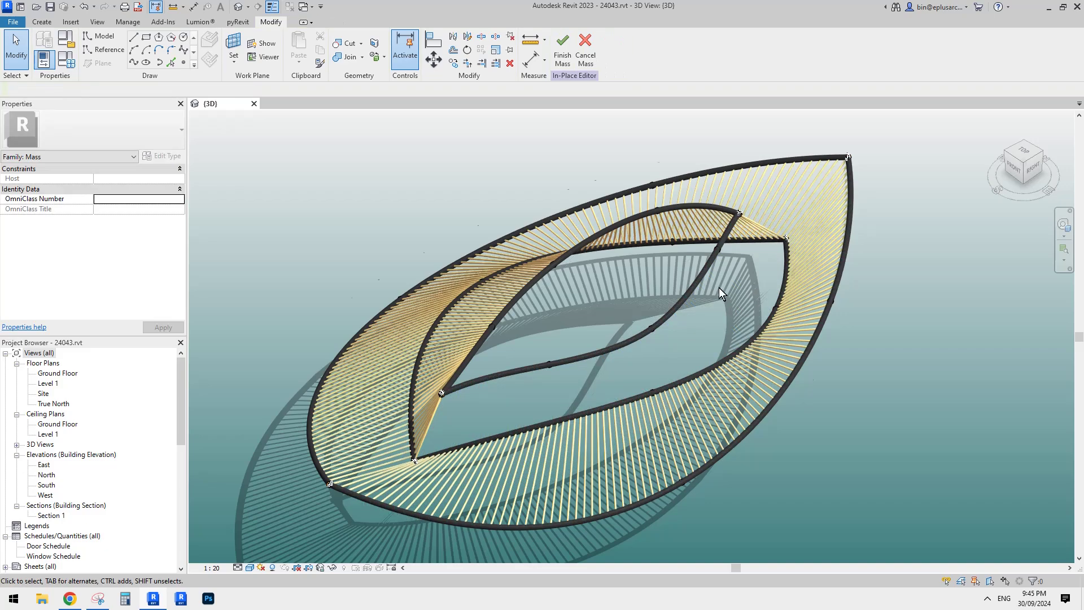
{"action": "scroll", "coordinate": [719, 287], "scroll_direction": "up", "scroll_amount": 3}
{"action": "scroll", "coordinate": [735, 250], "scroll_direction": "down", "scroll_amount": 3}
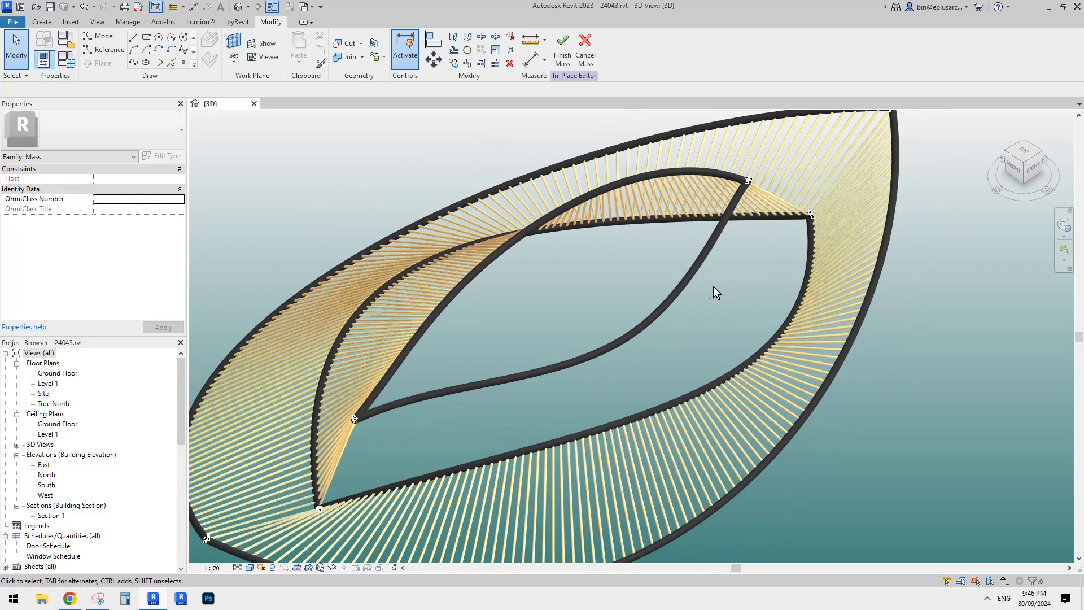
Step: Delete the tube forms along the innermost and middle curves on the front side of the mass
{"action": "middle_click_drag", "start_coordinate": [713, 286], "coordinate": [727, 259], "text": "shift"}
{"action": "left_click", "coordinate": [729, 254]}
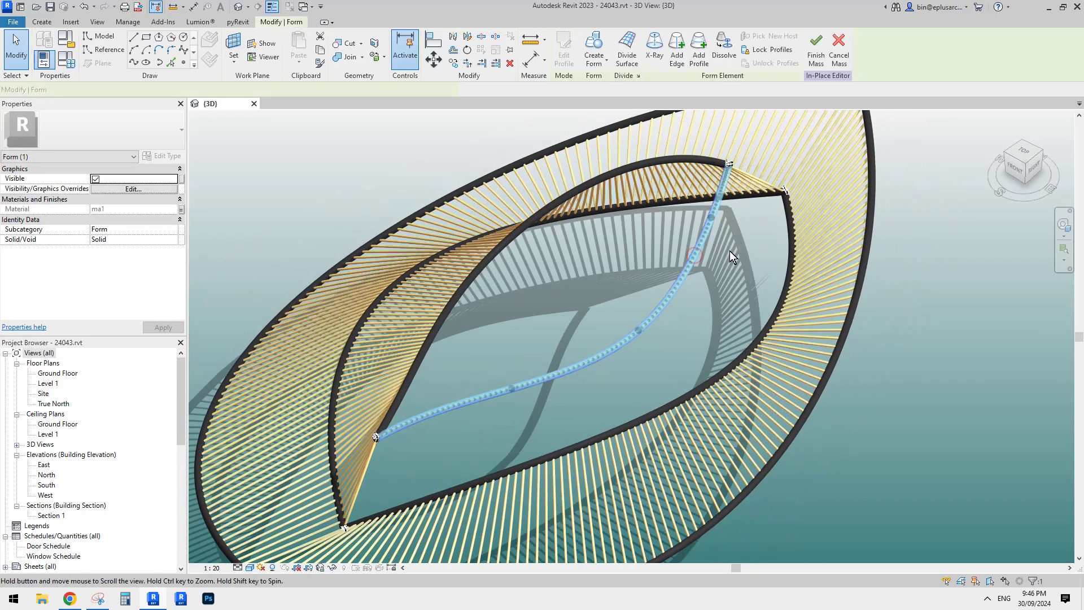
{"action": "key", "text": "Delete"}
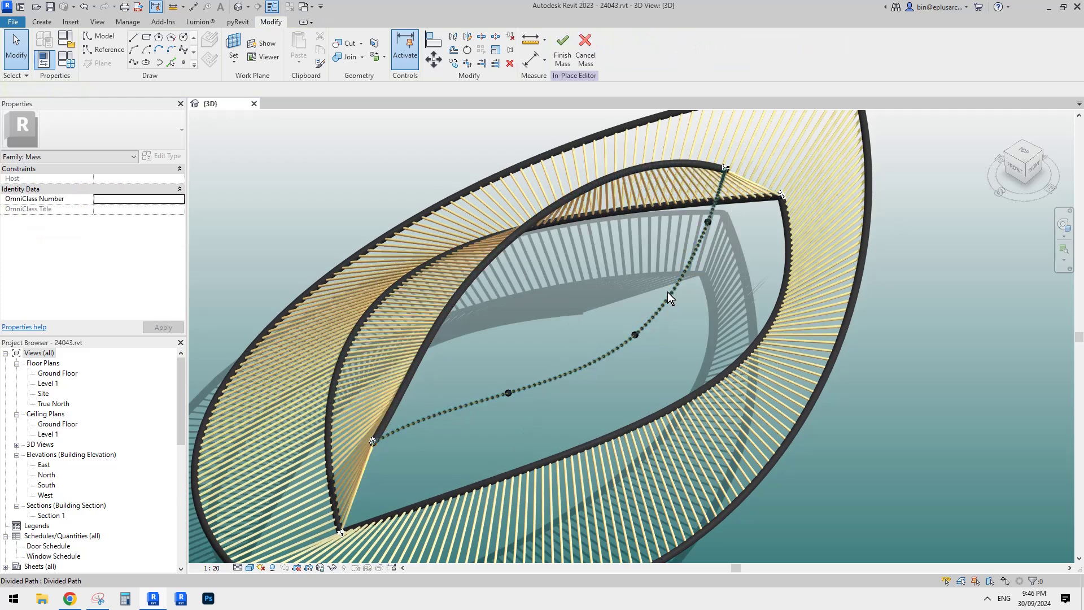
{"action": "left_click", "coordinate": [786, 232]}
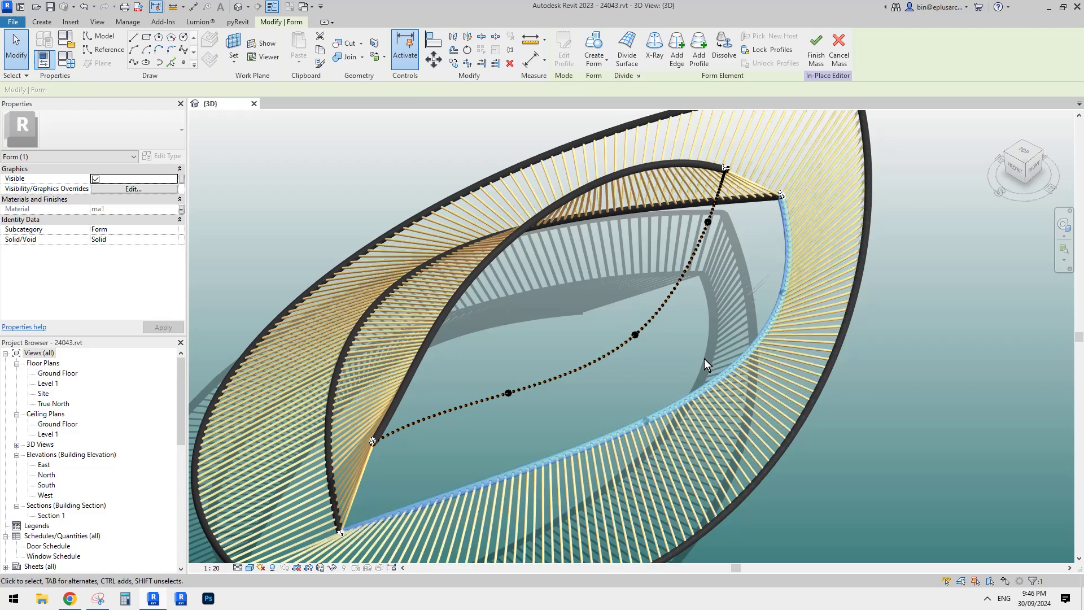
{"action": "key", "text": "Escape"}
Step: Delete the divided path on the innermost front curve, keeping its reference line
{"action": "scroll", "coordinate": [716, 294], "scroll_direction": "up", "scroll_amount": 5}
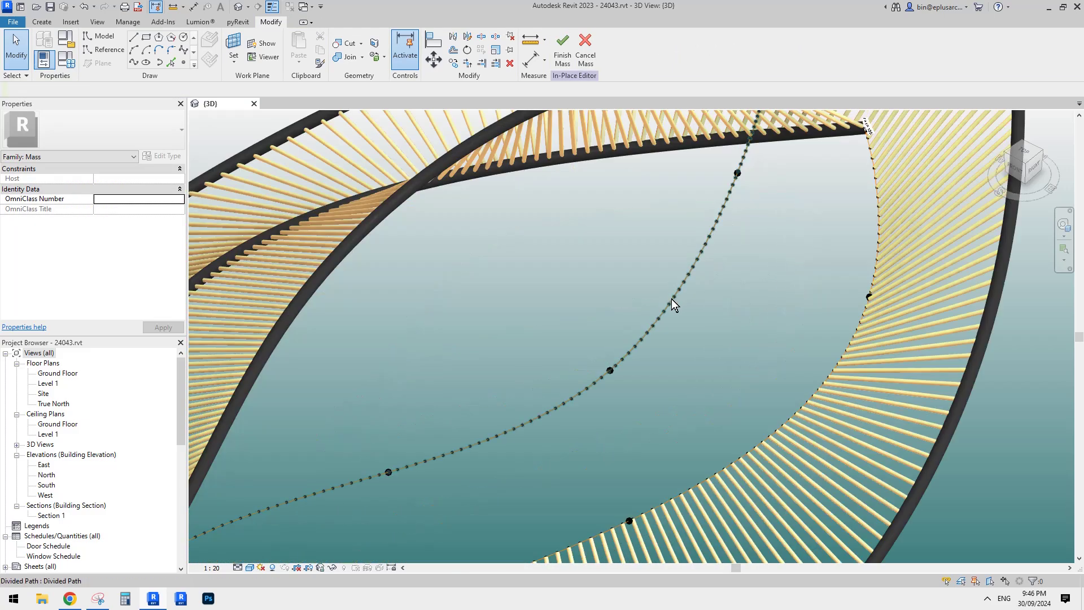
{"action": "left_click", "coordinate": [669, 304]}
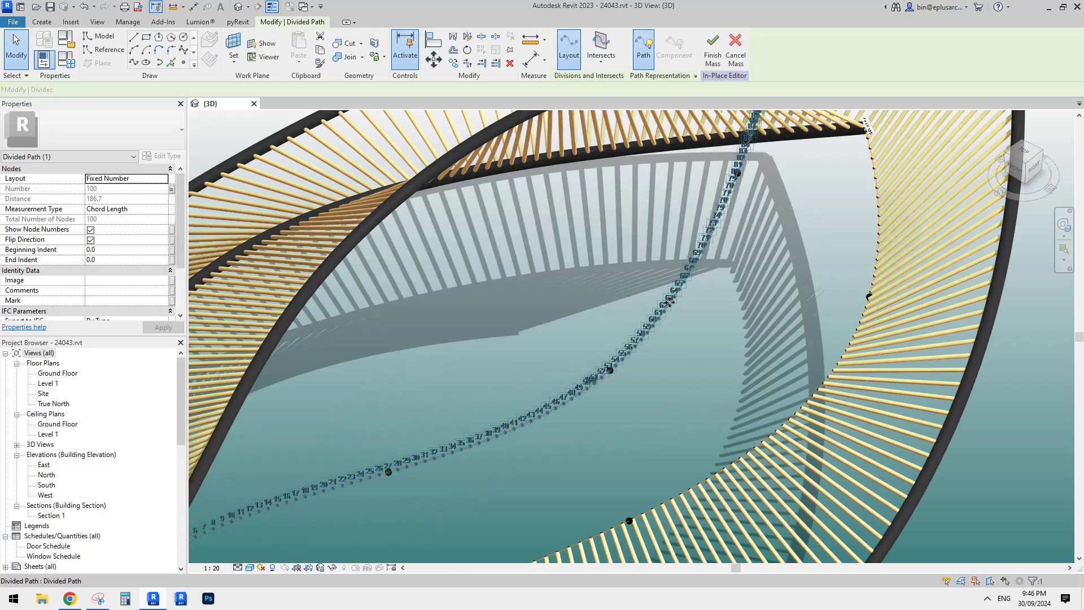
{"action": "scroll", "coordinate": [669, 303], "scroll_direction": "down", "scroll_amount": 2}
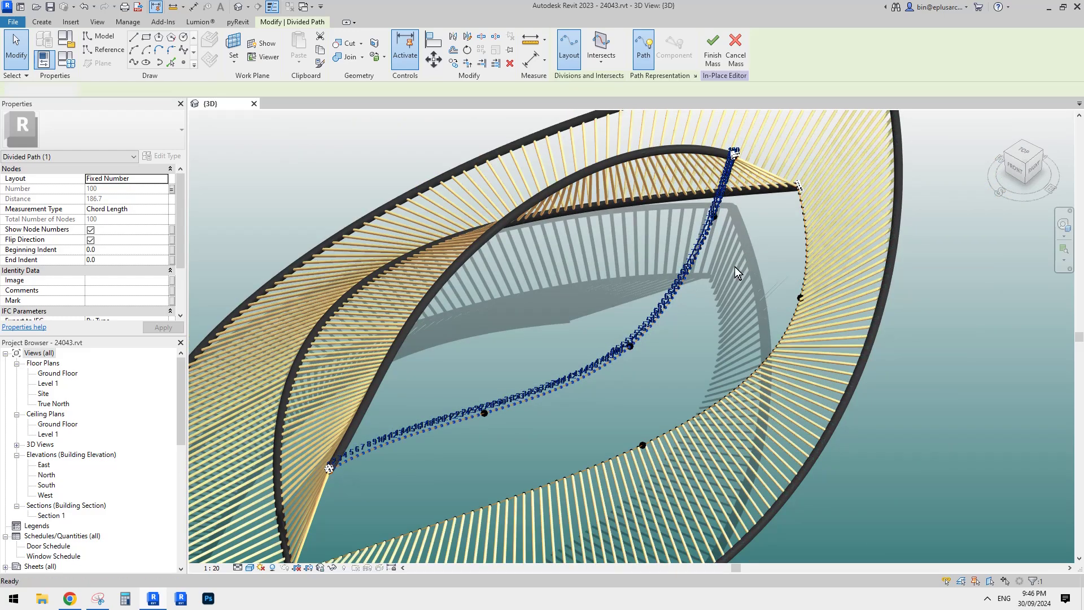
{"action": "key", "text": "Escape"}
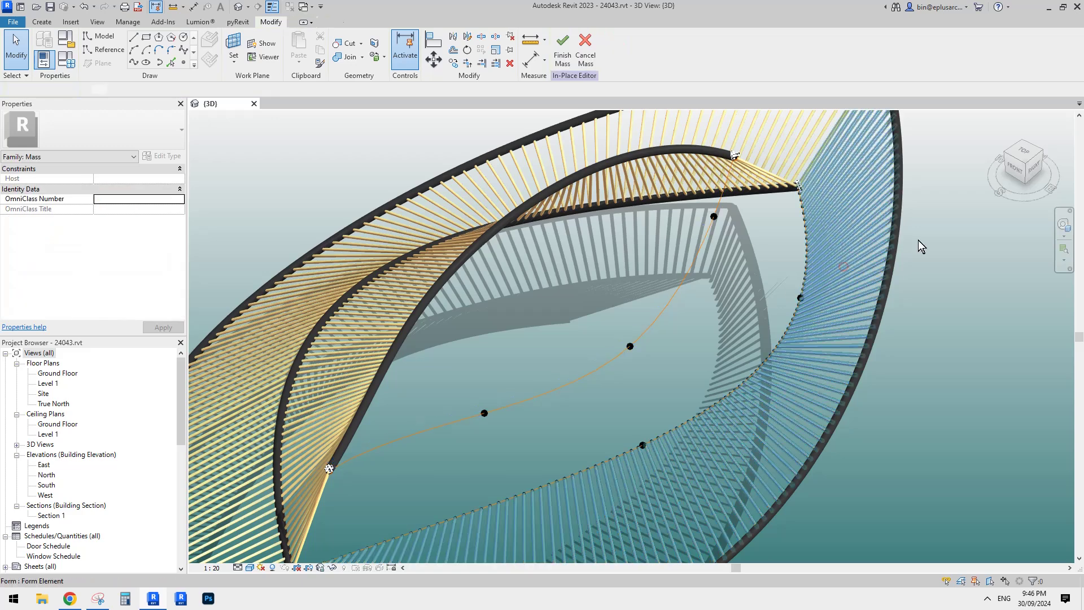
Step: Delete the outer front repeater, its edge tube form and the divided paths on the middle and outer curves
{"action": "left_click", "coordinate": [897, 256]}
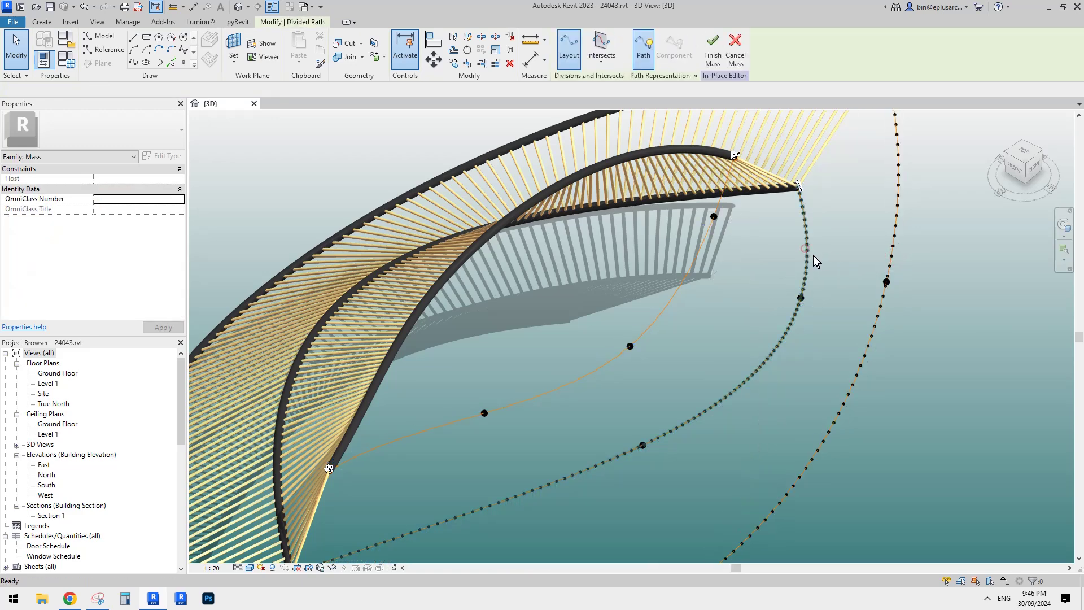
{"action": "left_click", "coordinate": [898, 257]}
{"action": "key", "text": "Escape"}
{"action": "scroll", "coordinate": [870, 296], "scroll_direction": "down", "scroll_amount": 5}
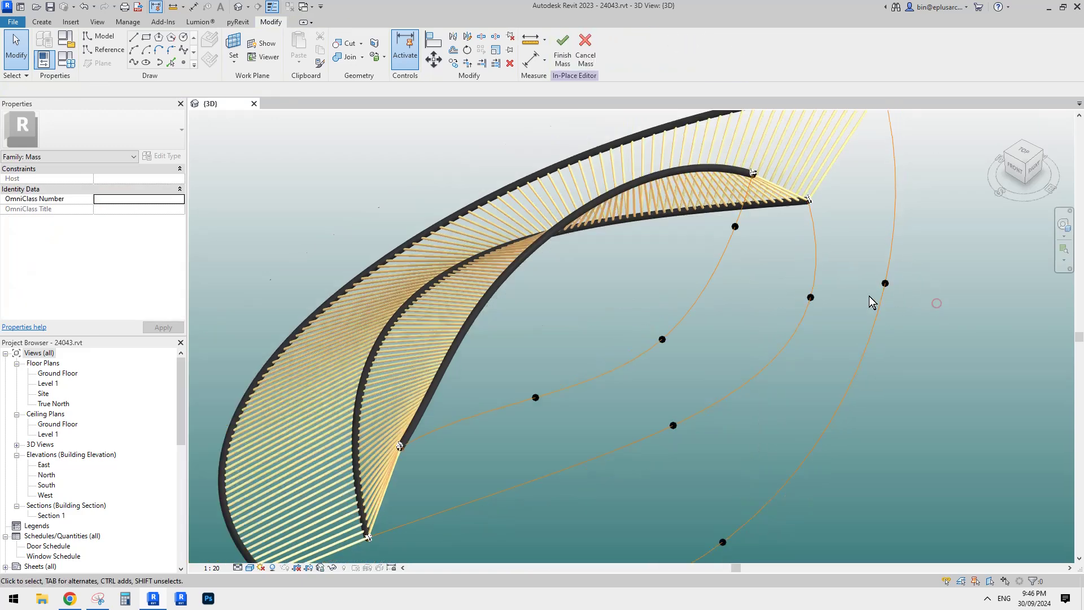
Step: Inspect the three bare front reference curves and finish the in-place mass edit
{"action": "middle_click_drag", "start_coordinate": [847, 298], "coordinate": [728, 304], "text": "shift"}
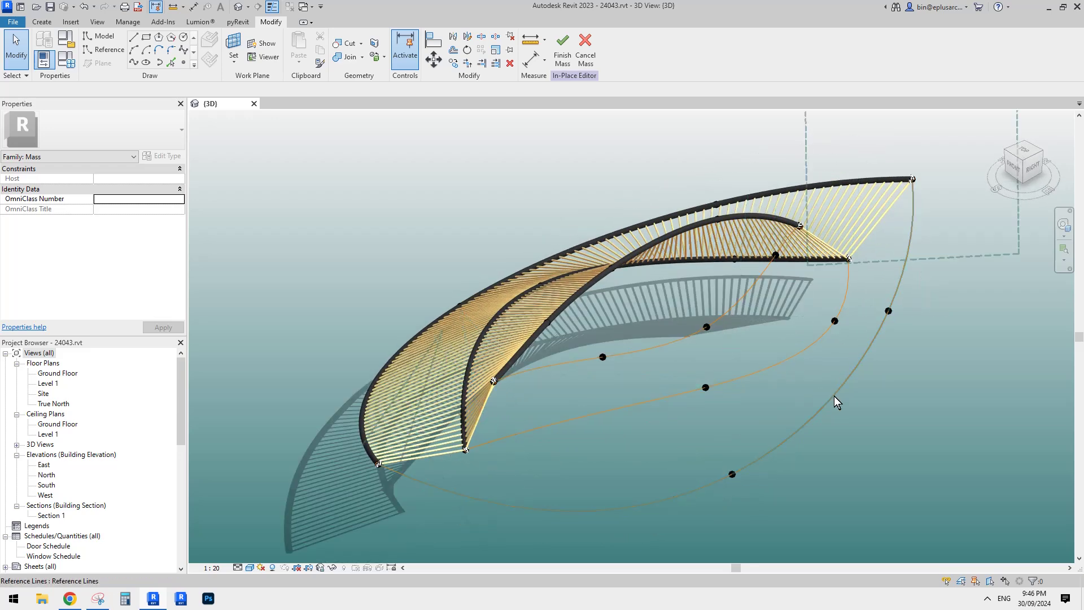
{"action": "middle_click_drag", "start_coordinate": [835, 395], "coordinate": [733, 314], "text": "shift"}
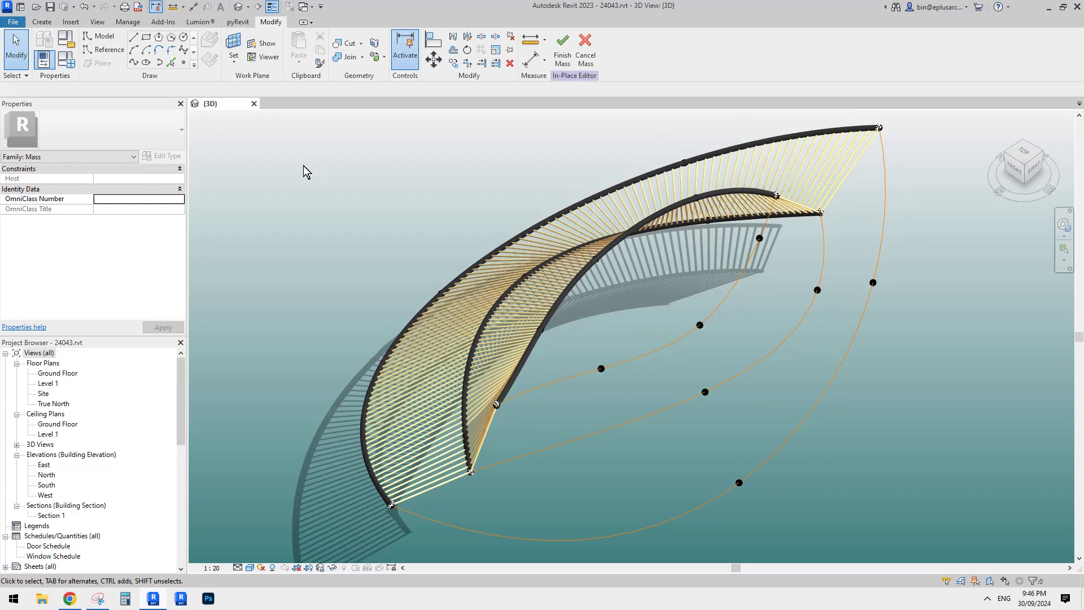
{"action": "middle_click_drag", "start_coordinate": [637, 143], "coordinate": [611, 158]}
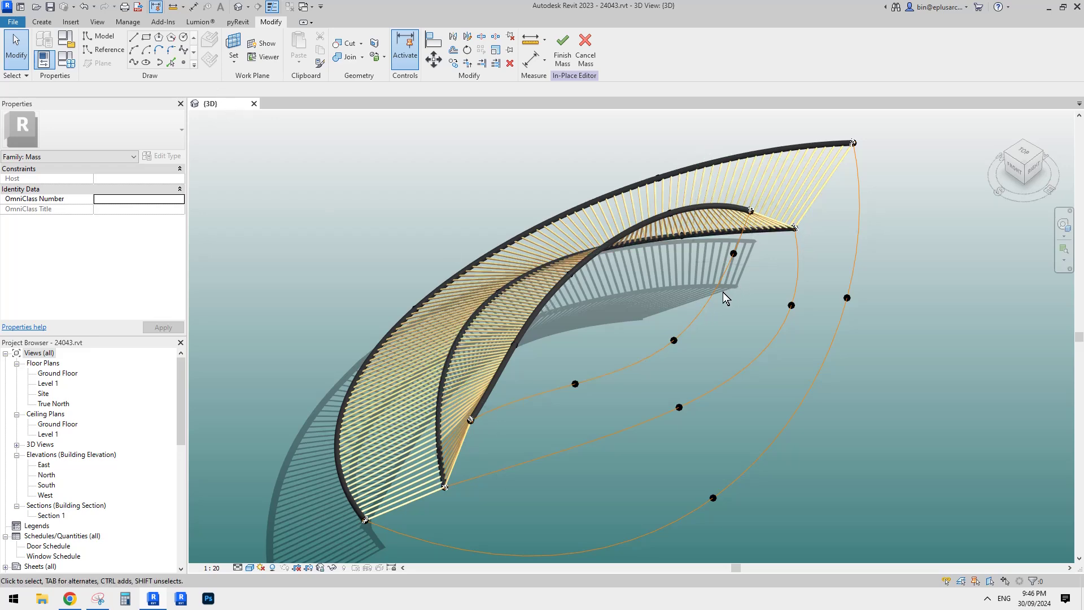
{"action": "middle_click_drag", "start_coordinate": [673, 341], "coordinate": [686, 330], "text": "shift"}
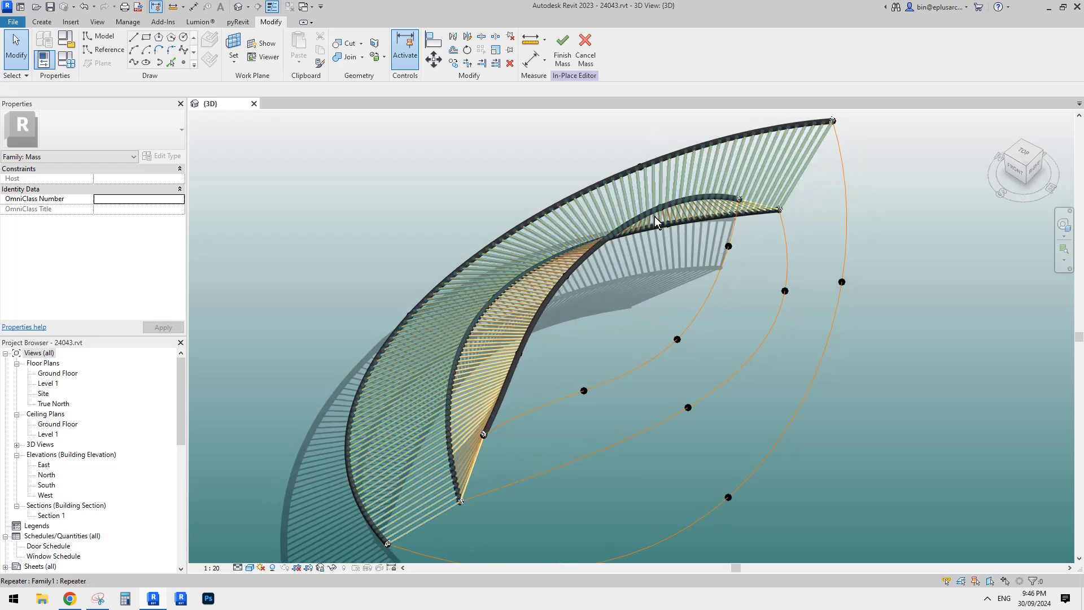
{"action": "left_click", "coordinate": [700, 310]}
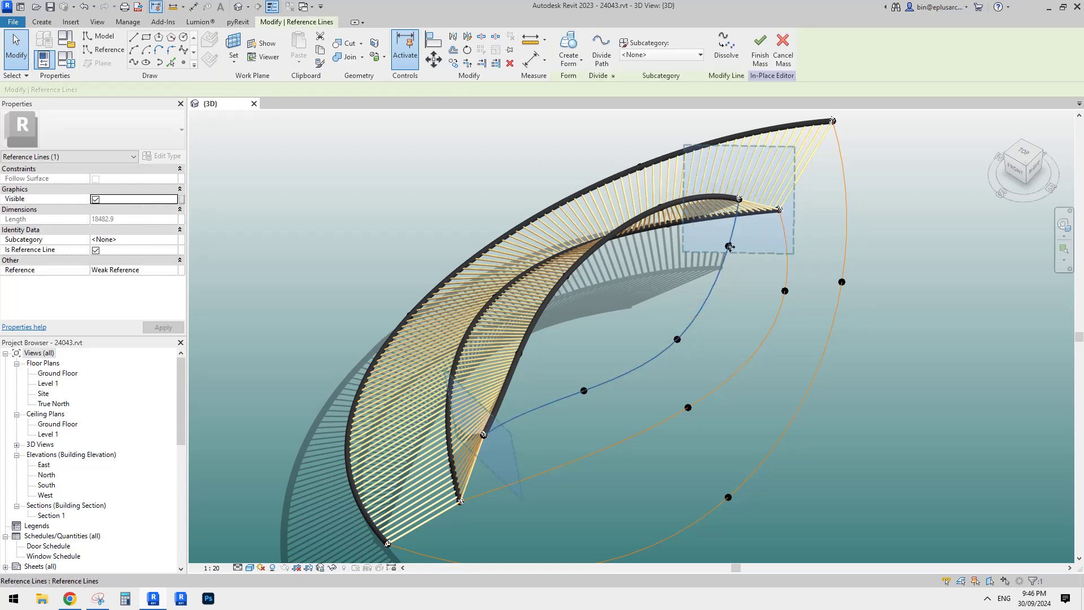
{"action": "left_click", "coordinate": [706, 308]}
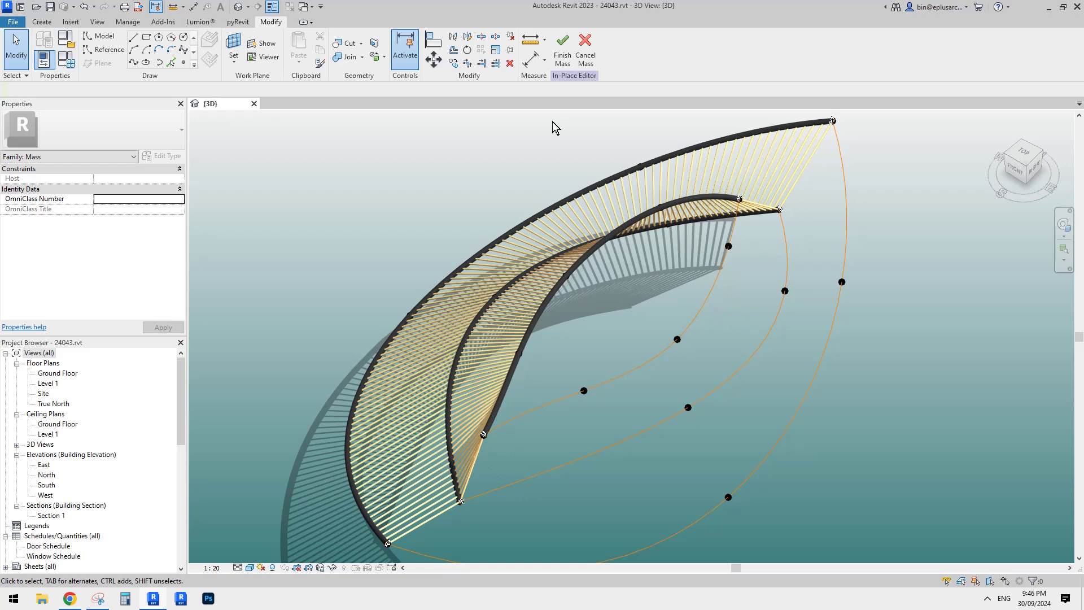
{"action": "left_click", "coordinate": [562, 63]}
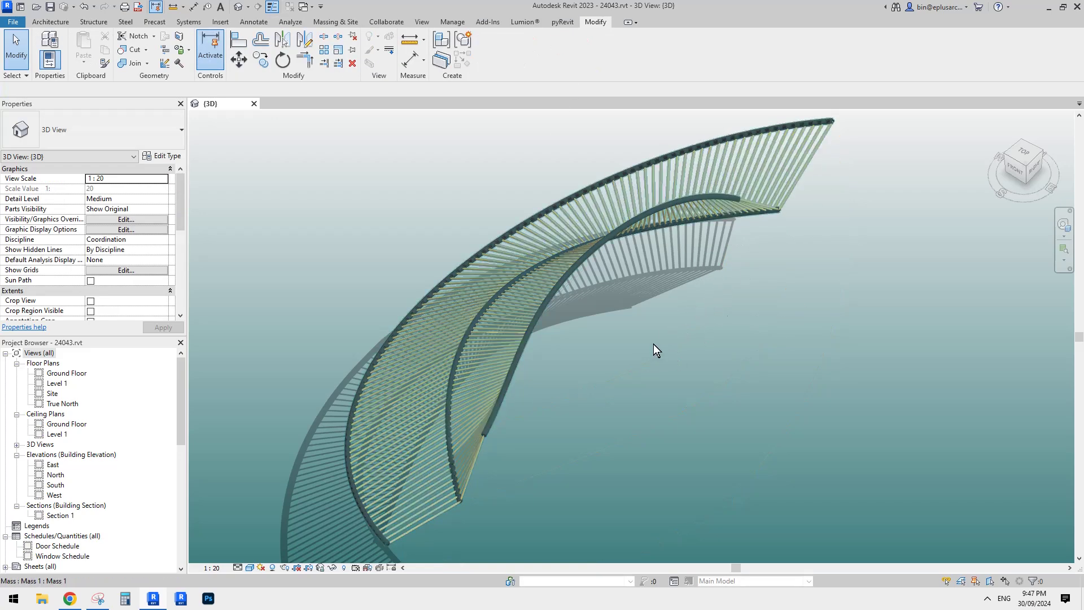
Step: Reopen the mass for in-place editing and turn off Is Reference Line for the innermost front curve
{"action": "left_click", "coordinate": [618, 233]}
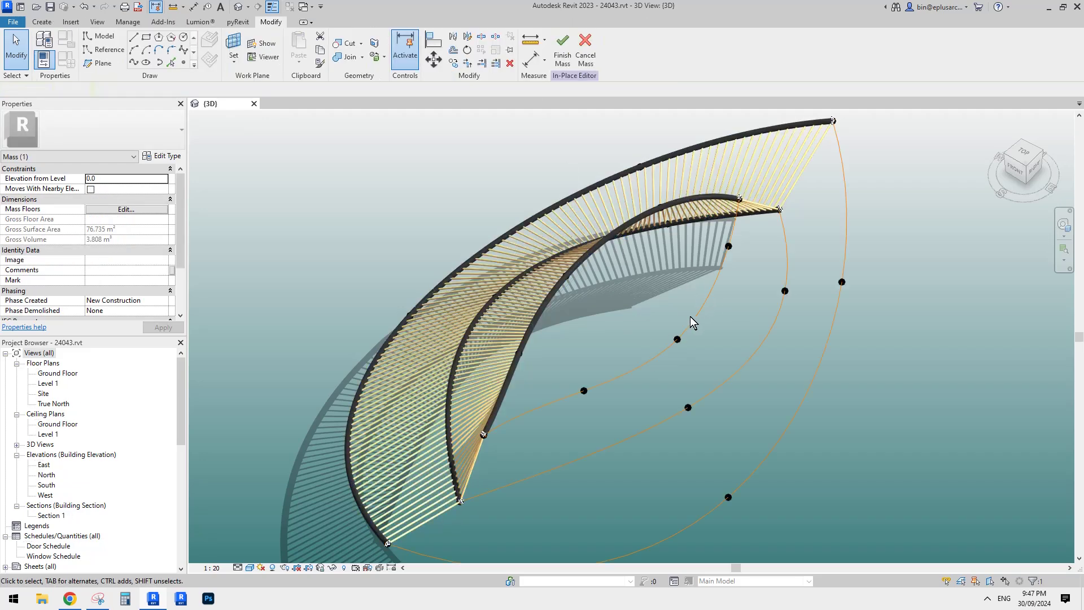
{"action": "left_click", "coordinate": [696, 315]}
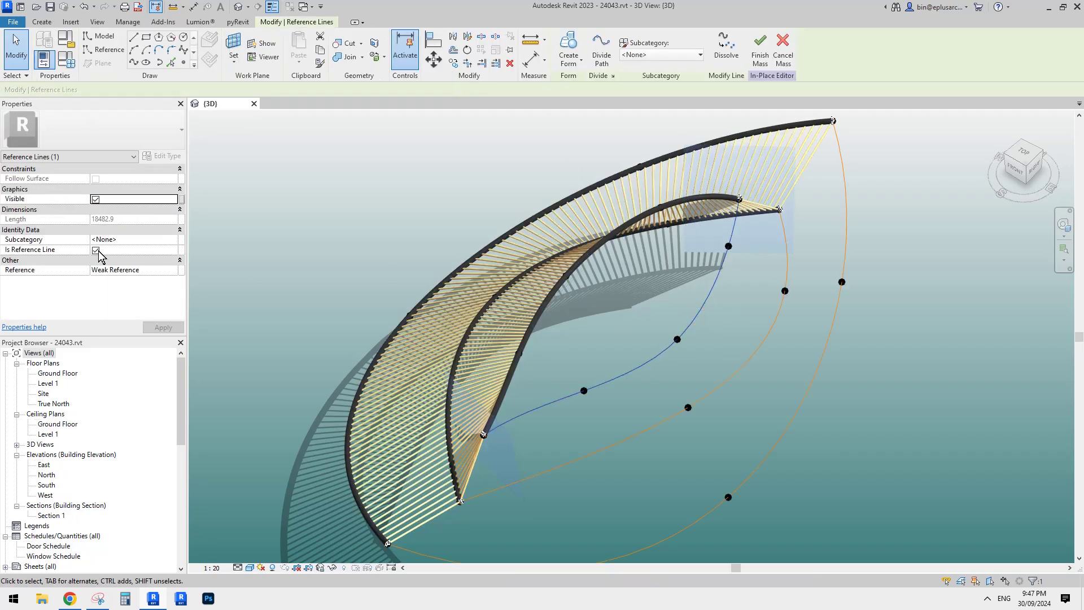
{"action": "left_click", "coordinate": [96, 250]}
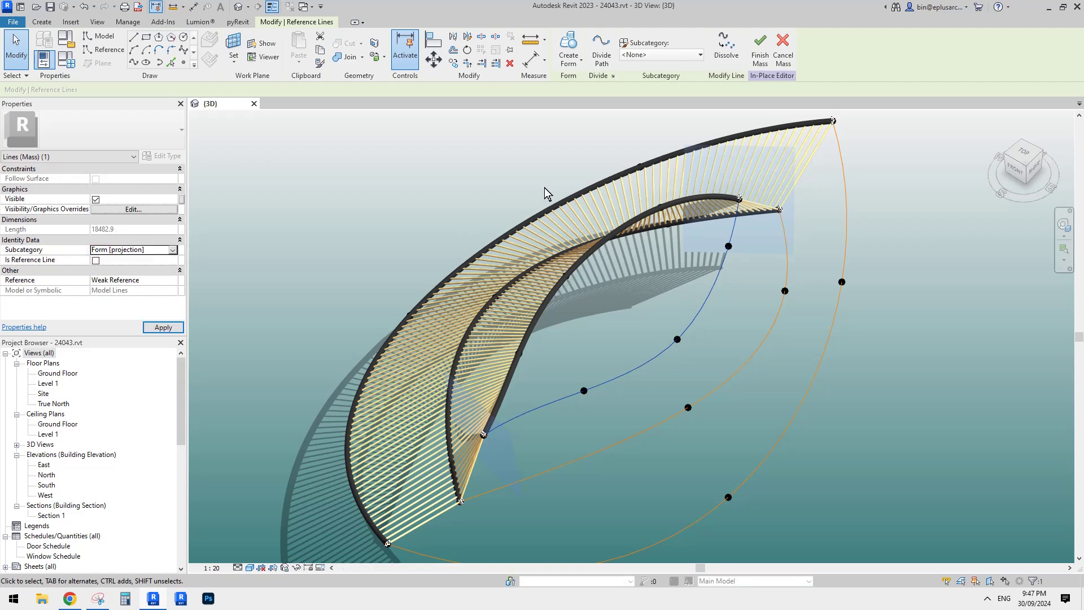
Step: Deselect the innermost front curve and finish the in-place mass edit
{"action": "left_click", "coordinate": [514, 174]}
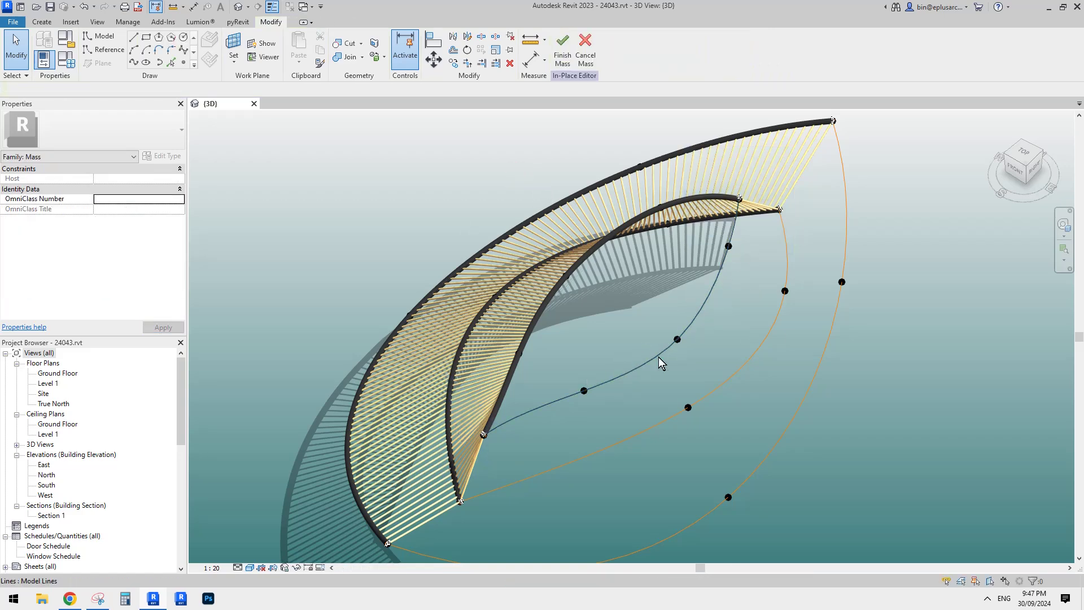
{"action": "middle_click_drag", "start_coordinate": [658, 361], "coordinate": [525, 158], "text": "shift"}
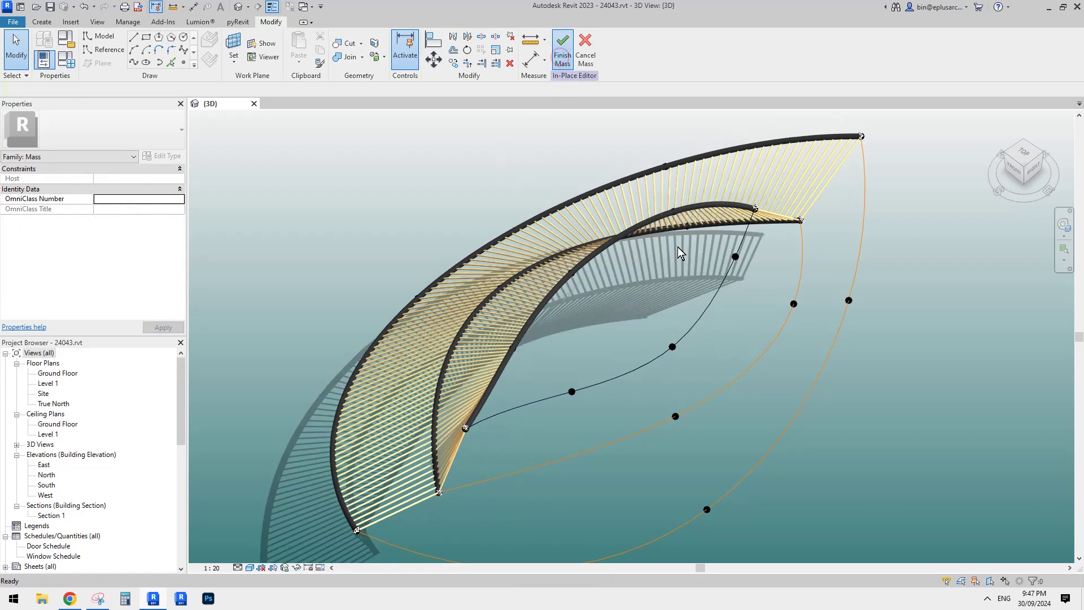
{"action": "middle_click_drag", "start_coordinate": [747, 321], "coordinate": [289, 100], "text": "shift"}
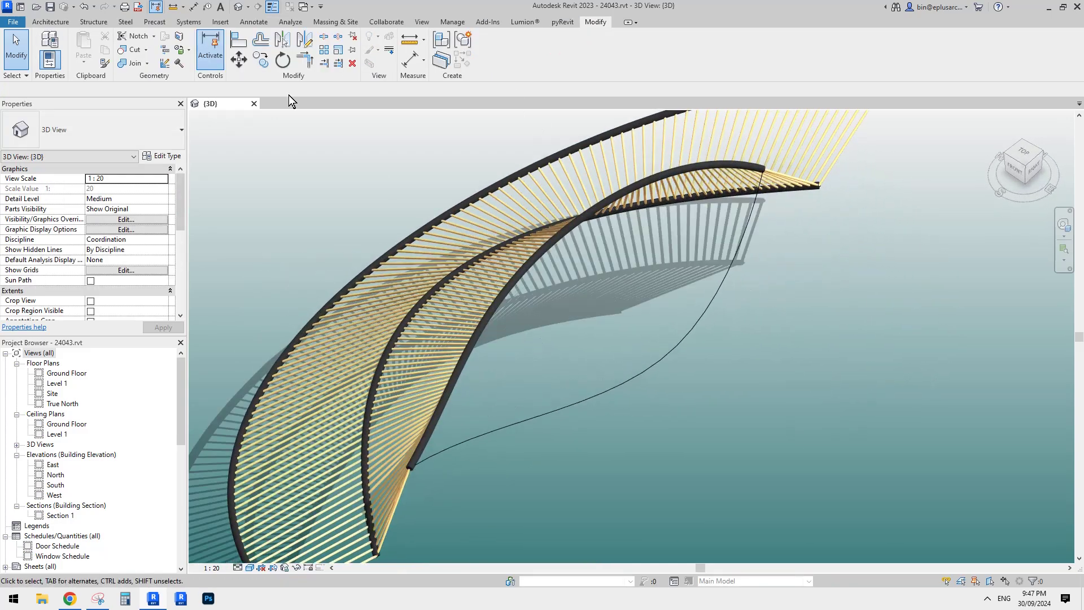
Step: Start placing a structural beam and agree to load a structural framing family
{"action": "left_click", "coordinate": [93, 22]}
{"action": "left_click", "coordinate": [44, 45]}
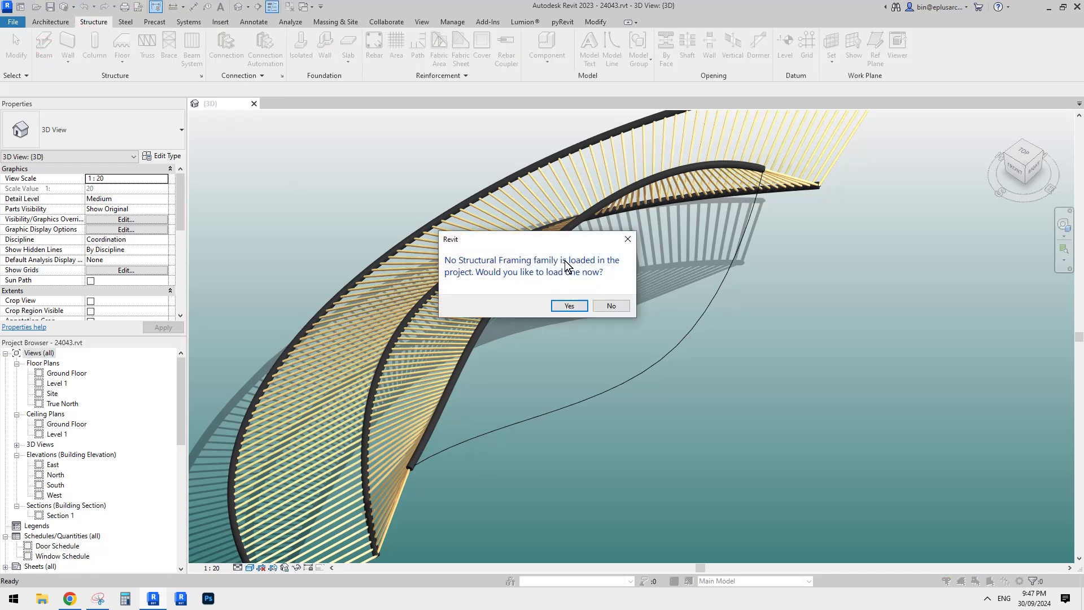
{"action": "left_click", "coordinate": [570, 306]}
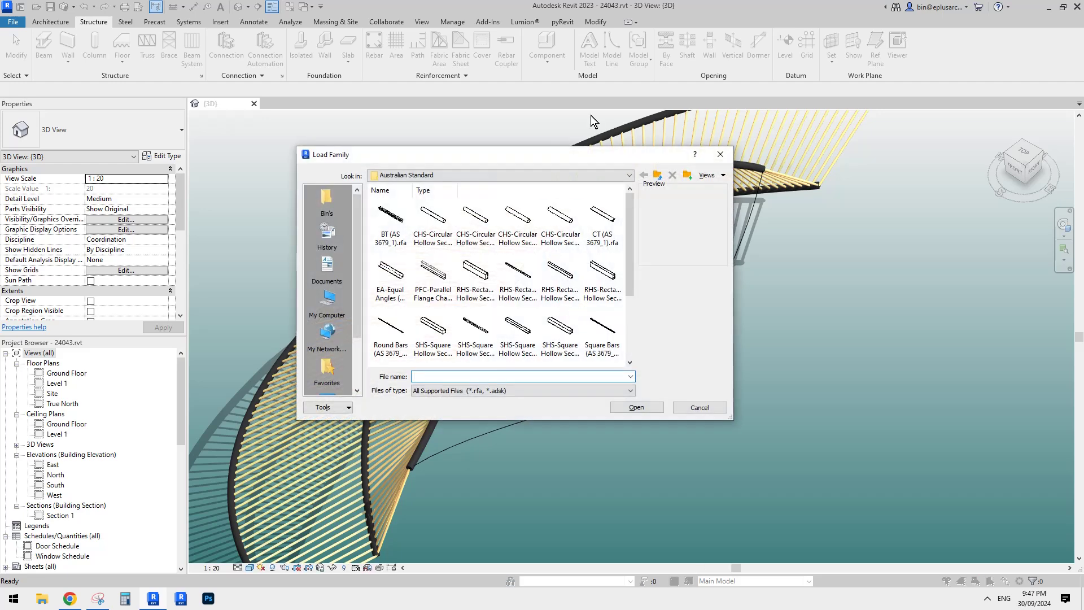
Step: Browse the family library up past the Australia folder and return to Structural Framing, Steel, Australian Standard
{"action": "left_click", "coordinate": [659, 178]}
{"action": "left_click", "coordinate": [659, 179]}
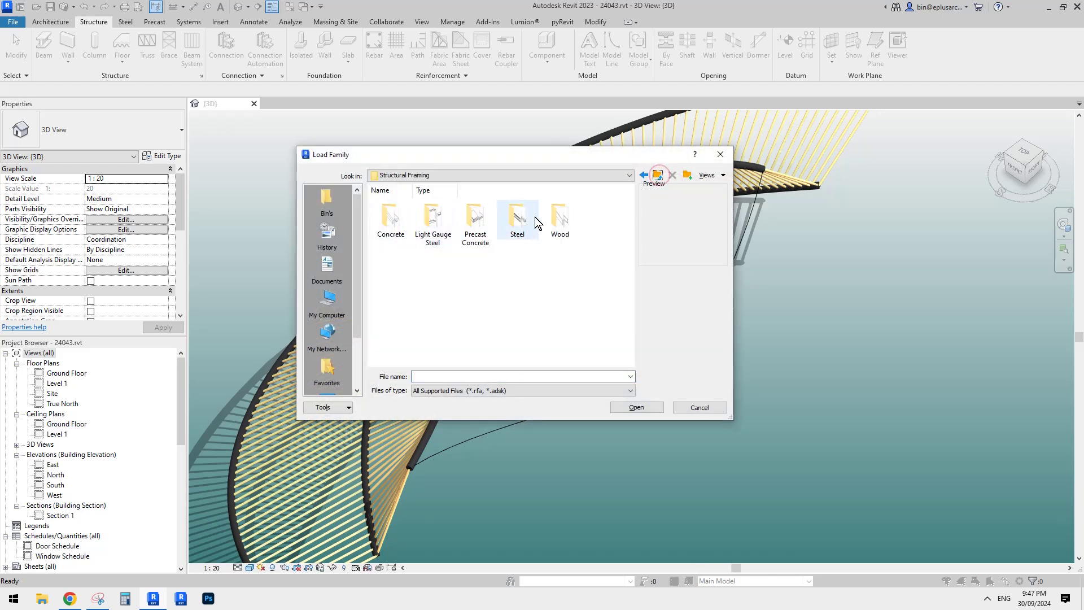
{"action": "left_click", "coordinate": [658, 176]}
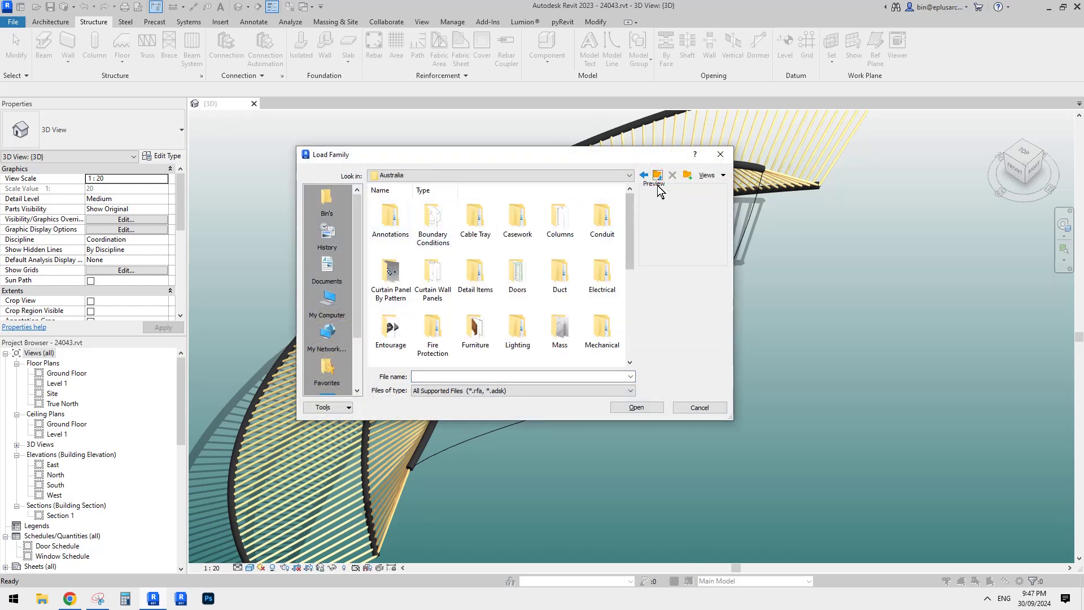
{"action": "left_click", "coordinate": [657, 175]}
{"action": "double_click", "coordinate": [391, 218]}
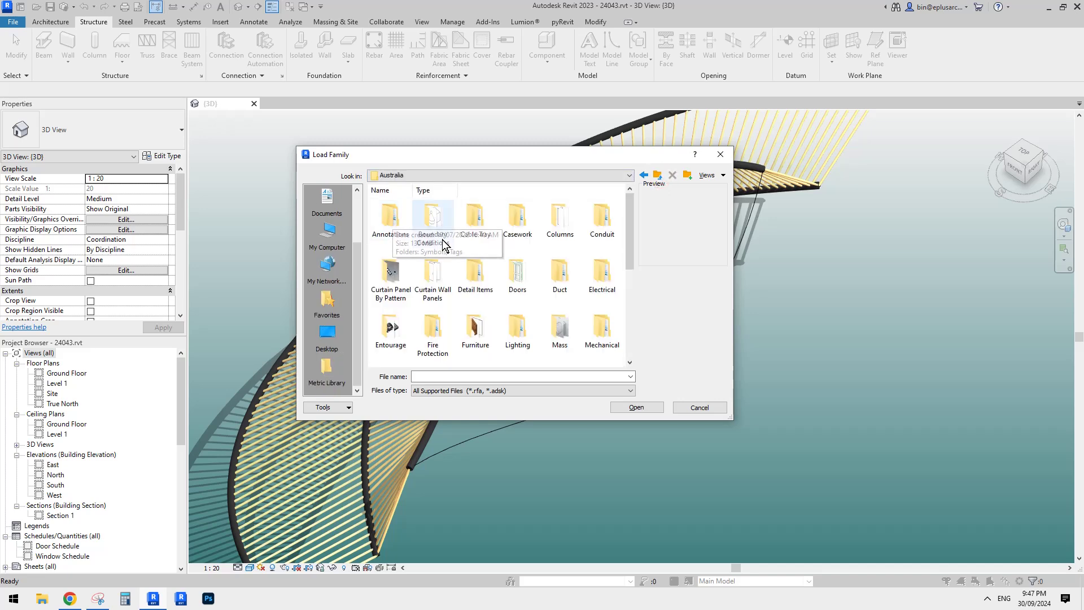
{"action": "left_click_drag", "start_coordinate": [630, 231], "coordinate": [629, 319]}
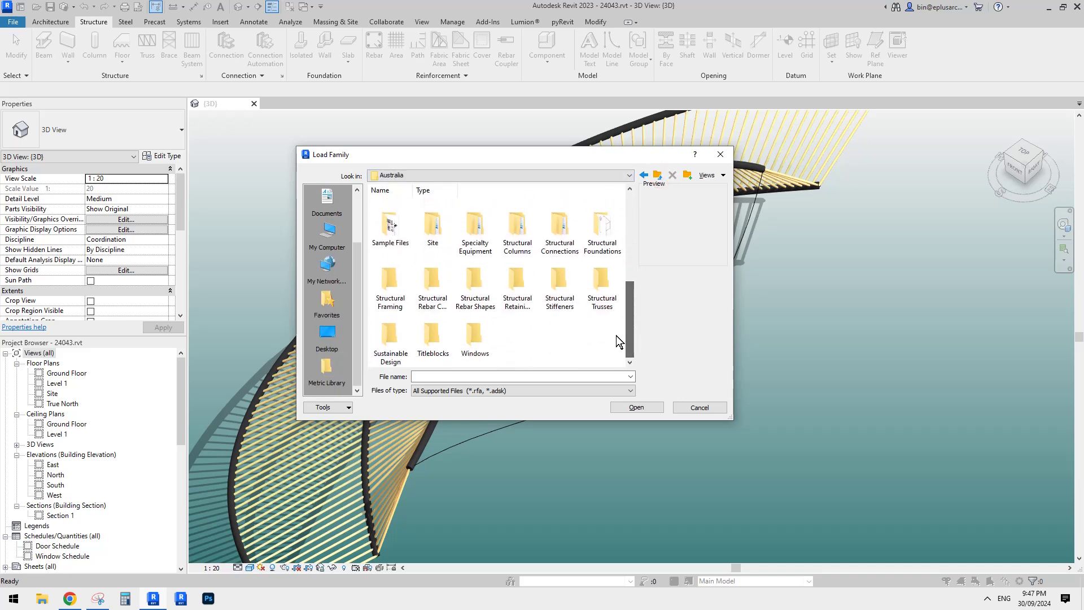
{"action": "double_click", "coordinate": [401, 291]}
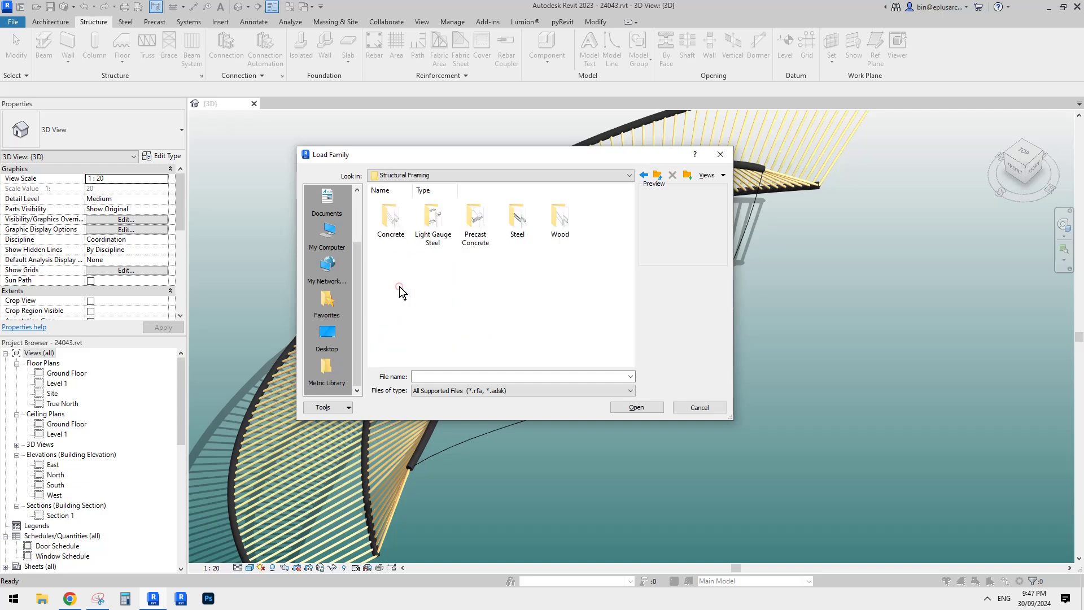
{"action": "double_click", "coordinate": [517, 219]}
{"action": "double_click", "coordinate": [390, 223]}
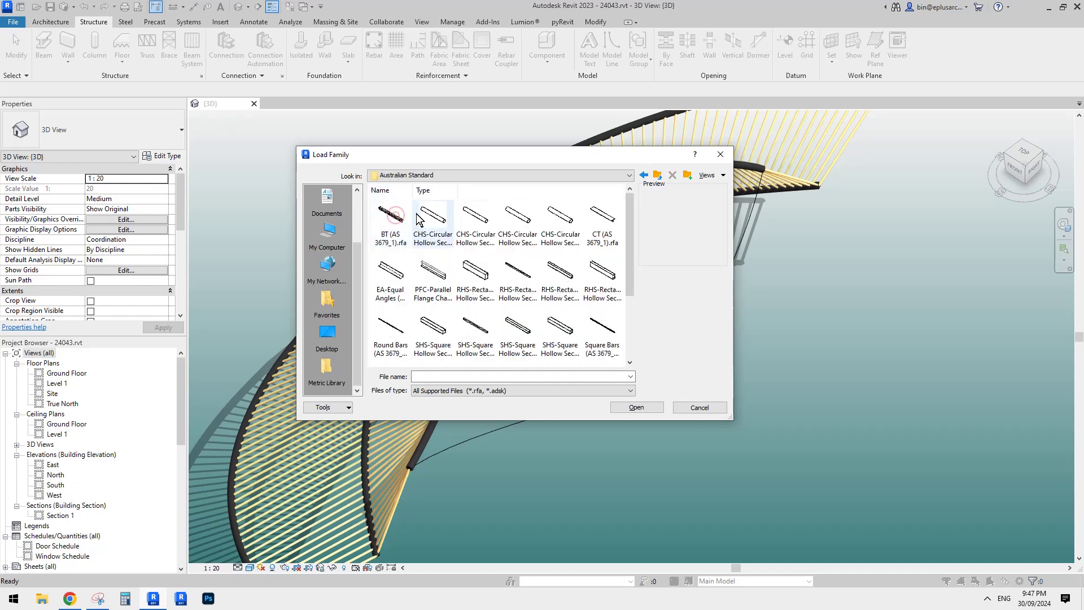
Step: Load the UB-Universal Beams (AS 3679_1) family with the type 530UB82.0
{"action": "left_click_drag", "start_coordinate": [628, 251], "coordinate": [635, 326]}
{"action": "left_click", "coordinate": [516, 276]}
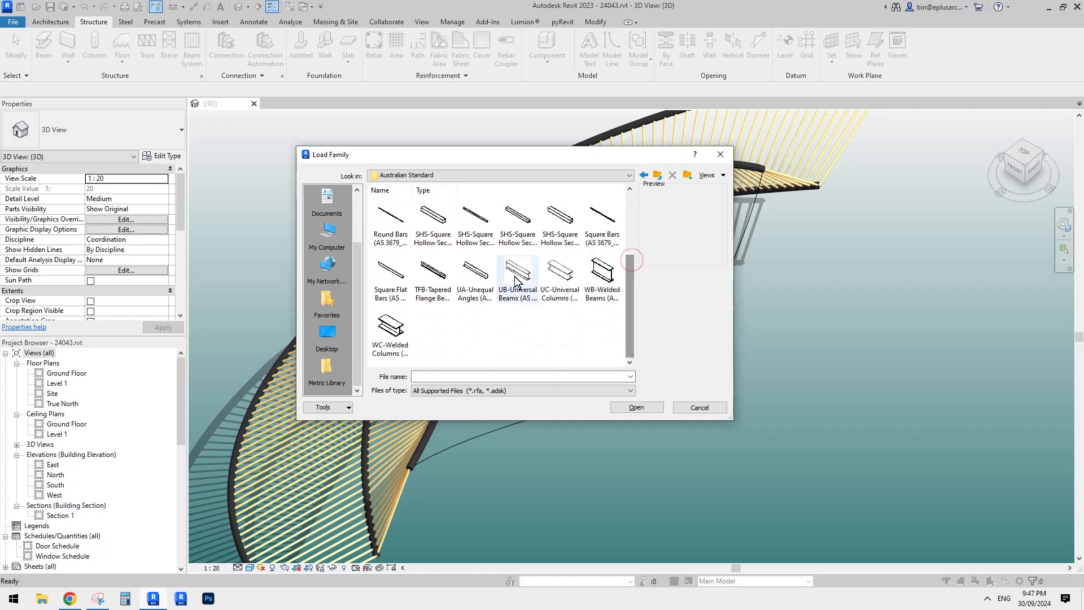
{"action": "left_click", "coordinate": [635, 407]}
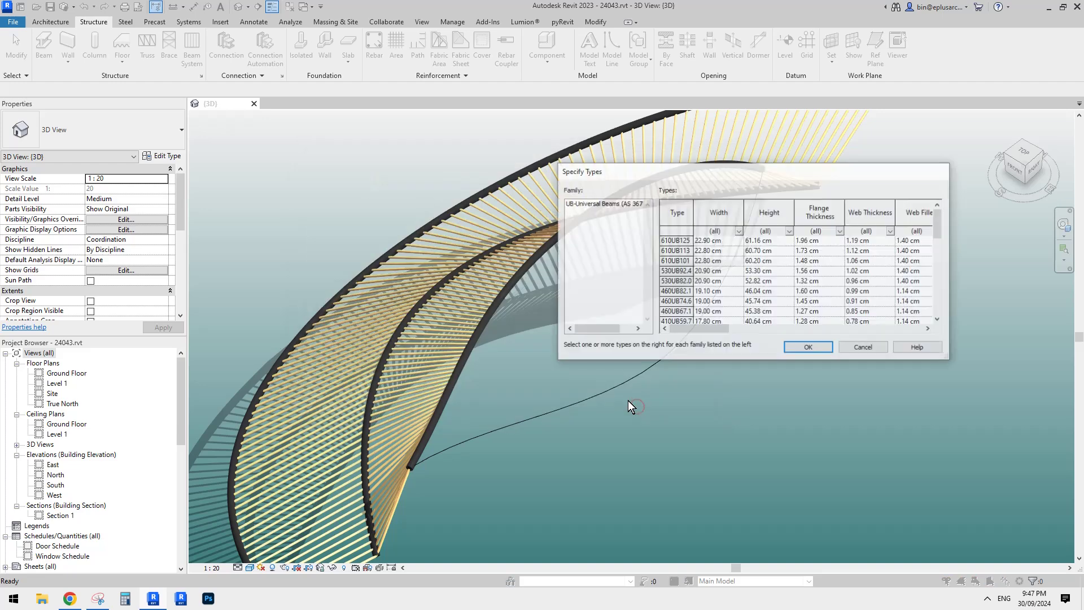
{"action": "left_click", "coordinate": [676, 281]}
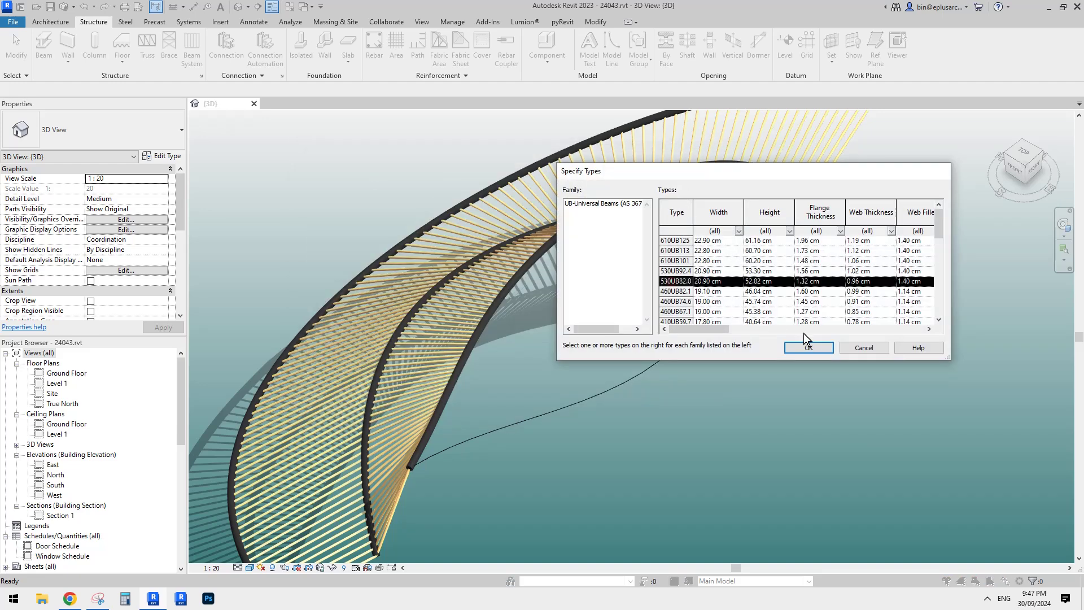
{"action": "left_click", "coordinate": [812, 348]}
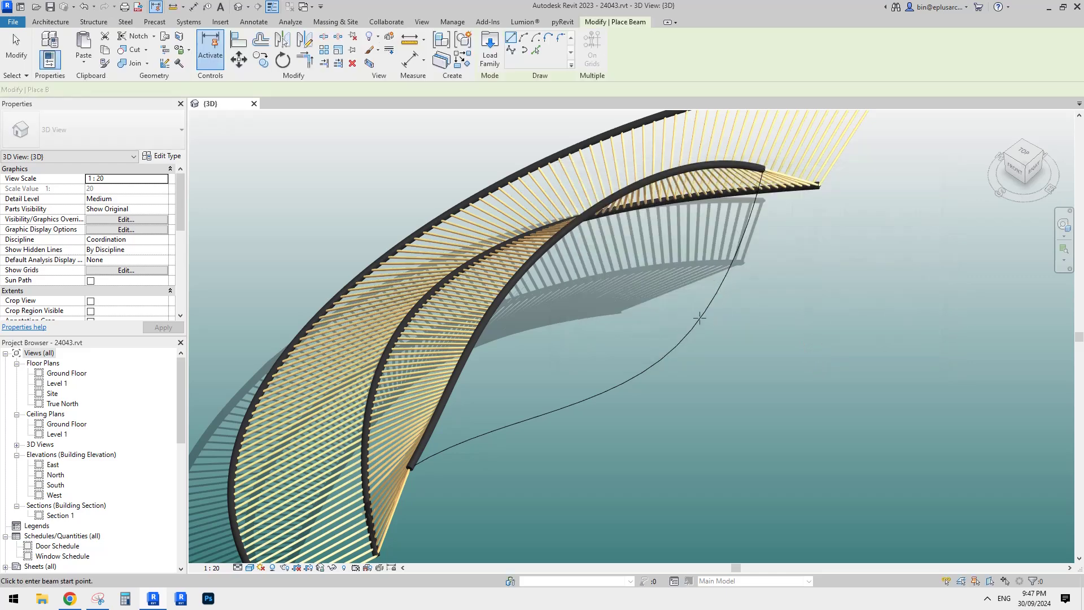
Step: Try to place a 530UB82.0 beam by picking the innermost front curve of the mass, with 3D Snapping on
{"action": "left_click", "coordinate": [534, 52]}
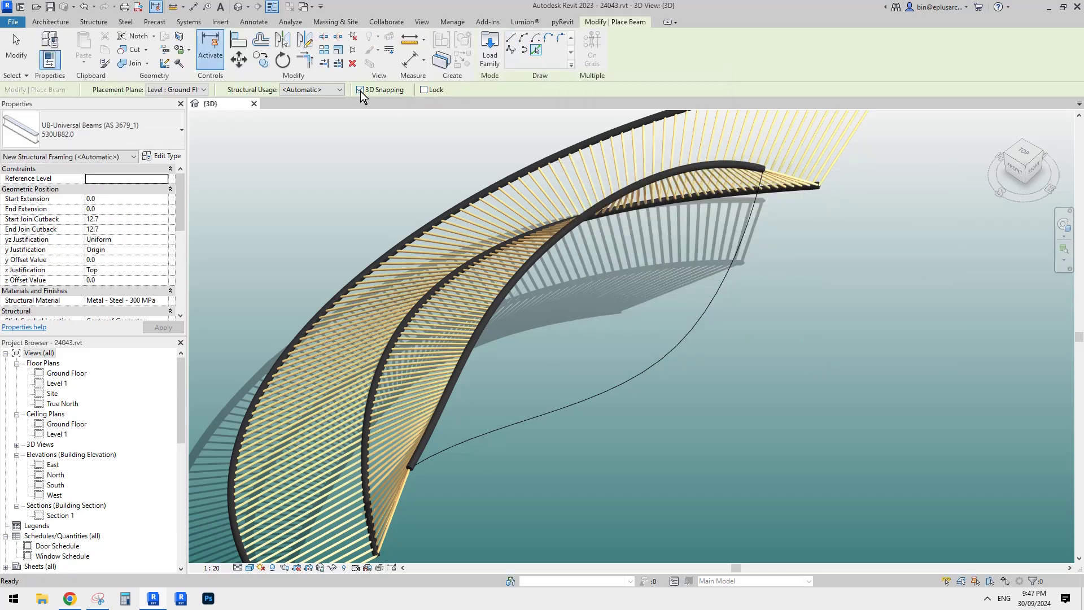
{"action": "scroll", "coordinate": [743, 320], "scroll_direction": "down", "scroll_amount": 3}
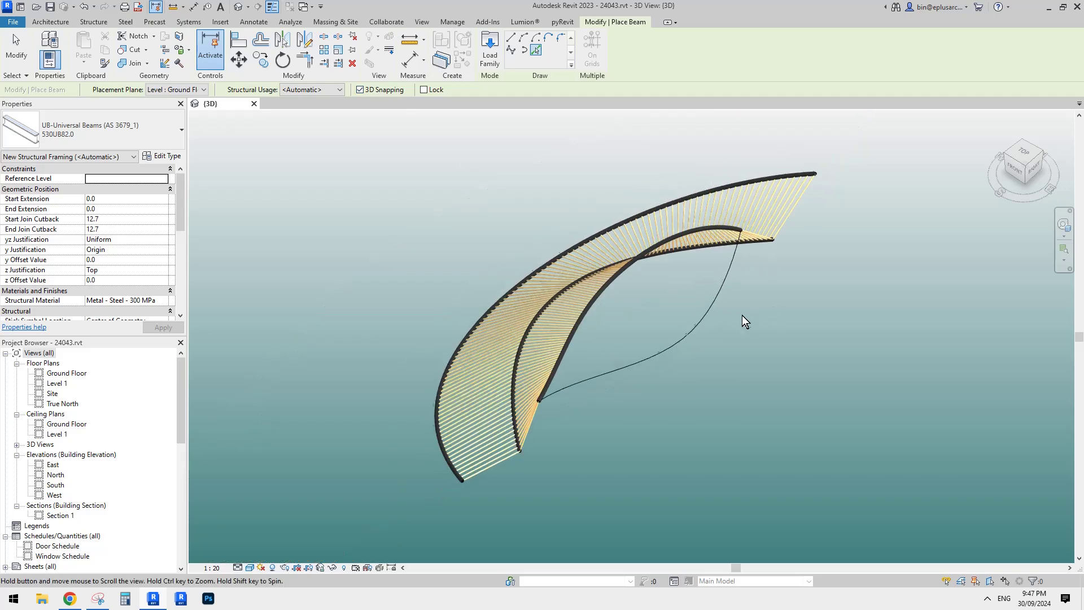
{"action": "middle_click_drag", "start_coordinate": [743, 319], "coordinate": [715, 331], "text": "shift"}
{"action": "scroll", "coordinate": [715, 330], "scroll_direction": "up", "scroll_amount": 3}
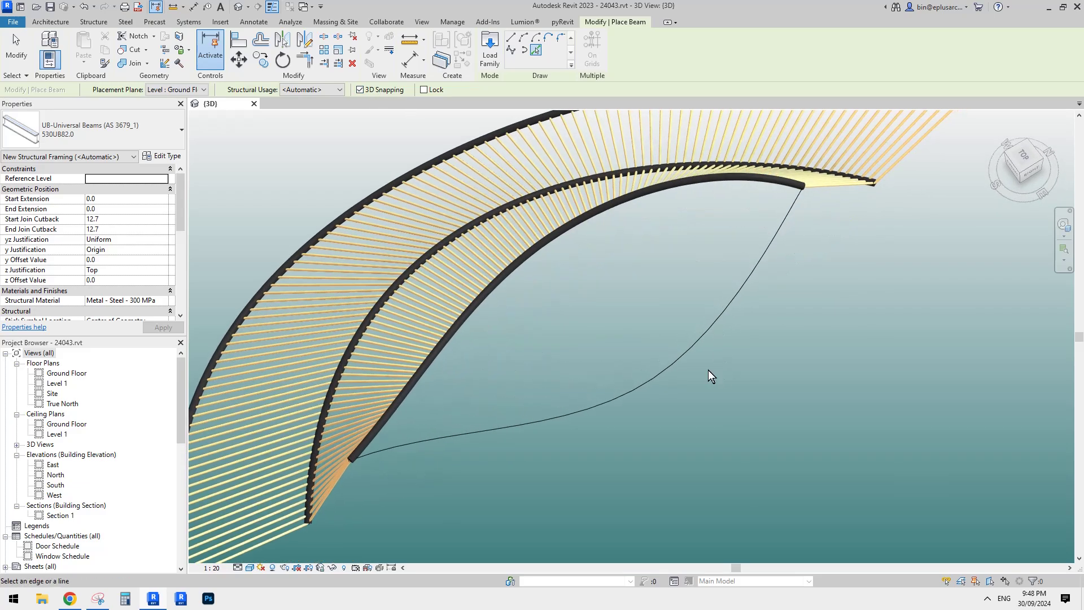
{"action": "scroll", "coordinate": [708, 370], "scroll_direction": "down", "scroll_amount": 2}
{"action": "left_click", "coordinate": [693, 363]}
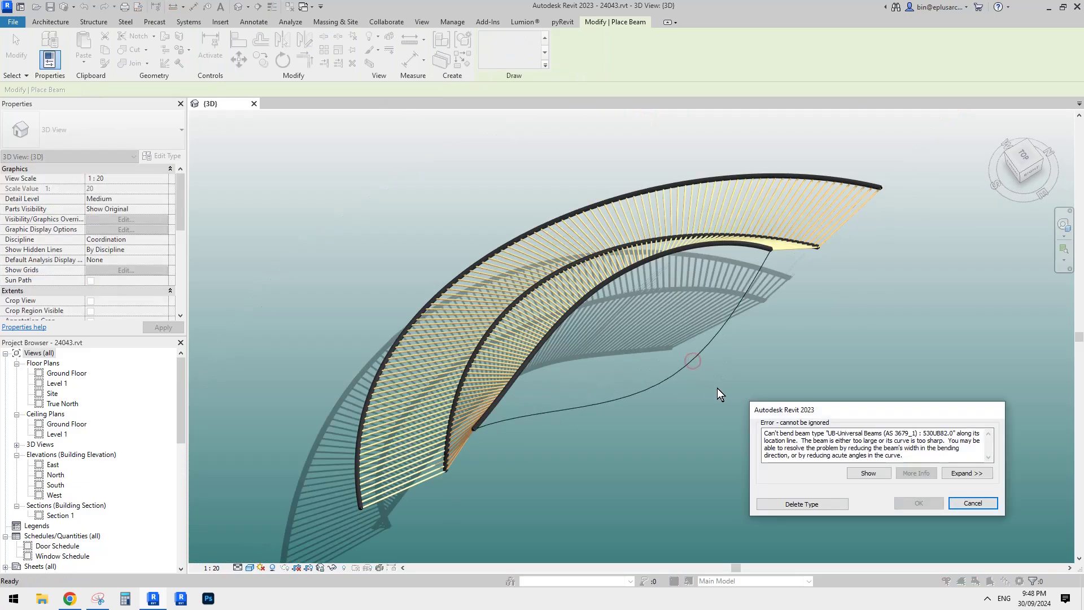
{"action": "left_click_drag", "start_coordinate": [859, 407], "coordinate": [569, 161]}
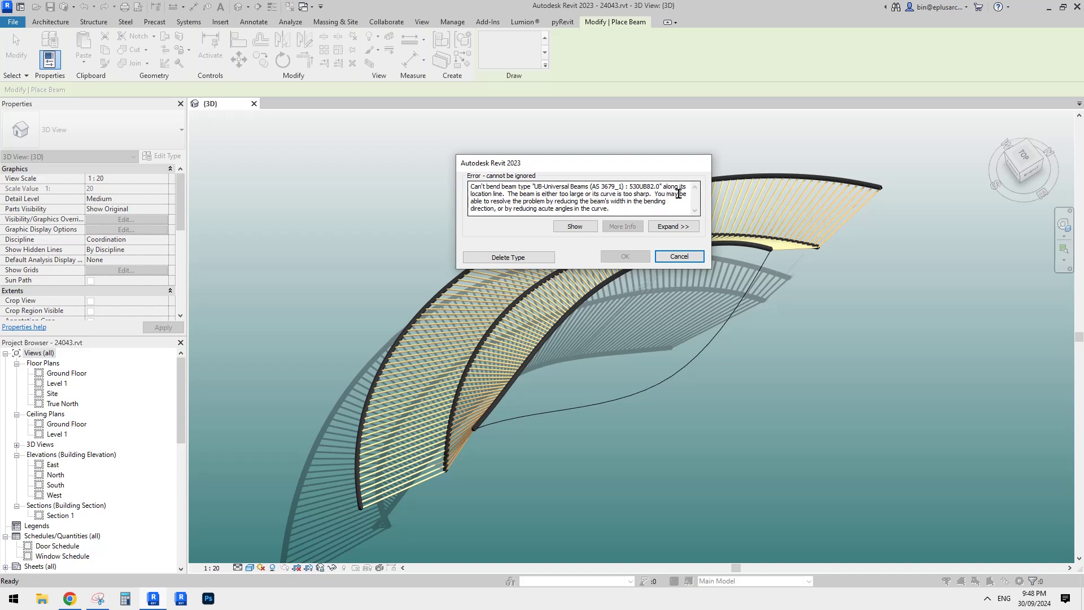
{"action": "left_click", "coordinate": [524, 260]}
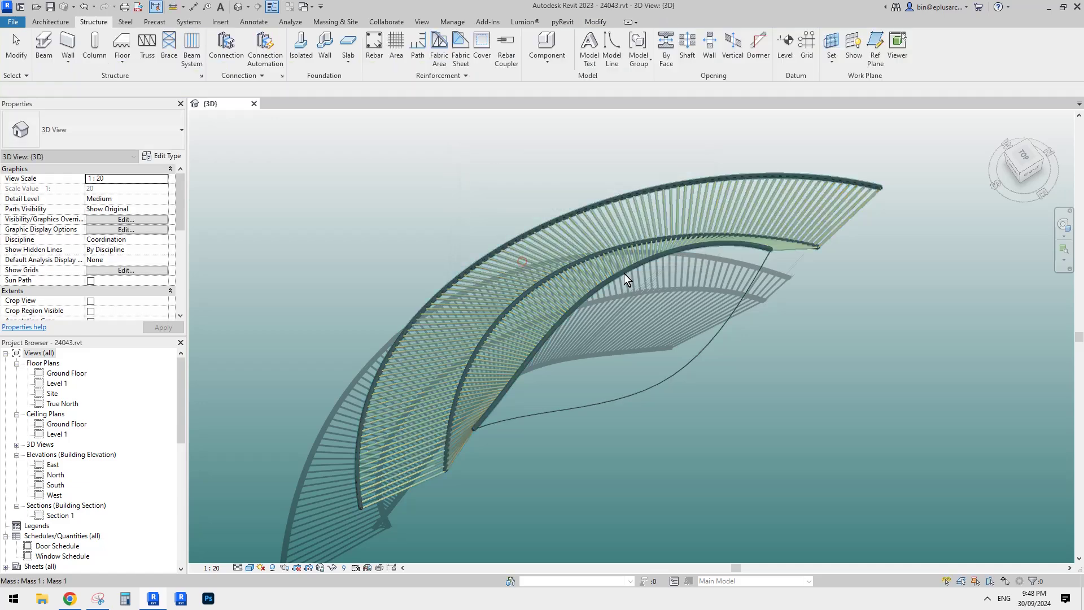
Step: Load the smaller 150UB14.0 type of the UB-Universal Beams family and make it the type for beam placement
{"action": "middle_click_drag", "start_coordinate": [827, 300], "coordinate": [830, 324], "text": "shift"}
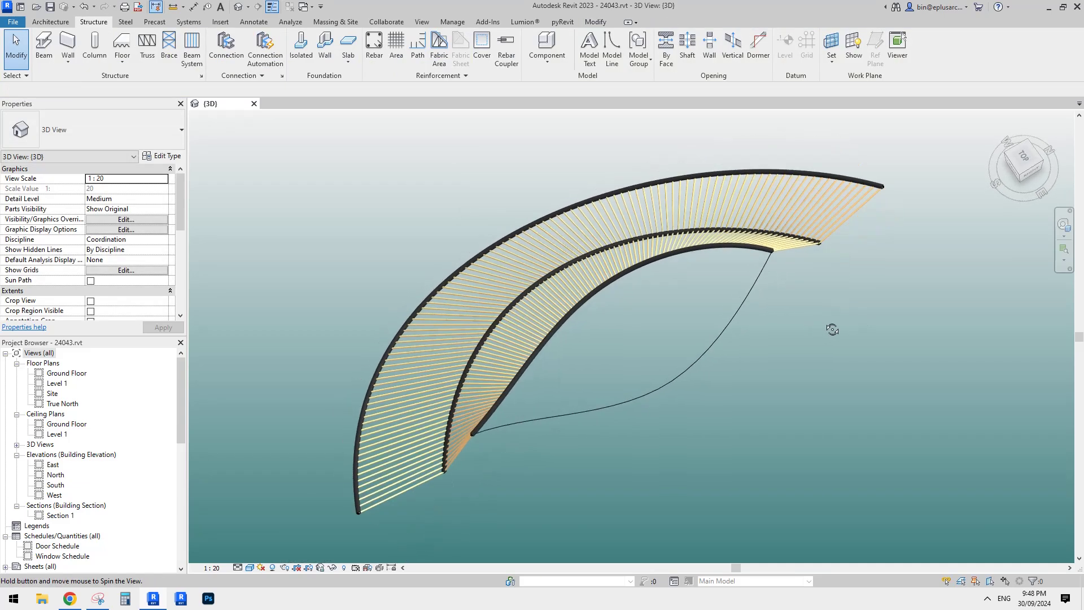
{"action": "left_click", "coordinate": [50, 50]}
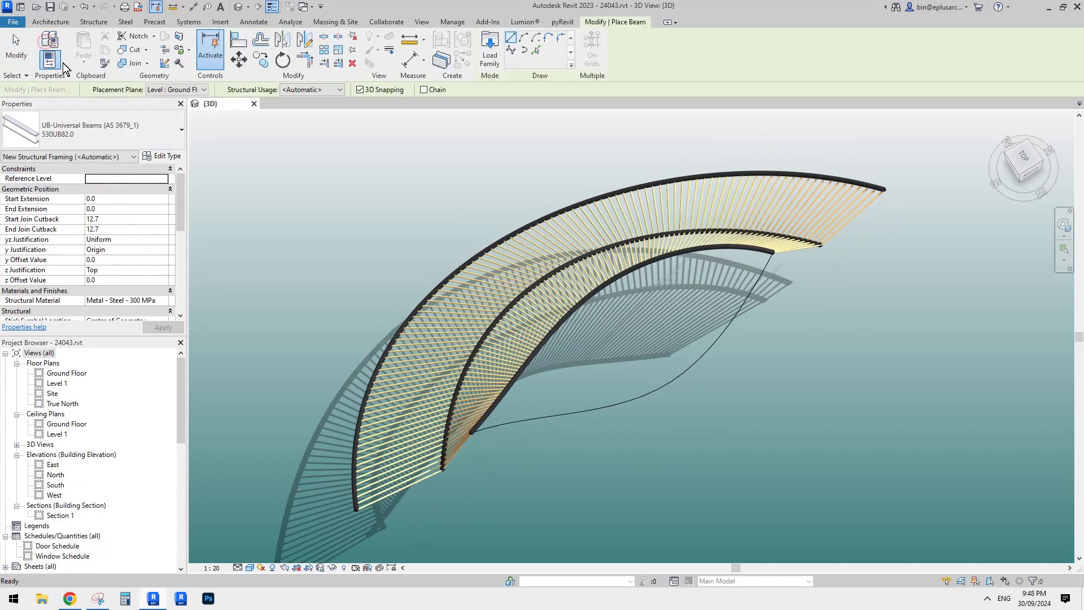
{"action": "left_click", "coordinate": [159, 157]}
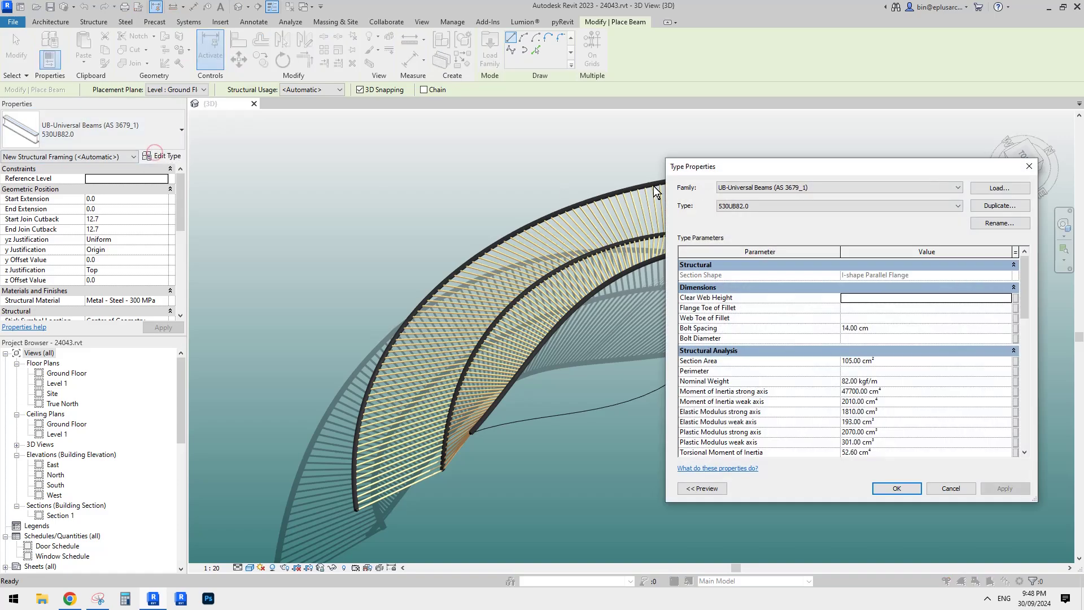
{"action": "left_click", "coordinate": [992, 191]}
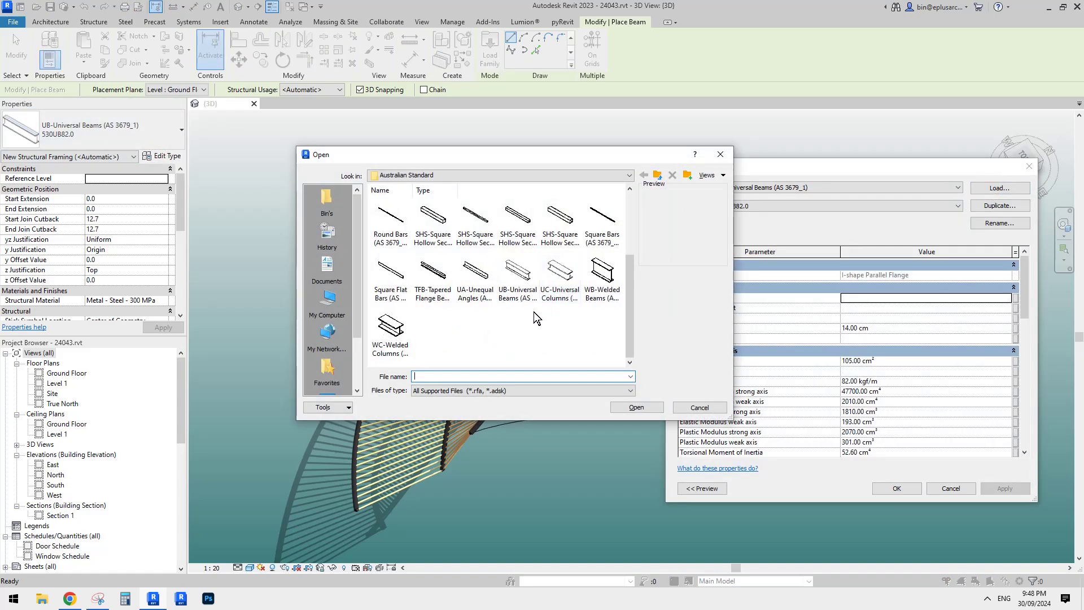
{"action": "double_click", "coordinate": [517, 274]}
{"action": "scroll", "coordinate": [671, 291], "scroll_direction": "down", "scroll_amount": 7}
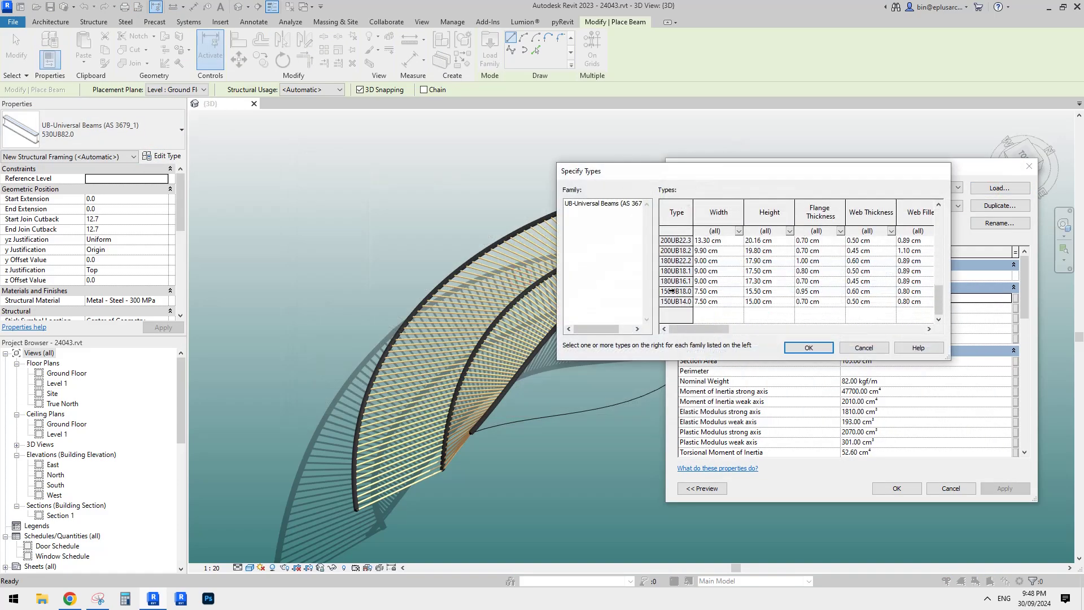
{"action": "left_click", "coordinate": [668, 303]}
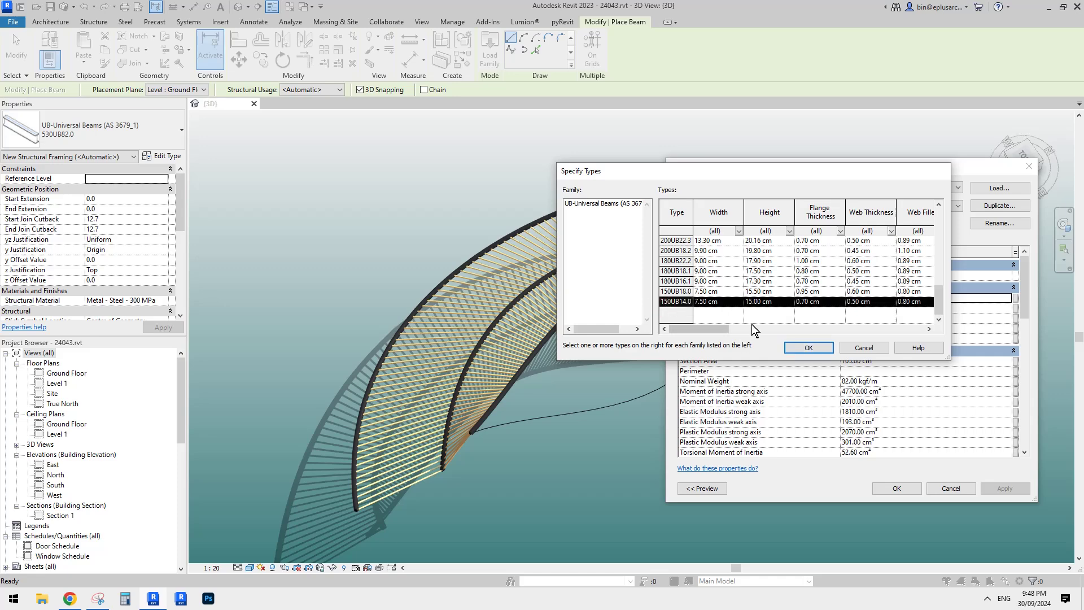
{"action": "left_click", "coordinate": [800, 345]}
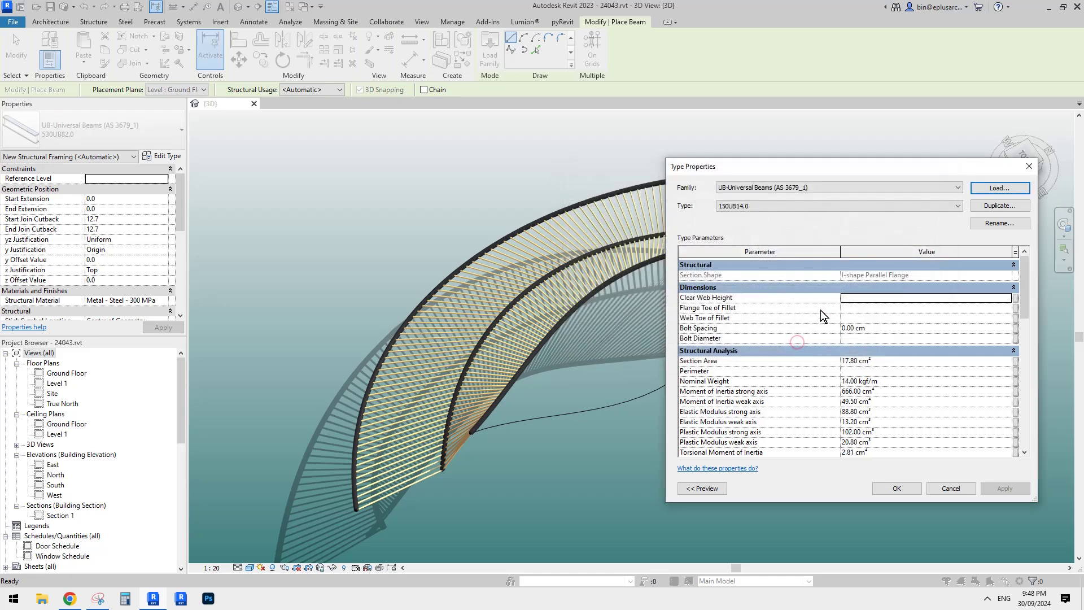
{"action": "left_click", "coordinate": [896, 488]}
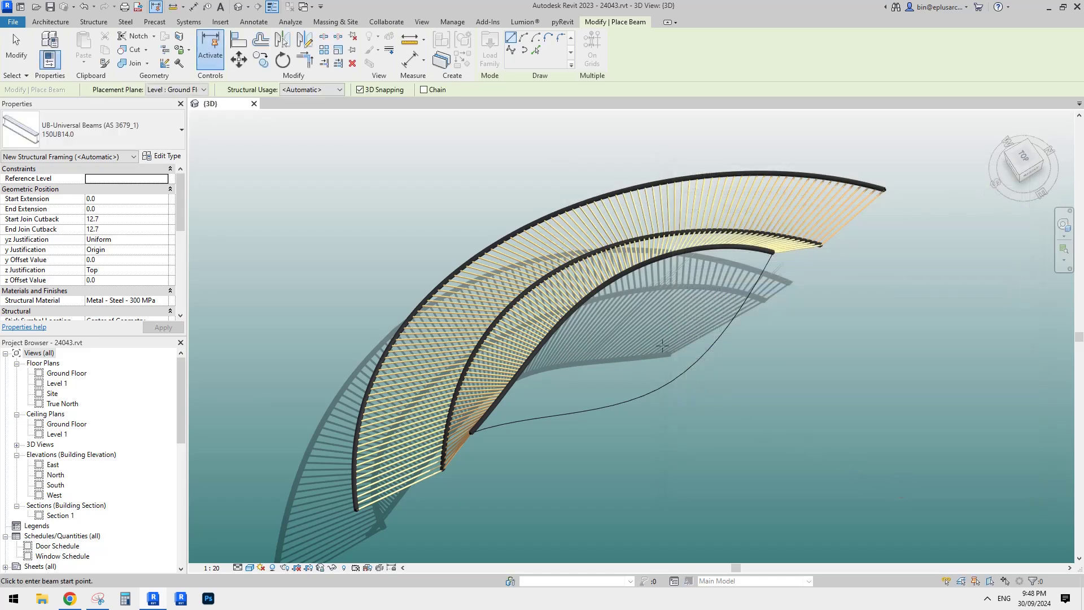
Step: Try to place a 150UB14.0 beam by picking the innermost front curve of the mass
{"action": "left_click", "coordinate": [534, 50]}
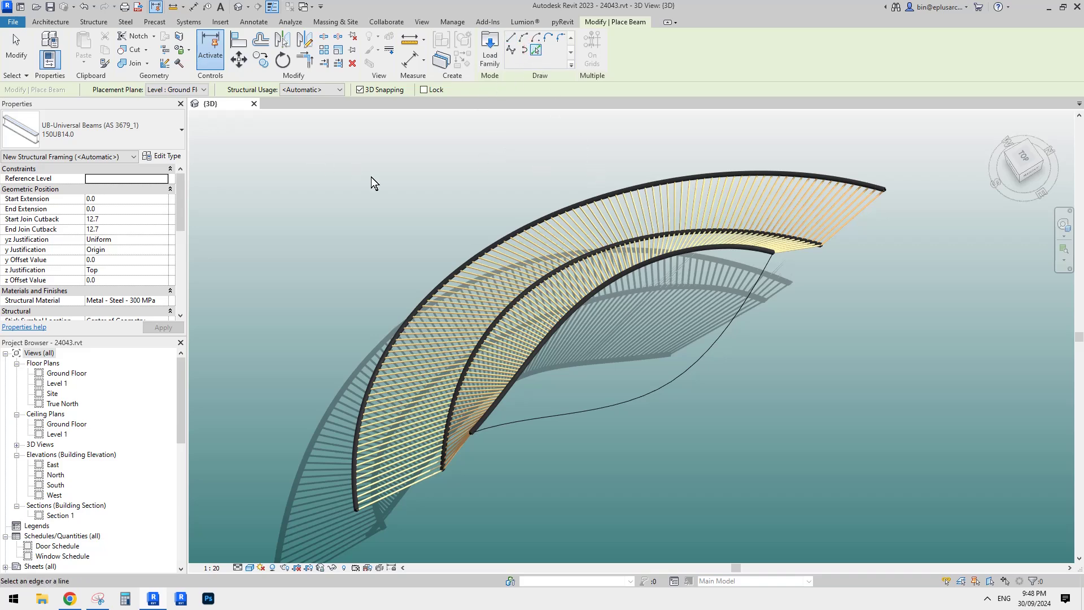
{"action": "left_click", "coordinate": [698, 360]}
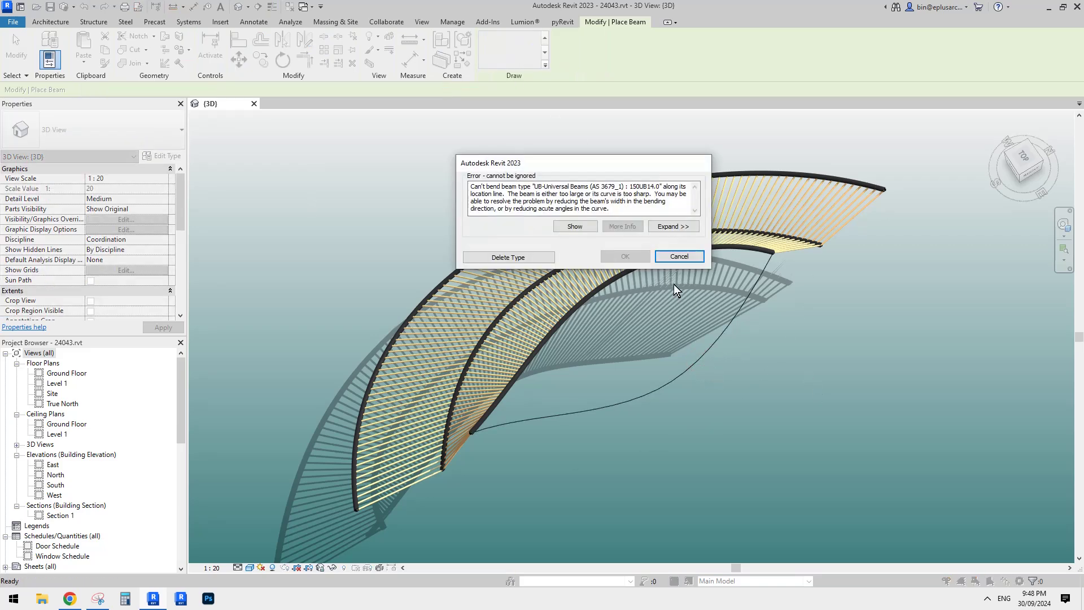
{"action": "left_click", "coordinate": [667, 258]}
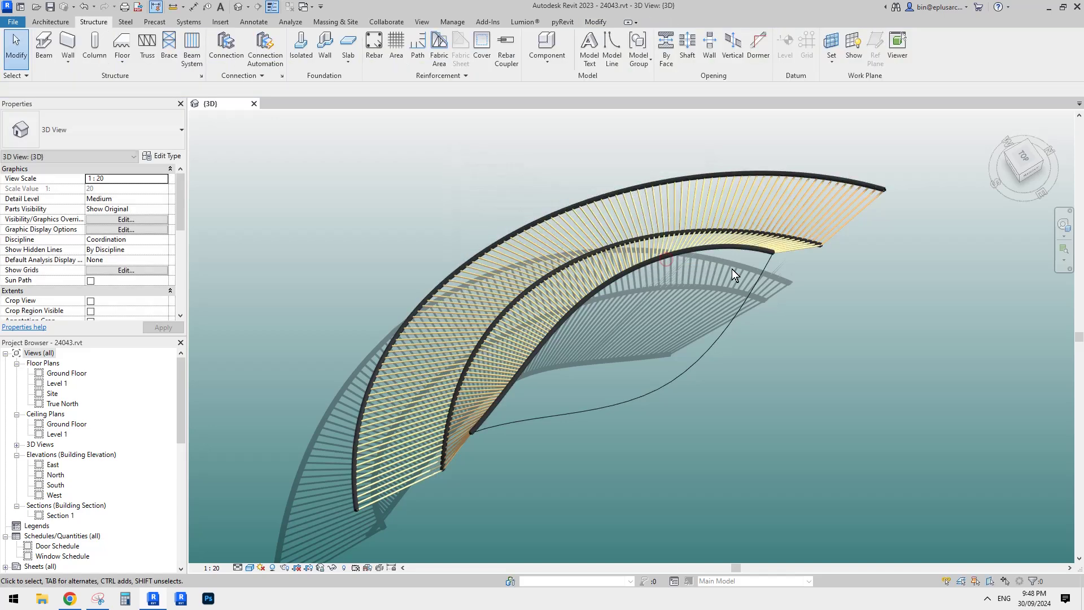
Step: Open the existing mass for in-place editing
{"action": "middle_click_drag", "start_coordinate": [766, 287], "coordinate": [765, 226], "text": "shift"}
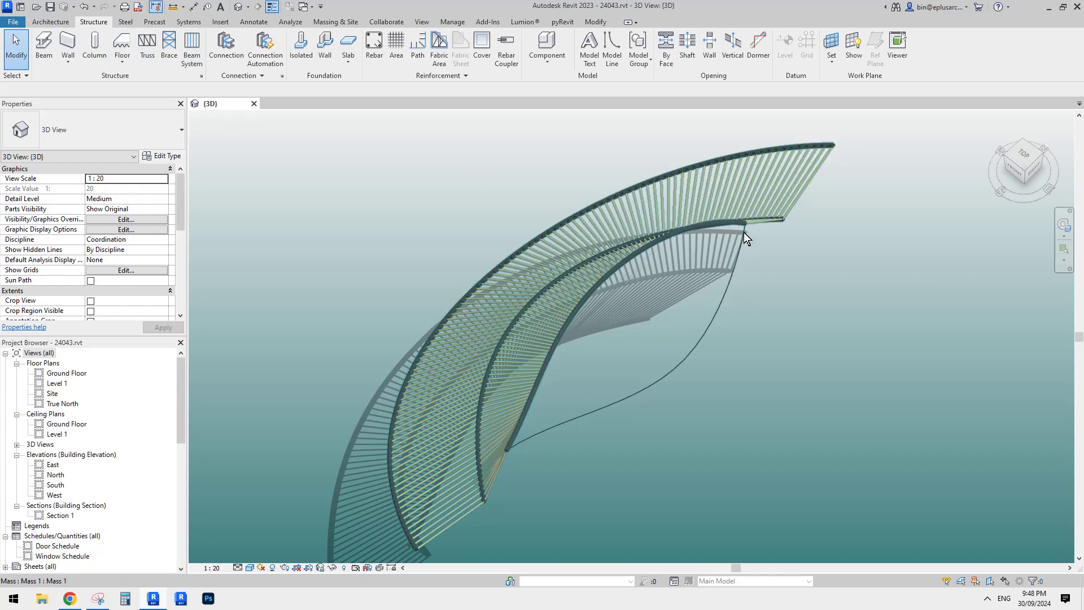
{"action": "middle_click_drag", "start_coordinate": [726, 283], "coordinate": [763, 291], "text": "shift"}
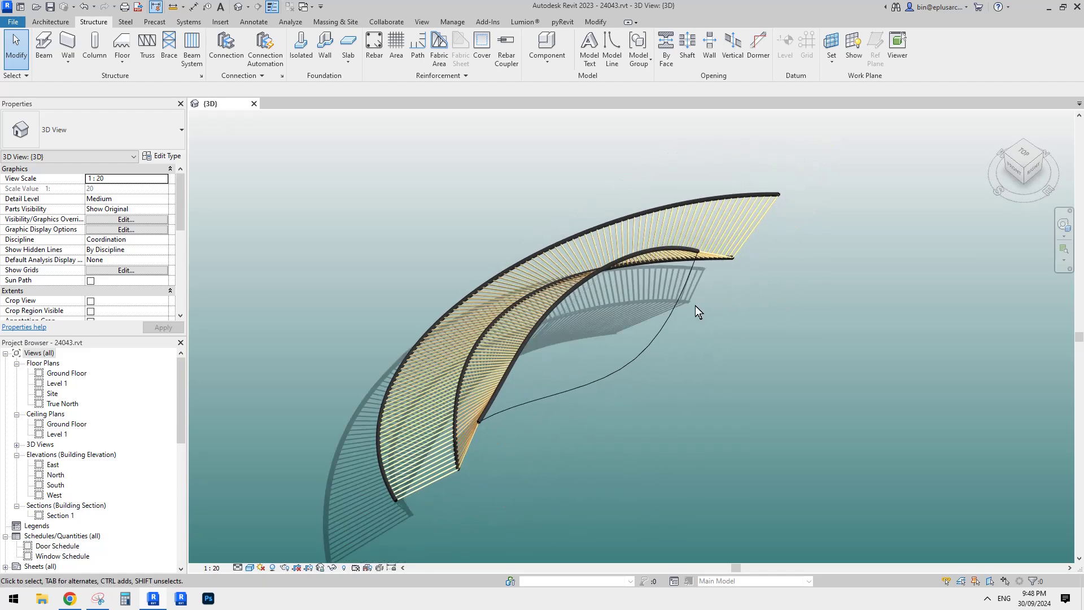
{"action": "left_click", "coordinate": [699, 253]}
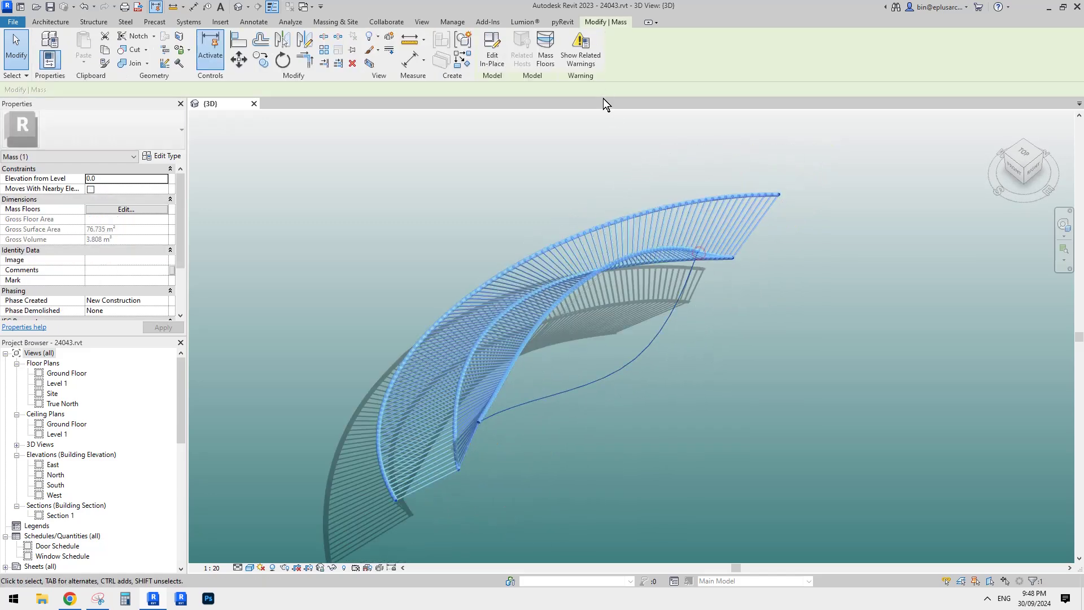
{"action": "left_click", "coordinate": [497, 43]}
{"action": "middle_click_drag", "start_coordinate": [733, 275], "coordinate": [671, 256], "text": "shift"}
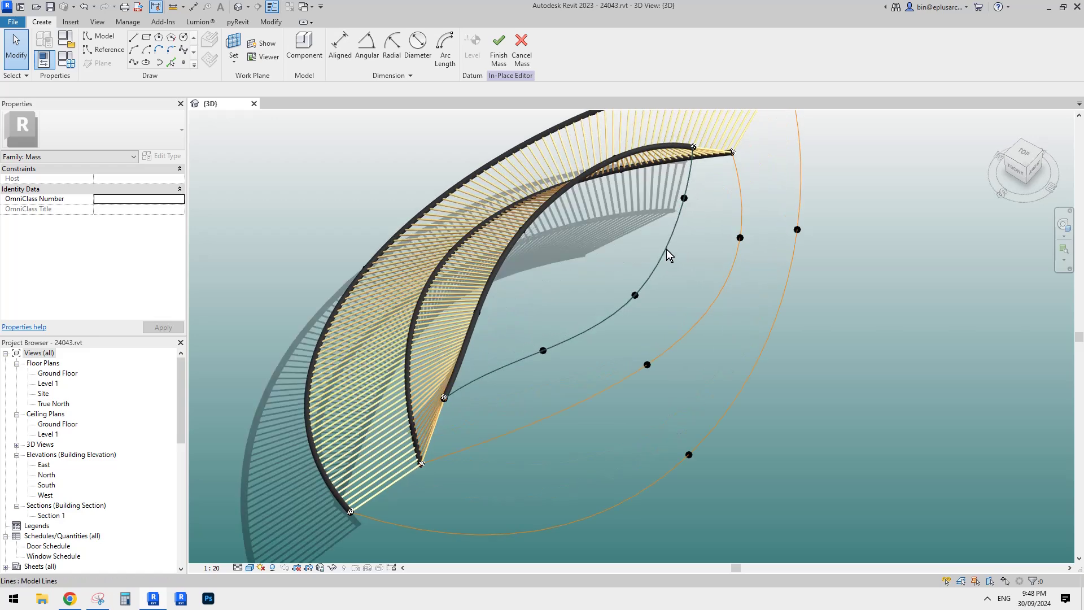
Step: Convert the innermost front curve of the mass from a model line into a reference line
{"action": "left_click", "coordinate": [666, 249]}
{"action": "middle_click_drag", "start_coordinate": [695, 296], "coordinate": [673, 293]}
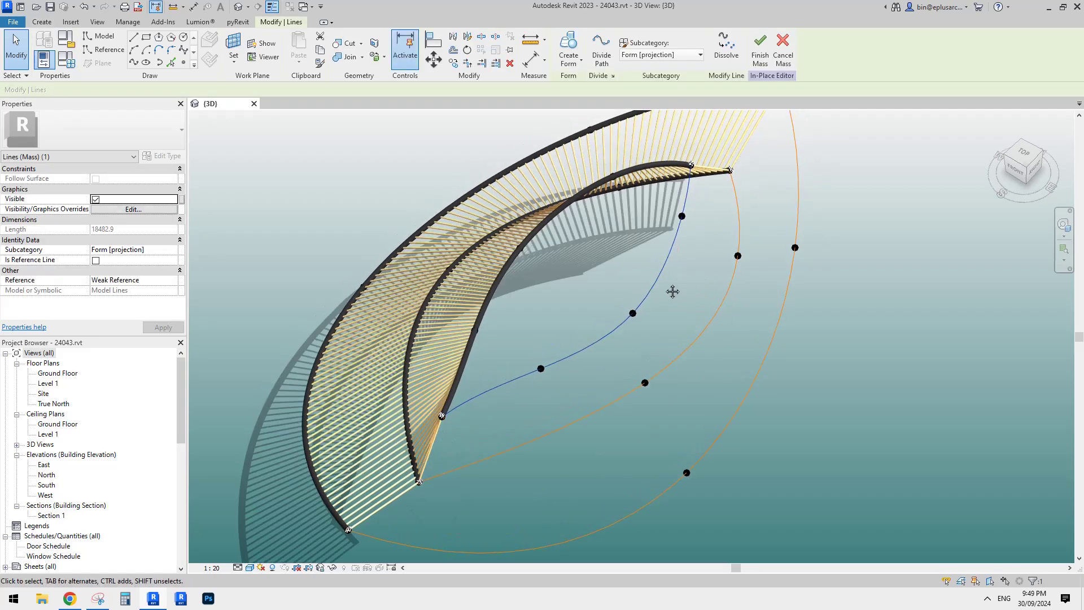
{"action": "left_click", "coordinate": [669, 285]}
{"action": "left_click", "coordinate": [664, 270]}
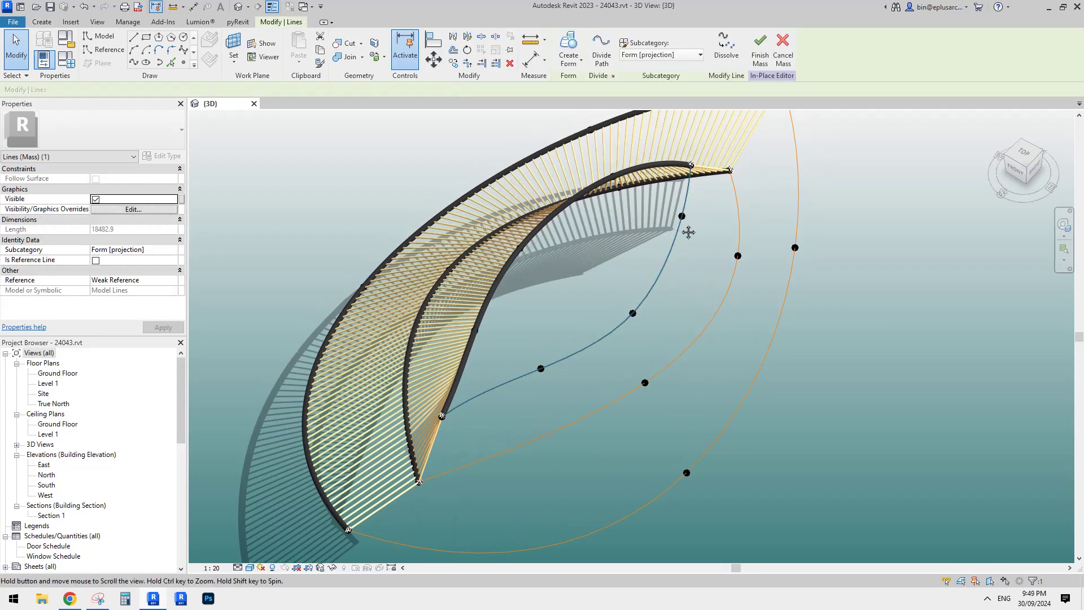
{"action": "middle_click_drag", "start_coordinate": [682, 190], "coordinate": [678, 201]}
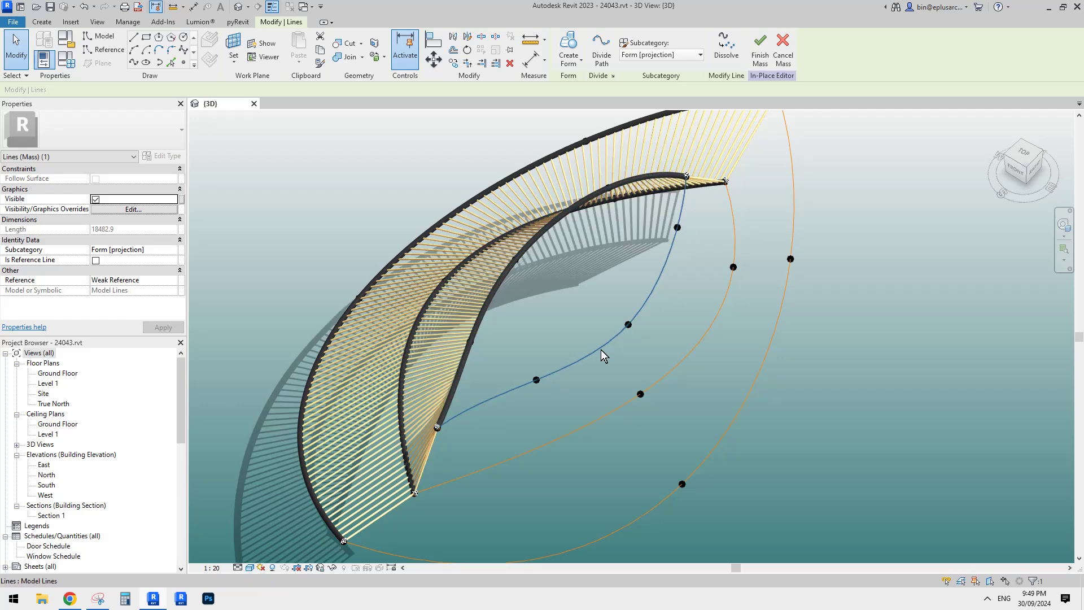
{"action": "middle_click_drag", "start_coordinate": [669, 287], "coordinate": [668, 288]}
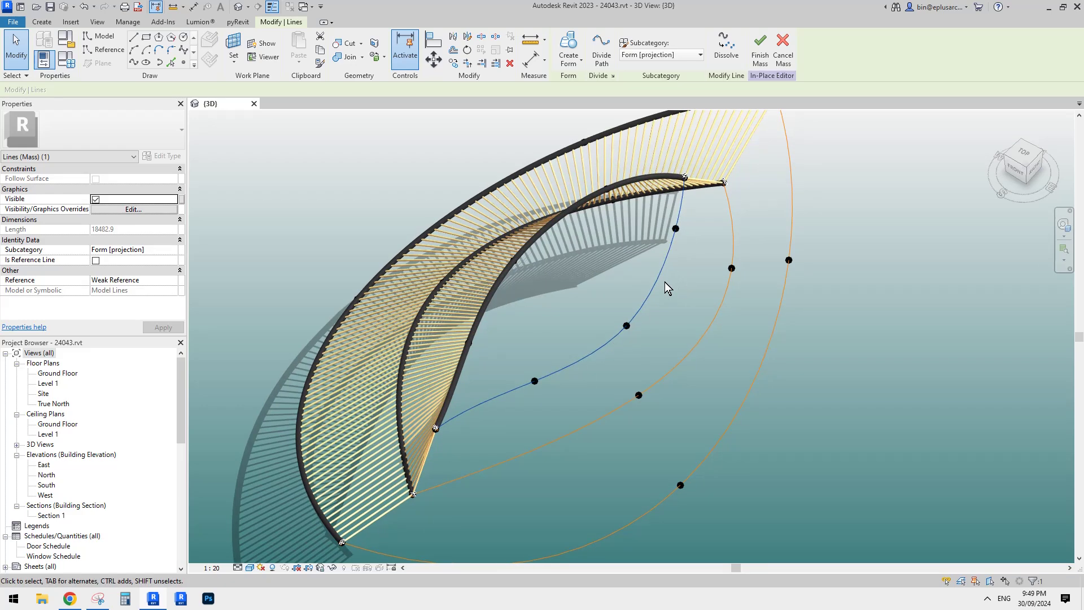
{"action": "left_click", "coordinate": [96, 260]}
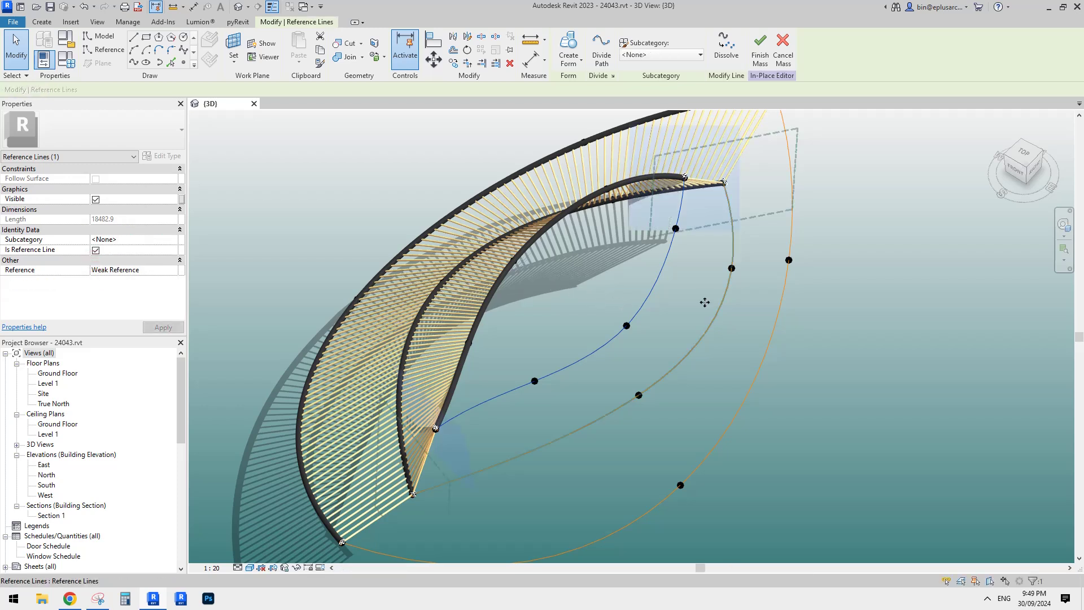
{"action": "left_click", "coordinate": [893, 250]}
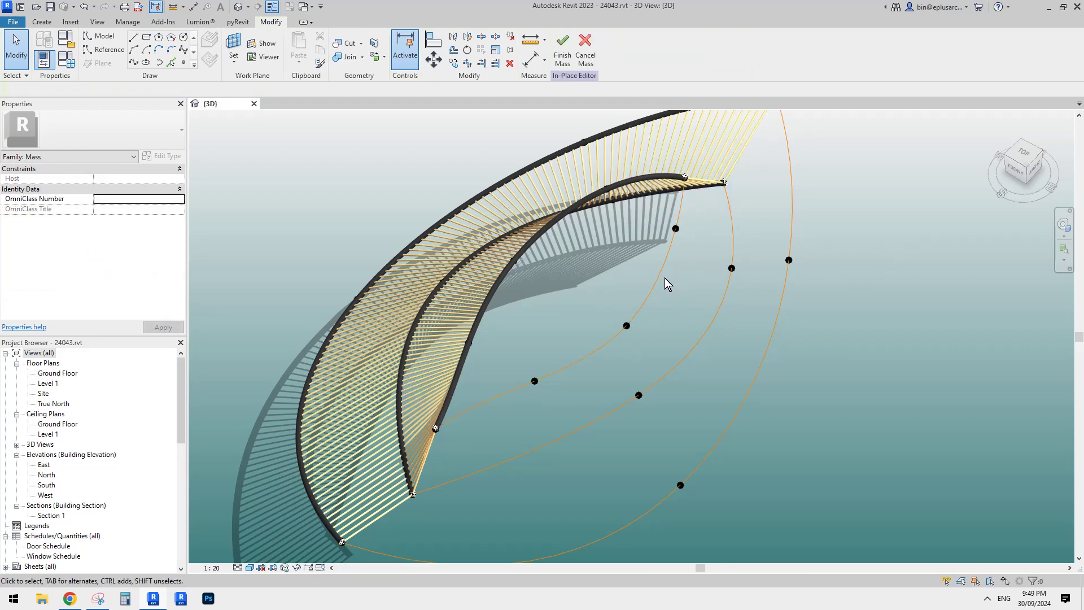
Step: Create a form surface between the innermost and middle front curves of the mass
{"action": "middle_click_drag", "start_coordinate": [665, 278], "coordinate": [669, 310], "text": "shift"}
{"action": "left_click", "coordinate": [666, 305]}
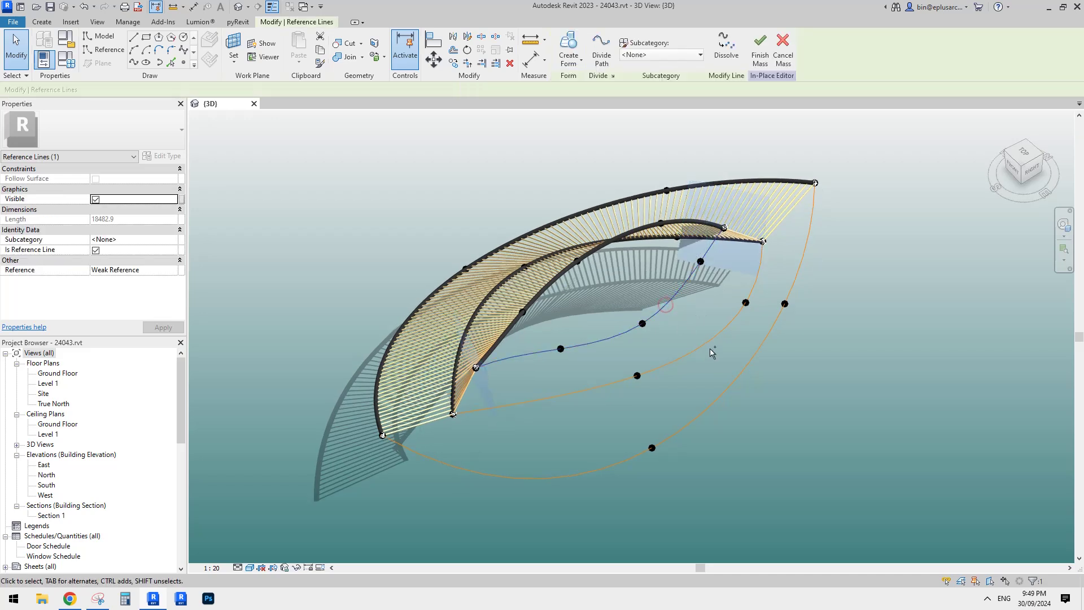
{"action": "left_click", "coordinate": [697, 346], "text": "ctrl"}
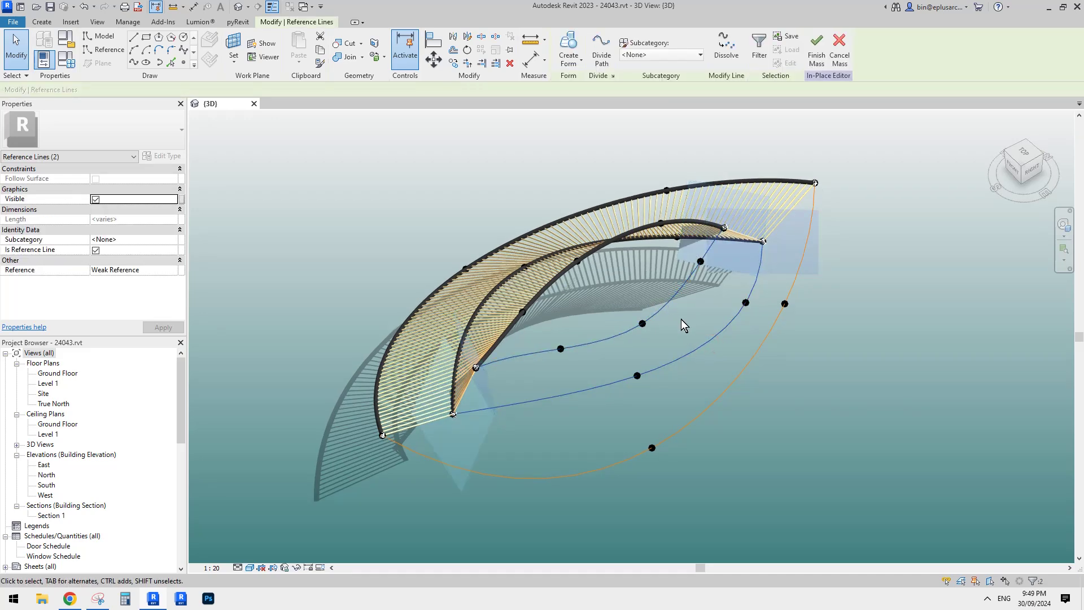
{"action": "left_click", "coordinate": [577, 48]}
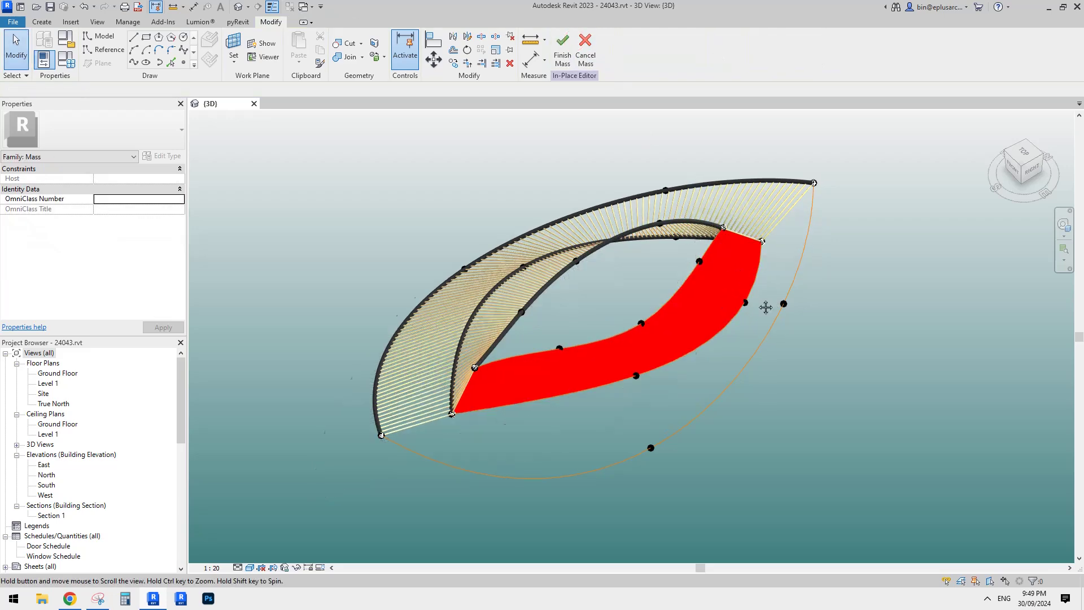
{"action": "middle_click_drag", "start_coordinate": [766, 307], "coordinate": [603, 273], "text": "shift"}
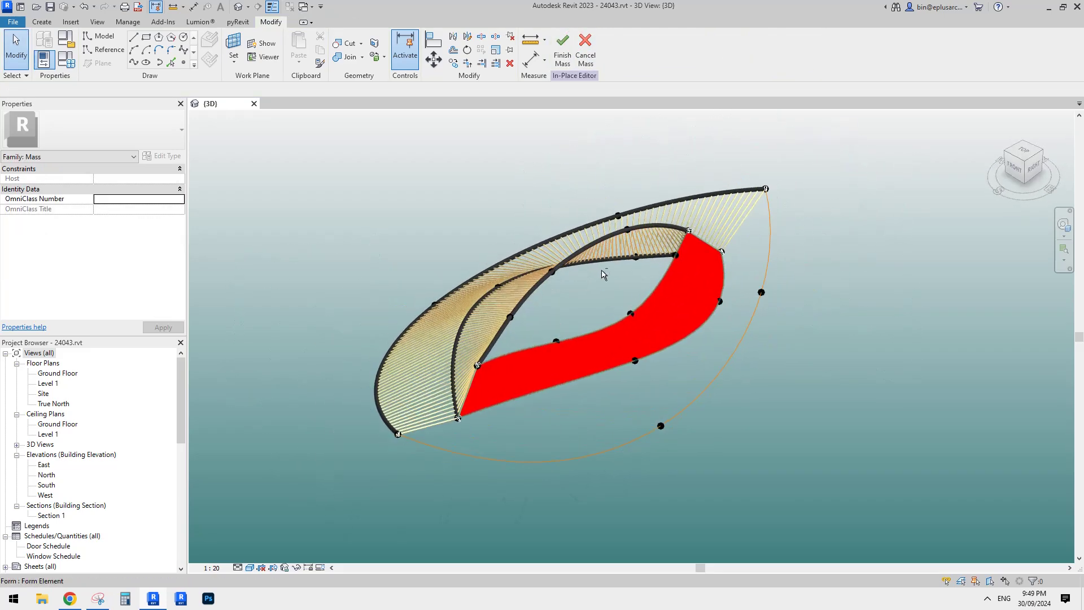
{"action": "scroll", "coordinate": [603, 274], "scroll_direction": "up", "scroll_amount": 2}
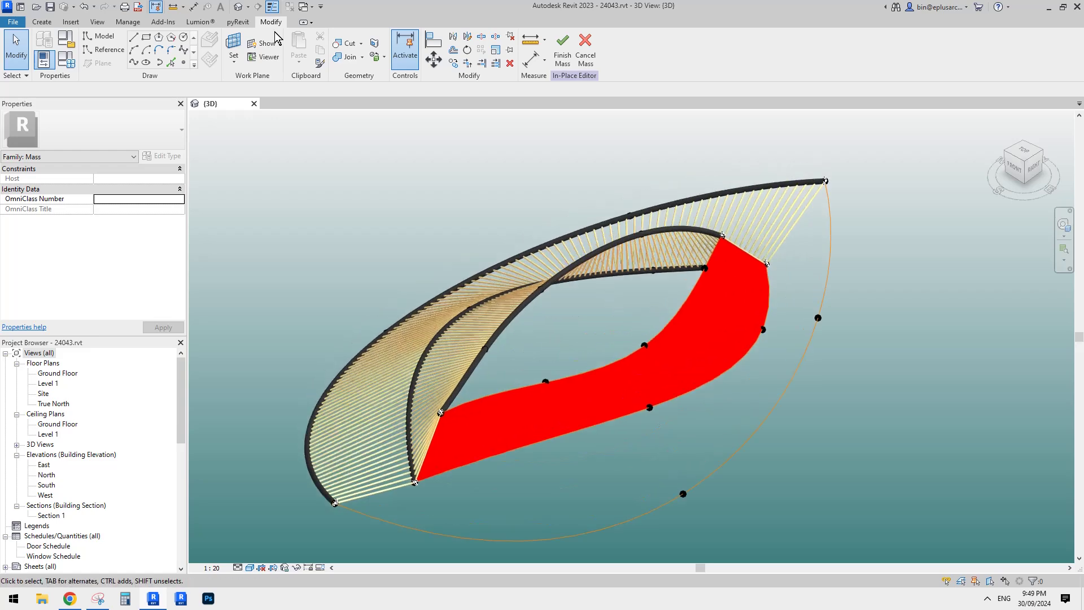
Step: In Object Styles, change the shading colour of the Mass category's Default New Material to cyan
{"action": "left_click", "coordinate": [134, 23]}
{"action": "left_click", "coordinate": [76, 46]}
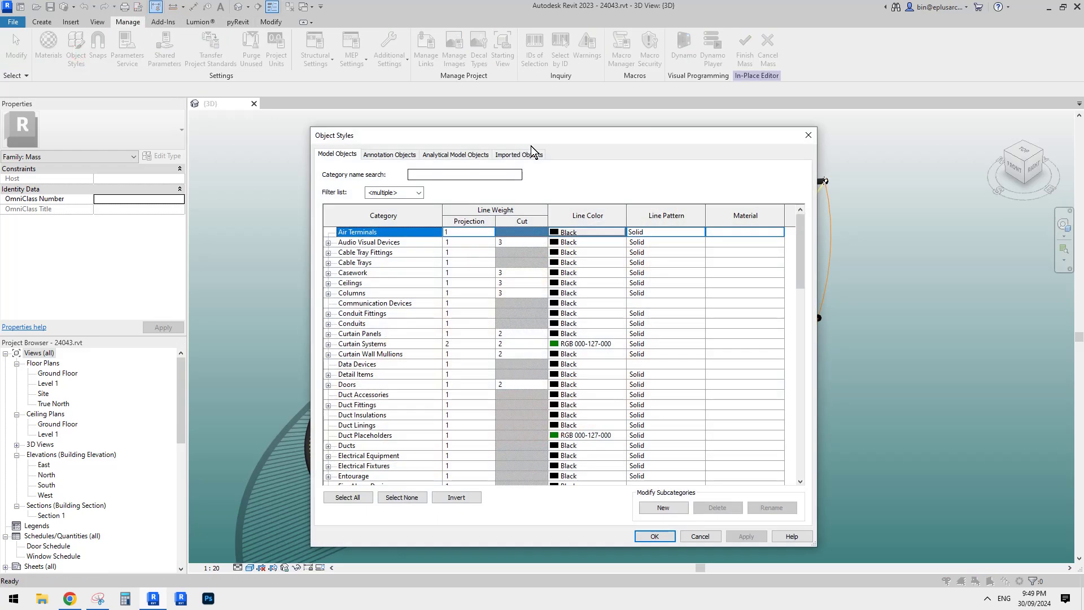
{"action": "left_click_drag", "start_coordinate": [794, 256], "coordinate": [786, 326]}
{"action": "left_click", "coordinate": [740, 345]}
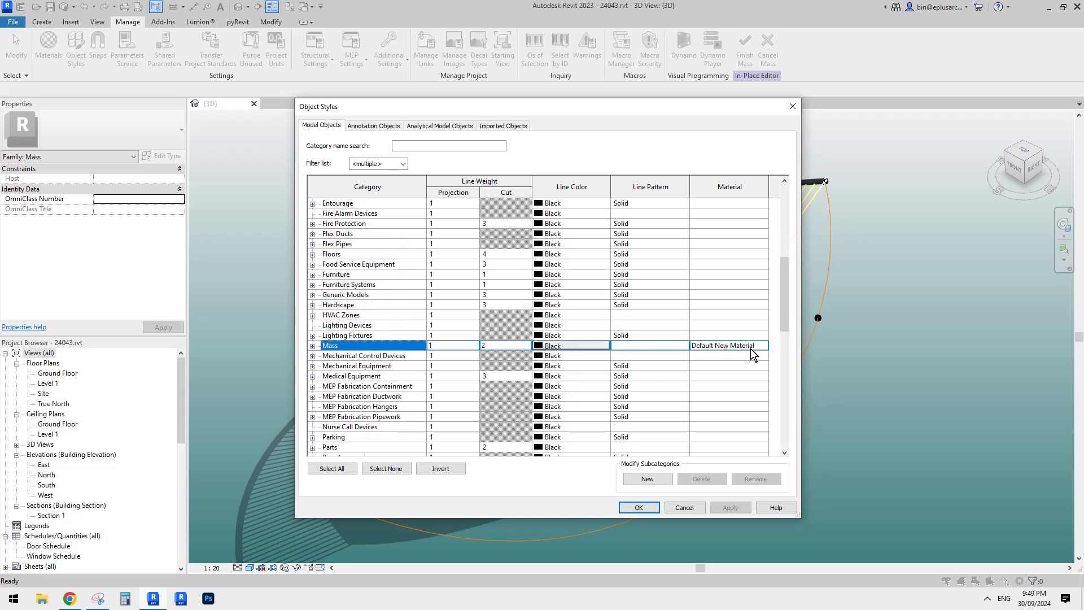
{"action": "left_click", "coordinate": [763, 346]}
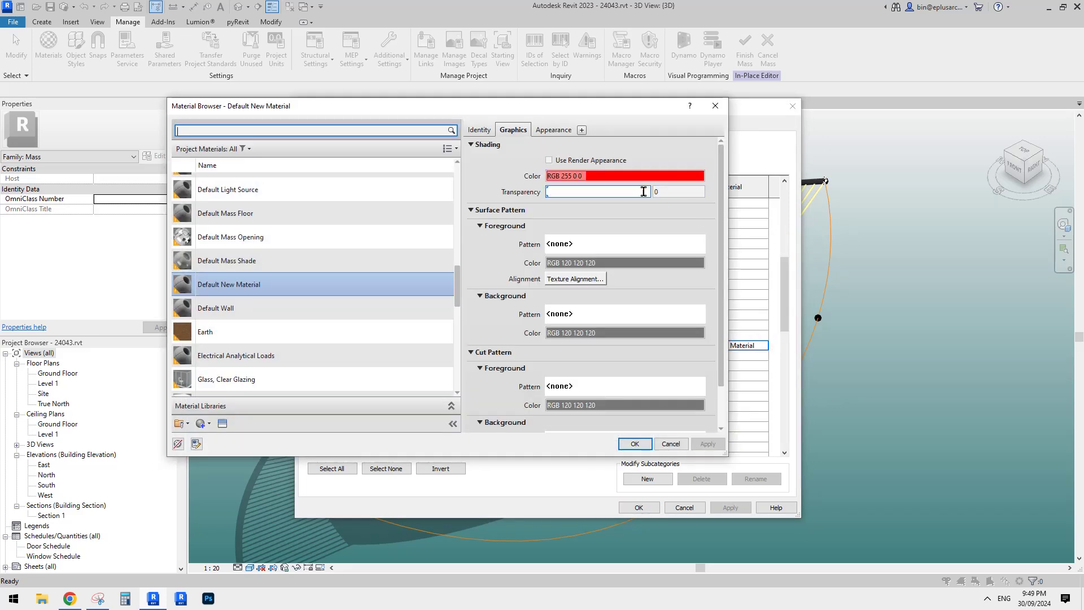
{"action": "left_click", "coordinate": [640, 176]}
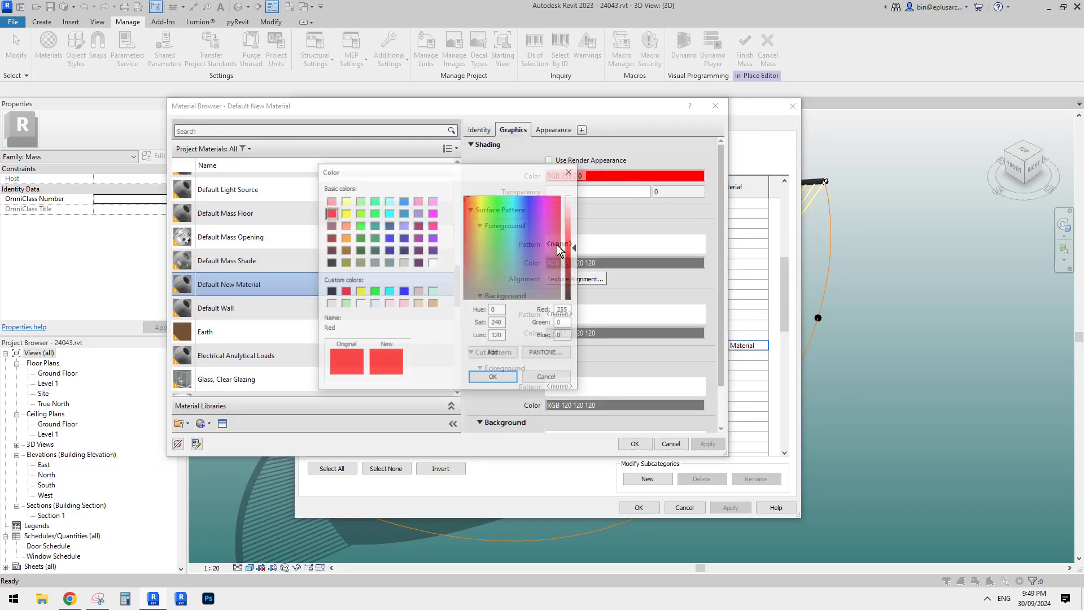
{"action": "left_click", "coordinate": [389, 263]}
{"action": "left_click", "coordinate": [494, 378]}
{"action": "left_click", "coordinate": [635, 444]}
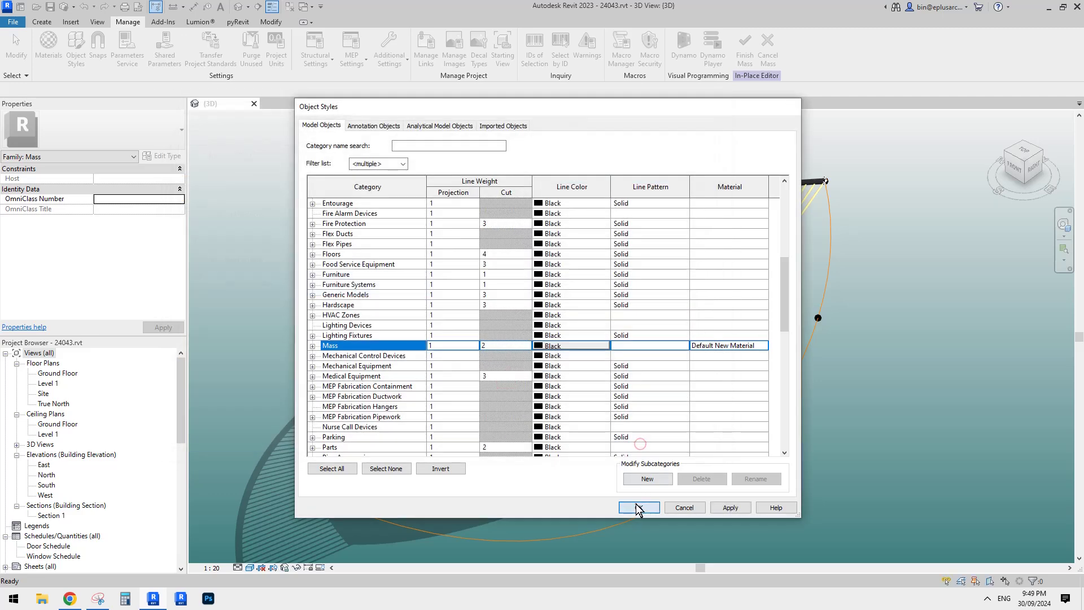
{"action": "left_click", "coordinate": [639, 507]}
Step: Finish the in-place mass edit
{"action": "middle_click_drag", "start_coordinate": [802, 368], "coordinate": [660, 277], "text": "shift"}
{"action": "left_click", "coordinate": [749, 60]}
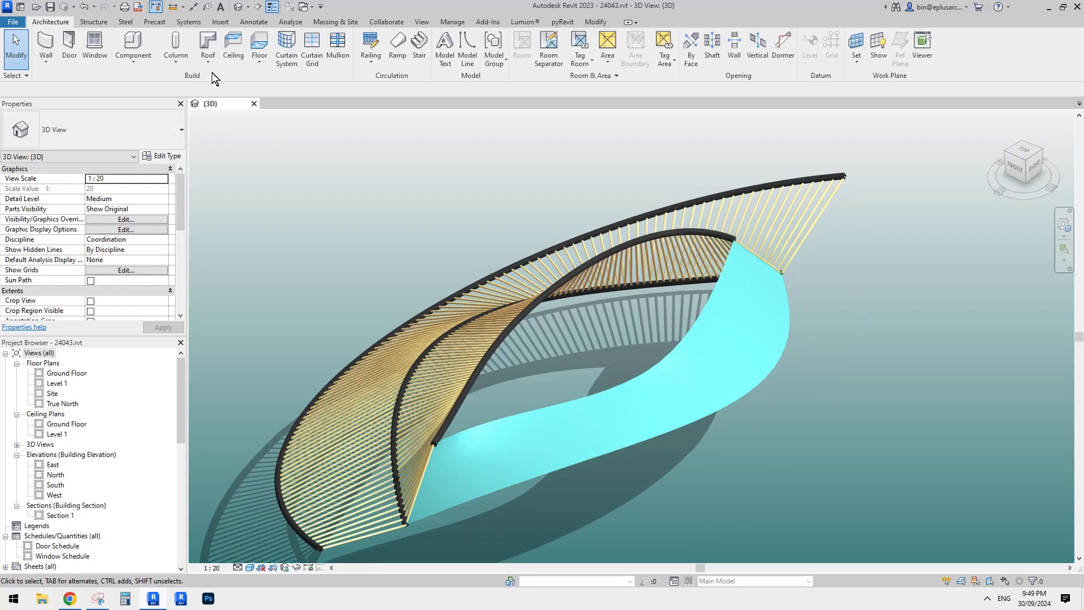
{"action": "middle_click_drag", "start_coordinate": [387, 232], "coordinate": [297, 147]}
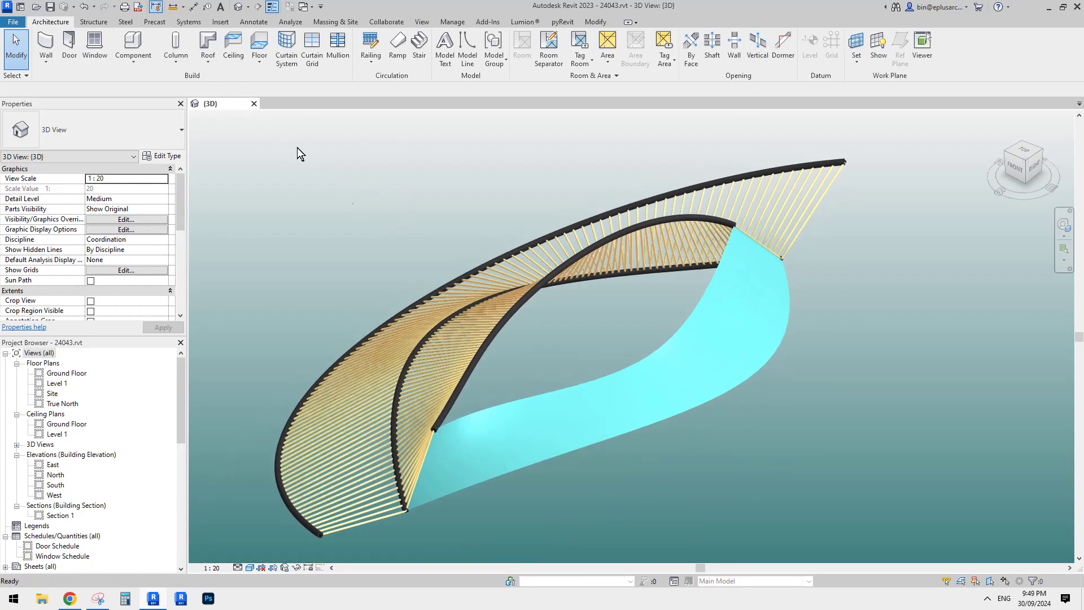
Step: Create a Roof by Face of type Generic - 400mm on the cyan mass surface
{"action": "left_click", "coordinate": [210, 65]}
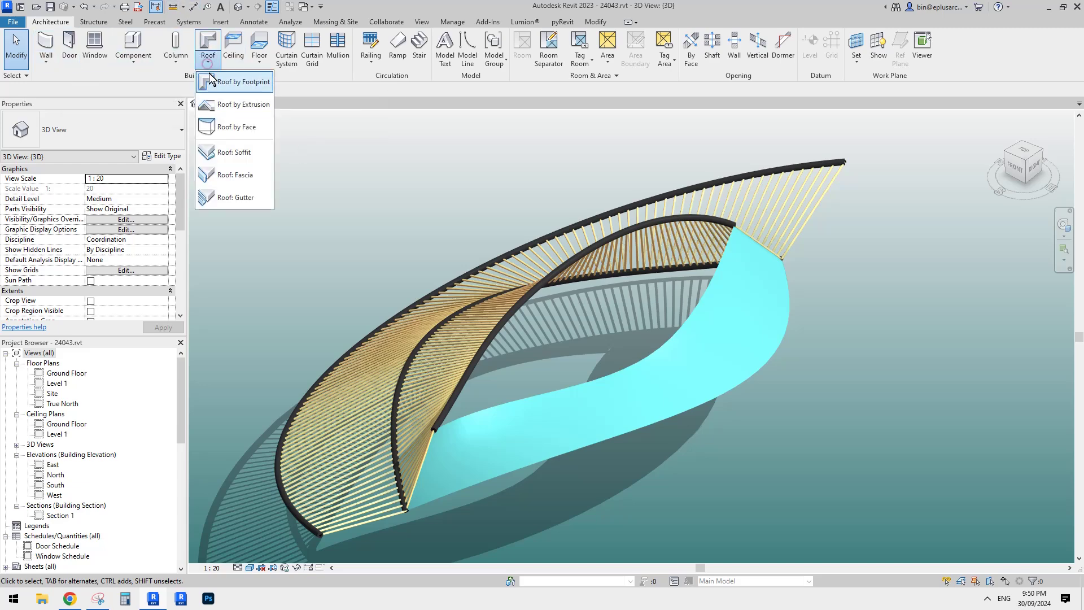
{"action": "left_click", "coordinate": [229, 128]}
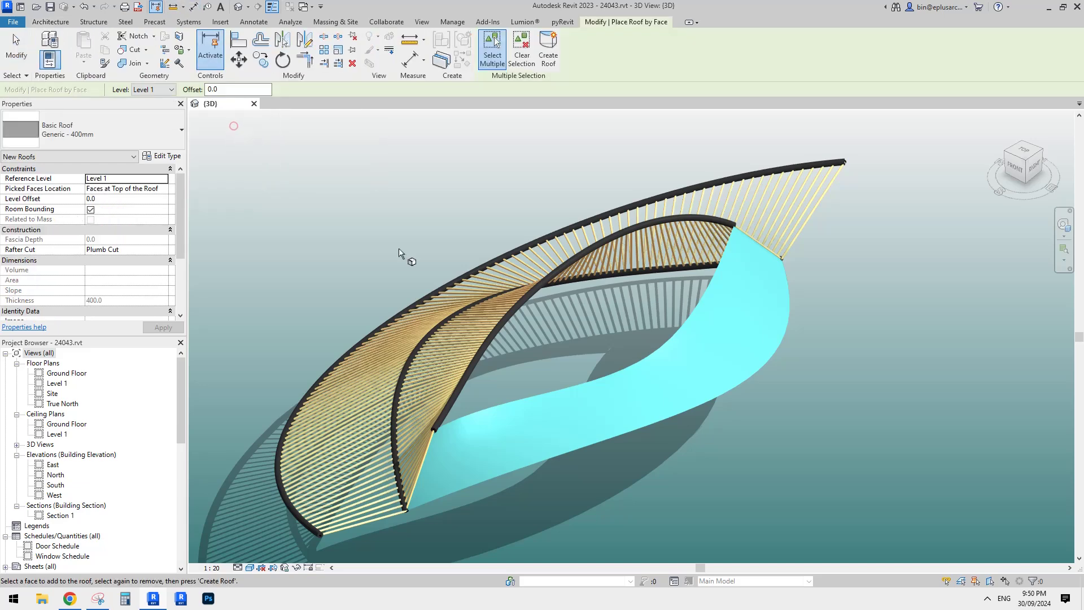
{"action": "left_click", "coordinate": [714, 365]}
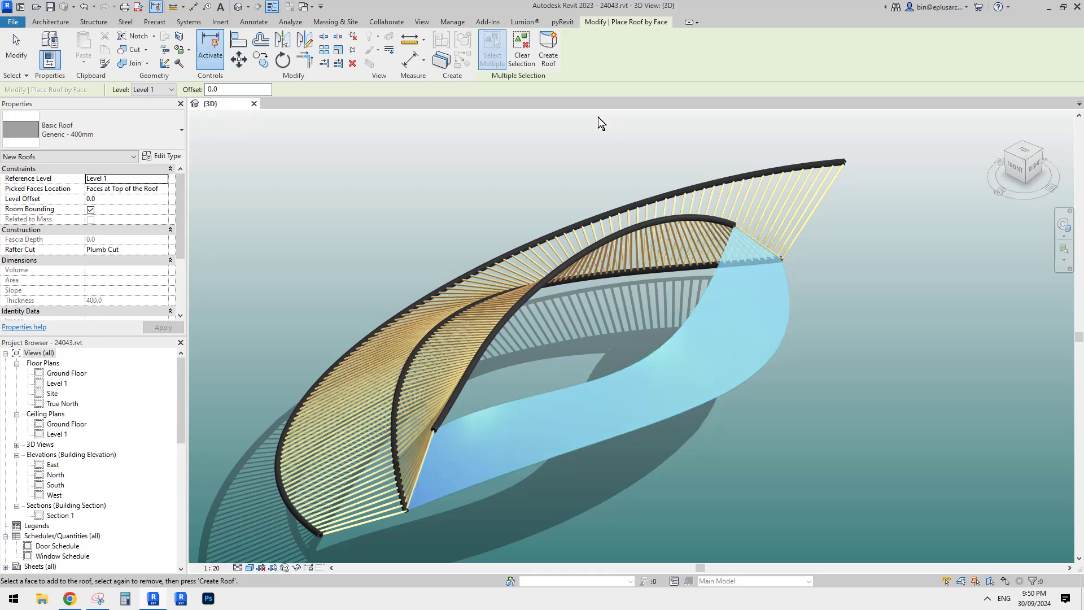
{"action": "left_click", "coordinate": [553, 55]}
{"action": "middle_click_drag", "start_coordinate": [612, 92], "coordinate": [798, 146], "text": "shift"}
{"action": "key", "text": "Escape"}
{"action": "left_click", "coordinate": [724, 308]}
{"action": "middle_click_drag", "start_coordinate": [724, 307], "coordinate": [631, 221], "text": "shift"}
{"action": "key", "text": "Escape"}
Step: Duplicate the new roof's type under the name Generic - 100
{"action": "left_click", "coordinate": [631, 219]}
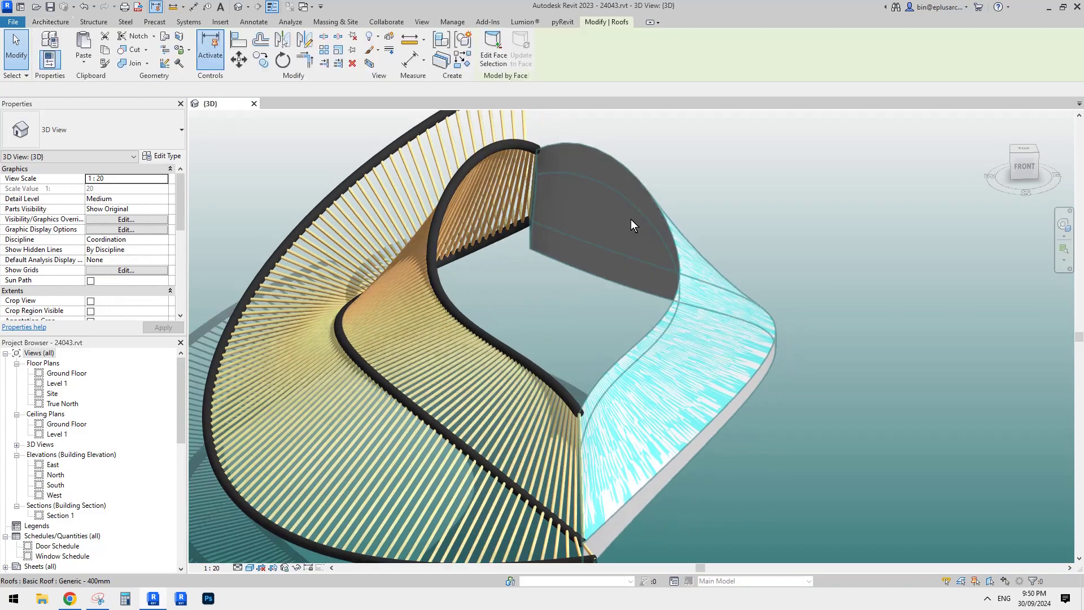
{"action": "left_click", "coordinate": [172, 156]}
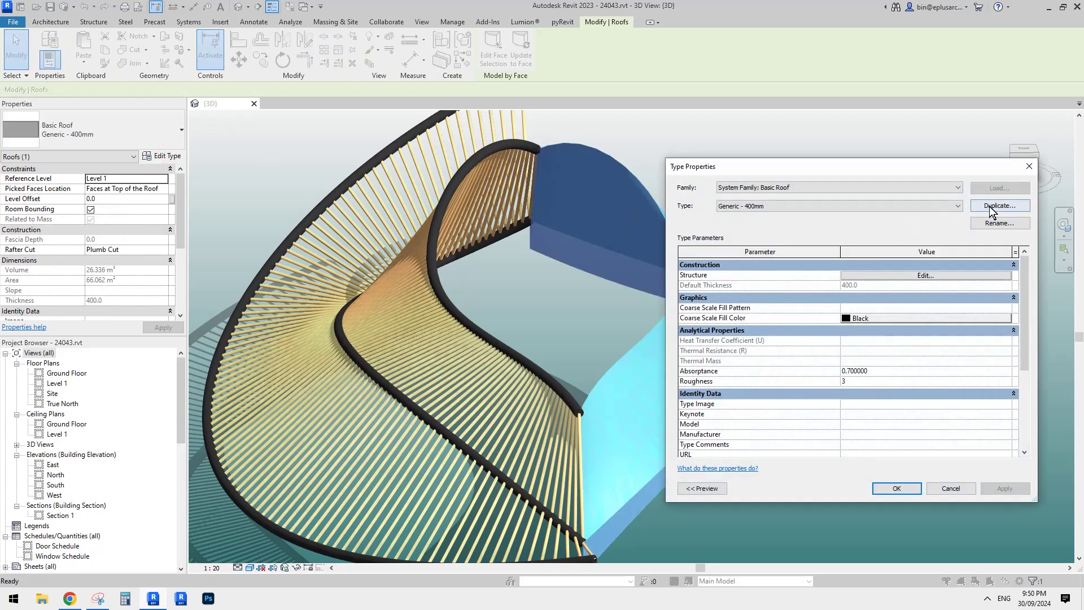
{"action": "left_click", "coordinate": [991, 205]}
{"action": "left_click", "coordinate": [598, 215]}
{"action": "left_click_drag", "start_coordinate": [583, 212], "coordinate": [667, 216]}
{"action": "type", "text": "200"}
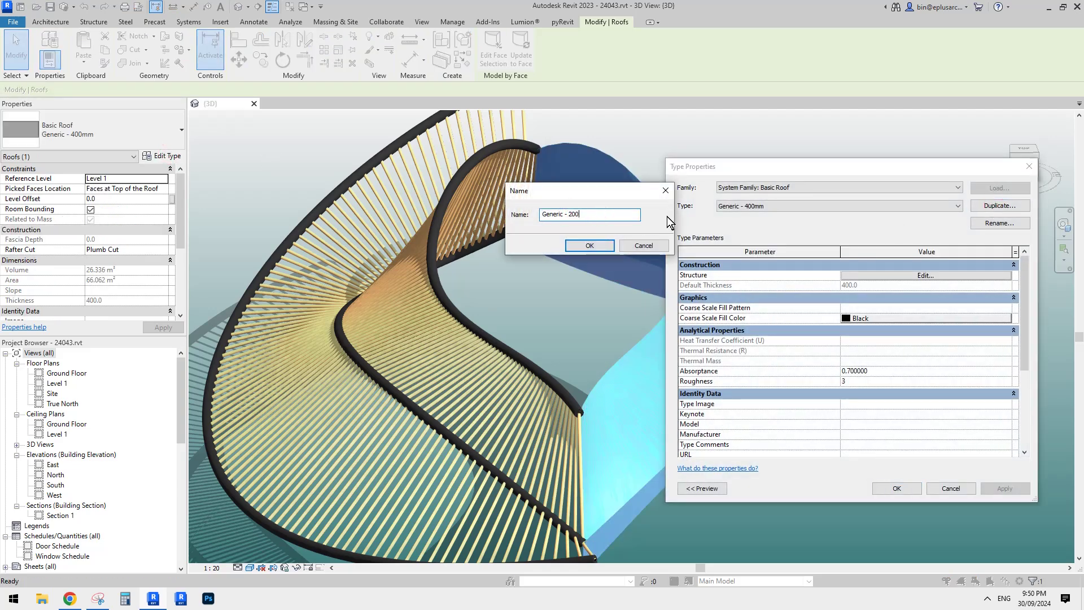
{"action": "left_click_drag", "start_coordinate": [570, 213], "coordinate": [611, 217]}
{"action": "type", "text": "100"}
{"action": "left_click", "coordinate": [609, 245]}
Step: Set the structure layer thickness of the Generic - 100 roof type to 100 mm and apply it to the roof
{"action": "left_click", "coordinate": [891, 276]}
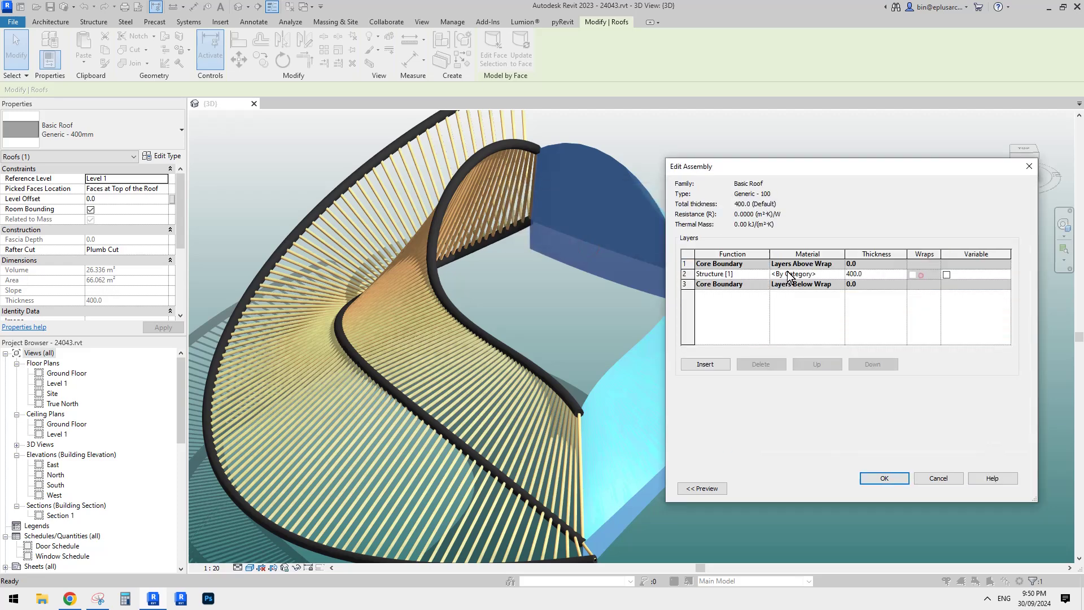
{"action": "left_click", "coordinate": [891, 275]}
{"action": "type", "text": "100"}
{"action": "left_click", "coordinate": [894, 478]}
{"action": "left_click", "coordinate": [899, 486]}
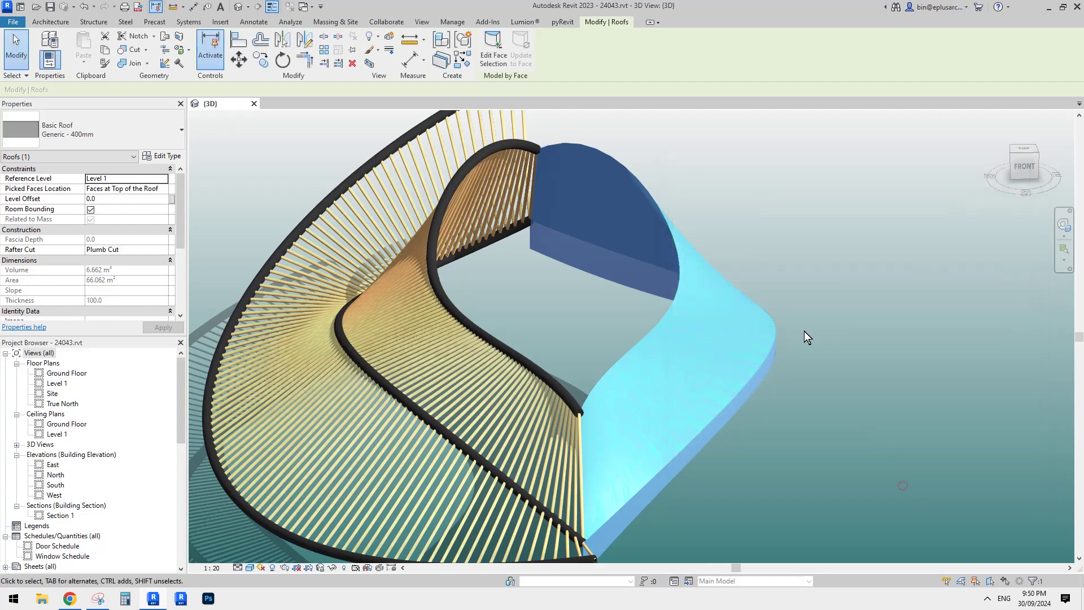
{"action": "middle_click_drag", "start_coordinate": [804, 330], "coordinate": [770, 335], "text": "shift"}
{"action": "left_click", "coordinate": [785, 351]}
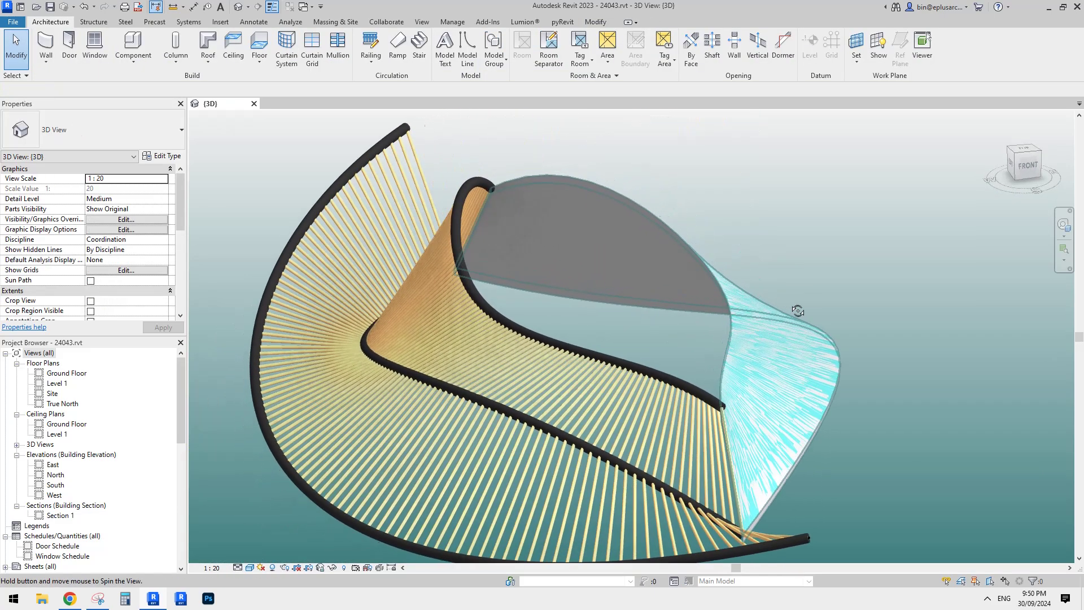
Step: Try to place a 150UB14.0 universal beam along the upper curved edge of the Generic - 100 roof
{"action": "left_click", "coordinate": [96, 23]}
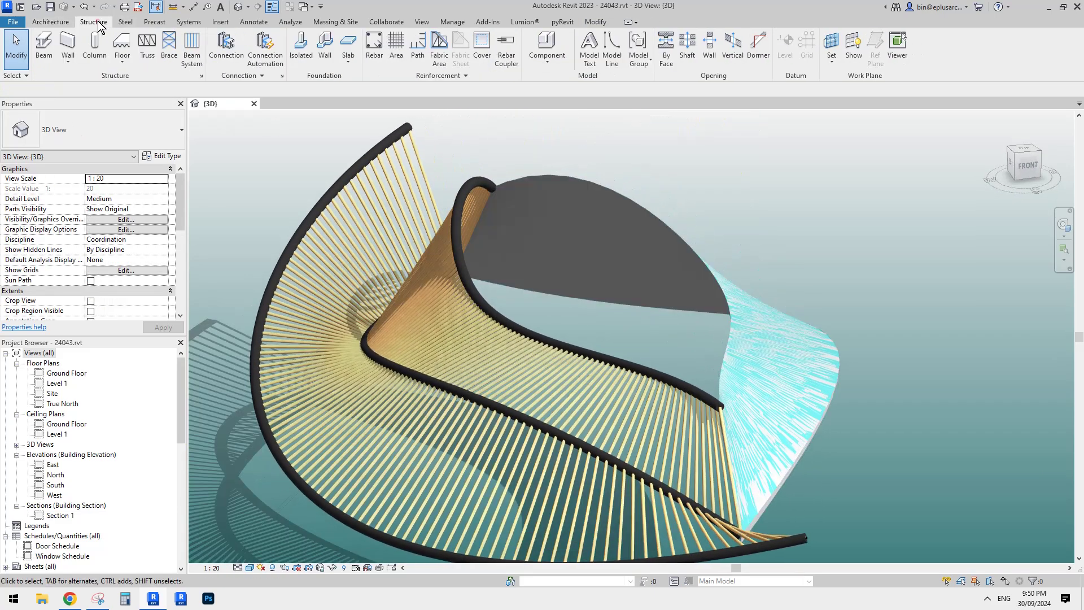
{"action": "left_click", "coordinate": [45, 43]}
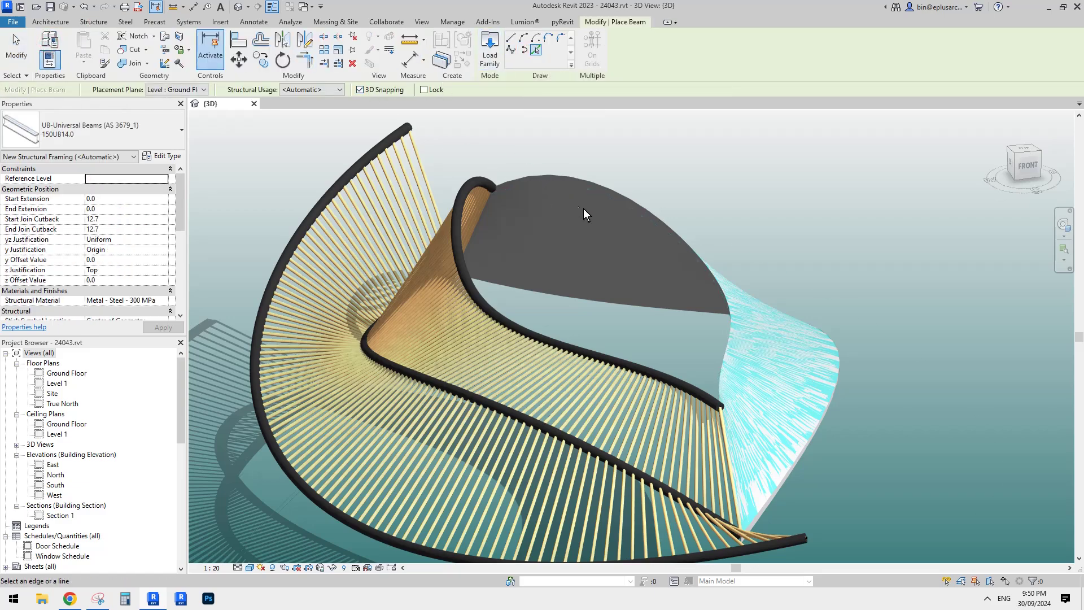
{"action": "middle_click_drag", "start_coordinate": [584, 208], "coordinate": [604, 163], "text": "shift"}
{"action": "middle_click_drag", "start_coordinate": [604, 203], "coordinate": [530, 214], "text": "shift"}
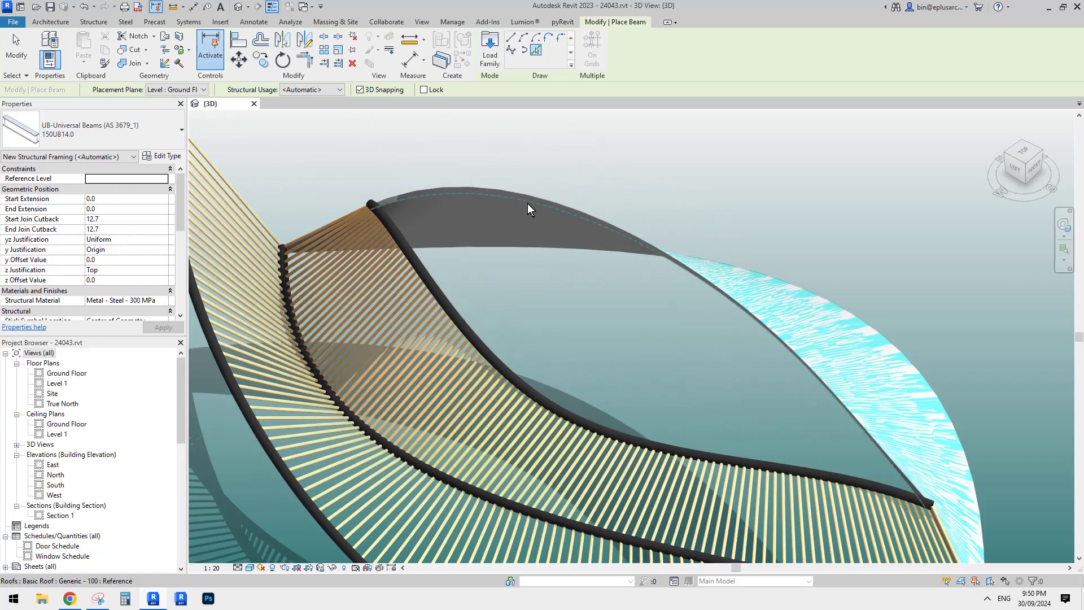
{"action": "left_click", "coordinate": [527, 202]}
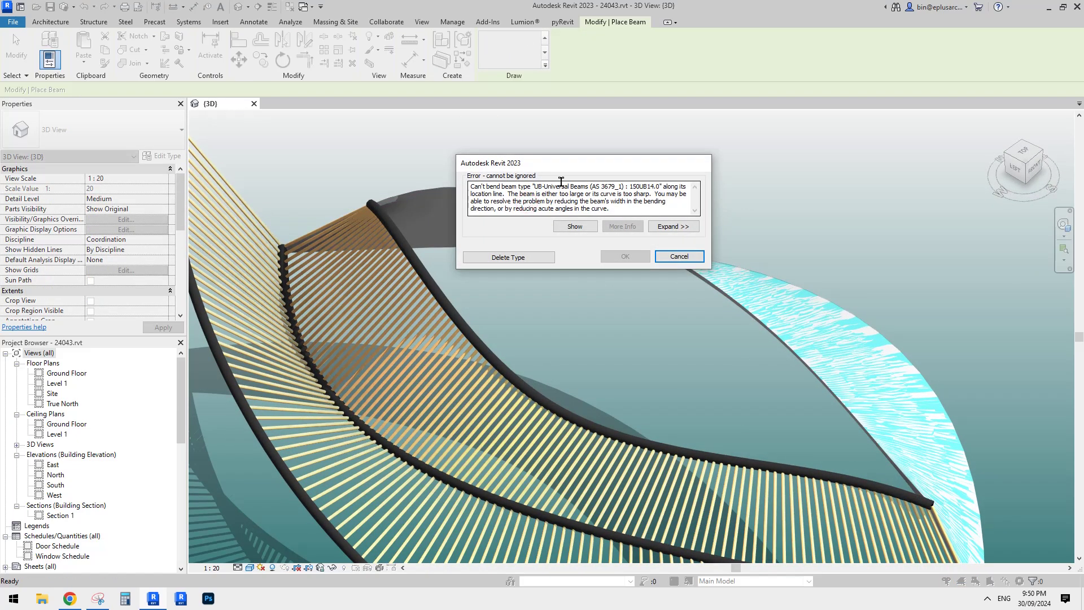
{"action": "left_click", "coordinate": [669, 253]}
Step: Delete the Generic - 100 roof from the mass surface
{"action": "left_click", "coordinate": [556, 225]}
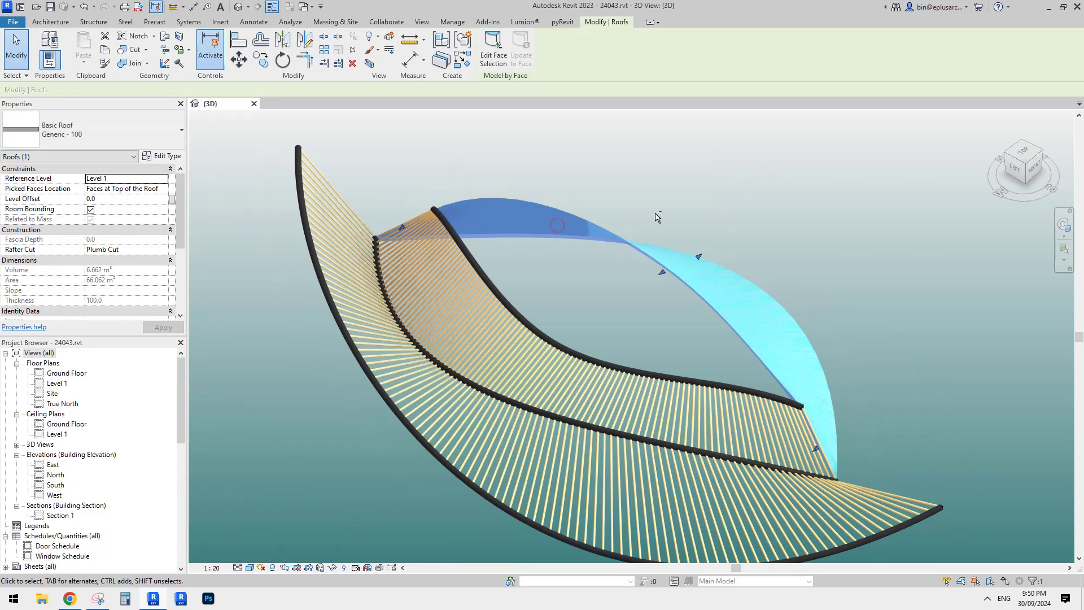
{"action": "middle_click_drag", "start_coordinate": [656, 218], "coordinate": [496, 202], "text": "shift"}
{"action": "key", "text": "Escape"}
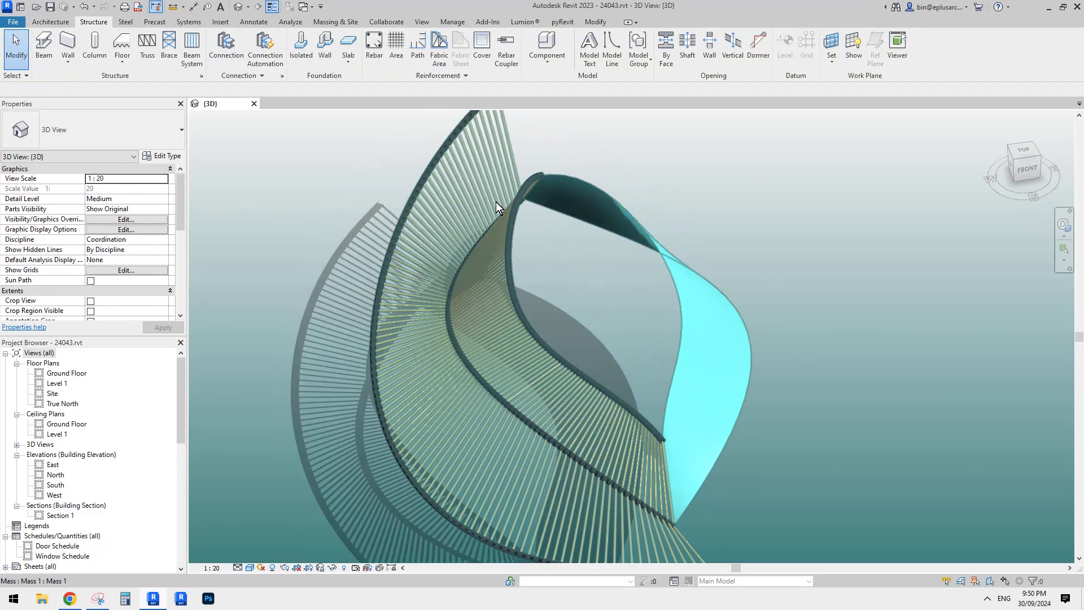
Step: Create a Wall by Face of type Brick veneer - 250 timber on the cyan mass surface
{"action": "left_click", "coordinate": [50, 23]}
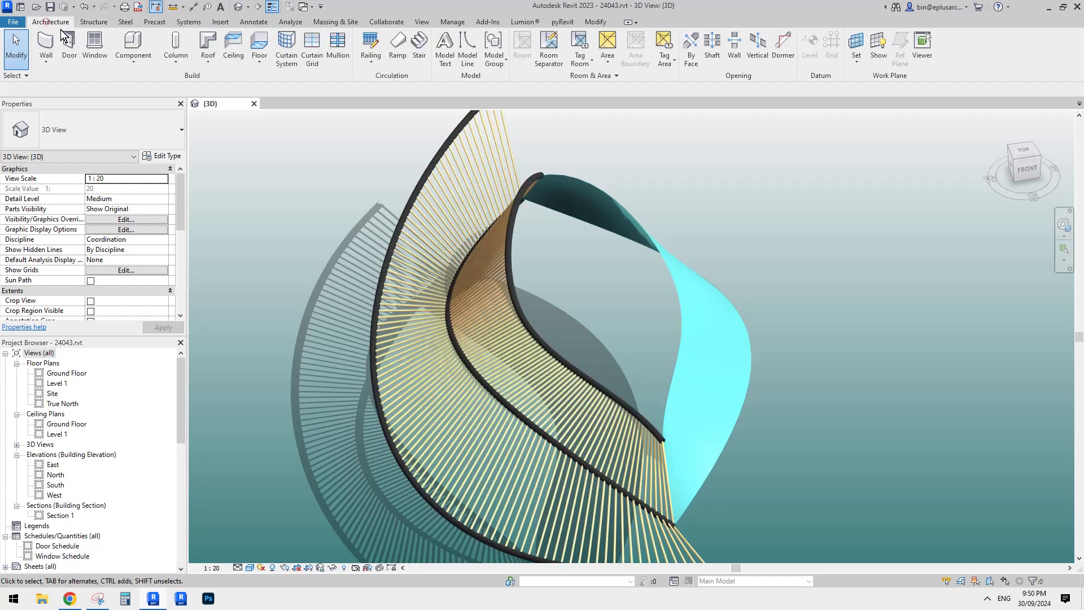
{"action": "left_click", "coordinate": [46, 66]}
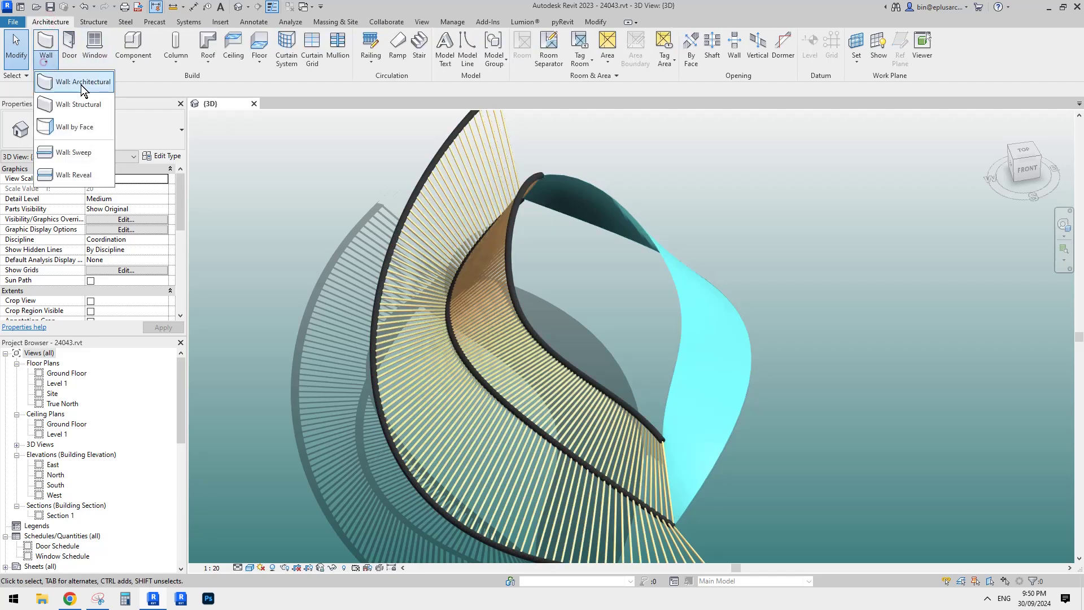
{"action": "left_click", "coordinate": [82, 128]}
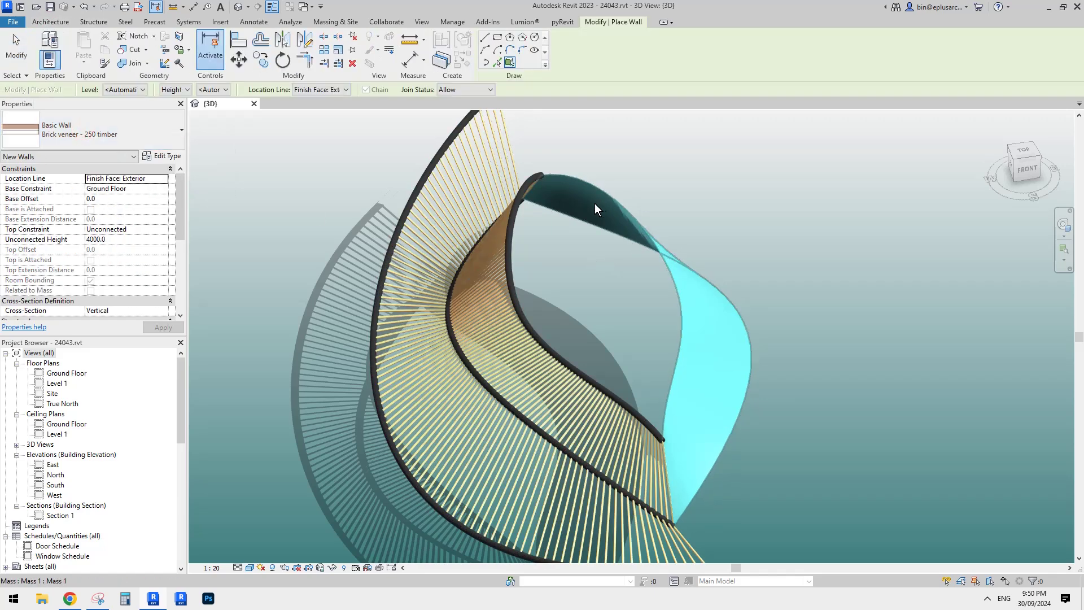
{"action": "middle_click_drag", "start_coordinate": [687, 253], "coordinate": [630, 212], "text": "shift"}
{"action": "key", "text": "Escape"}
{"action": "scroll", "coordinate": [630, 211], "scroll_direction": "up", "scroll_amount": 3}
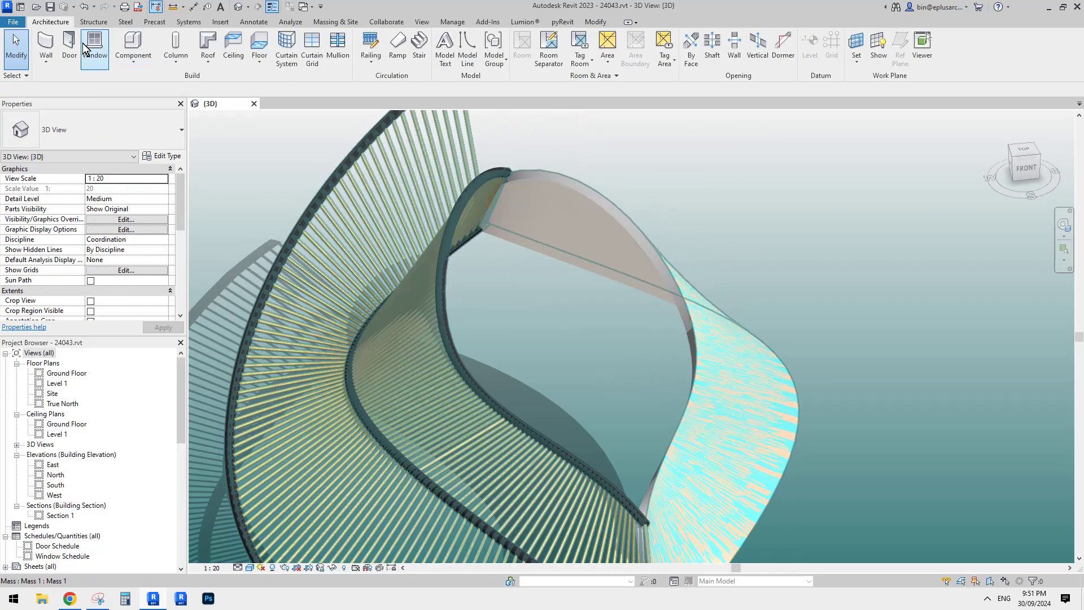
Step: Place a 150UB14.0 universal beam by picking the upper curved edge of the brick veneer wall
{"action": "left_click", "coordinate": [94, 21]}
{"action": "left_click", "coordinate": [56, 49]}
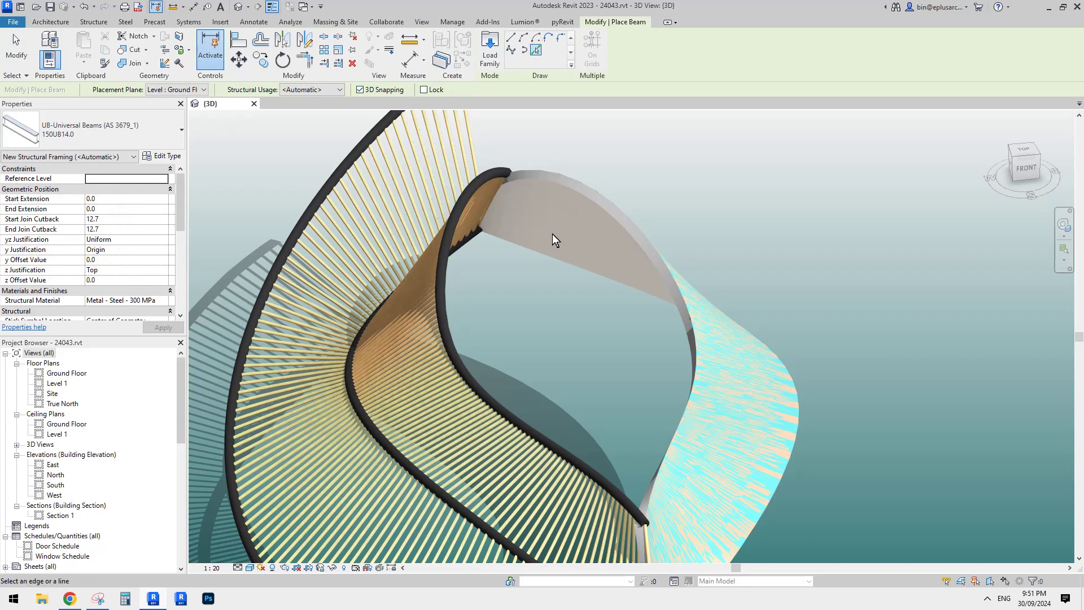
{"action": "left_click", "coordinate": [598, 216]}
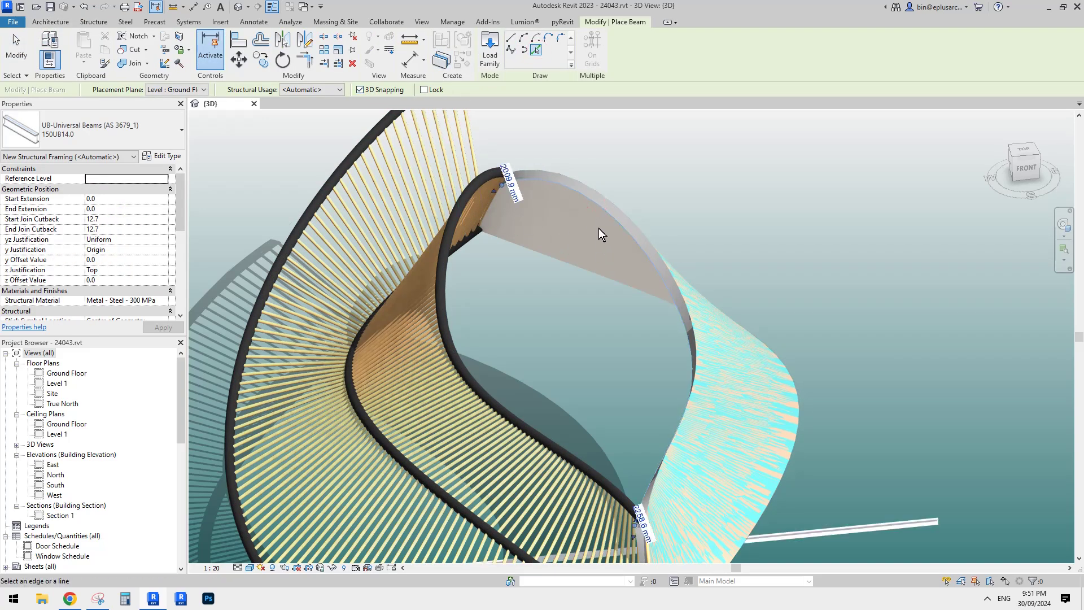
{"action": "middle_click_drag", "start_coordinate": [599, 228], "coordinate": [619, 288], "text": "shift"}
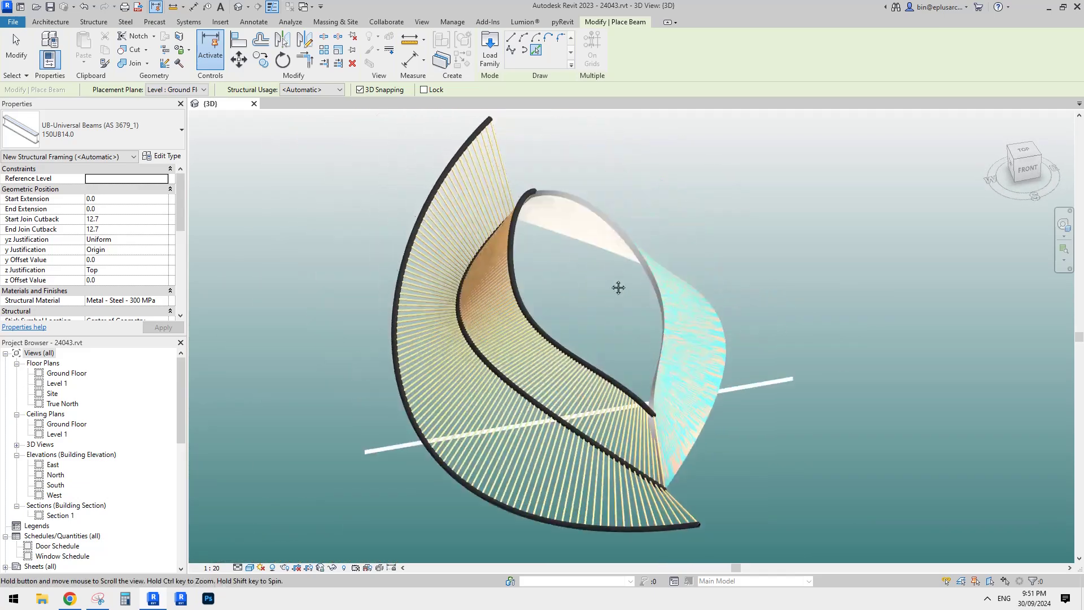
{"action": "key", "text": "Escape"}
{"action": "key", "text": "Escape"}
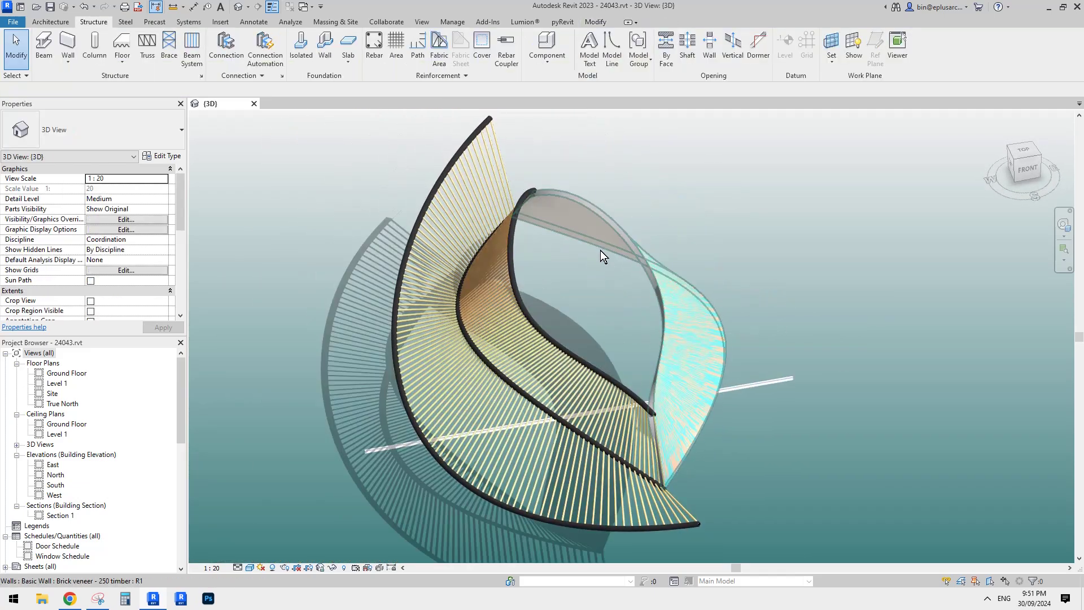
Step: Examine how the placed 150UB14.0 beam runs relative to the curved edge of the wall from several angles
{"action": "left_click", "coordinate": [772, 382]}
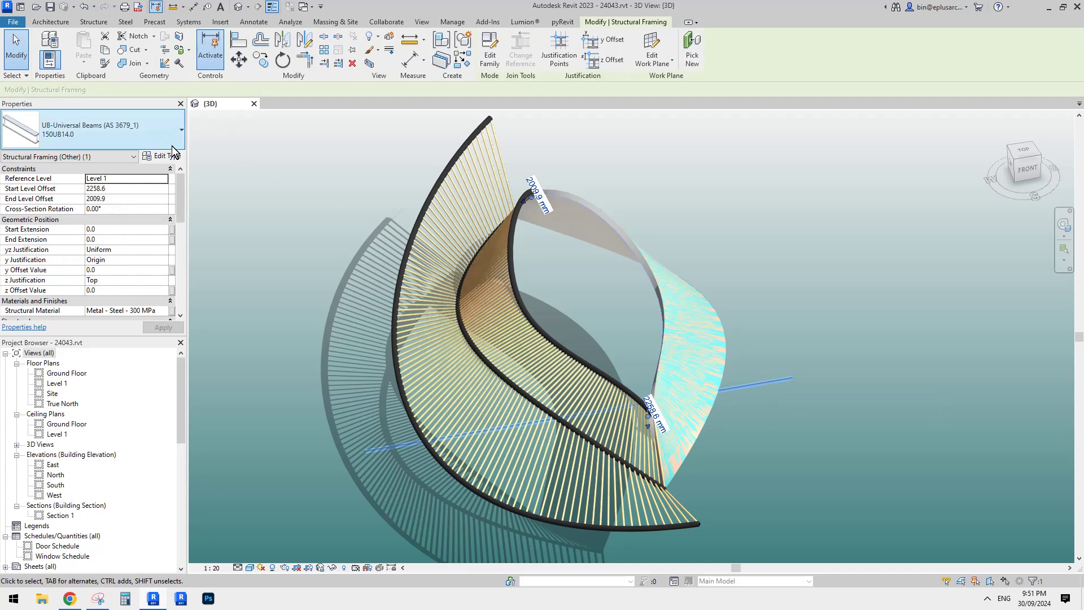
{"action": "middle_click_drag", "start_coordinate": [598, 236], "coordinate": [520, 262], "text": "shift"}
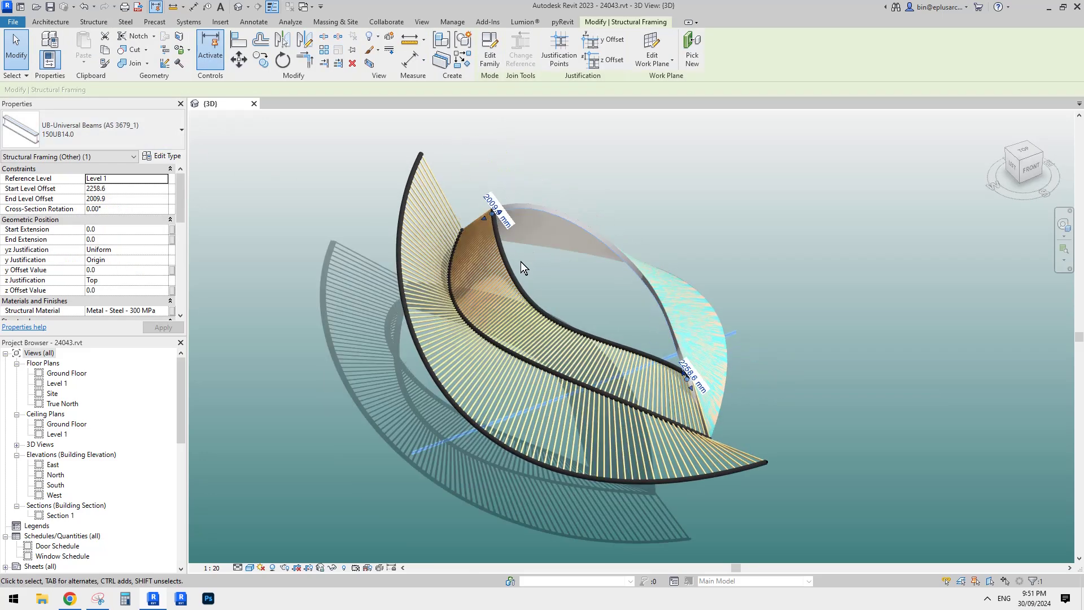
{"action": "middle_click_drag", "start_coordinate": [490, 215], "coordinate": [456, 227], "text": "shift"}
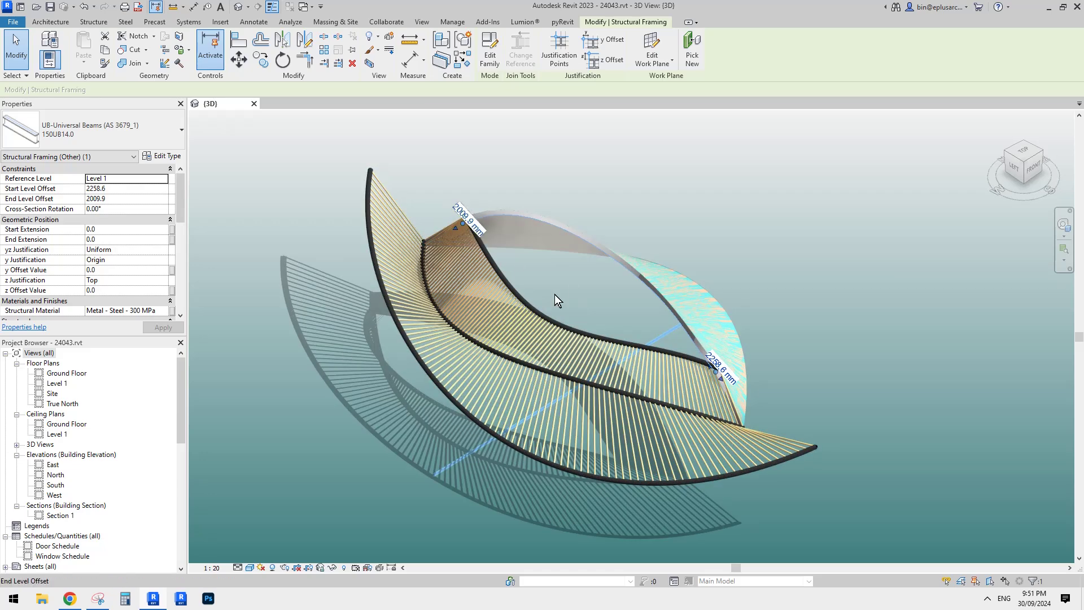
{"action": "middle_click_drag", "start_coordinate": [734, 370], "coordinate": [642, 368], "text": "shift"}
{"action": "middle_click_drag", "start_coordinate": [730, 379], "coordinate": [730, 459], "text": "shift"}
{"action": "middle_click_drag", "start_coordinate": [740, 437], "coordinate": [927, 265], "text": "shift"}
{"action": "middle_click_drag", "start_coordinate": [705, 314], "coordinate": [805, 339], "text": "shift"}
{"action": "left_click", "coordinate": [808, 338]}
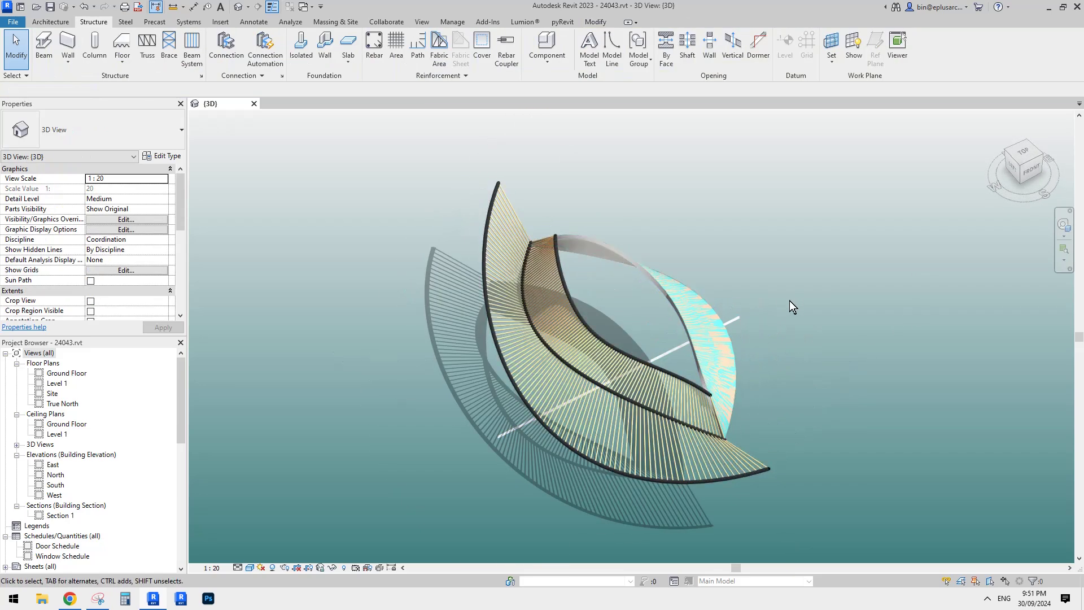
{"action": "scroll", "coordinate": [788, 304], "scroll_direction": "up", "scroll_amount": 5}
{"action": "left_click", "coordinate": [625, 354]}
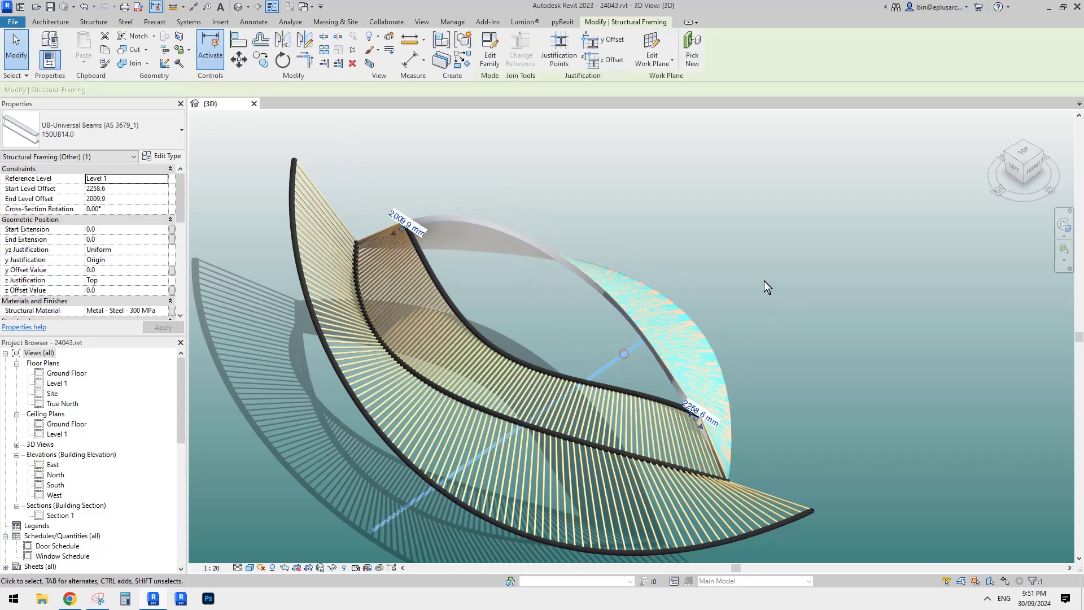
{"action": "left_click", "coordinate": [764, 282]}
{"action": "middle_click_drag", "start_coordinate": [764, 282], "coordinate": [797, 330], "text": "shift"}
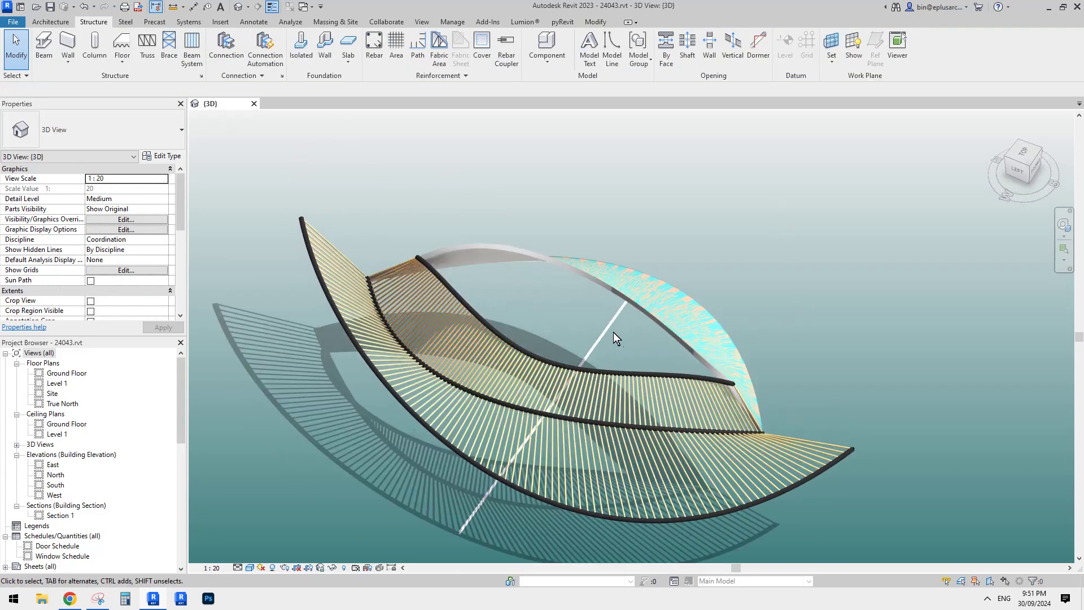
Step: Delete the 150UB14.0 beam and the brick veneer wall, leaving only the mass surface beside the existing framing
{"action": "left_click", "coordinate": [740, 296]}
{"action": "middle_click_drag", "start_coordinate": [740, 296], "coordinate": [774, 291], "text": "shift"}
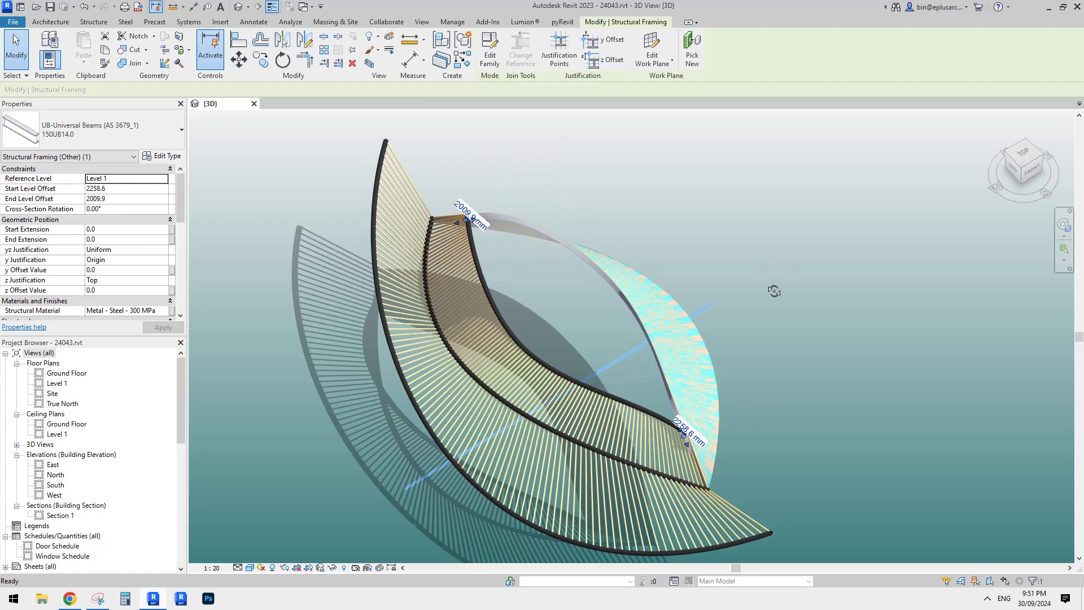
{"action": "left_click", "coordinate": [764, 286]}
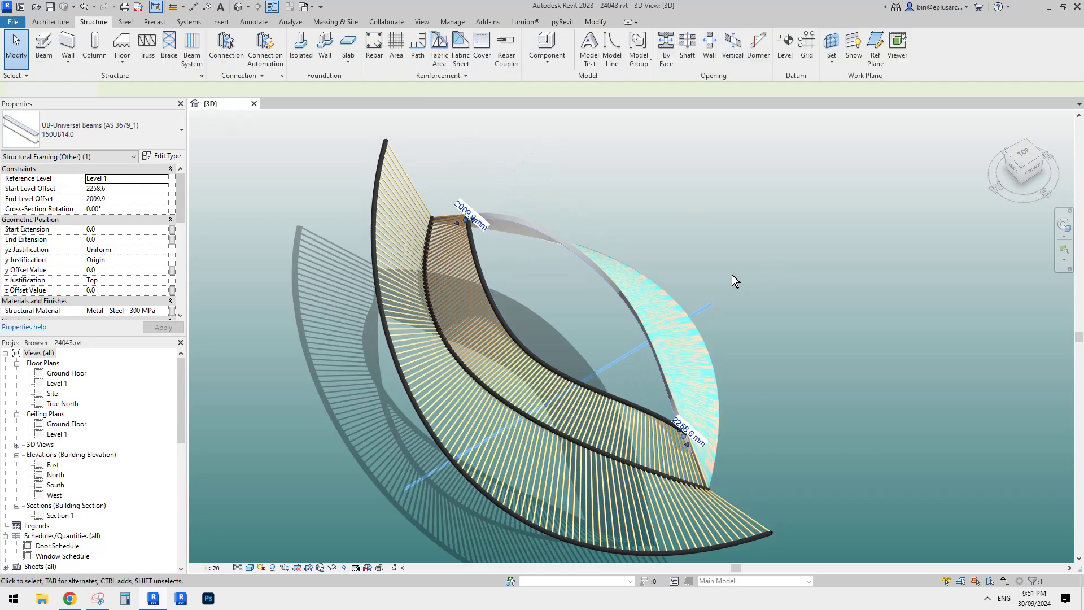
{"action": "left_click", "coordinate": [519, 229]}
{"action": "left_click", "coordinate": [653, 228]}
{"action": "scroll", "coordinate": [682, 232], "scroll_direction": "down", "scroll_amount": 2}
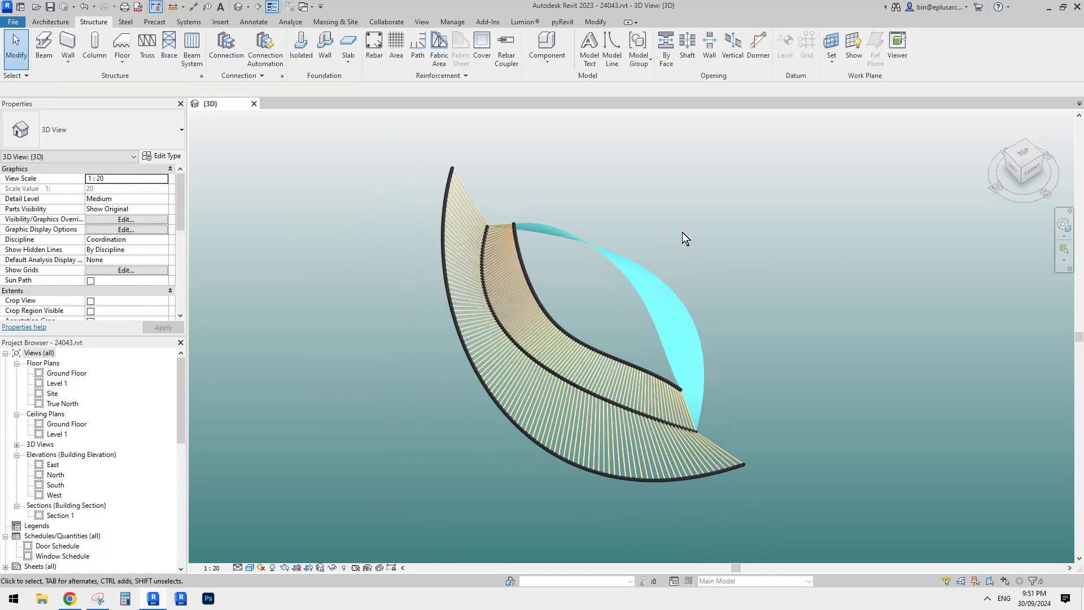
{"action": "middle_click_drag", "start_coordinate": [682, 232], "coordinate": [672, 269], "text": "shift"}
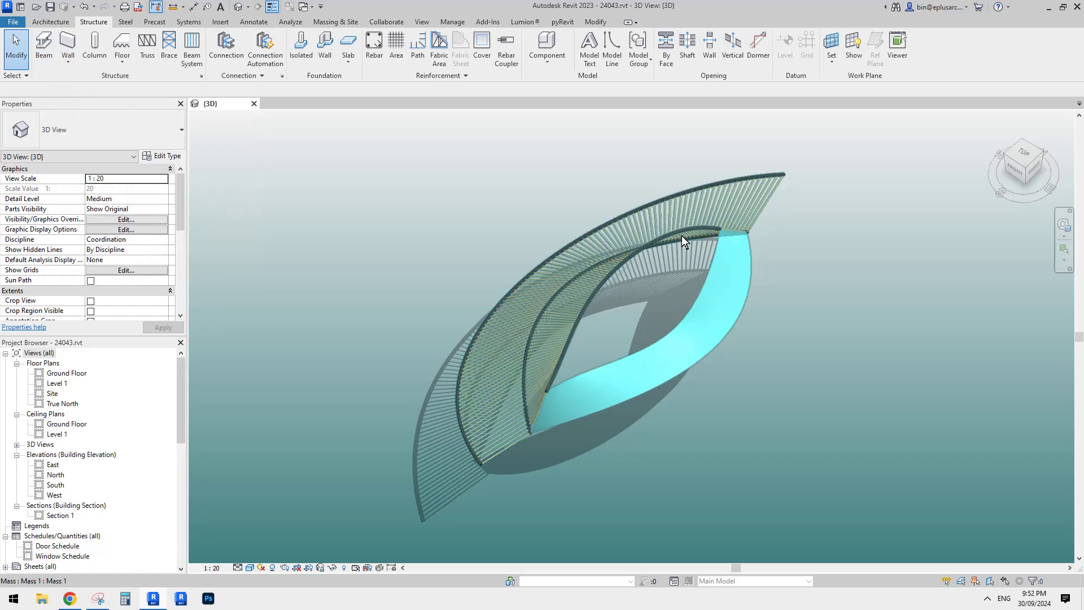
{"action": "middle_click_drag", "start_coordinate": [700, 291], "coordinate": [680, 281], "text": "shift"}
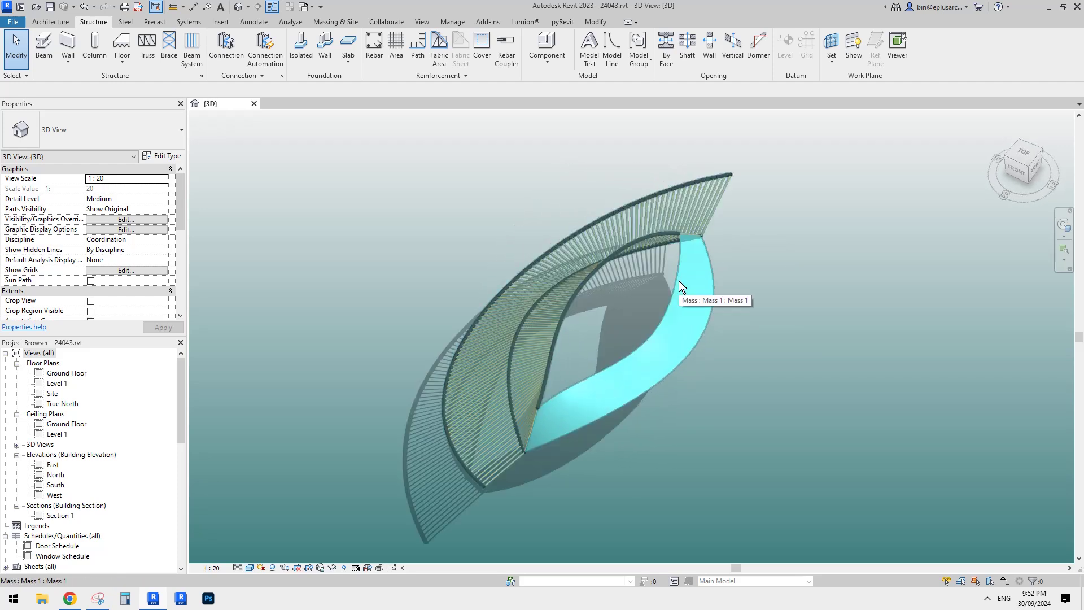
{"action": "left_click", "coordinate": [679, 280]}
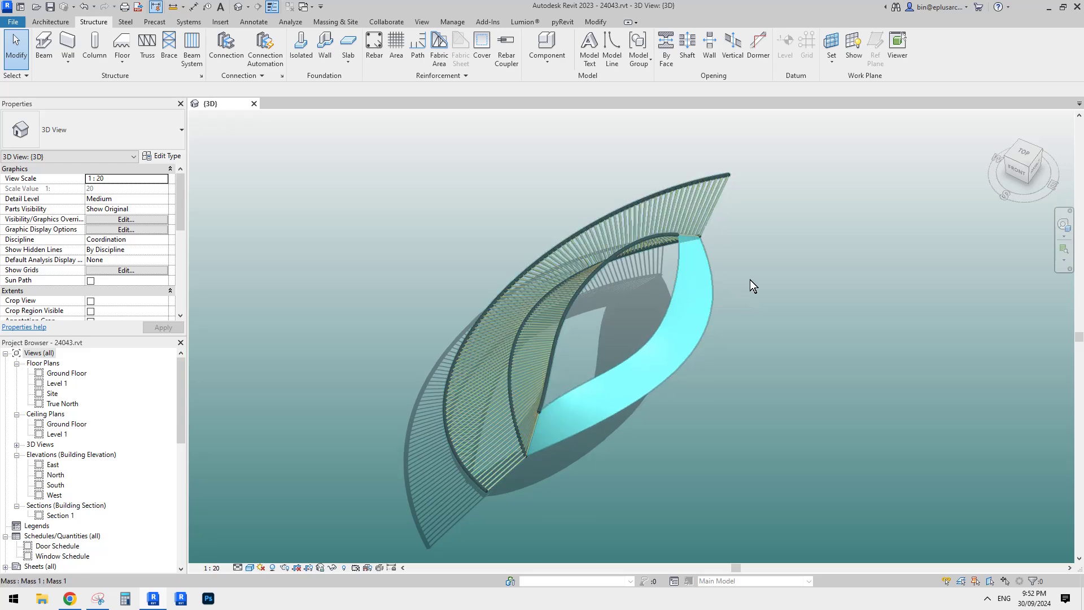
{"action": "middle_click_drag", "start_coordinate": [750, 279], "coordinate": [578, 288]}
{"action": "key", "text": "Escape"}
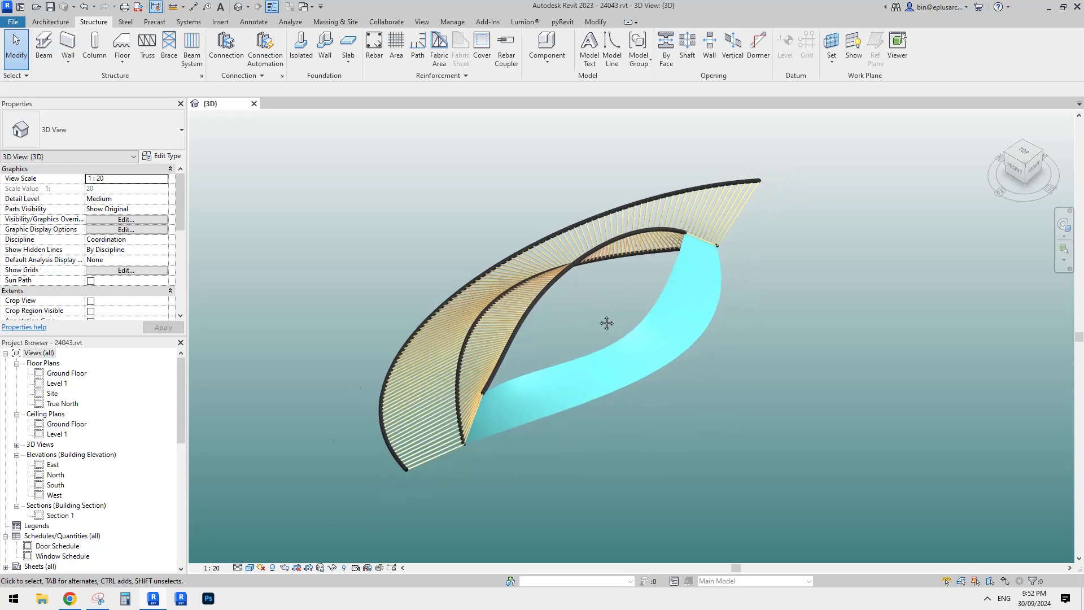
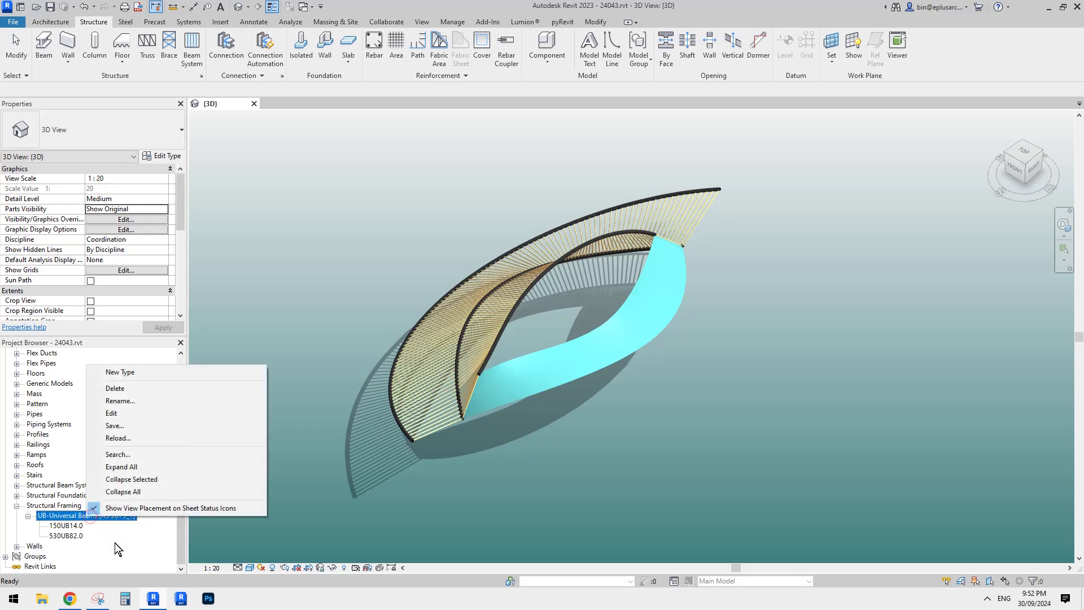
Step: Open the structural framing family UB-Universal Beams (AS 3679_1) for editing
{"action": "left_click", "coordinate": [319, 394]}
{"action": "right_click", "coordinate": [108, 515]}
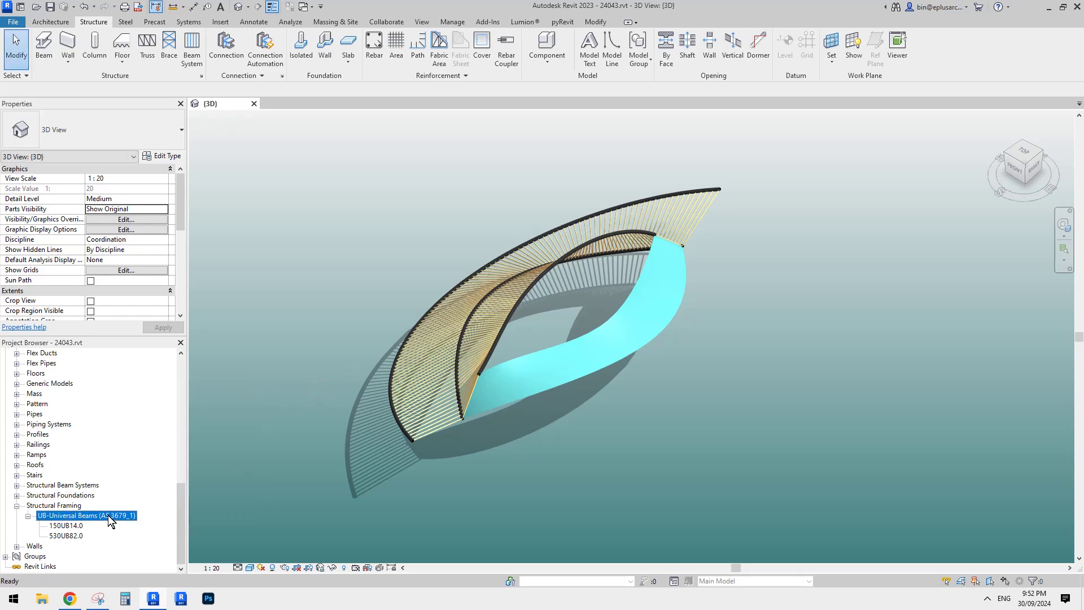
{"action": "left_click", "coordinate": [146, 415]}
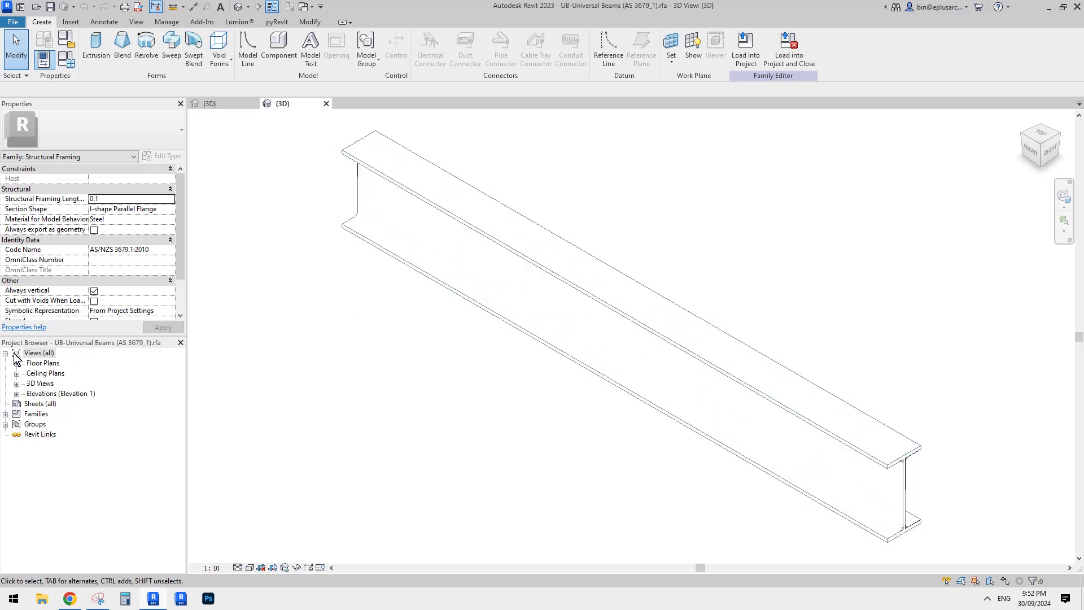
Step: Examine the profile families nested in the beam family, Universal Beams-Profile-Fine and Universal Beams-Profile-Medium, and their types
{"action": "left_click", "coordinate": [5, 414]}
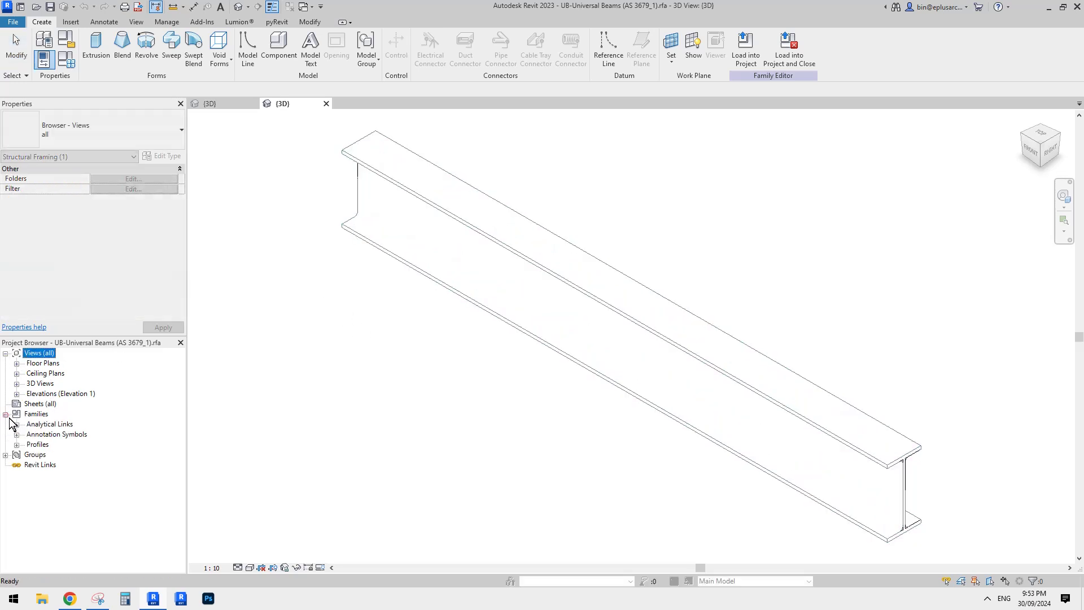
{"action": "left_click", "coordinate": [16, 445]}
{"action": "left_click", "coordinate": [91, 465]}
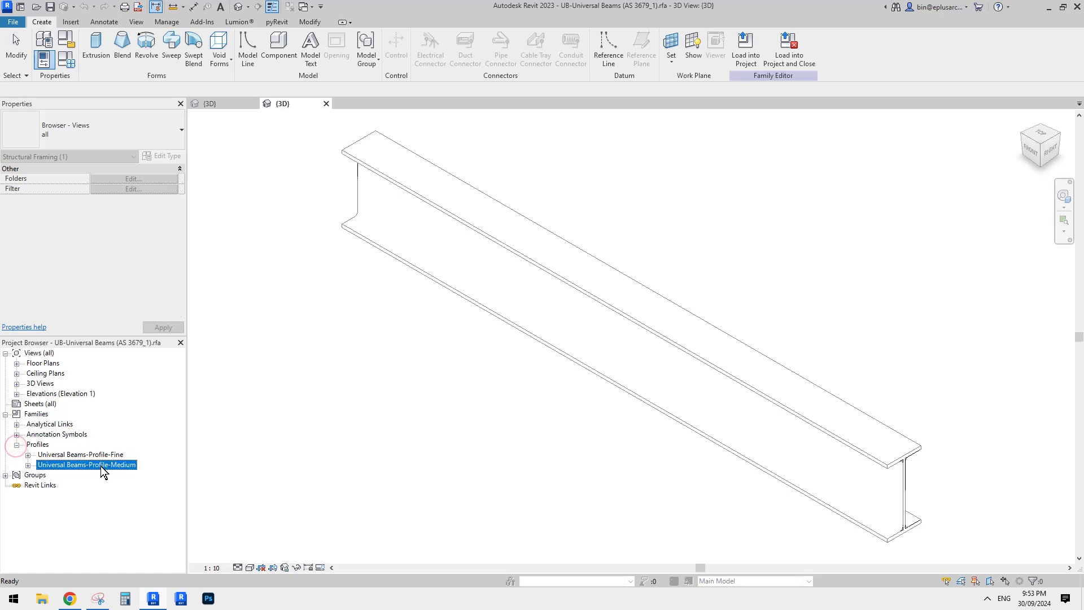
{"action": "left_click", "coordinate": [28, 465]}
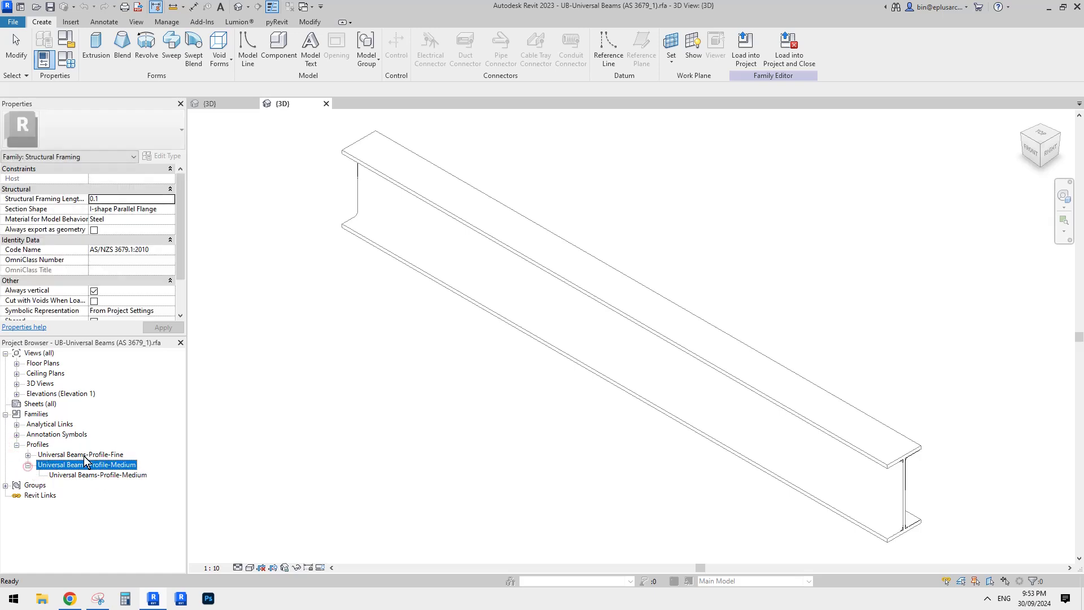
{"action": "left_click", "coordinate": [28, 454]}
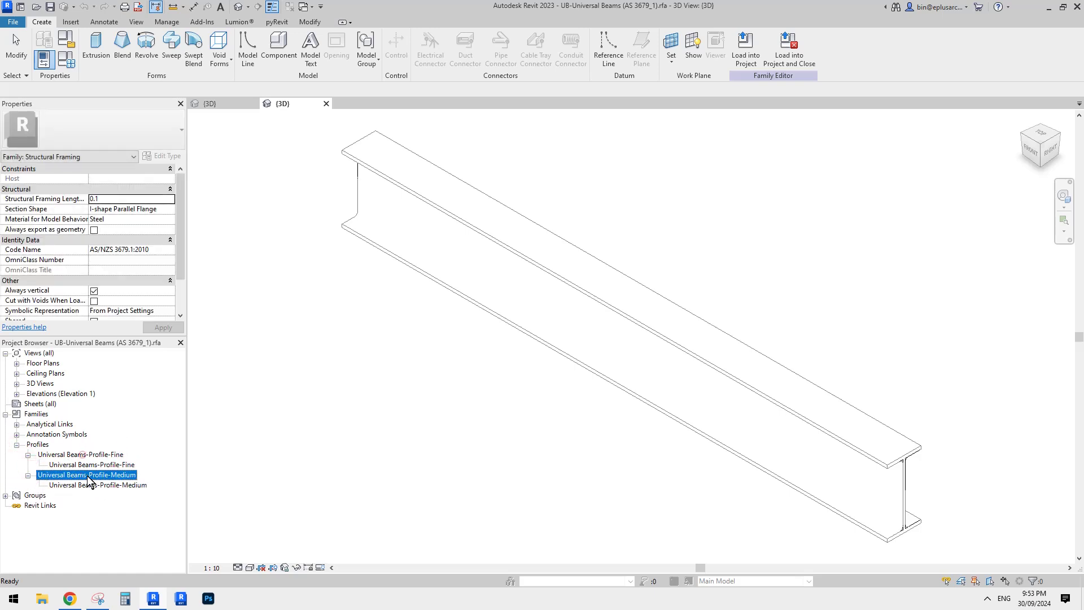
{"action": "left_click", "coordinate": [249, 429]}
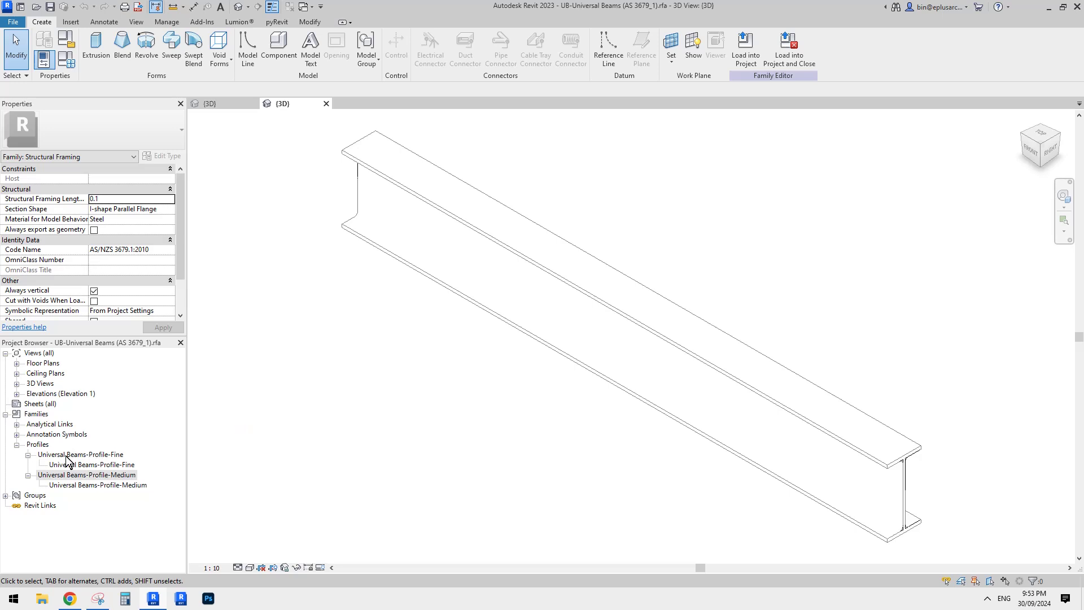
Step: Open the nested Universal Beams-Profile-Medium profile family for editing and inspect a flange line of its I-section
{"action": "right_click", "coordinate": [73, 476]}
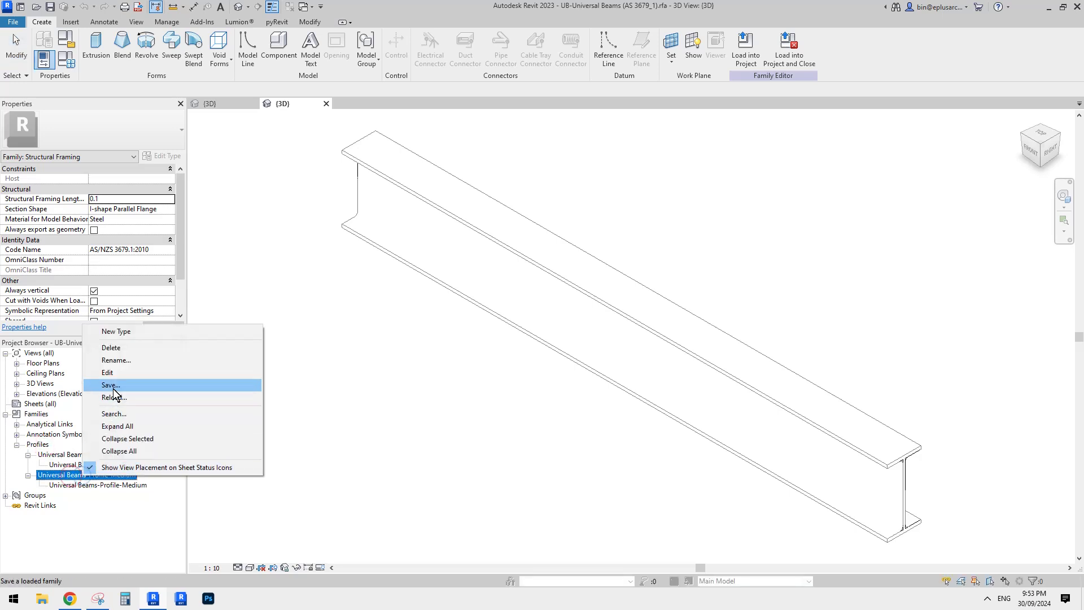
{"action": "left_click", "coordinate": [107, 372]}
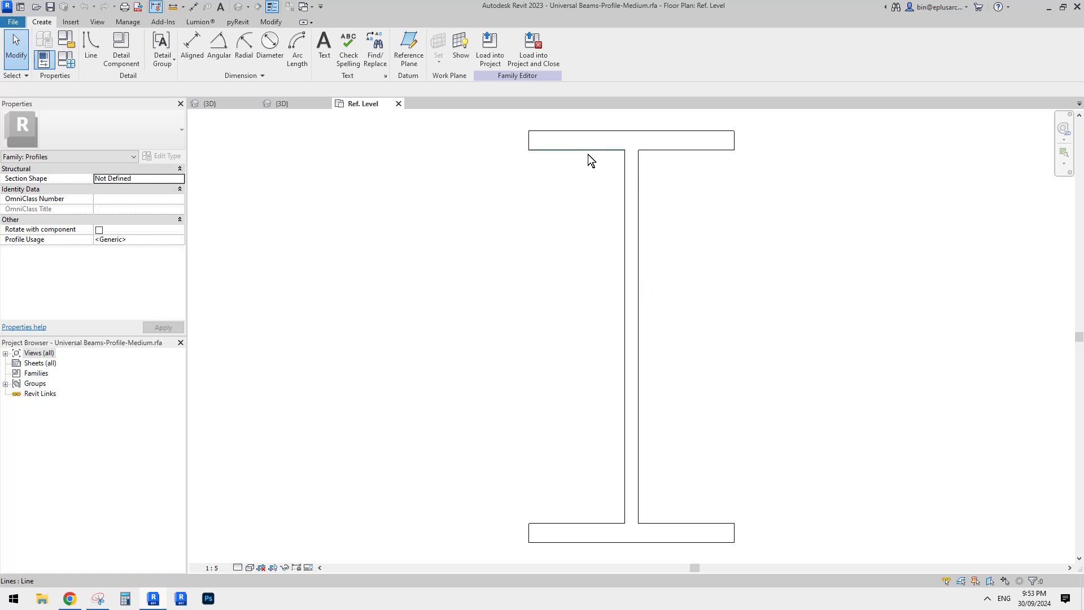
{"action": "left_click", "coordinate": [586, 150]}
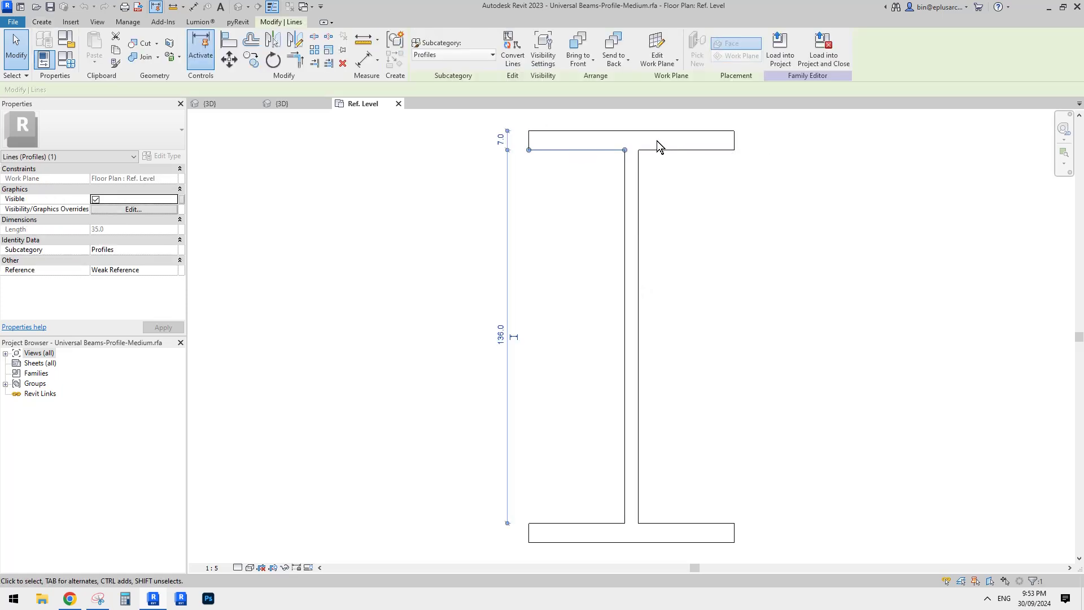
{"action": "left_click", "coordinate": [412, 264]}
Step: Show the annotation categories in the profile's Ref. Level view to reveal its reference planes and labelled dimensions
{"action": "key", "text": "v"}
{"action": "key", "text": "v"}
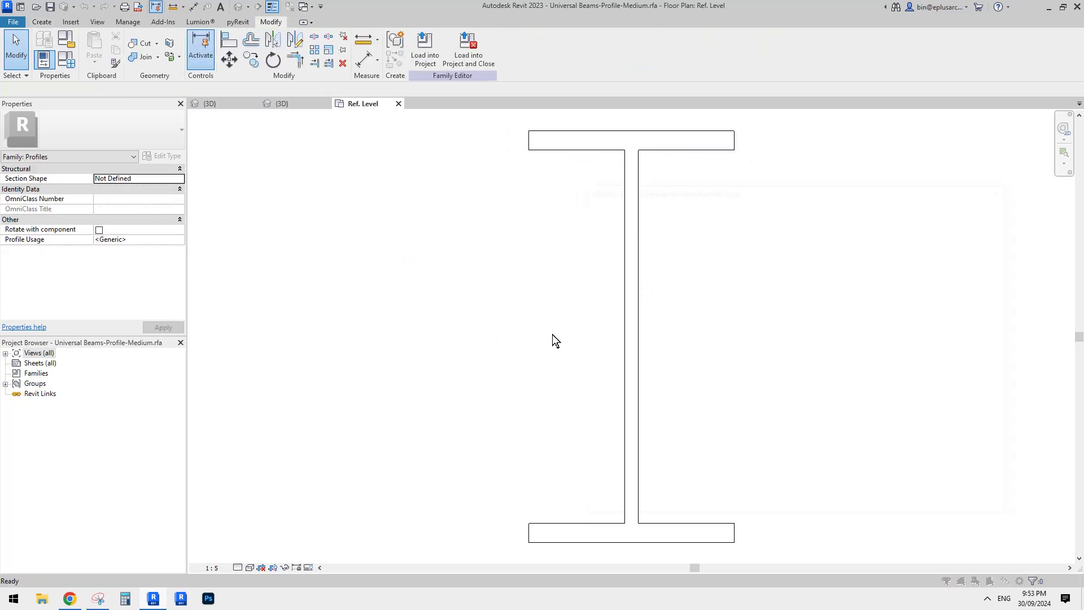
{"action": "left_click", "coordinate": [668, 206]}
{"action": "left_click", "coordinate": [603, 222]}
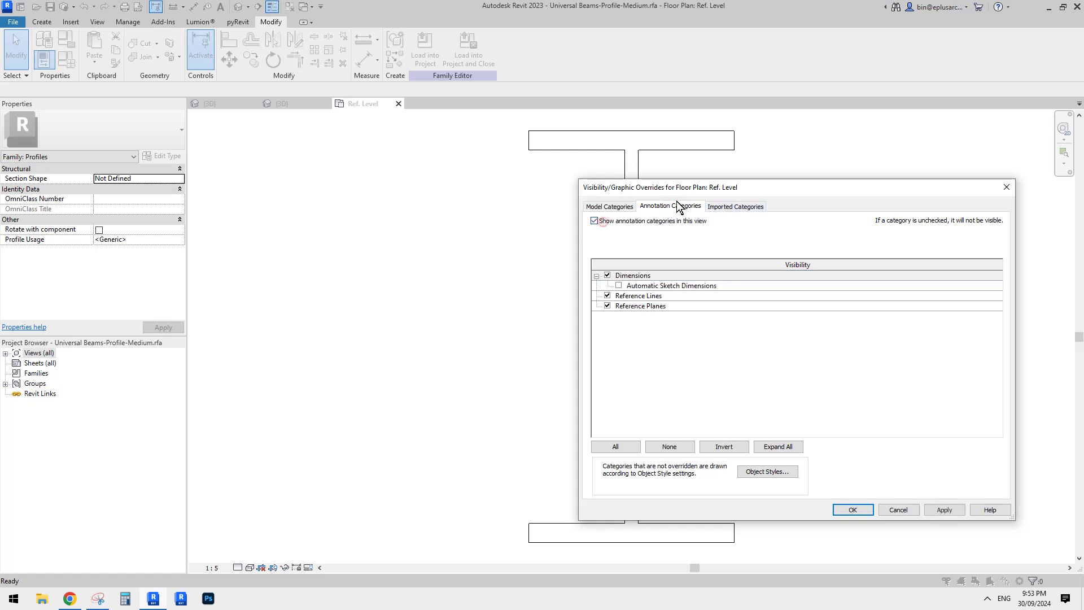
{"action": "left_click", "coordinate": [851, 510]}
{"action": "scroll", "coordinate": [819, 432], "scroll_direction": "down", "scroll_amount": 4}
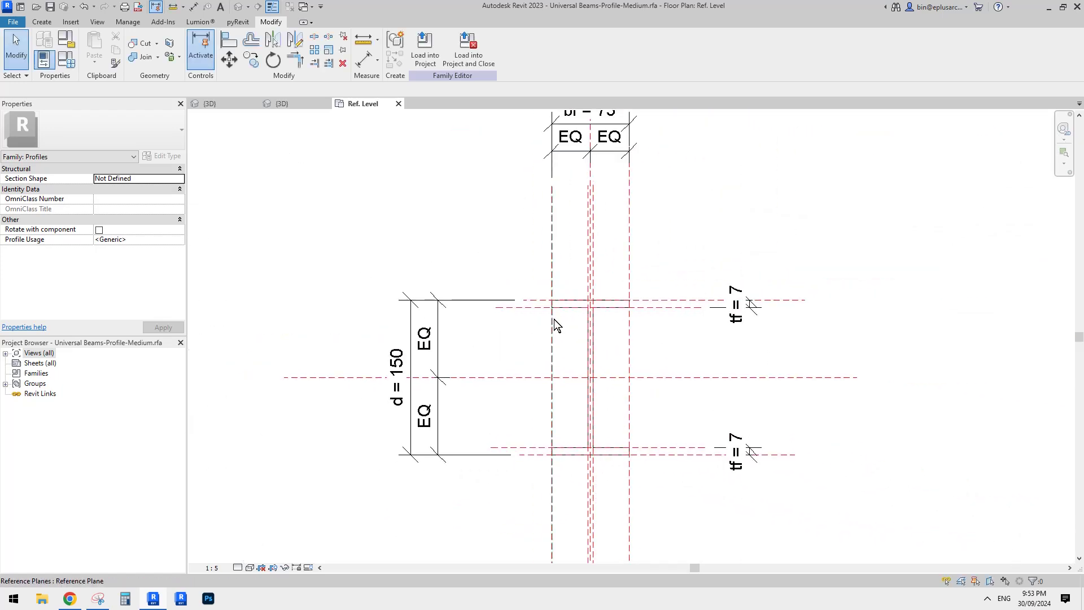
{"action": "scroll", "coordinate": [564, 339], "scroll_direction": "up", "scroll_amount": 2}
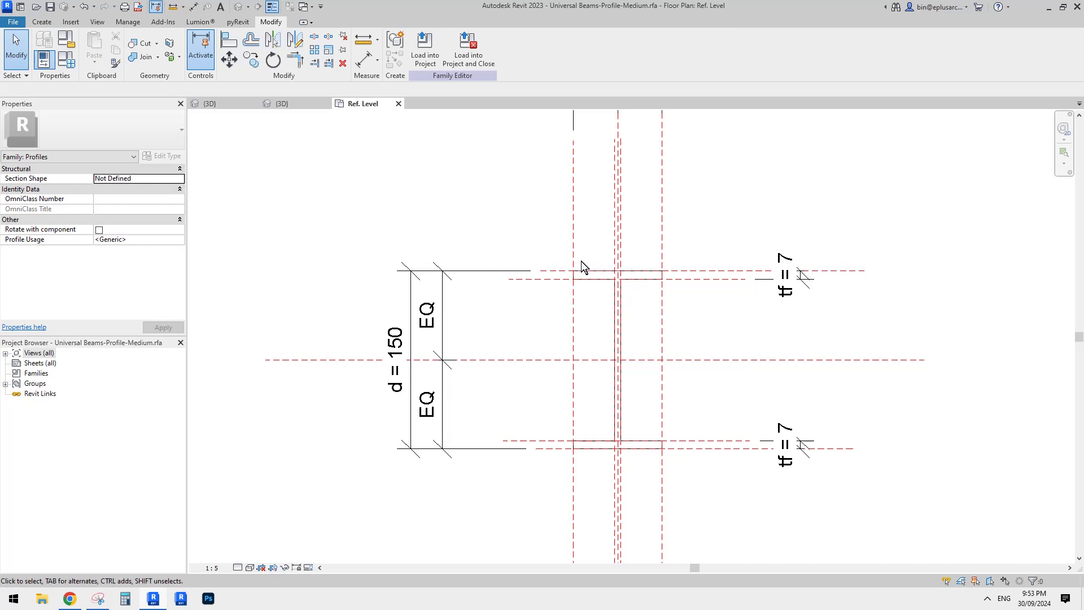
Step: Load the Universal Beams-Profile-Medium profile into project 24043 and close the profile family
{"action": "left_click", "coordinate": [473, 54]}
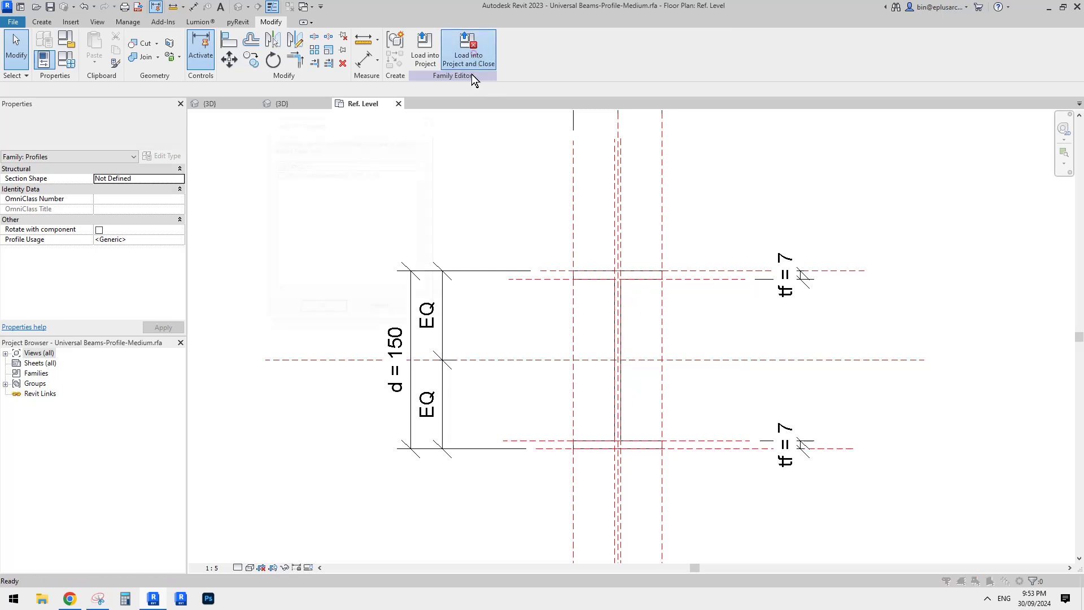
{"action": "left_click", "coordinate": [330, 310]}
{"action": "left_click", "coordinate": [564, 309]}
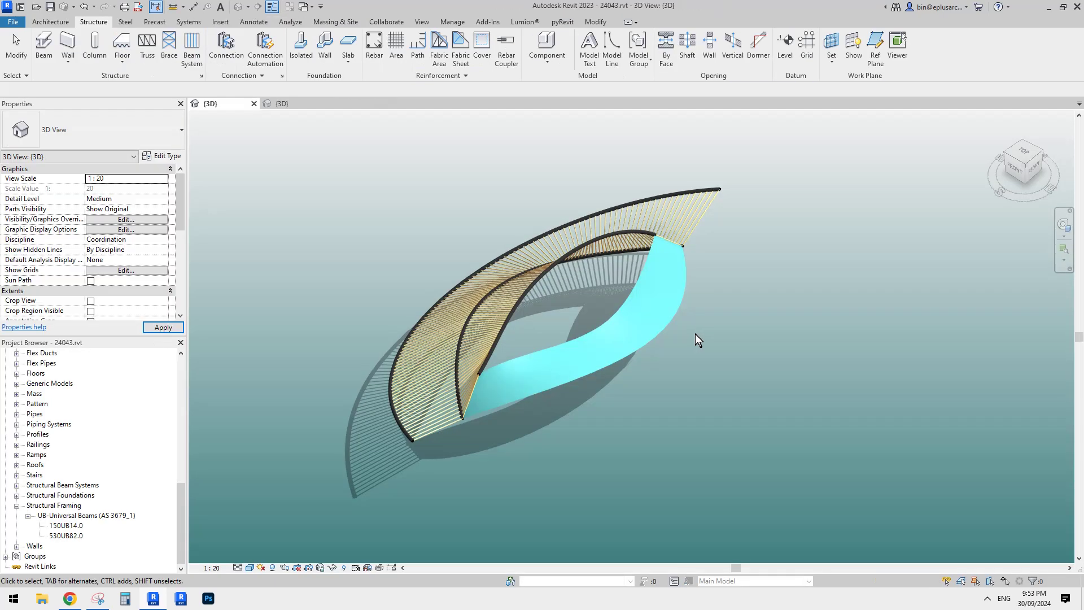
Step: Create an in-place model component in the Structural Framing category with the name Structural Framing 1
{"action": "middle_click_drag", "start_coordinate": [696, 333], "coordinate": [725, 227], "text": "shift"}
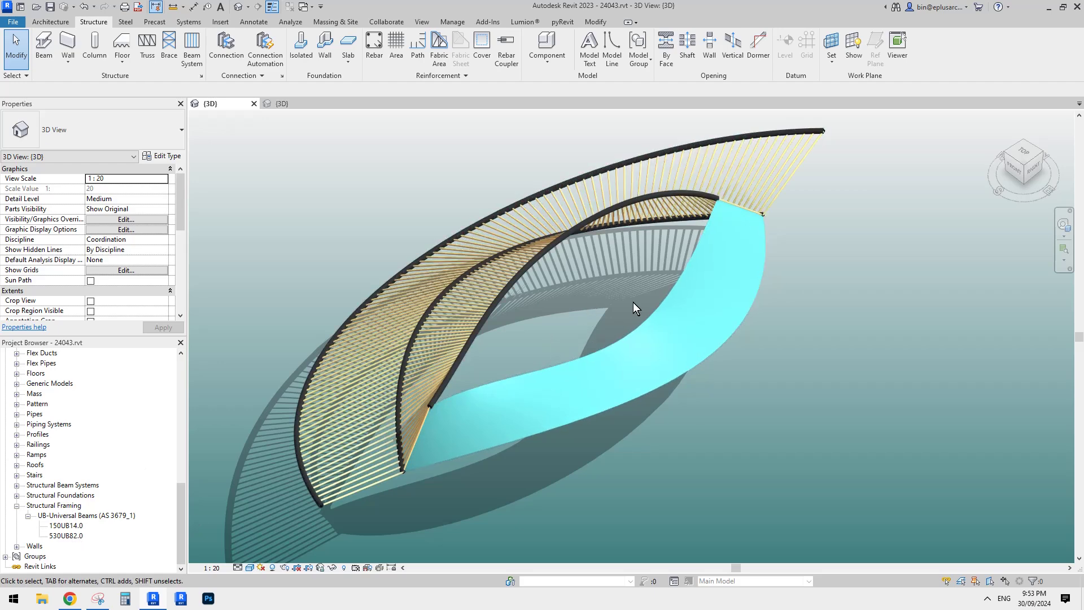
{"action": "middle_click_drag", "start_coordinate": [661, 327], "coordinate": [634, 329], "text": "shift"}
{"action": "scroll", "coordinate": [634, 329], "scroll_direction": "up", "scroll_amount": 2}
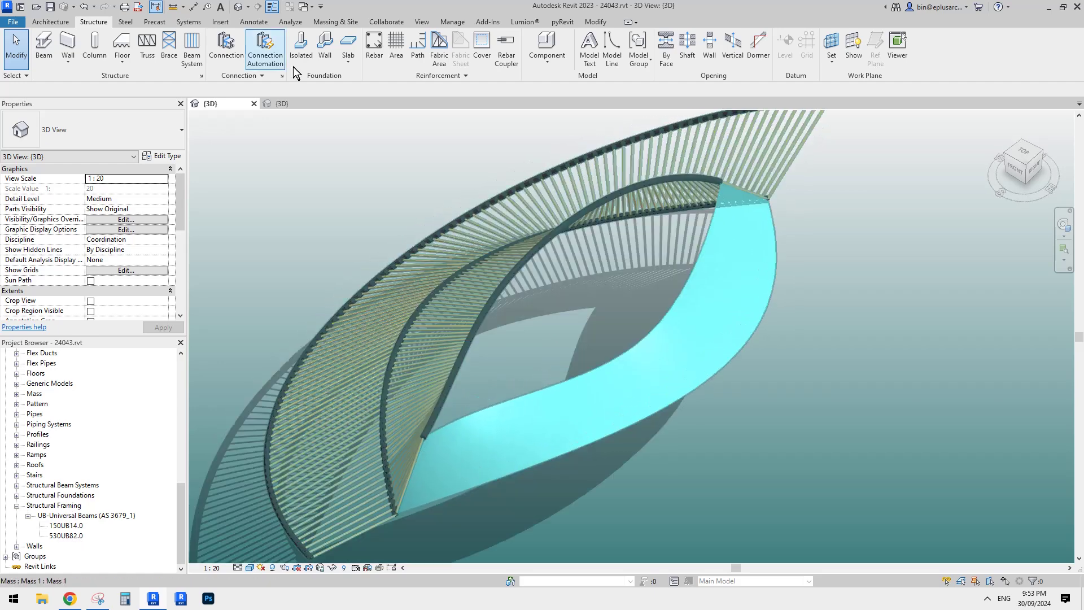
{"action": "left_click", "coordinate": [50, 22]}
{"action": "left_click", "coordinate": [135, 56]}
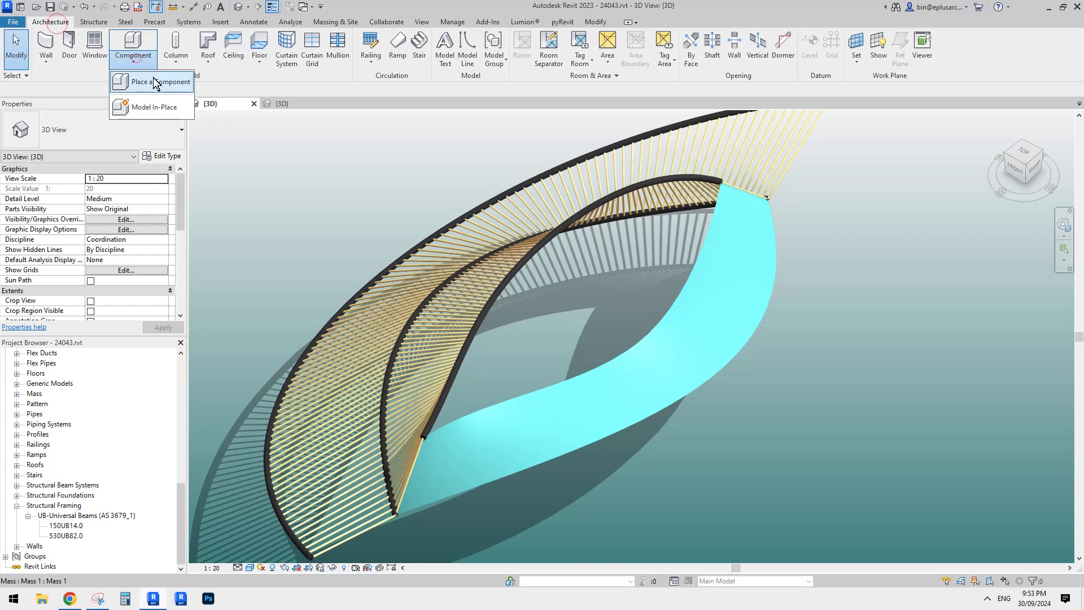
{"action": "left_click", "coordinate": [154, 107]}
{"action": "left_click", "coordinate": [186, 249]}
{"action": "scroll", "coordinate": [209, 265], "scroll_direction": "down", "scroll_amount": 3}
{"action": "left_click", "coordinate": [203, 278]}
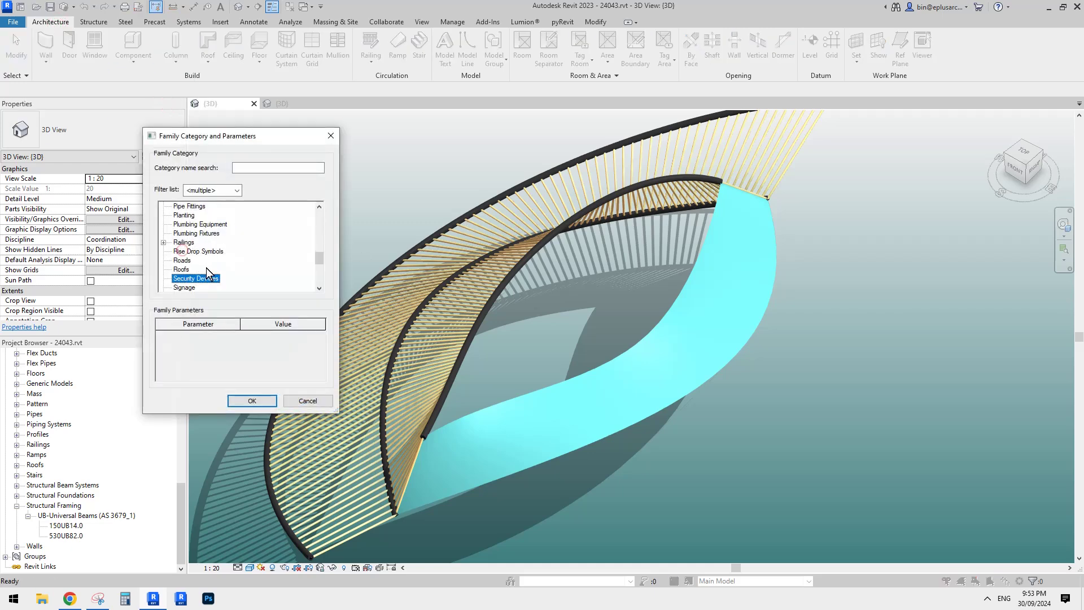
{"action": "scroll", "coordinate": [207, 269], "scroll_direction": "down", "scroll_amount": 2}
{"action": "scroll", "coordinate": [222, 286], "scroll_direction": "down", "scroll_amount": 1}
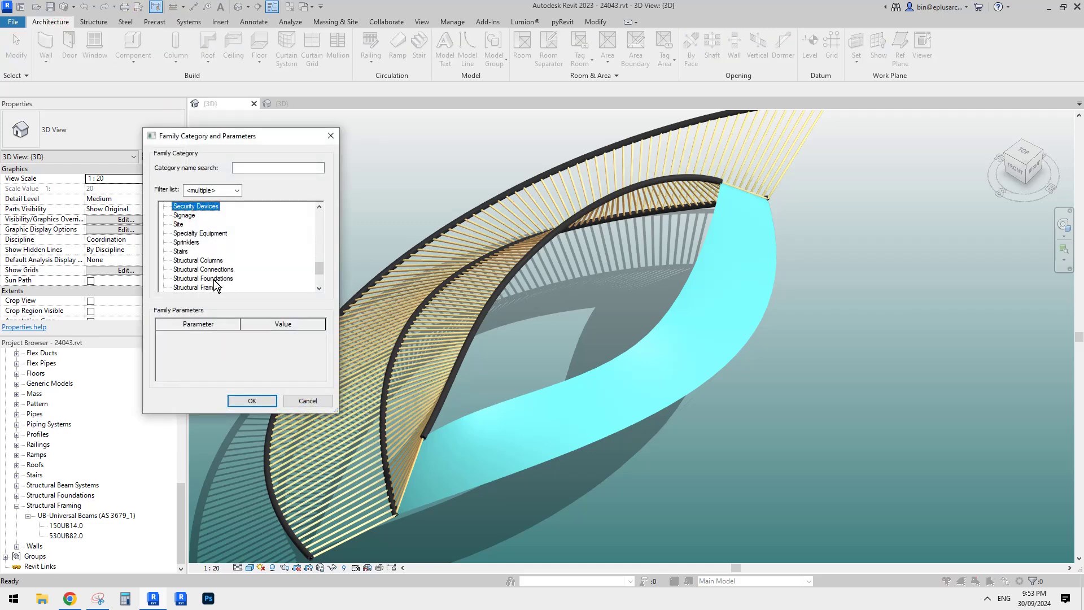
{"action": "left_click", "coordinate": [215, 286]}
{"action": "scroll", "coordinate": [213, 285], "scroll_direction": "down", "scroll_amount": 1}
{"action": "scroll", "coordinate": [203, 285], "scroll_direction": "down", "scroll_amount": 1}
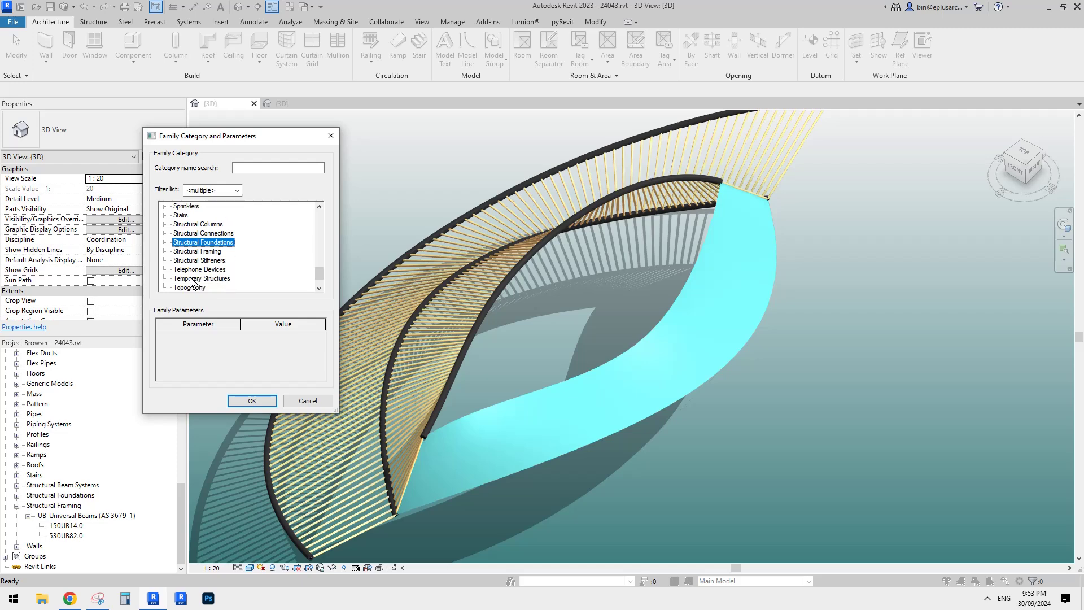
{"action": "left_click", "coordinate": [198, 252]}
{"action": "left_click", "coordinate": [252, 401]}
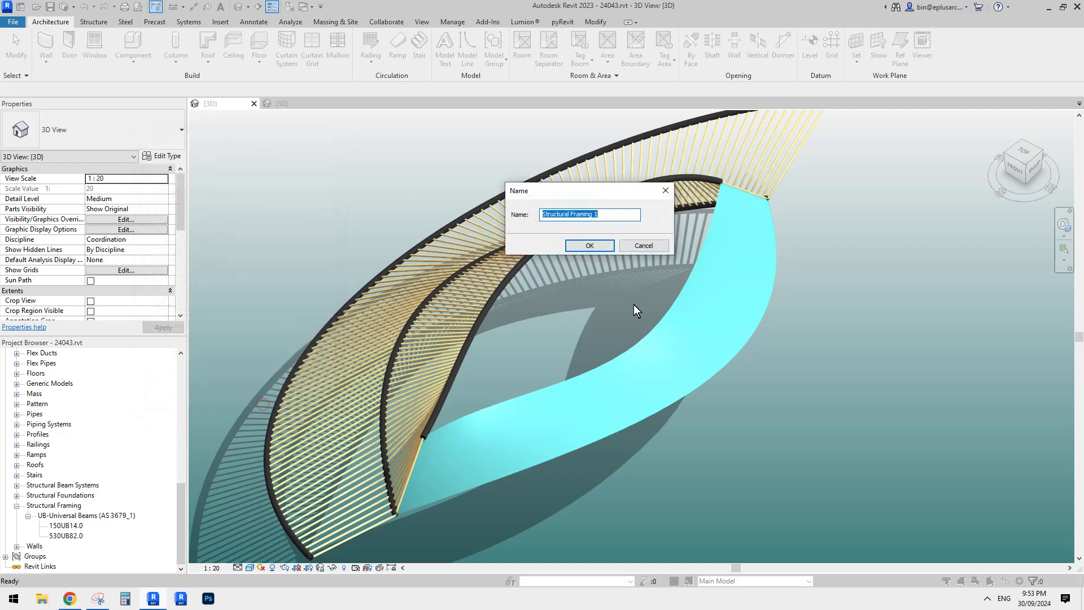
{"action": "left_click", "coordinate": [605, 245]}
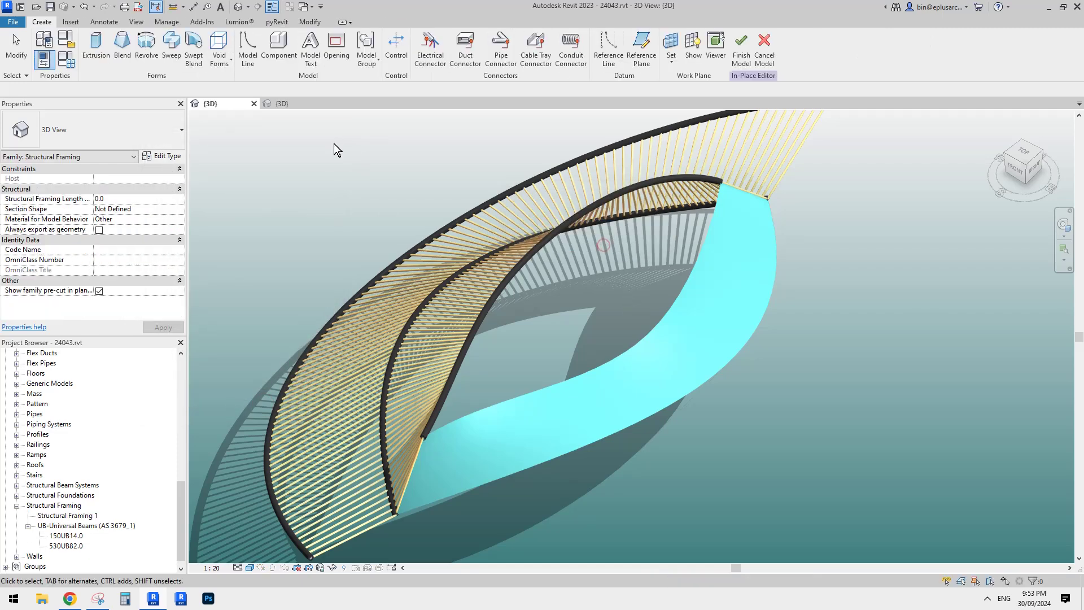
Step: Start a sweep and pick the mass surface's curved inner 3D edge as its path
{"action": "left_click", "coordinate": [171, 48]}
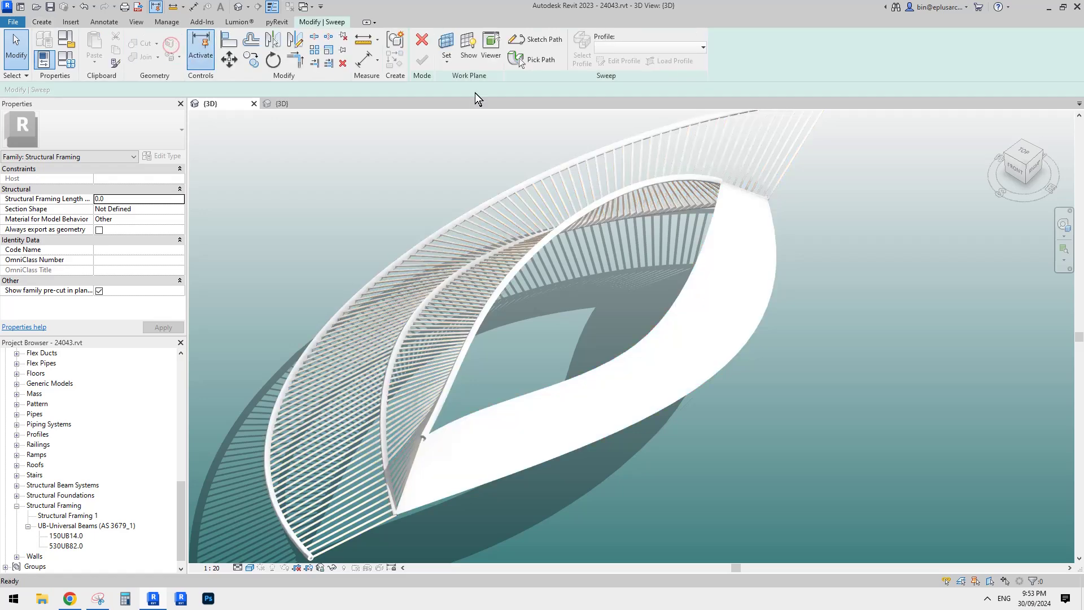
{"action": "left_click", "coordinate": [536, 60]}
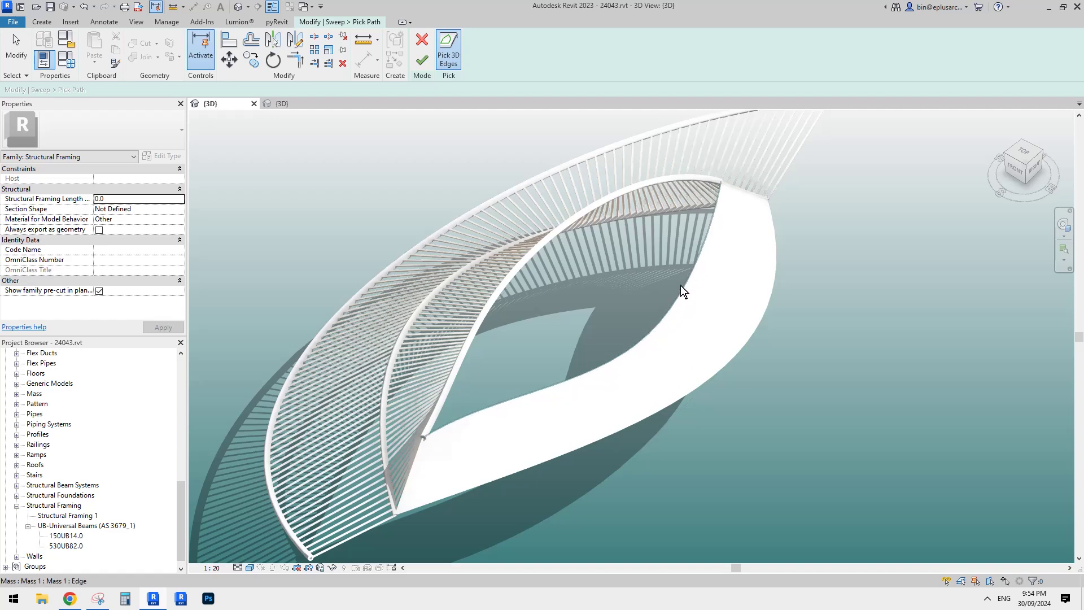
{"action": "middle_click_drag", "start_coordinate": [681, 288], "coordinate": [659, 219], "text": "shift"}
{"action": "left_click", "coordinate": [669, 271]}
{"action": "left_click", "coordinate": [428, 63]}
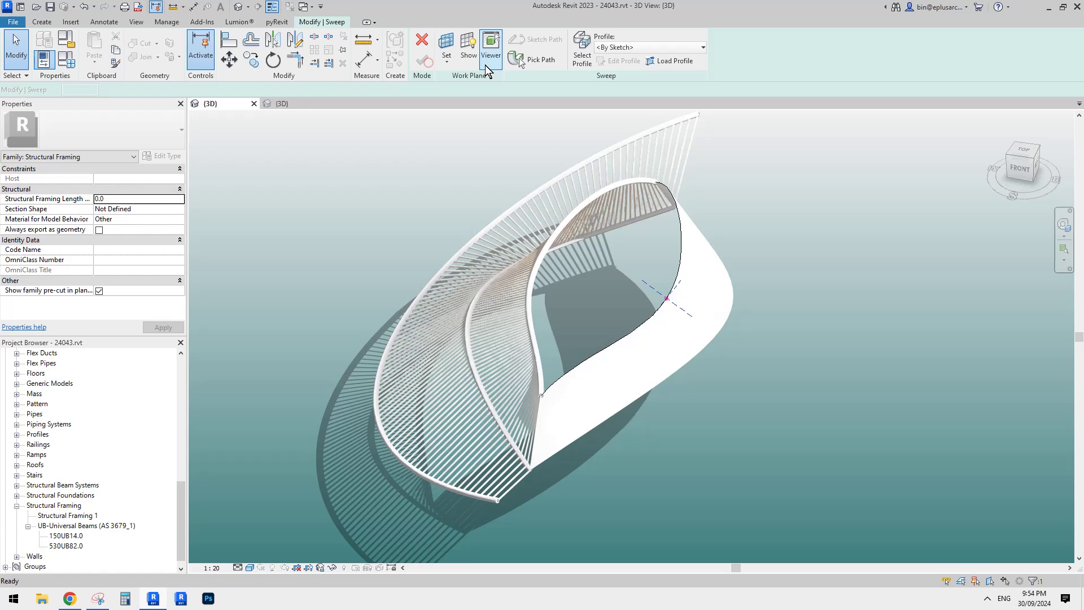
Step: Assign the Universal Beams-Profile-Medium profile to the sweep and finish it along the picked edge
{"action": "left_click", "coordinate": [650, 47]}
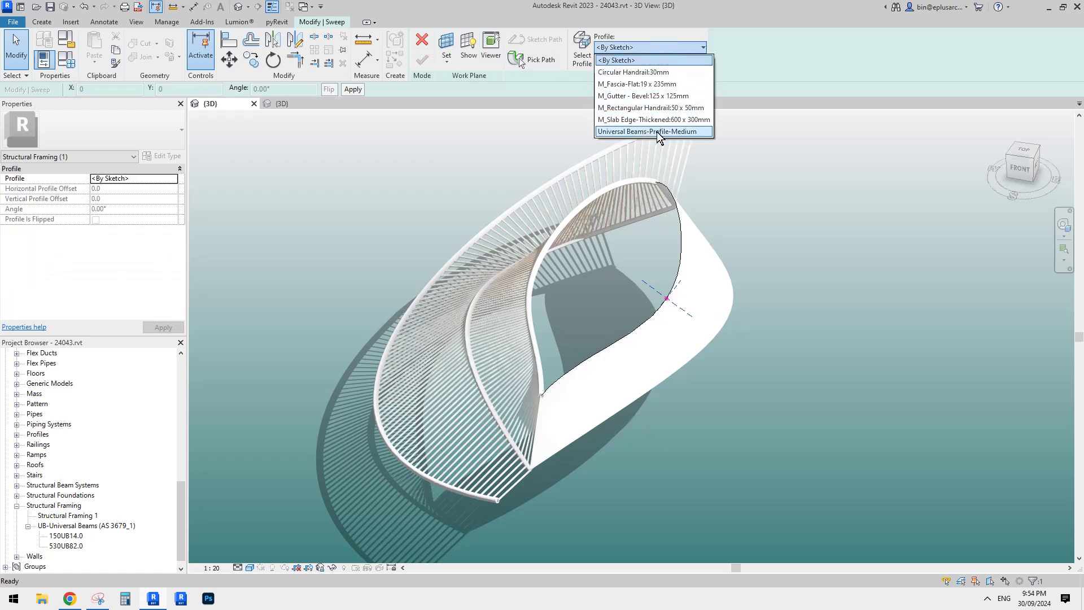
{"action": "left_click", "coordinate": [686, 131]}
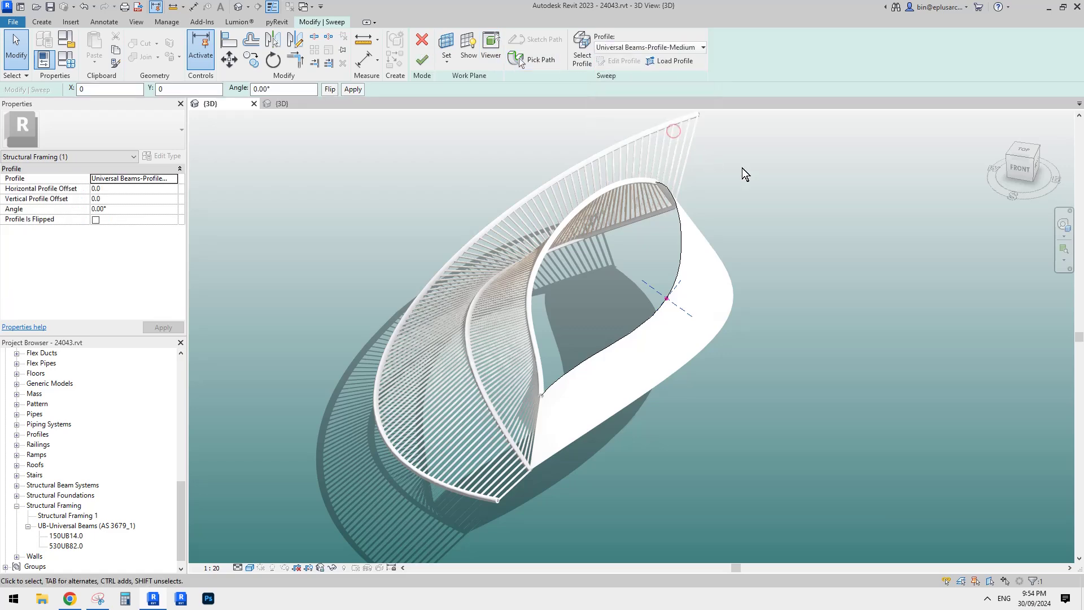
{"action": "scroll", "coordinate": [668, 312], "scroll_direction": "up", "scroll_amount": 3}
{"action": "scroll", "coordinate": [669, 311], "scroll_direction": "up", "scroll_amount": 2}
{"action": "mouse_move", "coordinate": [656, 273]}
{"action": "middle_mouse_down", "text": "shift"}
{"action": "mouse_move", "coordinate": [709, 220]}
{"action": "mouse_move", "coordinate": [658, 257]}
{"action": "middle_mouse_up", "text": "shift"}
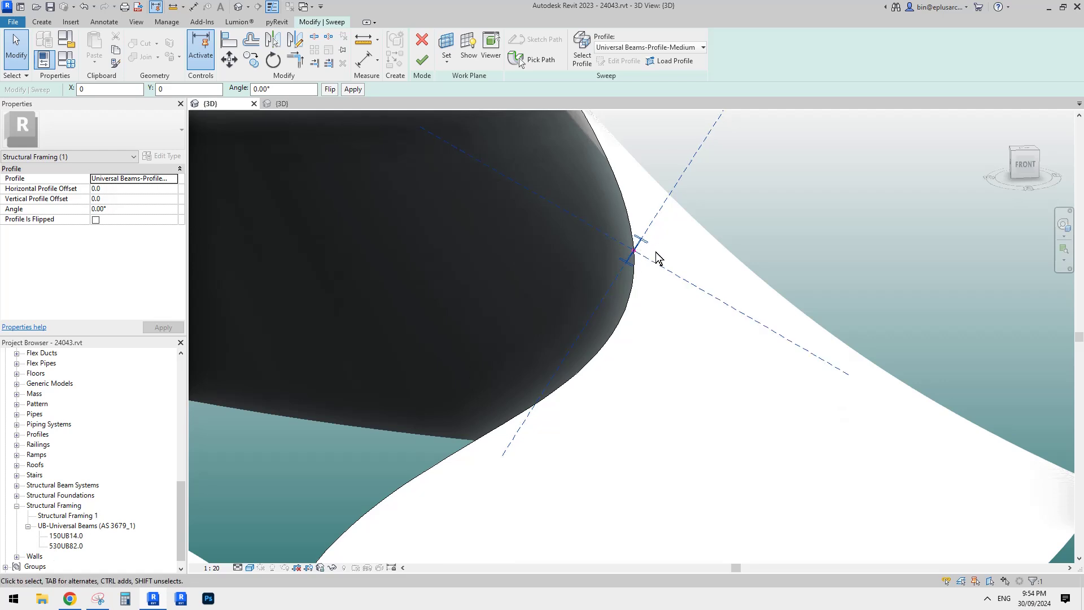
{"action": "middle_click_drag", "start_coordinate": [638, 252], "coordinate": [596, 387], "text": "shift"}
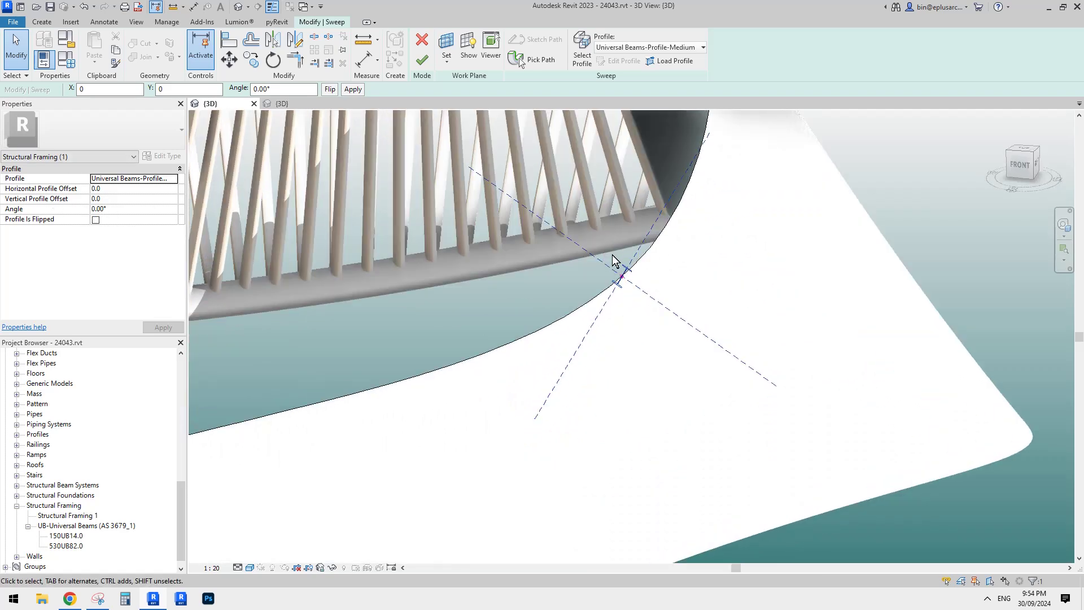
{"action": "middle_click_drag", "start_coordinate": [614, 261], "coordinate": [567, 223], "text": "shift"}
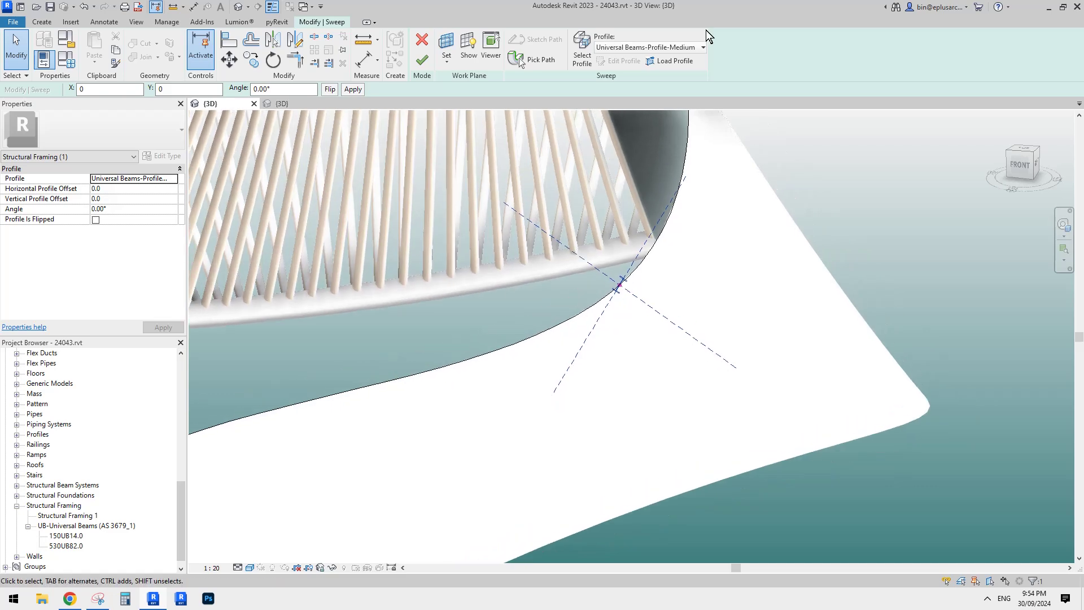
{"action": "left_click", "coordinate": [423, 60]}
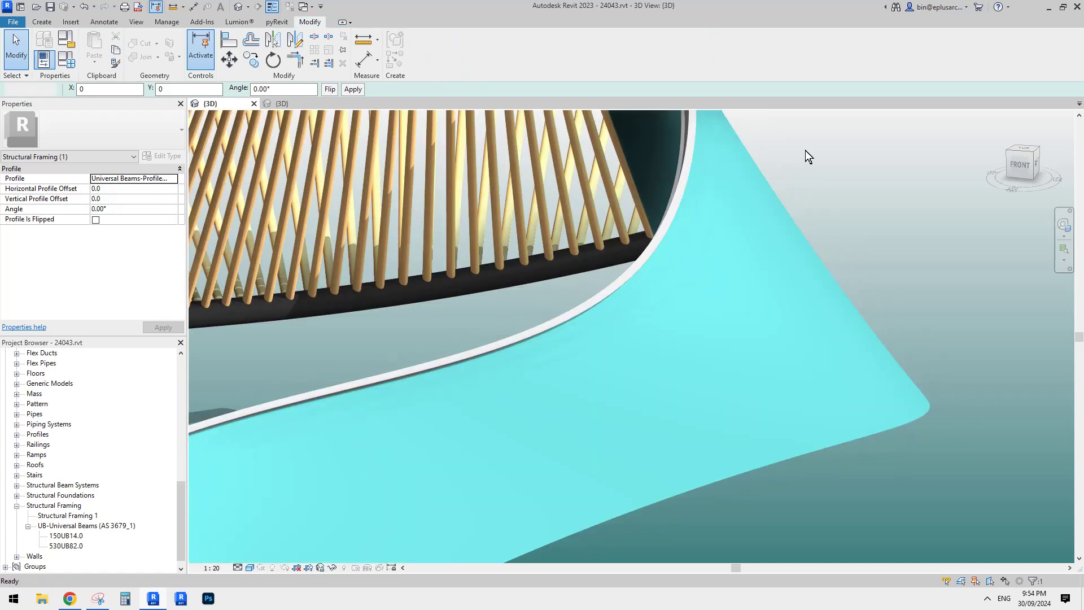
{"action": "left_click", "coordinate": [846, 208]}
Step: Set the profile angle of the swept beam along the mass's inner edge to 30°
{"action": "scroll", "coordinate": [845, 208], "scroll_direction": "down", "scroll_amount": 3}
{"action": "middle_click_drag", "start_coordinate": [842, 225], "coordinate": [878, 263], "text": "shift"}
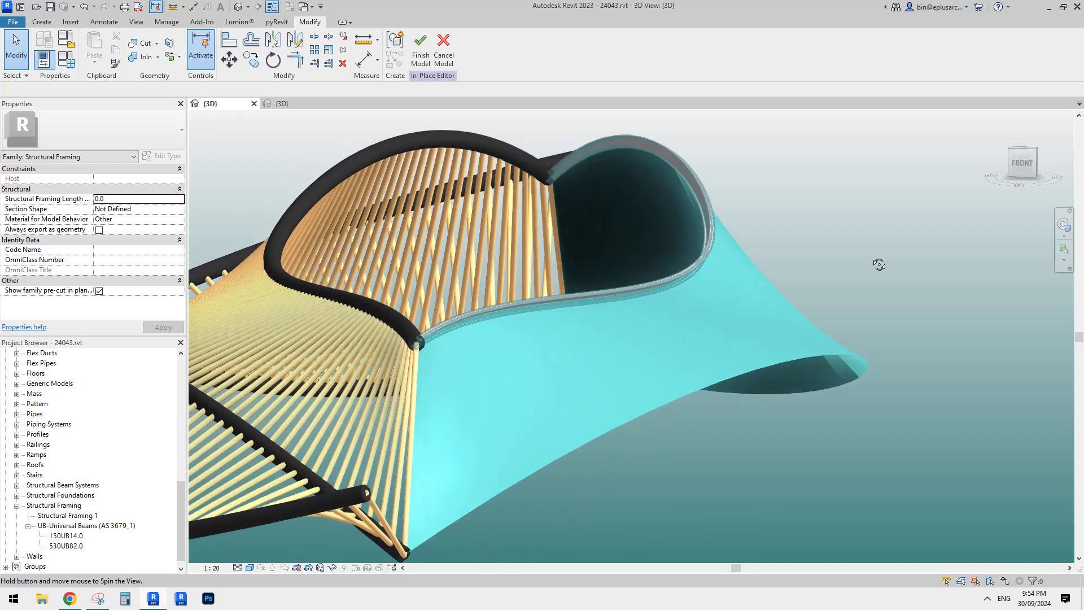
{"action": "left_click", "coordinate": [696, 185]}
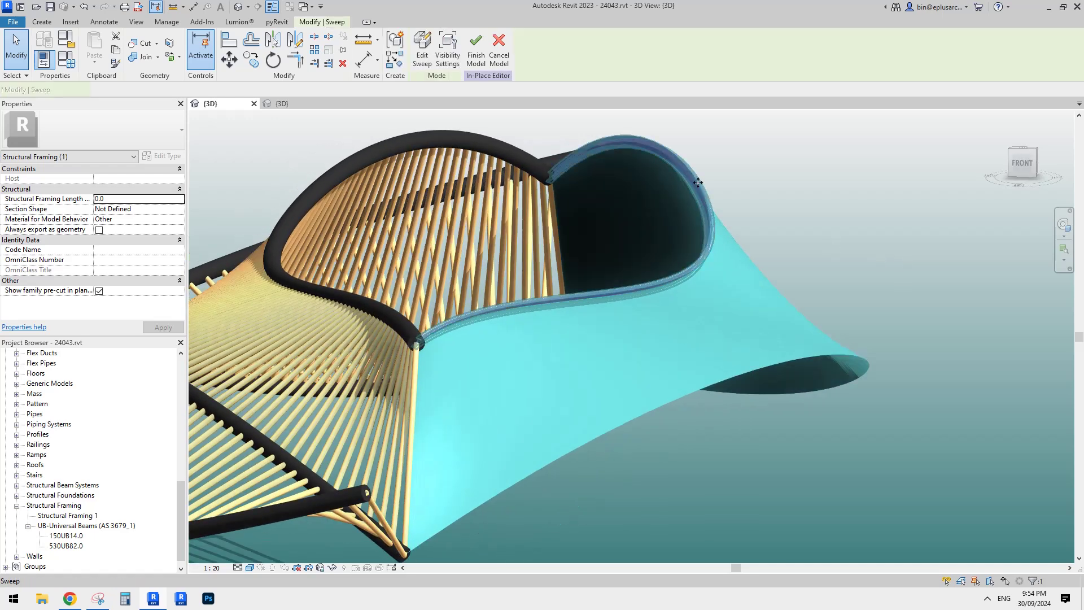
{"action": "scroll", "coordinate": [48, 291], "scroll_direction": "down", "scroll_amount": 1}
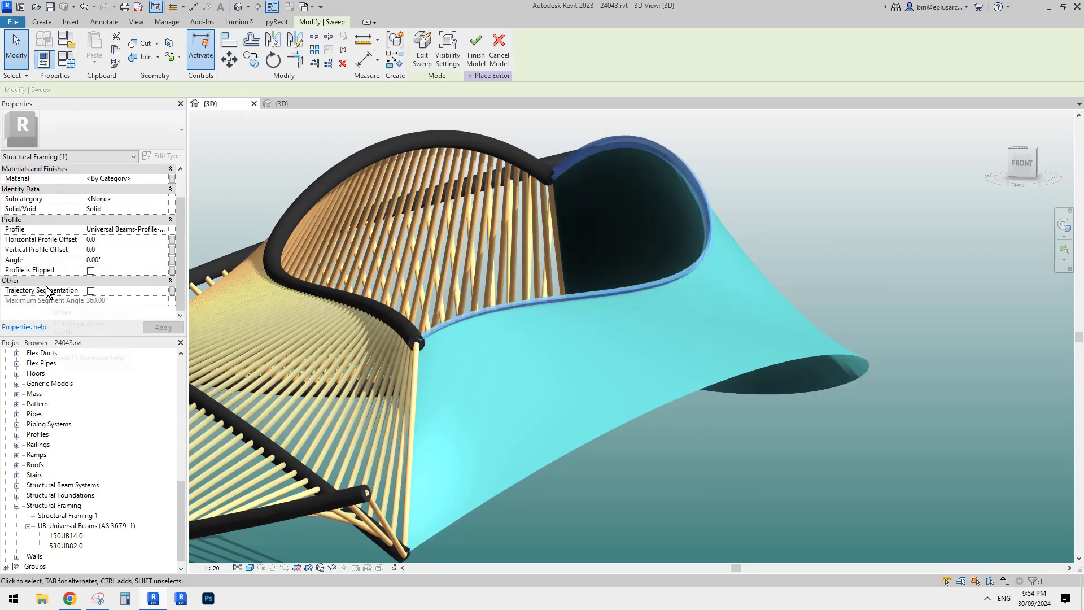
{"action": "left_click", "coordinate": [103, 261]}
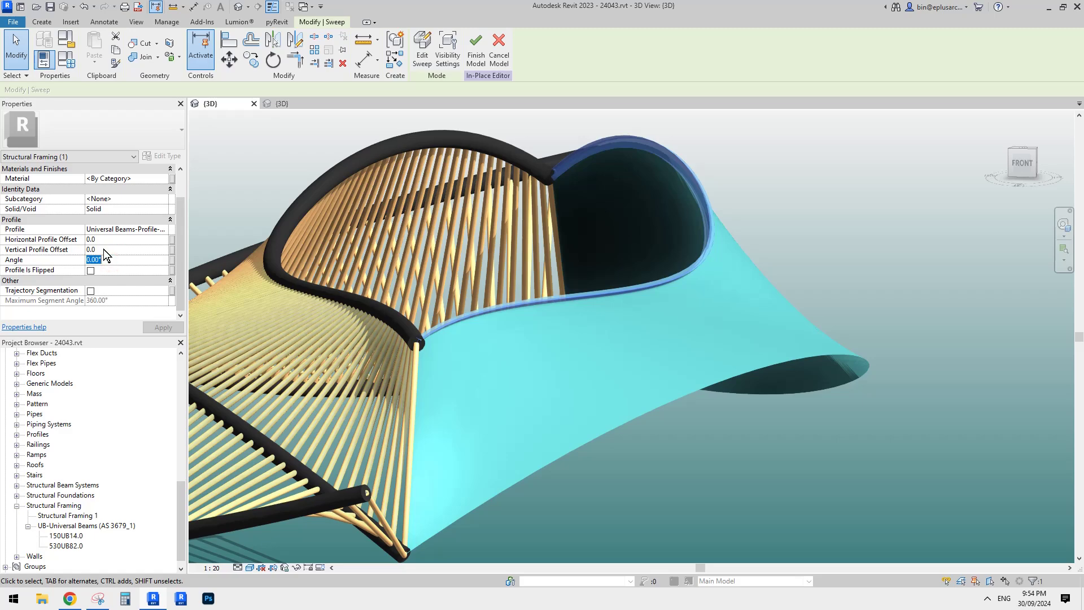
{"action": "type", "text": "30.00"}
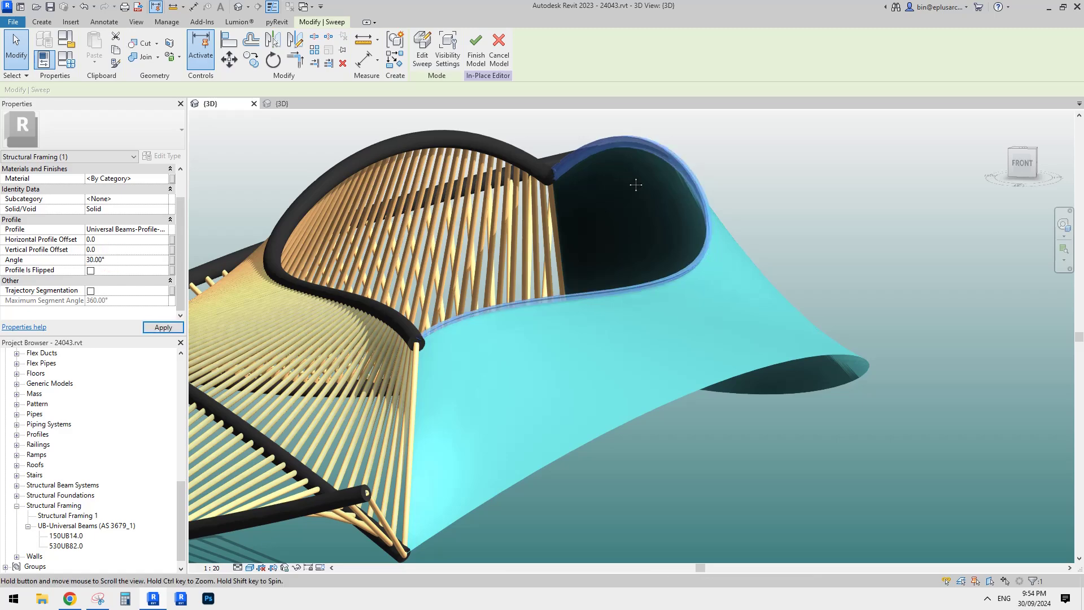
Step: Check the rotated sweep along the mass edge, finish the in-place model, and select the resulting framing element
{"action": "middle_click_drag", "start_coordinate": [639, 180], "coordinate": [589, 364], "text": "shift"}
{"action": "scroll", "coordinate": [721, 304], "scroll_direction": "down", "scroll_amount": 3}
{"action": "left_click", "coordinate": [720, 217]}
{"action": "left_click", "coordinate": [589, 364]}
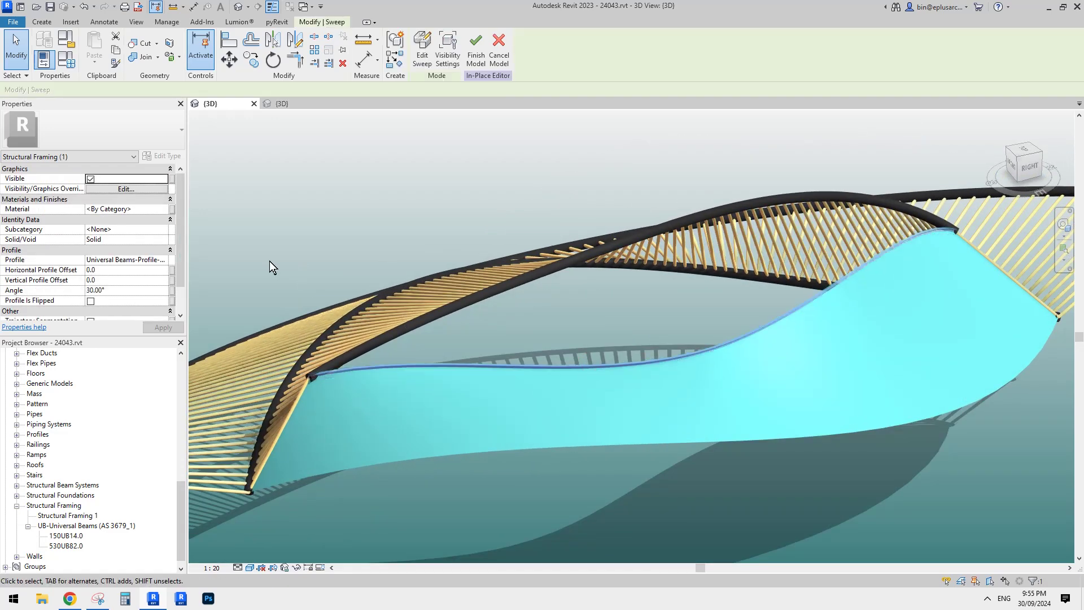
{"action": "left_click", "coordinate": [42, 21]}
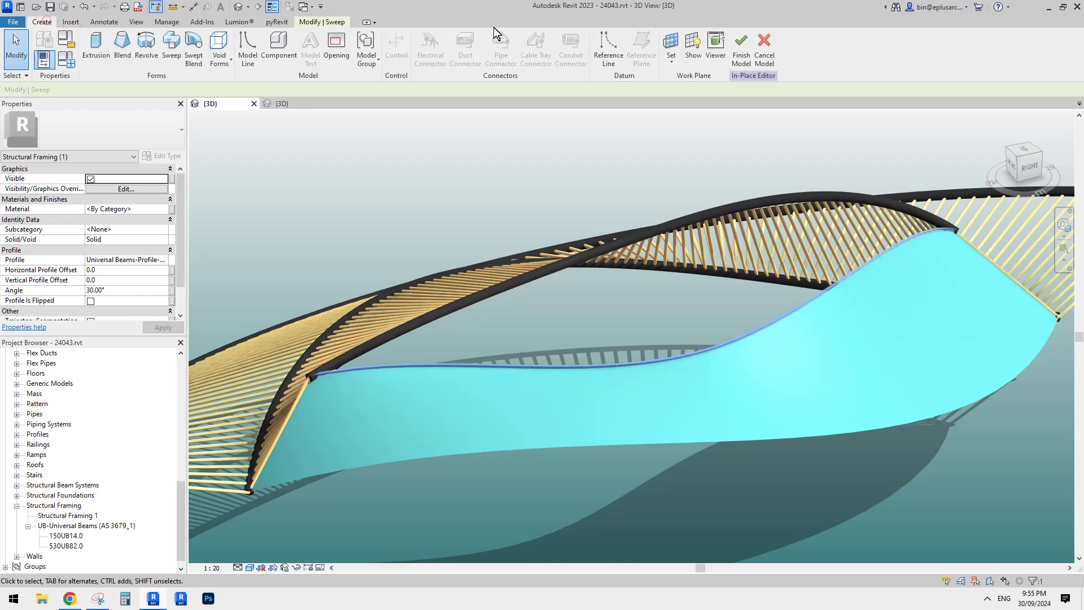
{"action": "left_click", "coordinate": [741, 50]}
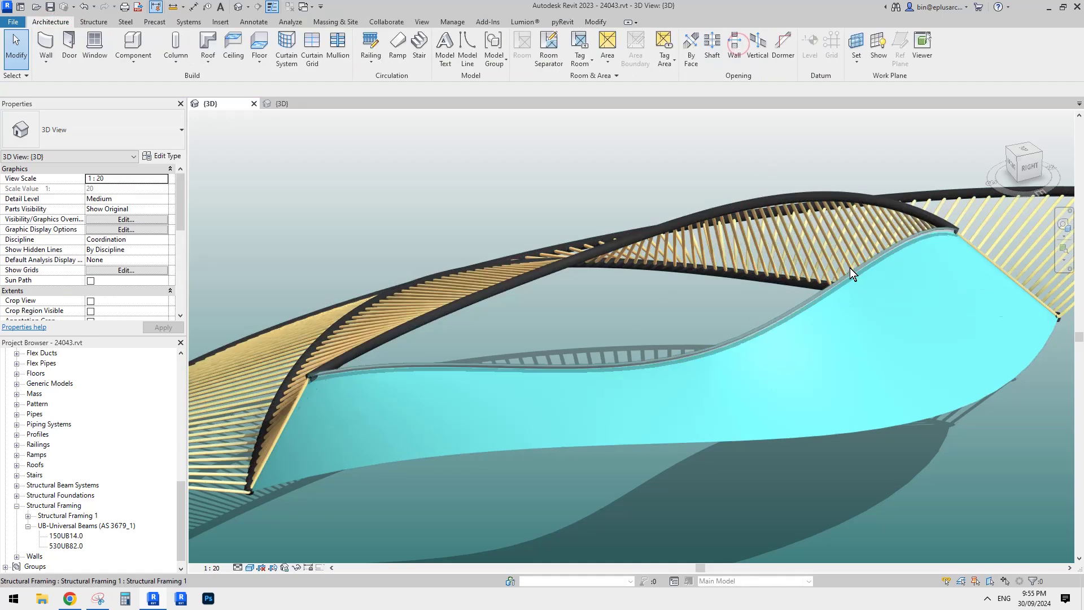
{"action": "left_click", "coordinate": [591, 370]}
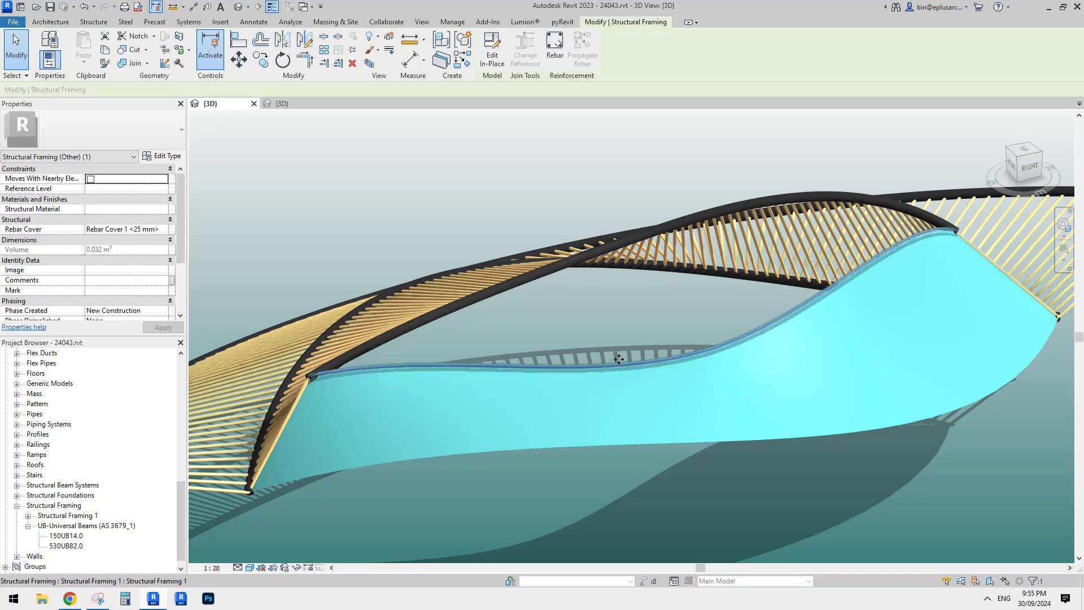
Step: Open the mass for in-place editing and delete the dark tube form along the inner ends of the twisted rods
{"action": "middle_click_drag", "start_coordinate": [613, 359], "coordinate": [421, 220], "text": "shift"}
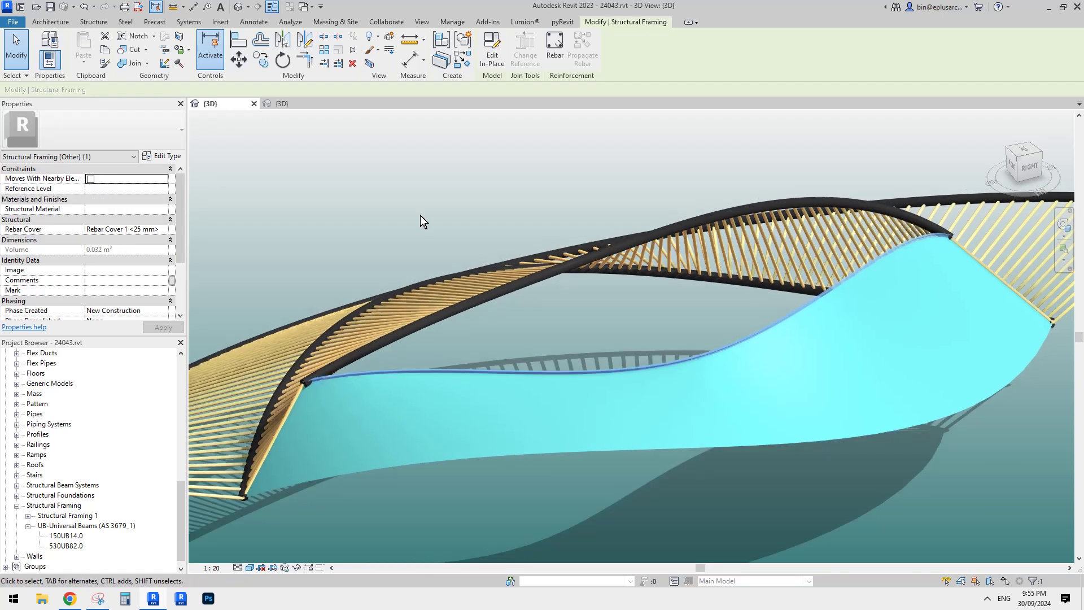
{"action": "left_click", "coordinate": [93, 21]}
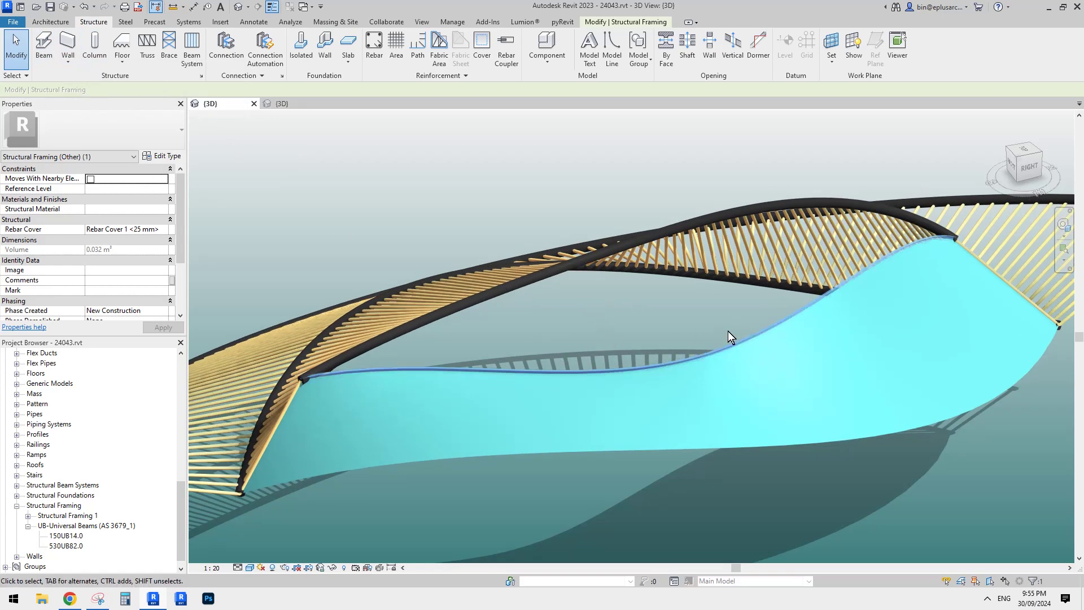
{"action": "middle_click_drag", "start_coordinate": [708, 327], "coordinate": [779, 322], "text": "shift"}
{"action": "scroll", "coordinate": [515, 322], "scroll_direction": "up", "scroll_amount": 5}
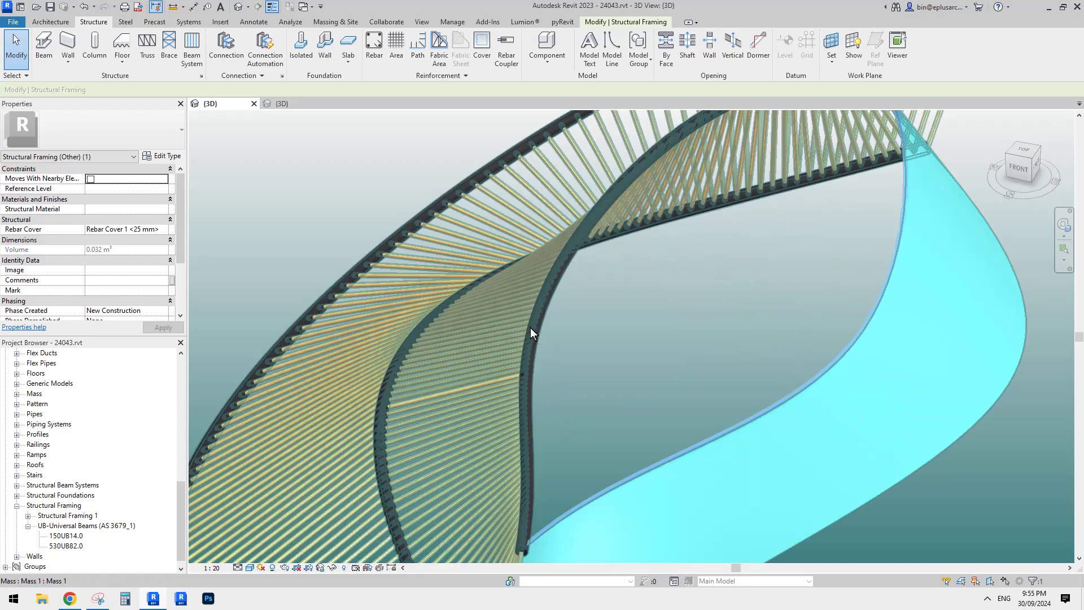
{"action": "left_click", "coordinate": [532, 331]}
{"action": "scroll", "coordinate": [539, 298], "scroll_direction": "down", "scroll_amount": 2}
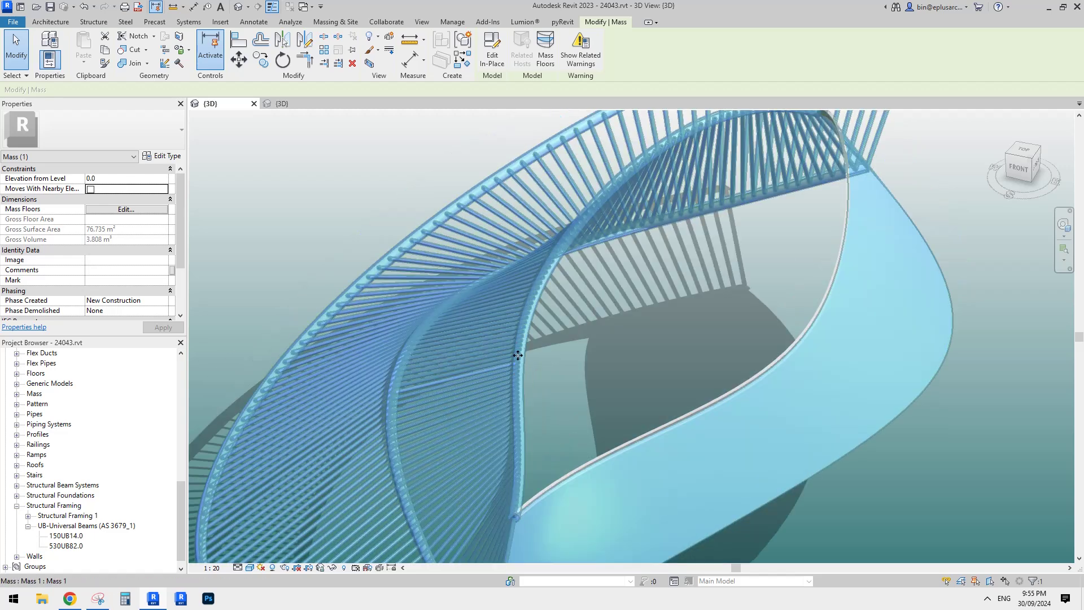
{"action": "double_click", "coordinate": [532, 304]}
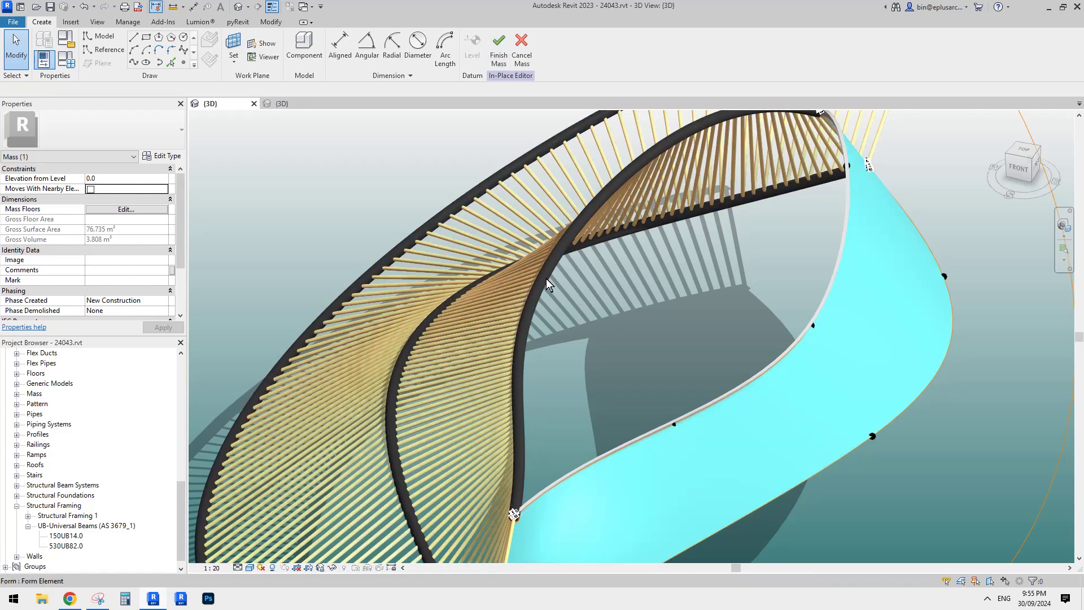
{"action": "left_click", "coordinate": [546, 283]}
{"action": "key", "text": "Escape"}
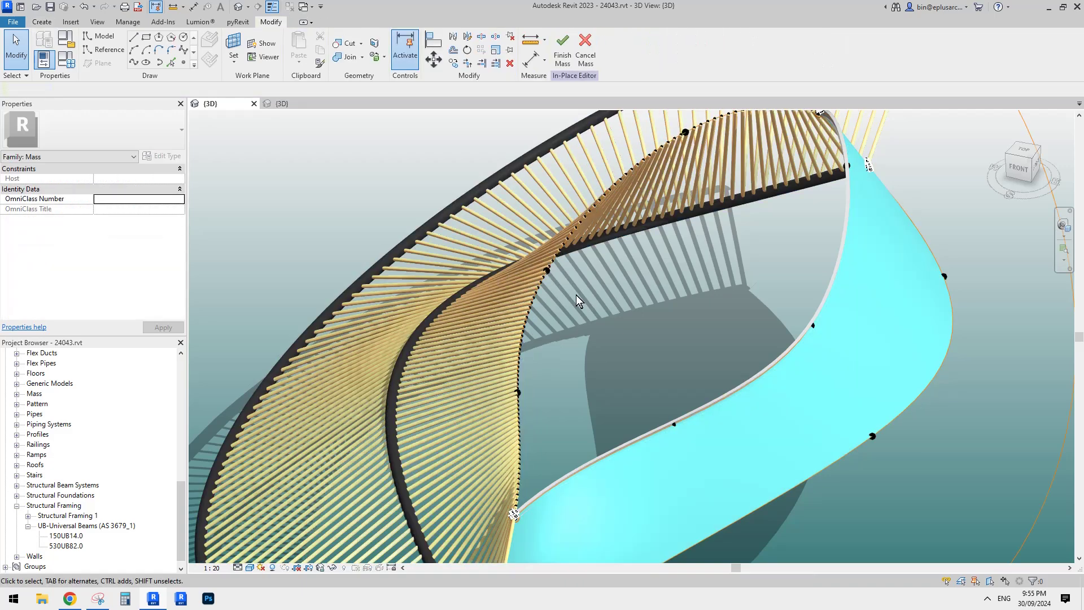
Step: Convert the reference line through the inner rod ends to a model line and finish the mass
{"action": "middle_click_drag", "start_coordinate": [571, 297], "coordinate": [516, 331], "text": "shift"}
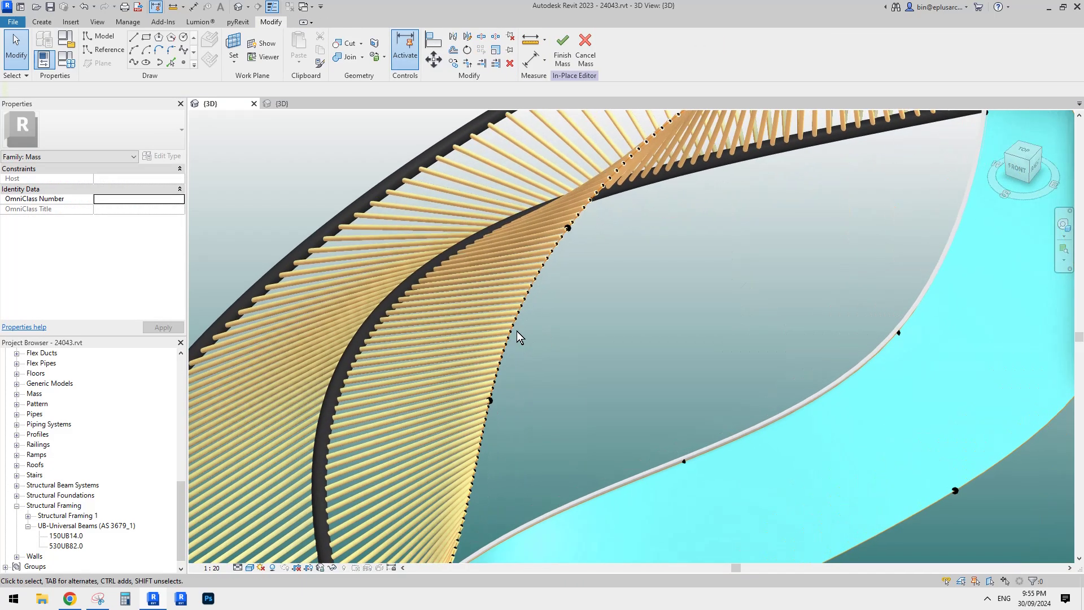
{"action": "scroll", "coordinate": [486, 314], "scroll_direction": "up", "scroll_amount": 3}
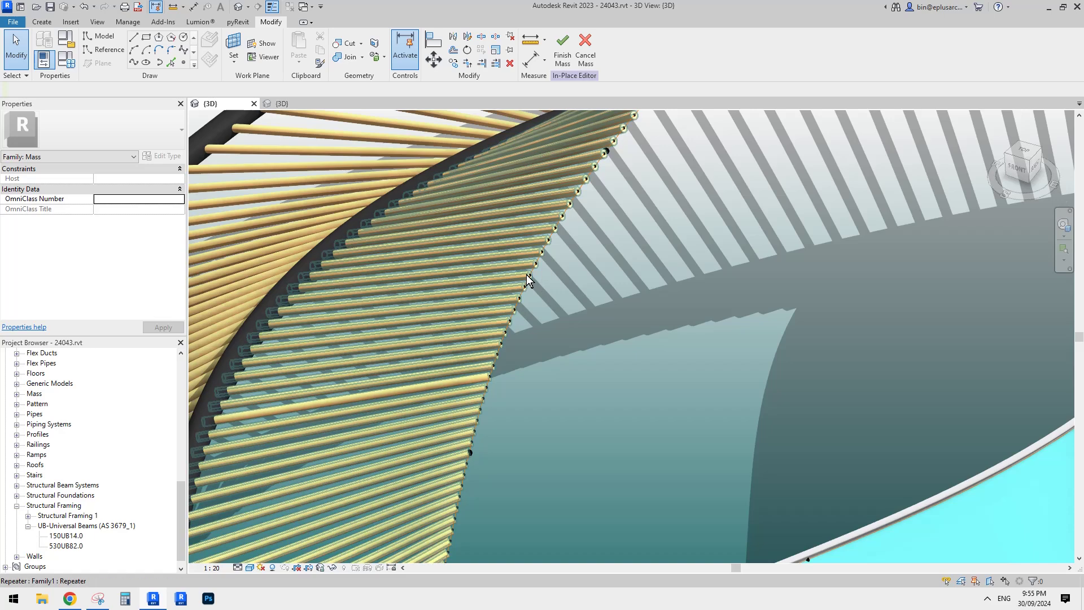
{"action": "scroll", "coordinate": [531, 284], "scroll_direction": "up", "scroll_amount": 4}
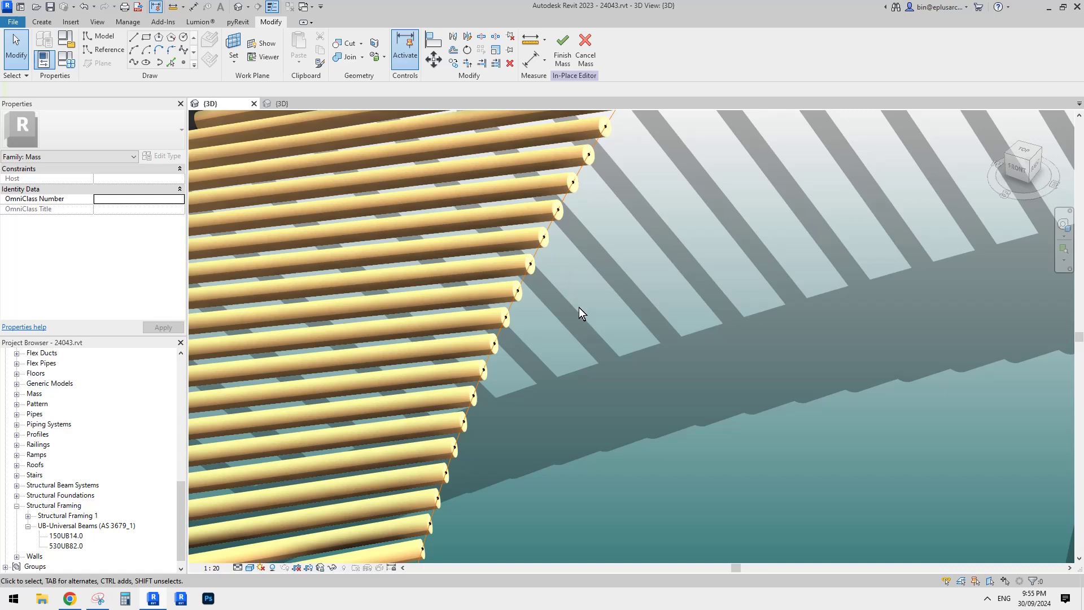
{"action": "scroll", "coordinate": [579, 307], "scroll_direction": "down", "scroll_amount": 5}
{"action": "scroll", "coordinate": [578, 307], "scroll_direction": "down", "scroll_amount": 1}
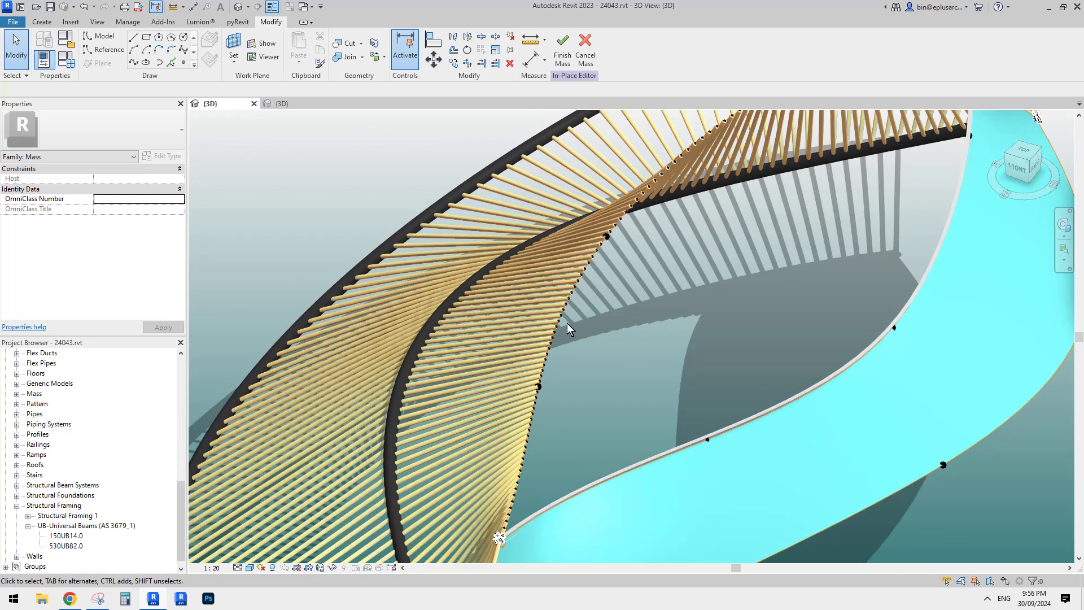
{"action": "scroll", "coordinate": [567, 323], "scroll_direction": "down", "scroll_amount": 2}
{"action": "scroll", "coordinate": [556, 326], "scroll_direction": "up", "scroll_amount": 5}
{"action": "scroll", "coordinate": [555, 326], "scroll_direction": "down", "scroll_amount": 5}
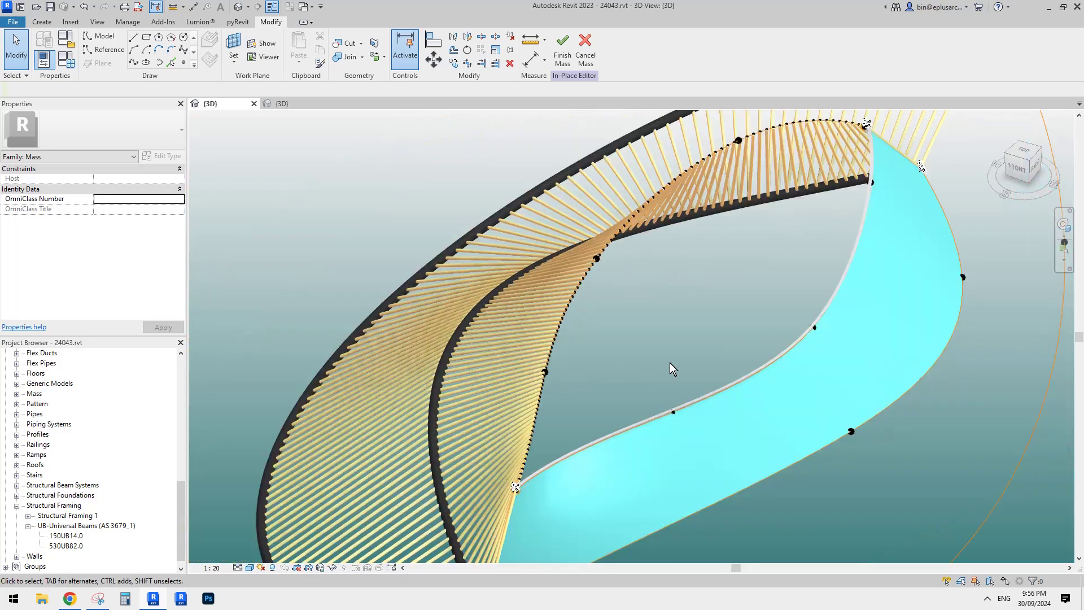
{"action": "scroll", "coordinate": [547, 330], "scroll_direction": "up", "scroll_amount": 4}
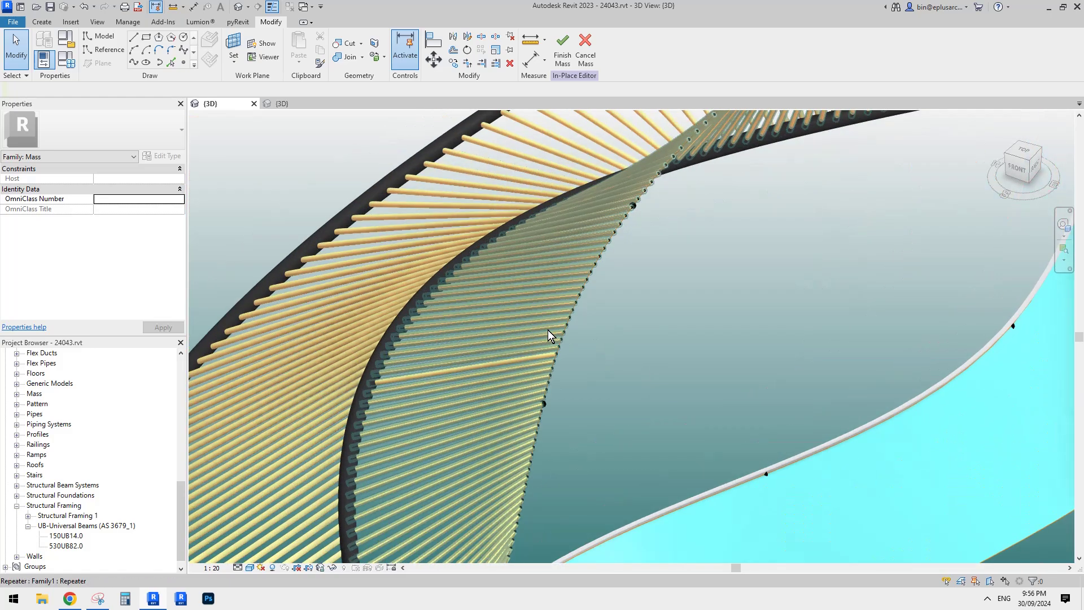
{"action": "scroll", "coordinate": [548, 330], "scroll_direction": "up", "scroll_amount": 3}
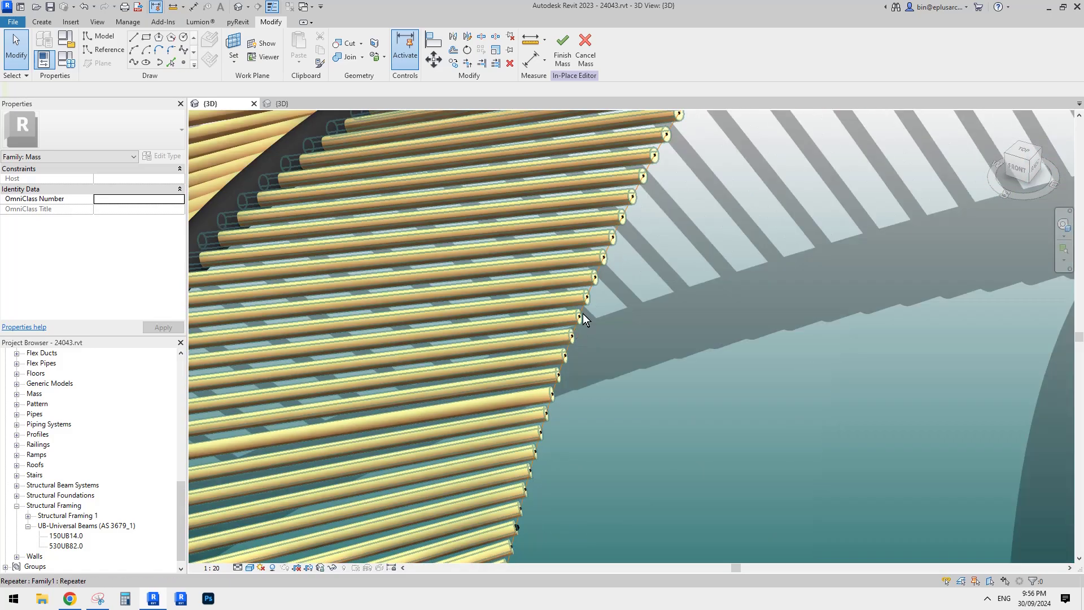
{"action": "scroll", "coordinate": [587, 311], "scroll_direction": "up", "scroll_amount": 2}
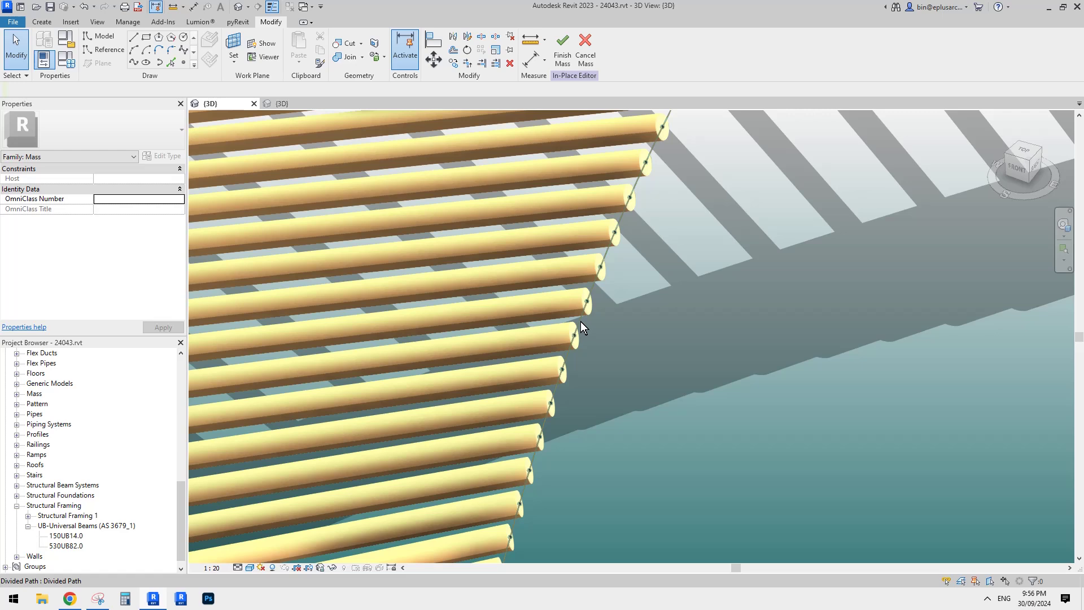
{"action": "left_click", "coordinate": [581, 321]}
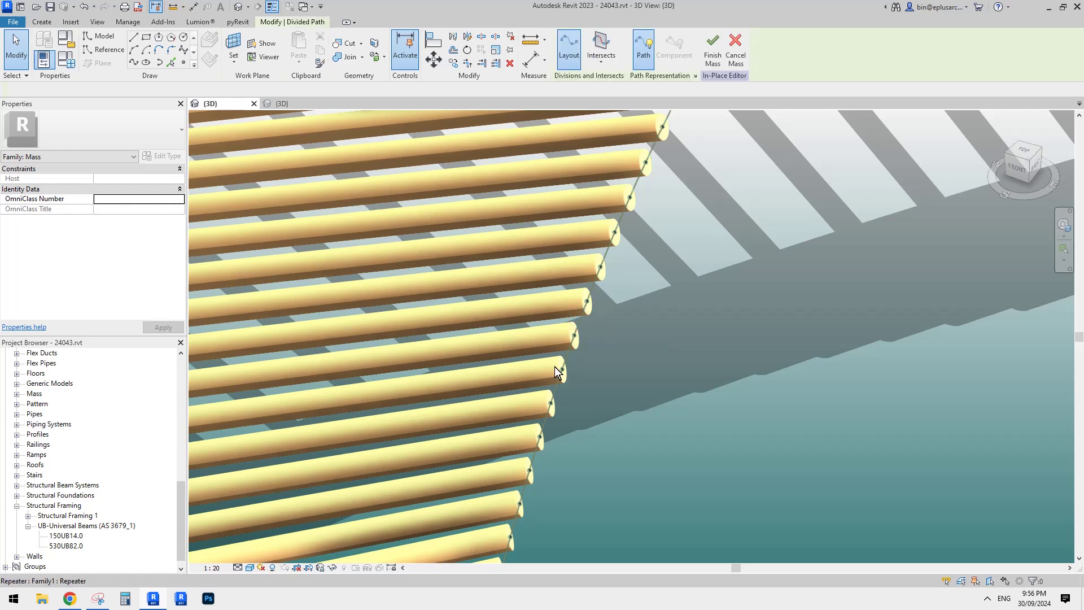
{"action": "key", "text": "Escape"}
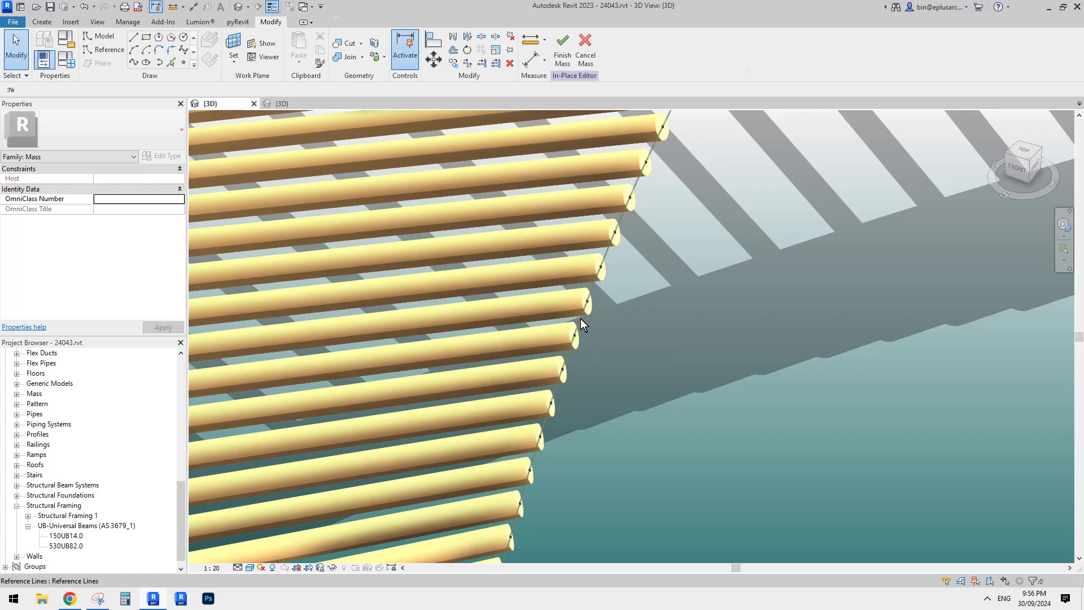
{"action": "left_click", "coordinate": [581, 318]}
{"action": "left_click", "coordinate": [96, 249]}
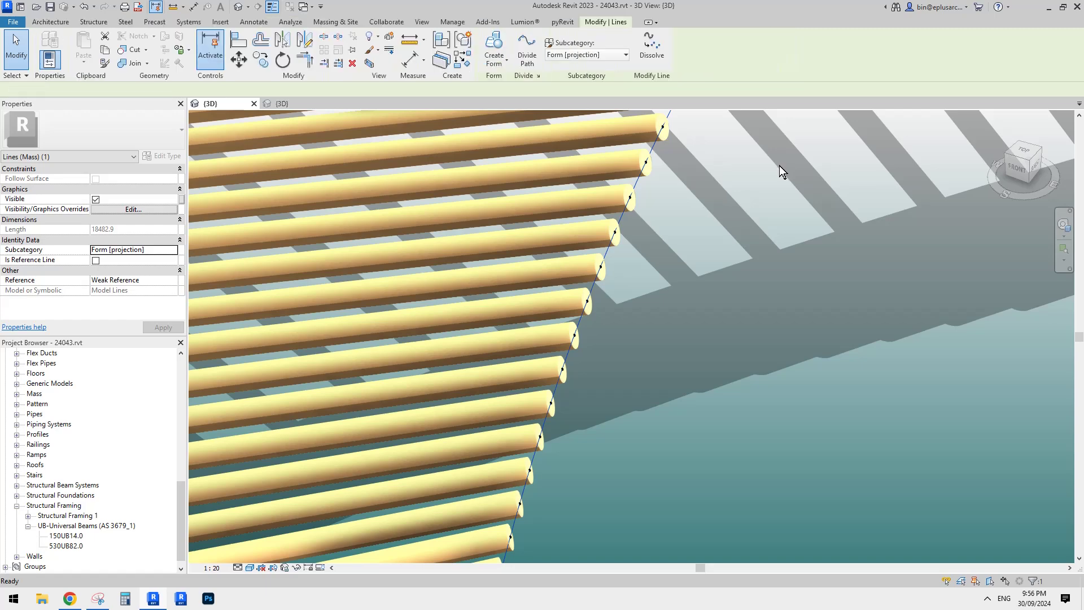
{"action": "scroll", "coordinate": [698, 261], "scroll_direction": "down", "scroll_amount": 5}
{"action": "scroll", "coordinate": [697, 261], "scroll_direction": "down", "scroll_amount": 3}
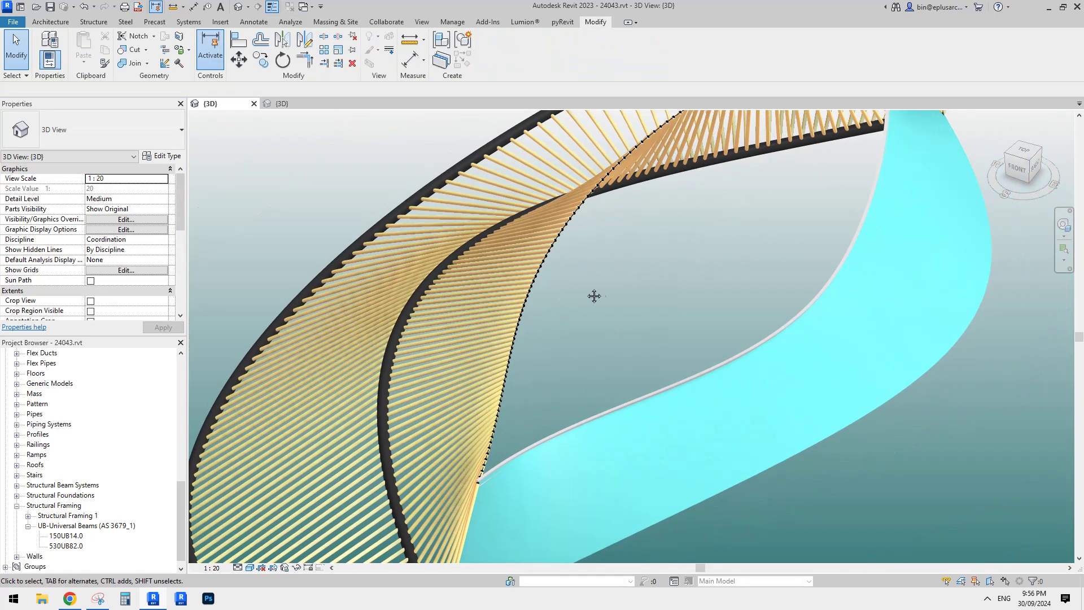
Step: Create an in-place component in the Structural Framing category with the default name
{"action": "scroll", "coordinate": [460, 277], "scroll_direction": "up", "scroll_amount": 3}
{"action": "left_click", "coordinate": [513, 226]}
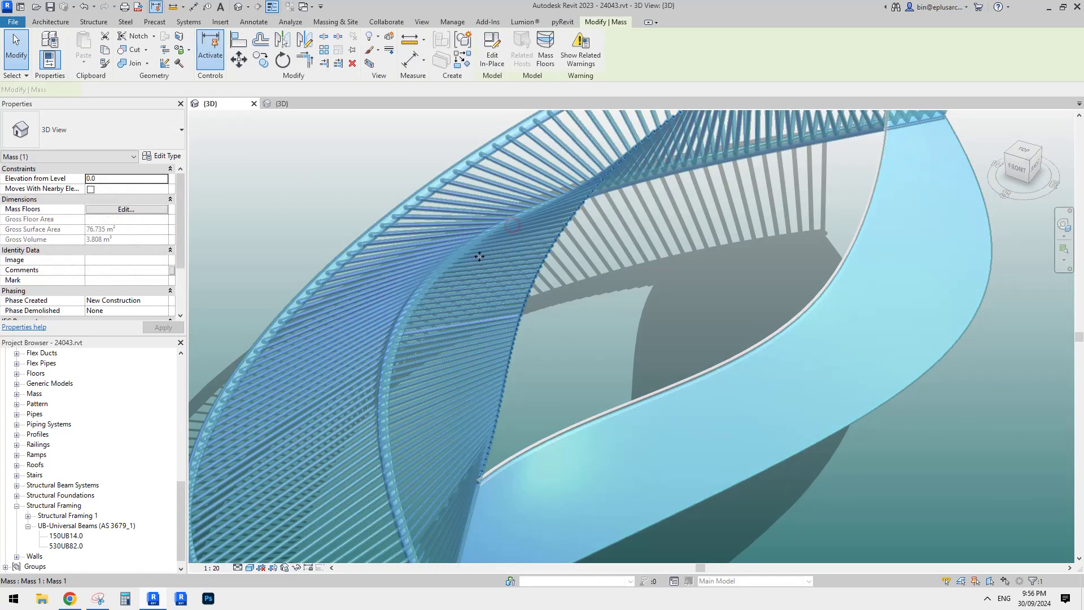
{"action": "key", "text": "Escape"}
{"action": "scroll", "coordinate": [517, 331], "scroll_direction": "up", "scroll_amount": 4}
{"action": "scroll", "coordinate": [517, 322], "scroll_direction": "up", "scroll_amount": 3}
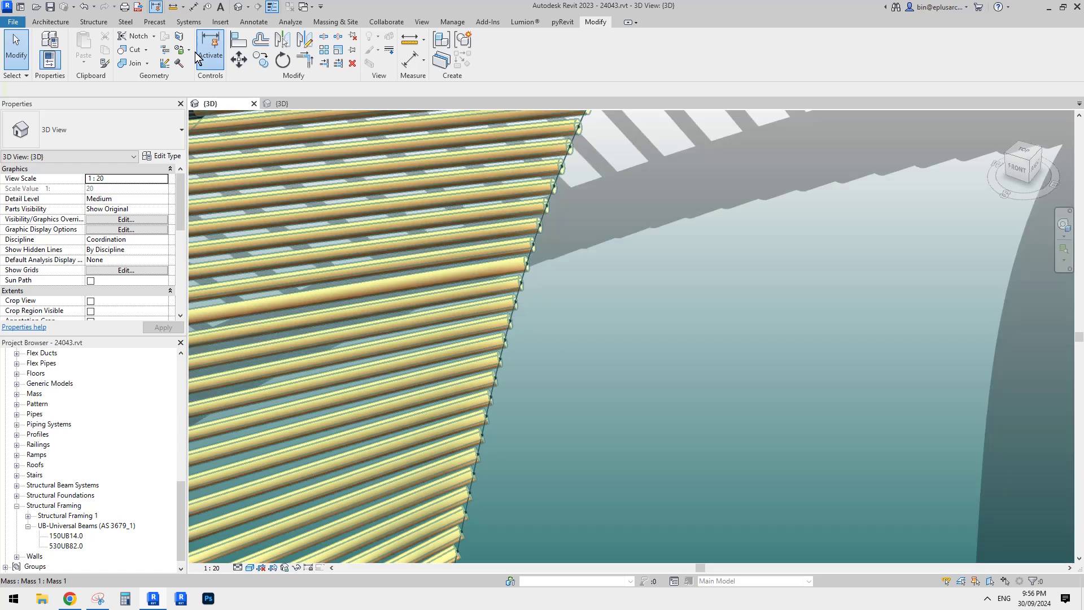
{"action": "left_click", "coordinate": [61, 22]}
{"action": "left_click", "coordinate": [132, 58]}
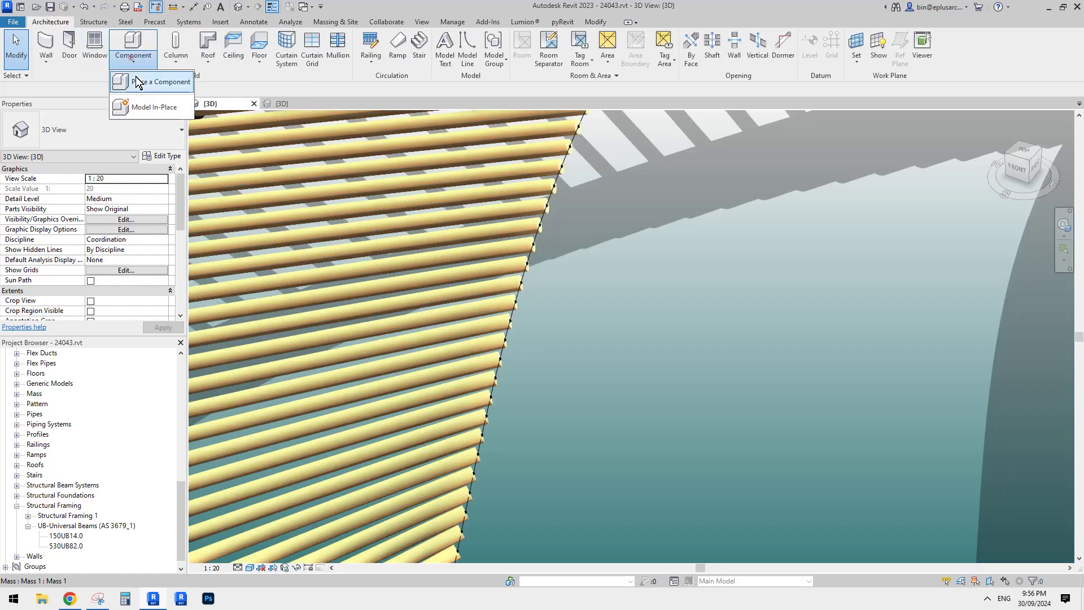
{"action": "left_click", "coordinate": [157, 106]}
{"action": "scroll", "coordinate": [199, 260], "scroll_direction": "down", "scroll_amount": 12}
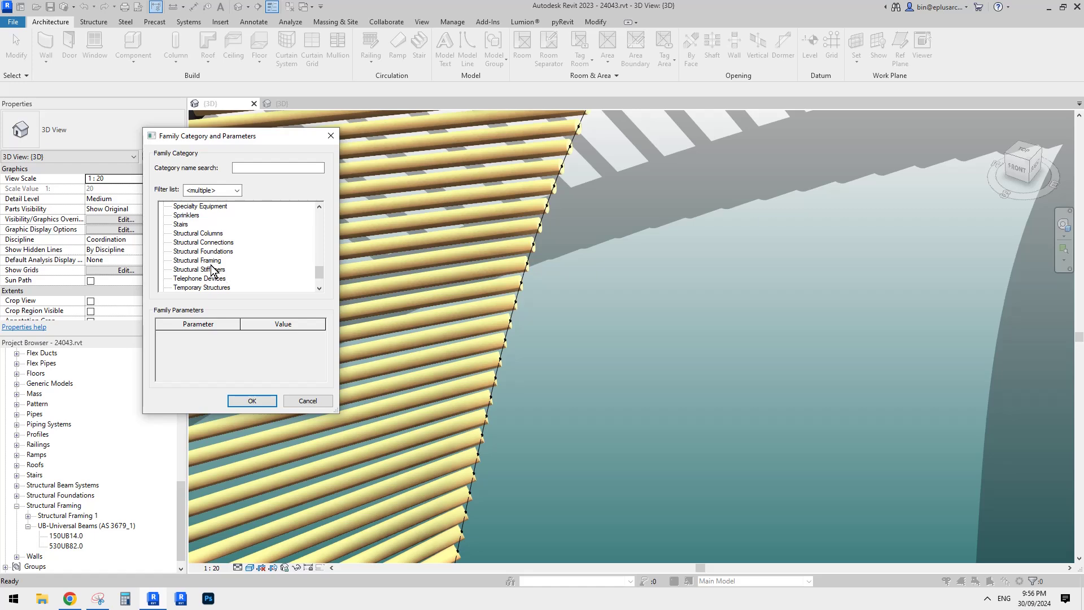
{"action": "left_click", "coordinate": [209, 262]}
{"action": "left_click", "coordinate": [271, 401]}
{"action": "left_click", "coordinate": [572, 247]}
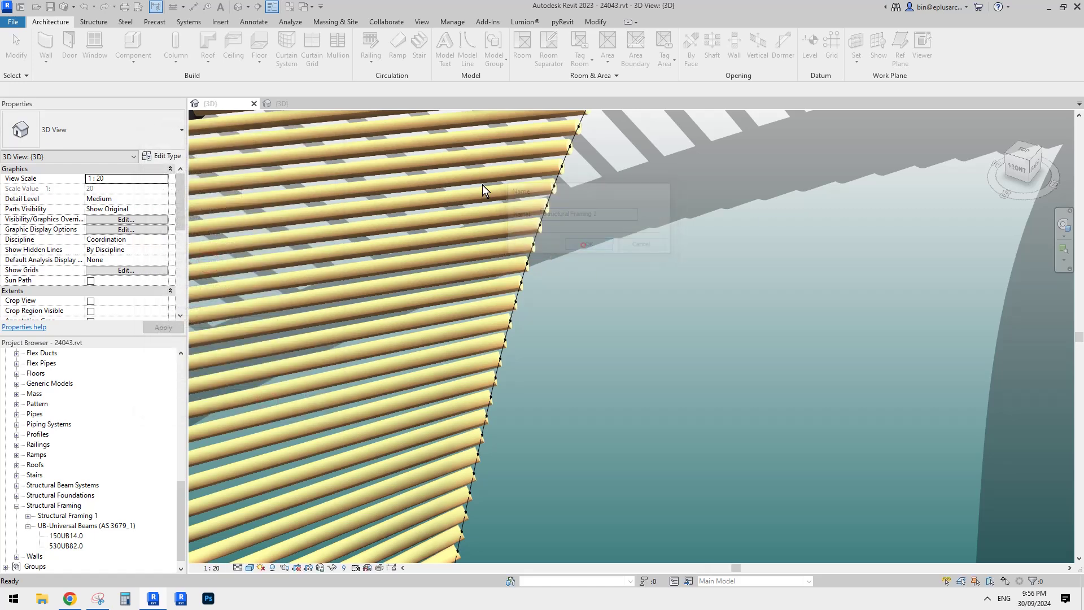
Step: Try to pick the curved line through the inner rod ends as the path of a new sweep
{"action": "left_click", "coordinate": [179, 48]}
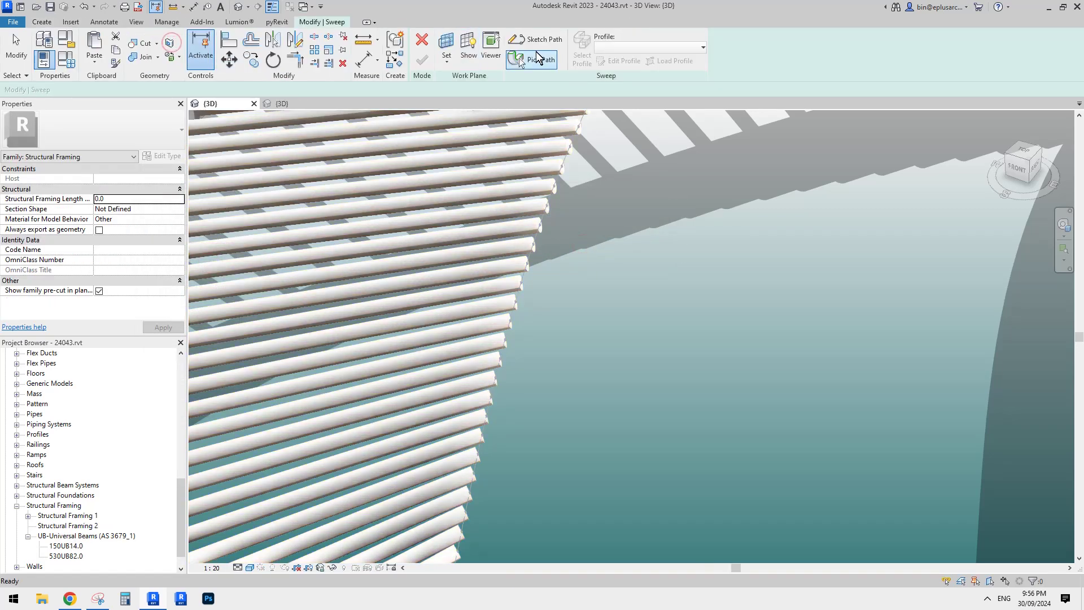
{"action": "left_click", "coordinate": [537, 57]}
{"action": "scroll", "coordinate": [534, 254], "scroll_direction": "up", "scroll_amount": 2}
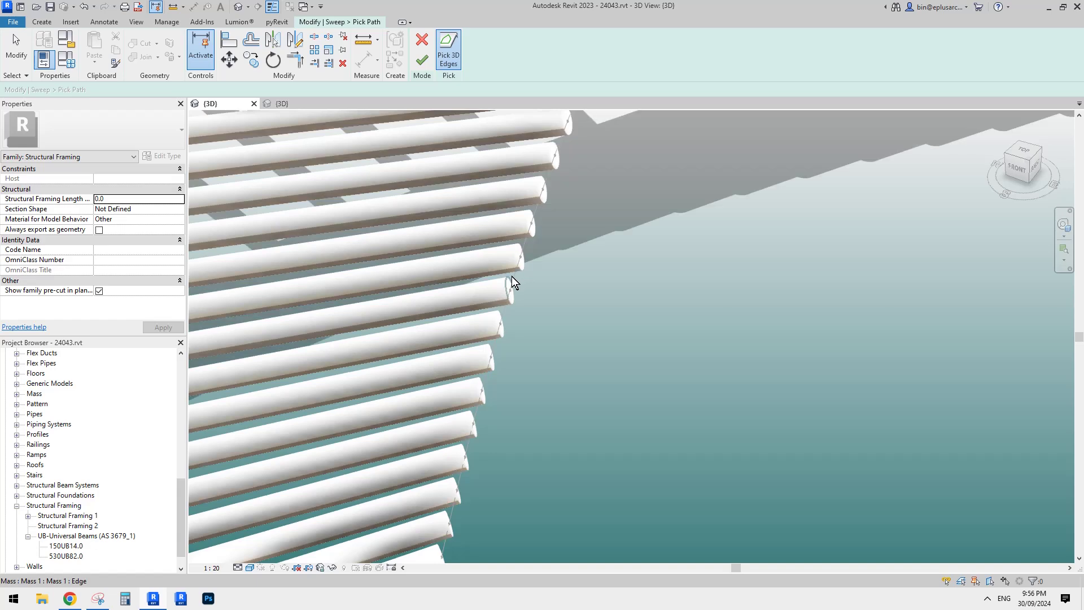
{"action": "scroll", "coordinate": [511, 276], "scroll_direction": "up", "scroll_amount": 4}
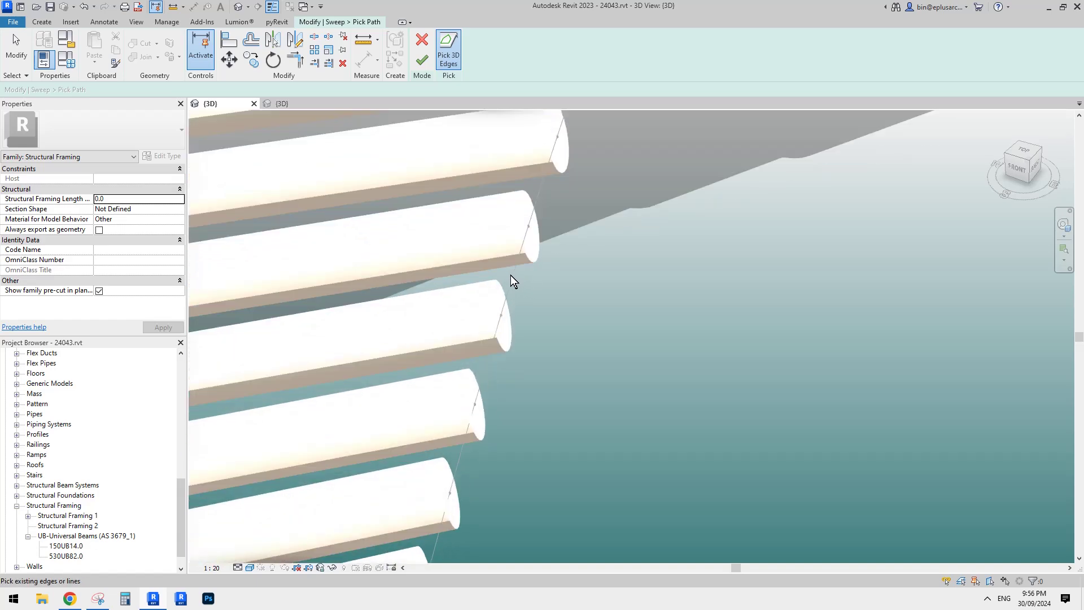
{"action": "scroll", "coordinate": [517, 279], "scroll_direction": "down", "scroll_amount": 6}
{"action": "mouse_move", "coordinate": [539, 314]}
{"action": "middle_mouse_down", "text": "shift"}
{"action": "mouse_move", "coordinate": [496, 360]}
{"action": "mouse_move", "coordinate": [418, 240]}
{"action": "middle_mouse_up", "text": "shift"}
{"action": "scroll", "coordinate": [417, 240], "scroll_direction": "up", "scroll_amount": 3}
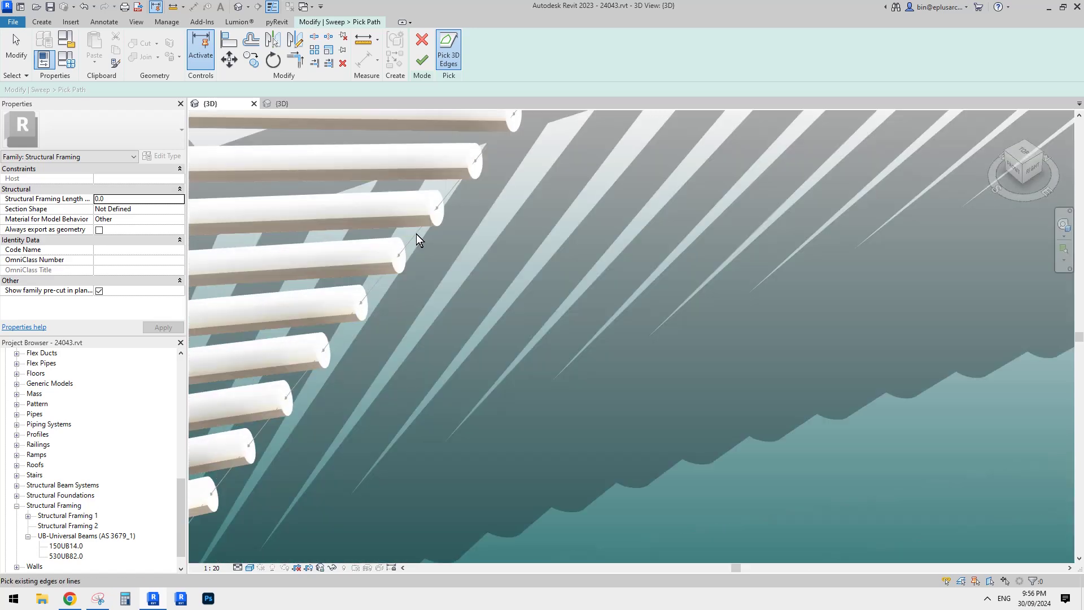
{"action": "scroll", "coordinate": [416, 234], "scroll_direction": "up", "scroll_amount": 2}
{"action": "scroll", "coordinate": [418, 242], "scroll_direction": "down", "scroll_amount": 5}
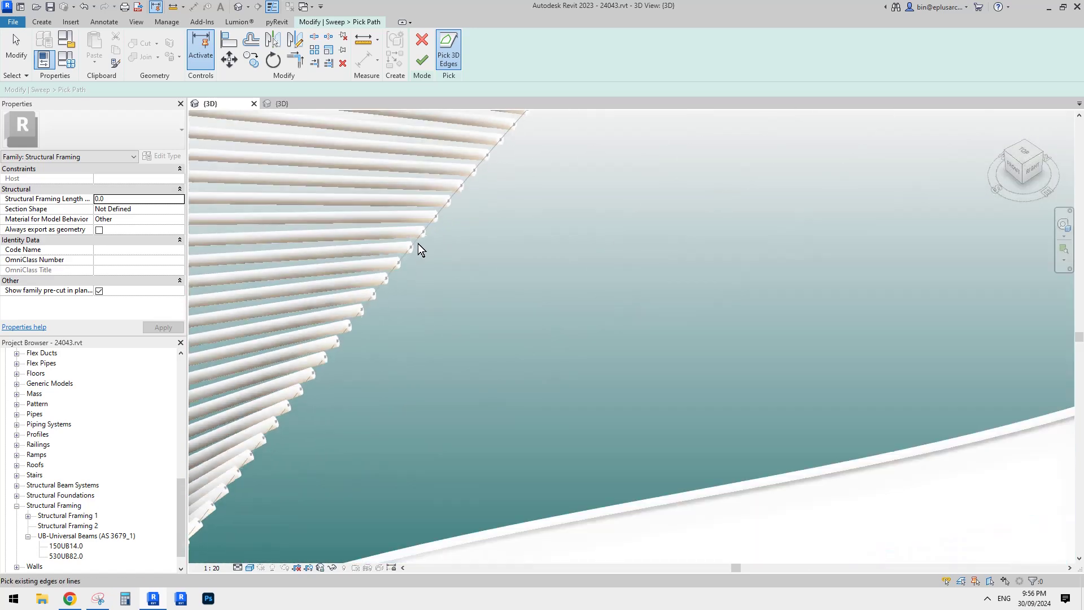
Step: Cancel the sweep path and the sweep, and discard the in-place structural framing model
{"action": "key", "text": "Escape"}
{"action": "left_click", "coordinate": [428, 41]}
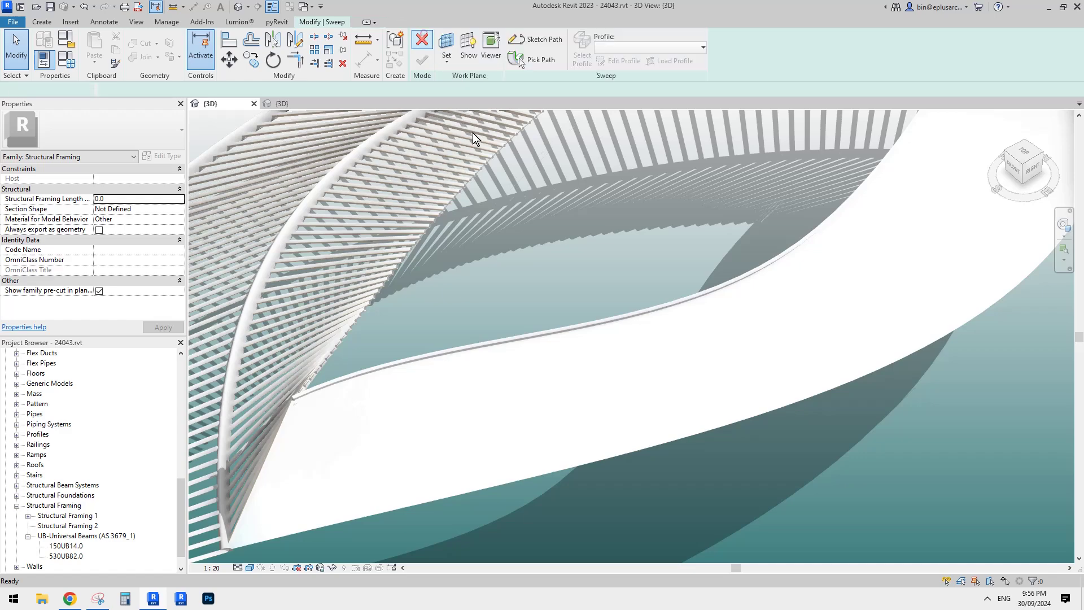
{"action": "scroll", "coordinate": [509, 175], "scroll_direction": "up", "scroll_amount": 5}
{"action": "left_click", "coordinate": [428, 41]}
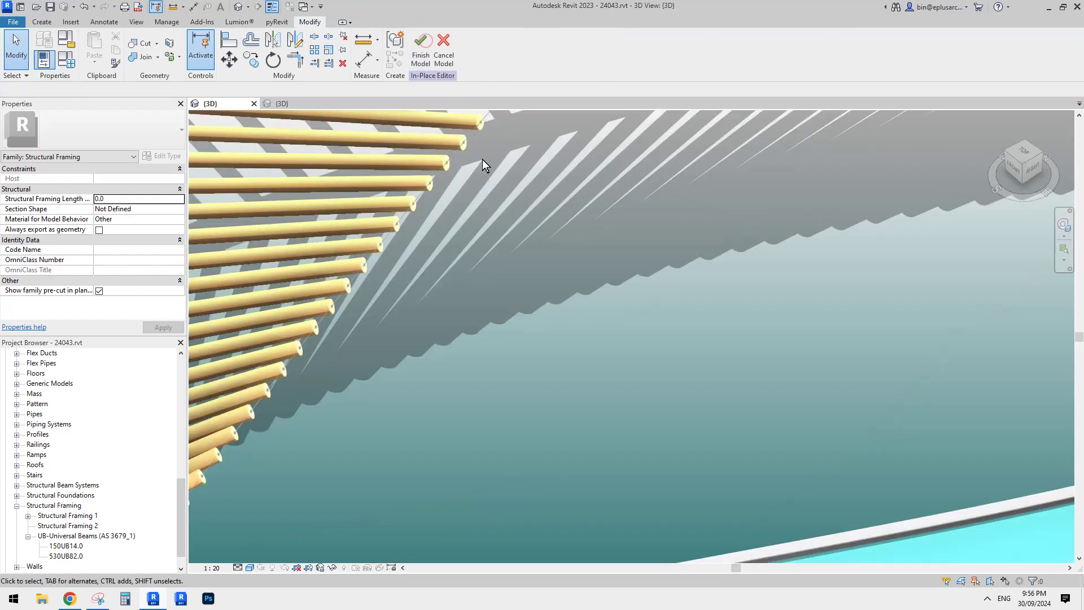
{"action": "left_click", "coordinate": [451, 43]}
Step: Reopen the mass for in-place editing and temporarily hide the dark tube form along the rods' outer curve
{"action": "scroll", "coordinate": [490, 186], "scroll_direction": "down", "scroll_amount": 3}
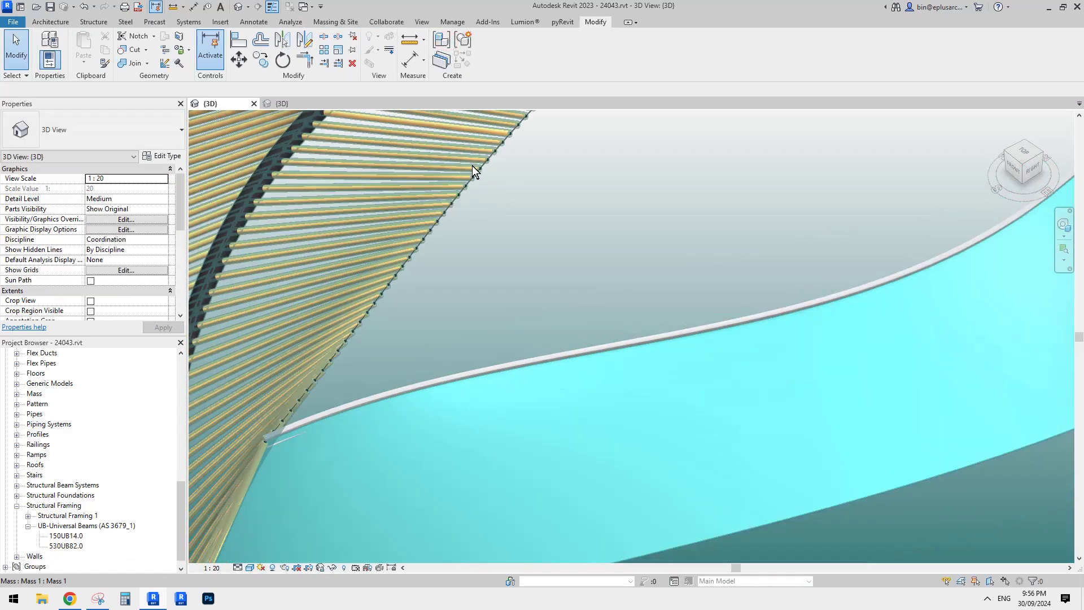
{"action": "left_click", "coordinate": [456, 164]}
{"action": "scroll", "coordinate": [446, 162], "scroll_direction": "down", "scroll_amount": 3}
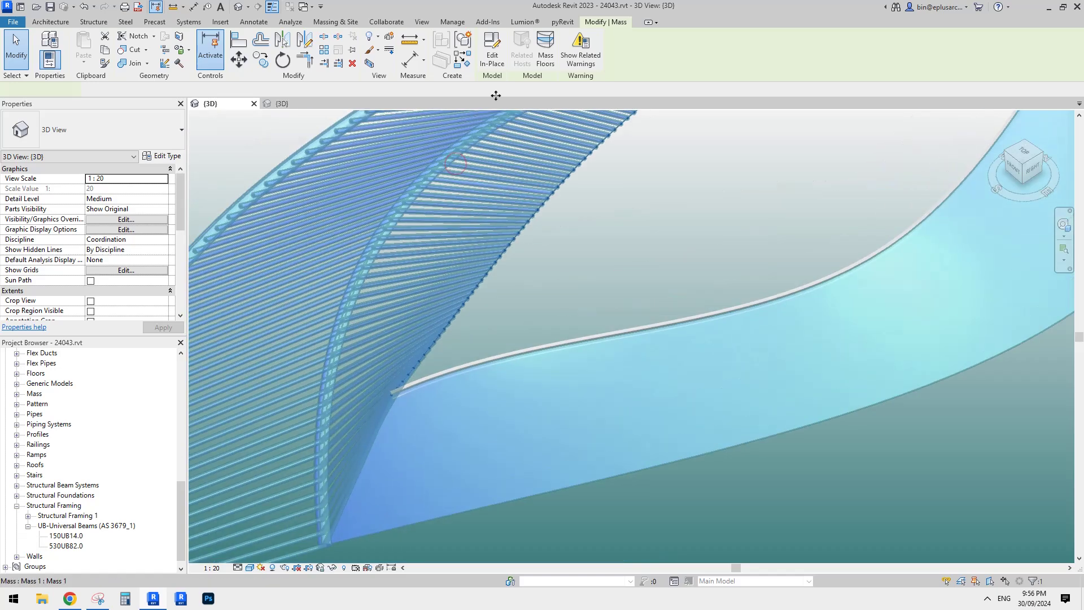
{"action": "double_click", "coordinate": [448, 259]}
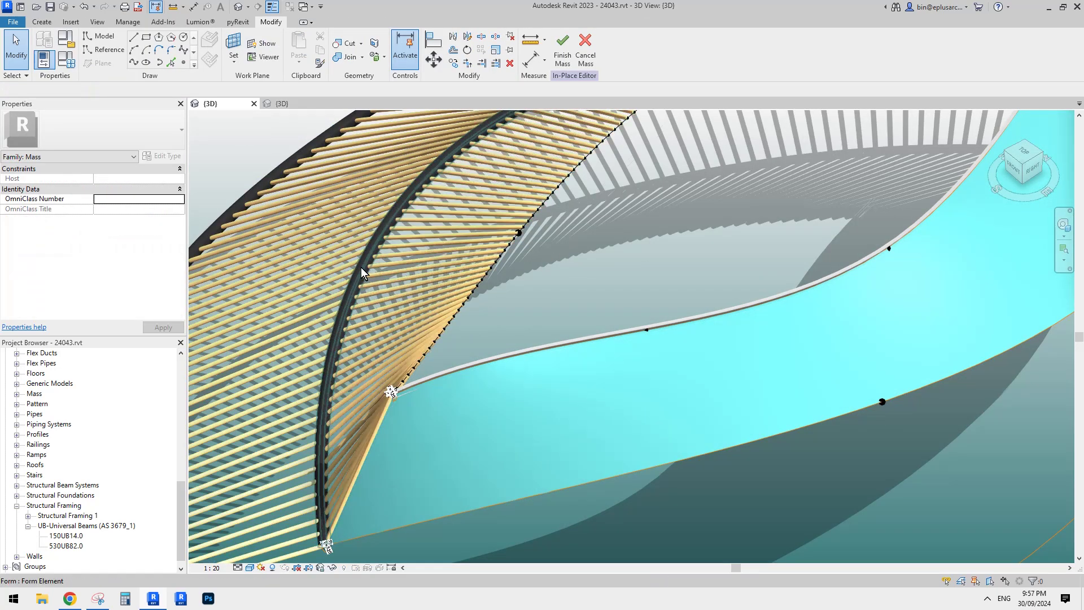
{"action": "left_click", "coordinate": [362, 268]}
{"action": "key", "text": "h"}
{"action": "key", "text": "h"}
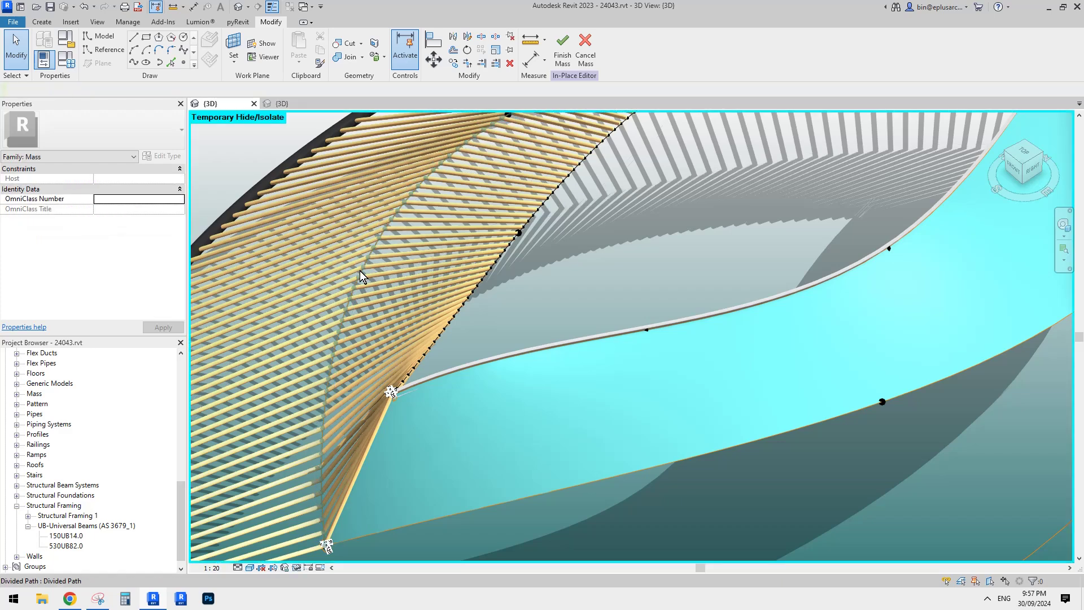
{"action": "scroll", "coordinate": [360, 270], "scroll_direction": "up", "scroll_amount": 6}
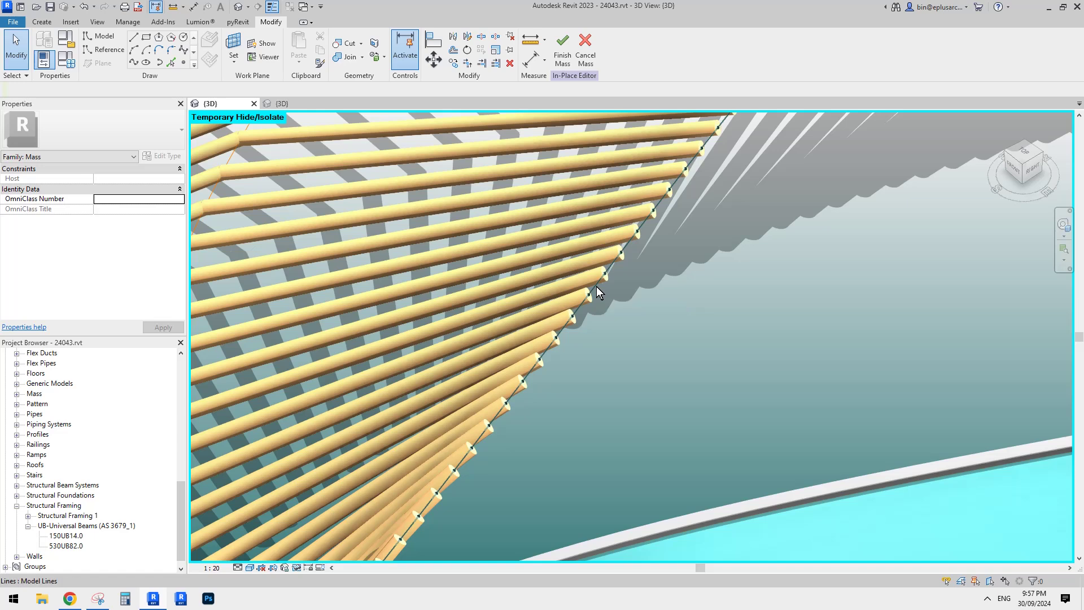
Step: Convert the model line through the rods' inner ends into a reference line
{"action": "left_click", "coordinate": [597, 286]}
{"action": "left_click", "coordinate": [96, 261]}
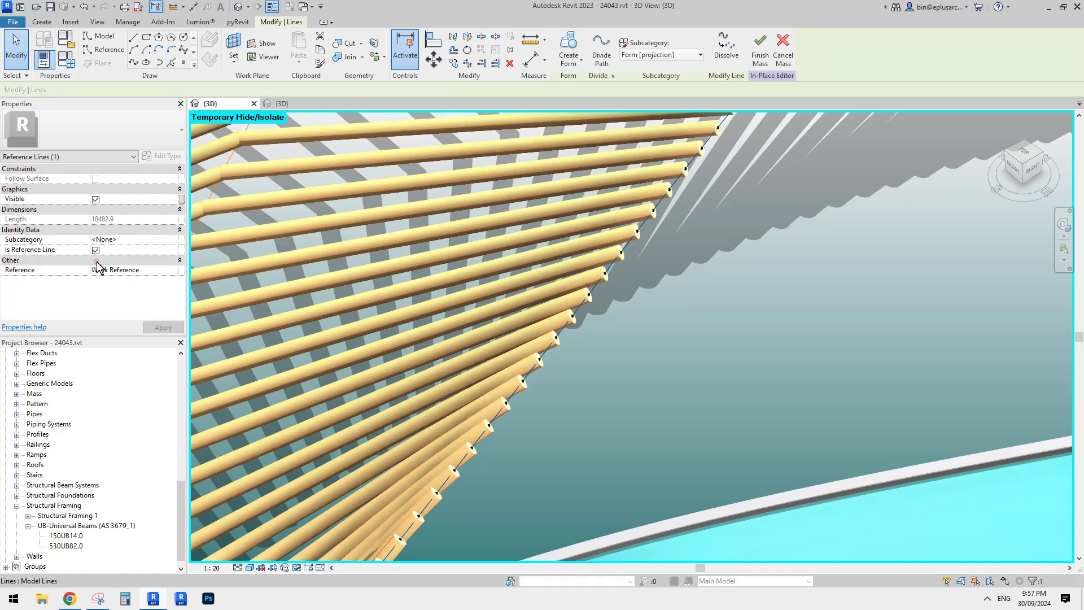
{"action": "mouse_move", "coordinate": [692, 298]}
{"action": "middle_mouse_down", "text": "shift"}
{"action": "mouse_move", "coordinate": [710, 296]}
{"action": "mouse_move", "coordinate": [699, 307]}
{"action": "middle_mouse_up", "text": "shift"}
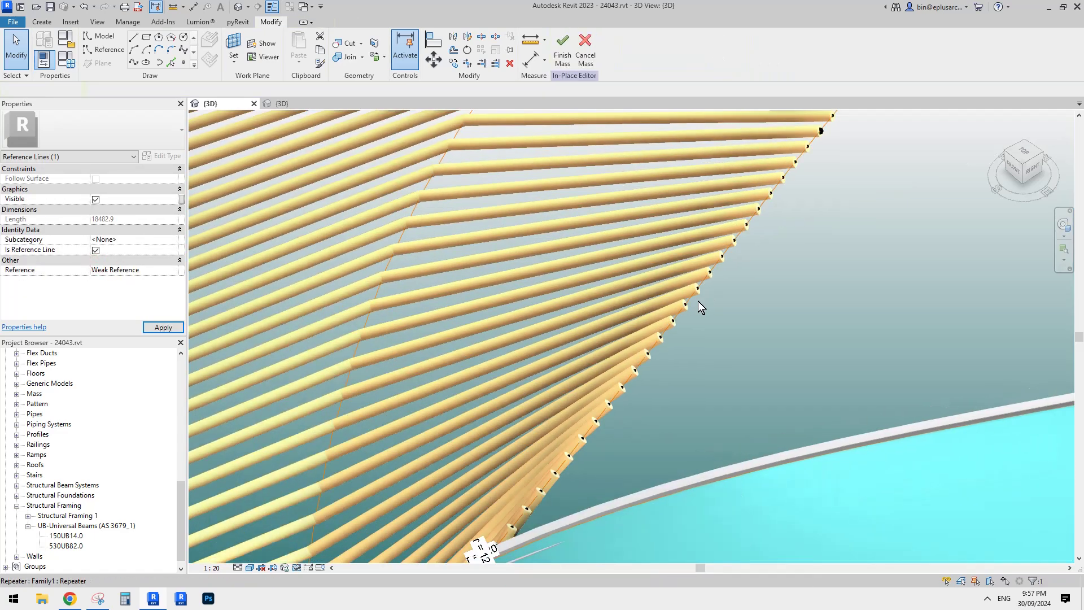
{"action": "key", "text": "Escape"}
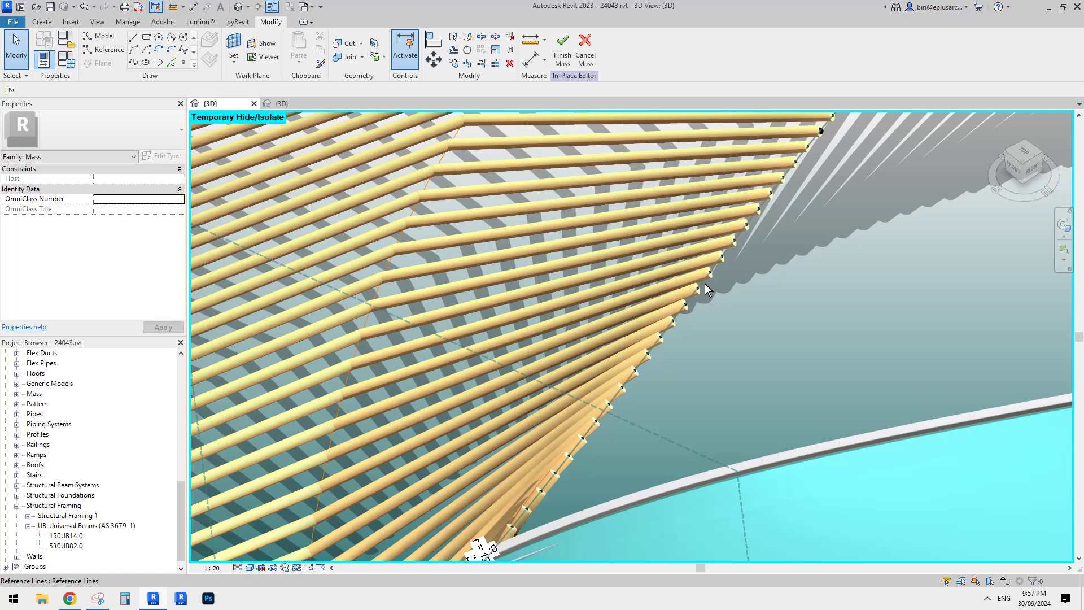
Step: Create a surface form between the reference line at the rods' inner ends and the middle reference line
{"action": "left_click", "coordinate": [706, 289]}
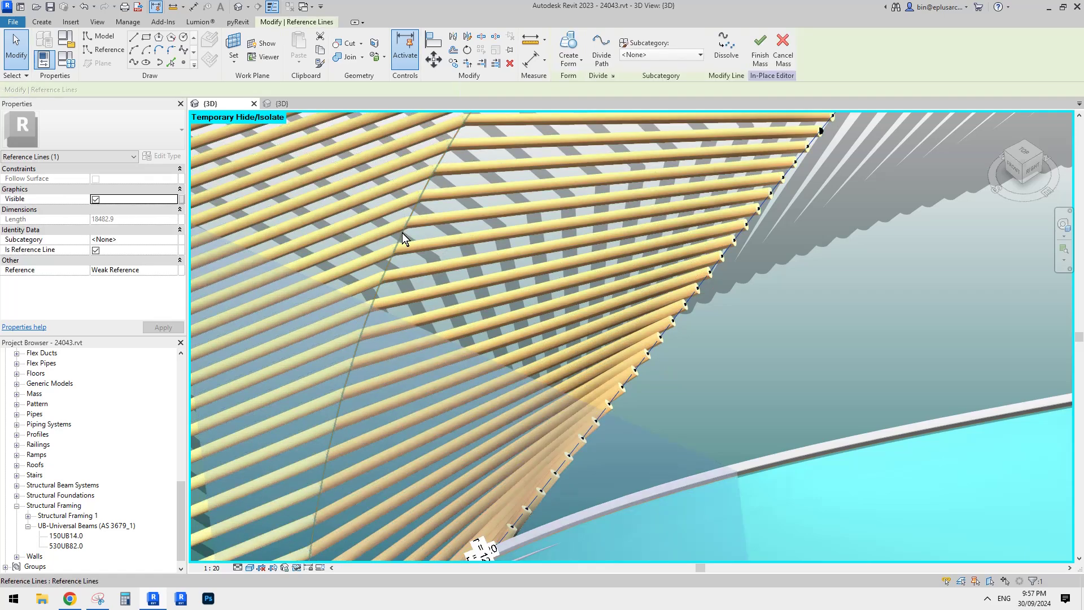
{"action": "left_click", "coordinate": [402, 233], "text": "ctrl"}
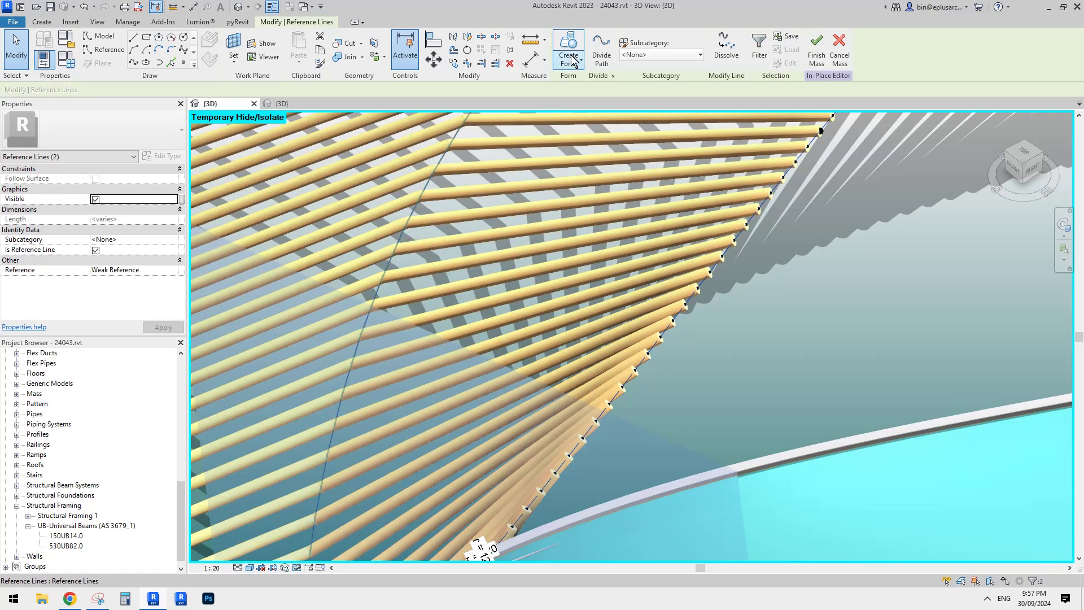
{"action": "scroll", "coordinate": [723, 228], "scroll_direction": "down", "scroll_amount": 2}
{"action": "key", "text": "Escape"}
{"action": "scroll", "coordinate": [677, 256], "scroll_direction": "down", "scroll_amount": 4}
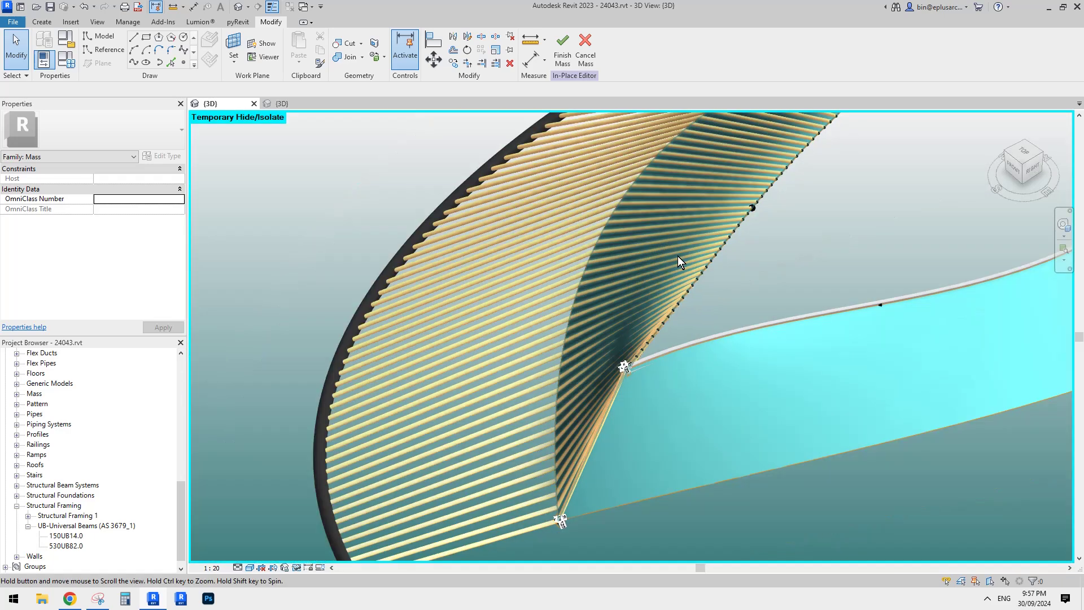
Step: Link the new surface form's visibility to a new family parameter named vis and finish the mass
{"action": "middle_click_drag", "start_coordinate": [706, 250], "coordinate": [923, 338], "text": "shift"}
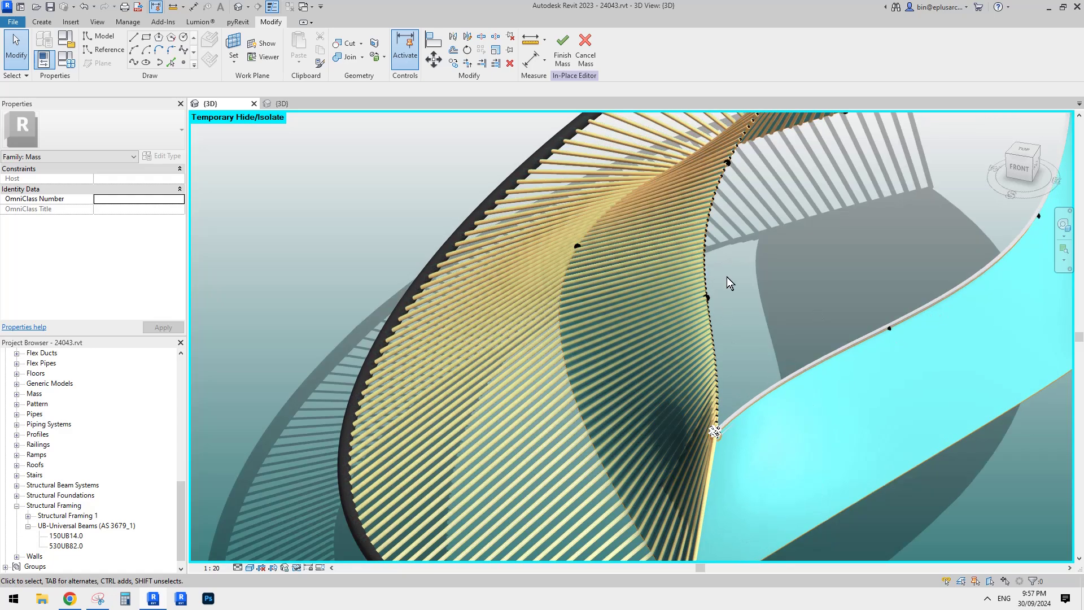
{"action": "middle_click_drag", "start_coordinate": [726, 283], "coordinate": [813, 396], "text": "shift"}
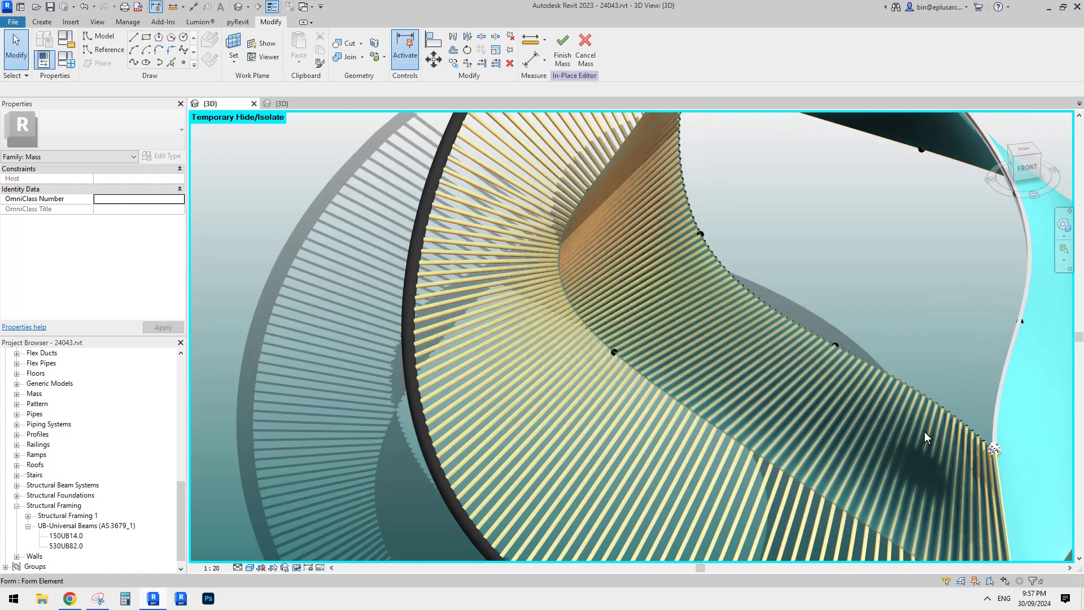
{"action": "scroll", "coordinate": [805, 402], "scroll_direction": "up", "scroll_amount": 2}
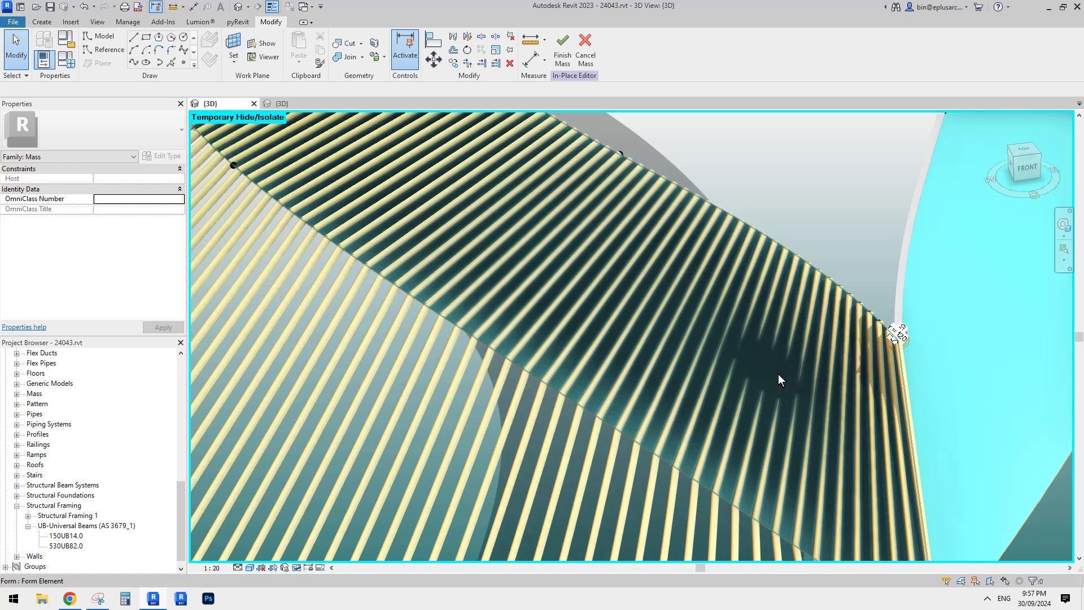
{"action": "left_click", "coordinate": [778, 374]}
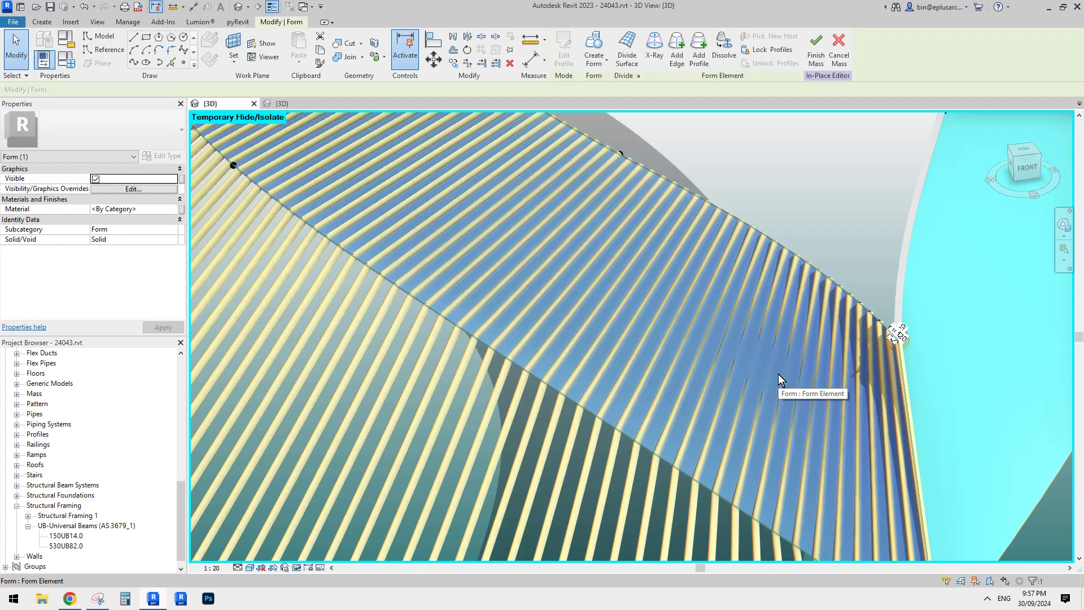
{"action": "left_click", "coordinate": [182, 179]}
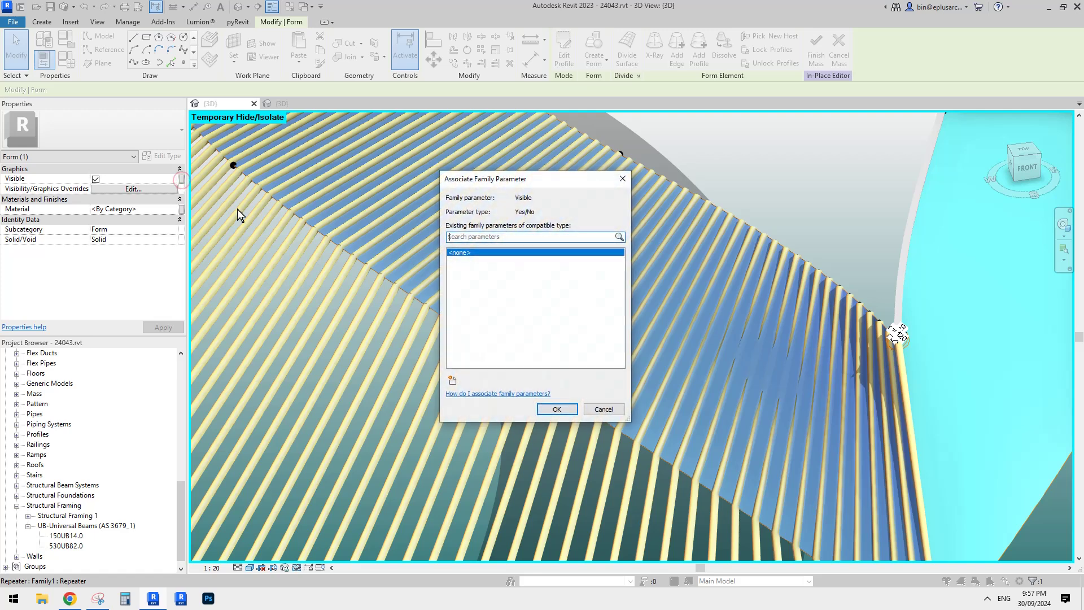
{"action": "type", "text": "vis"}
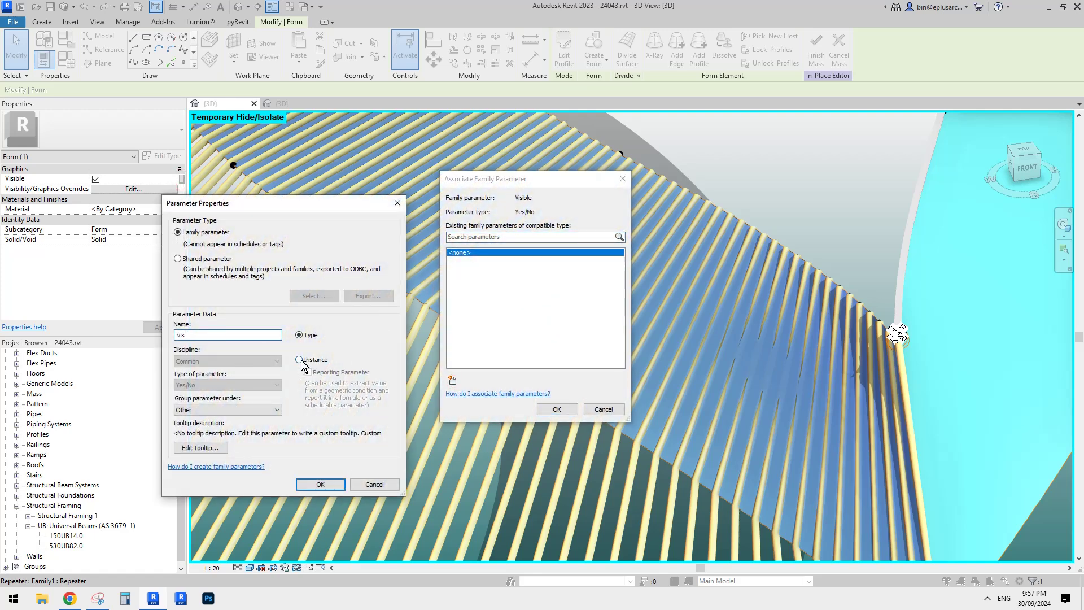
{"action": "left_click", "coordinate": [320, 485]}
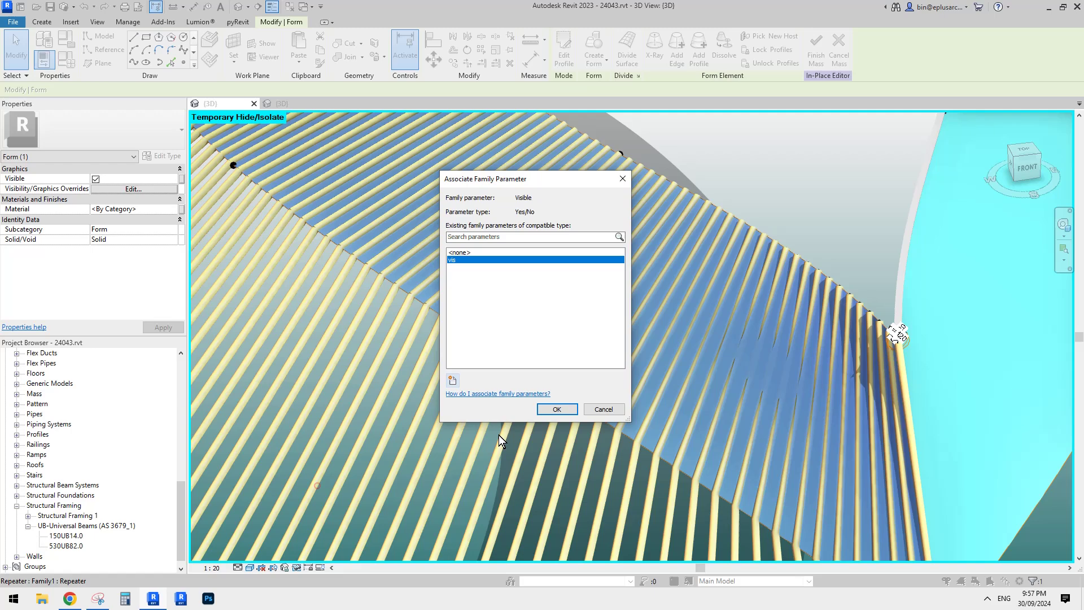
{"action": "left_click", "coordinate": [557, 409]}
{"action": "left_click", "coordinate": [816, 48]}
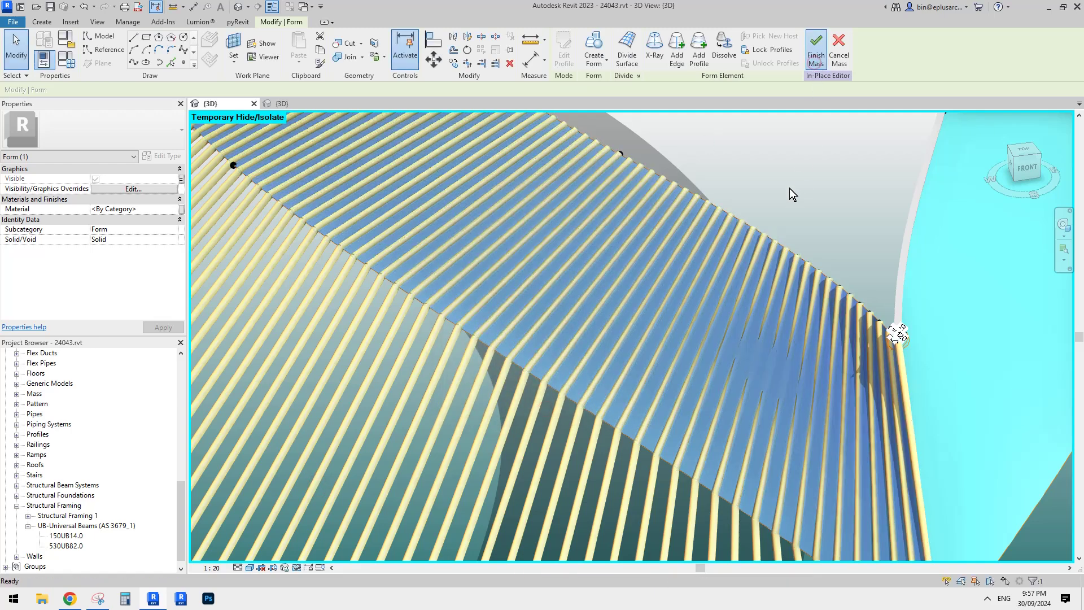
{"action": "key", "text": "Escape"}
Step: Create an in-place model in the Structural Framing category, keeping the default name
{"action": "scroll", "coordinate": [718, 279], "scroll_direction": "down", "scroll_amount": 5}
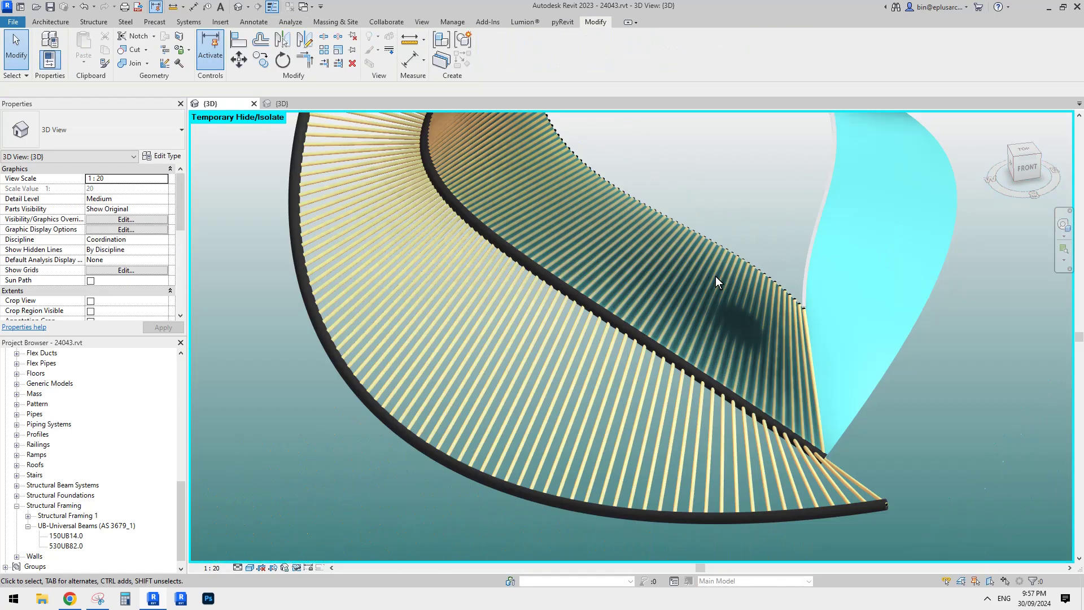
{"action": "middle_click_drag", "start_coordinate": [716, 276], "coordinate": [561, 290], "text": "shift"}
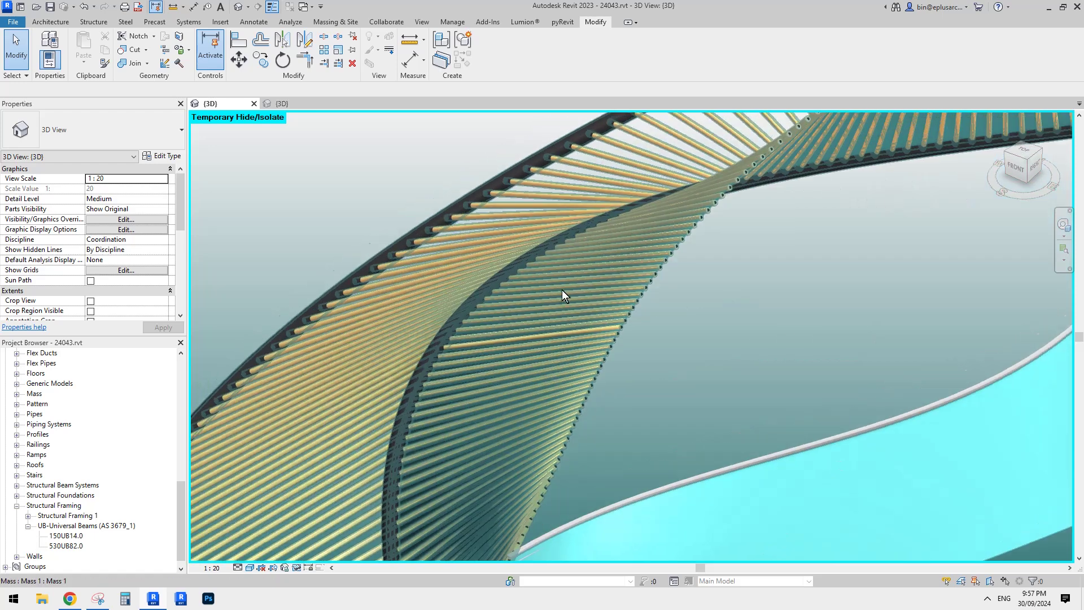
{"action": "left_click", "coordinate": [96, 22]}
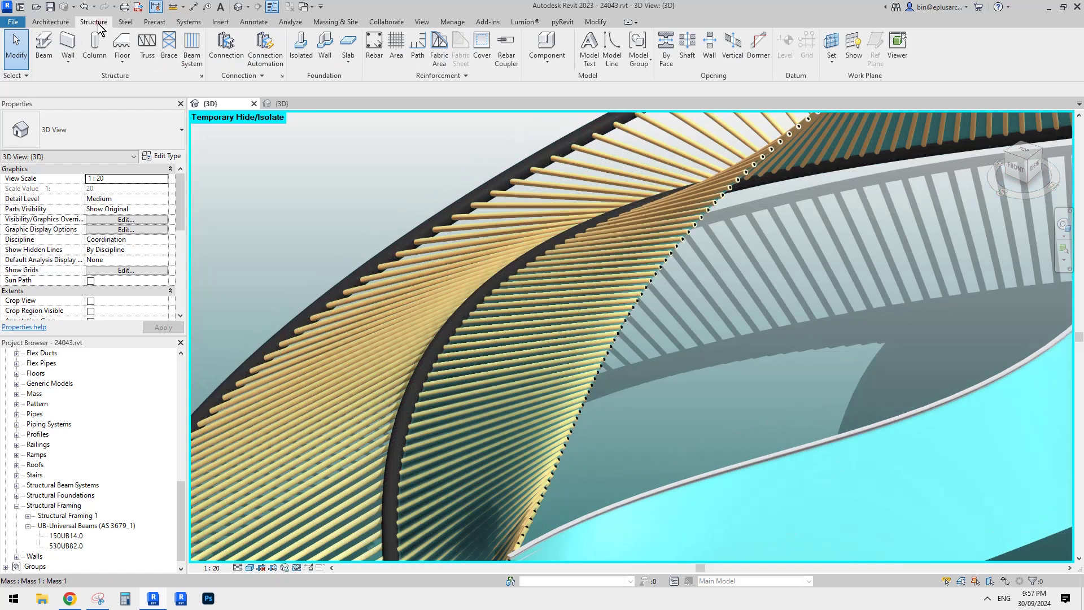
{"action": "left_click", "coordinate": [50, 21]}
{"action": "left_click", "coordinate": [134, 57]}
{"action": "left_click", "coordinate": [152, 106]}
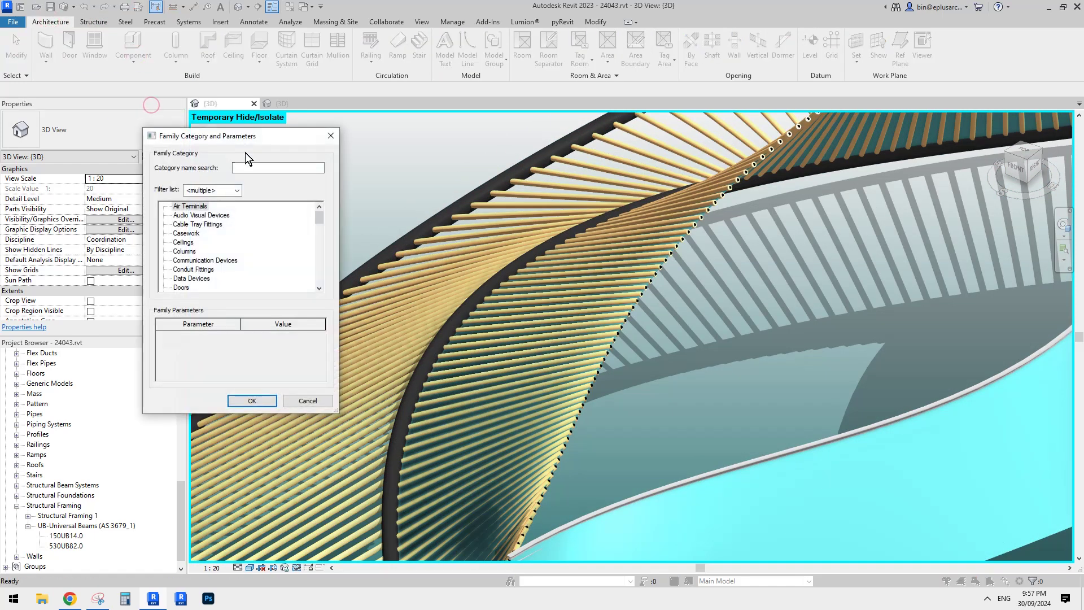
{"action": "scroll", "coordinate": [208, 249], "scroll_direction": "down", "scroll_amount": 10}
{"action": "left_click", "coordinate": [228, 256]}
{"action": "scroll", "coordinate": [217, 276], "scroll_direction": "down", "scroll_amount": 2}
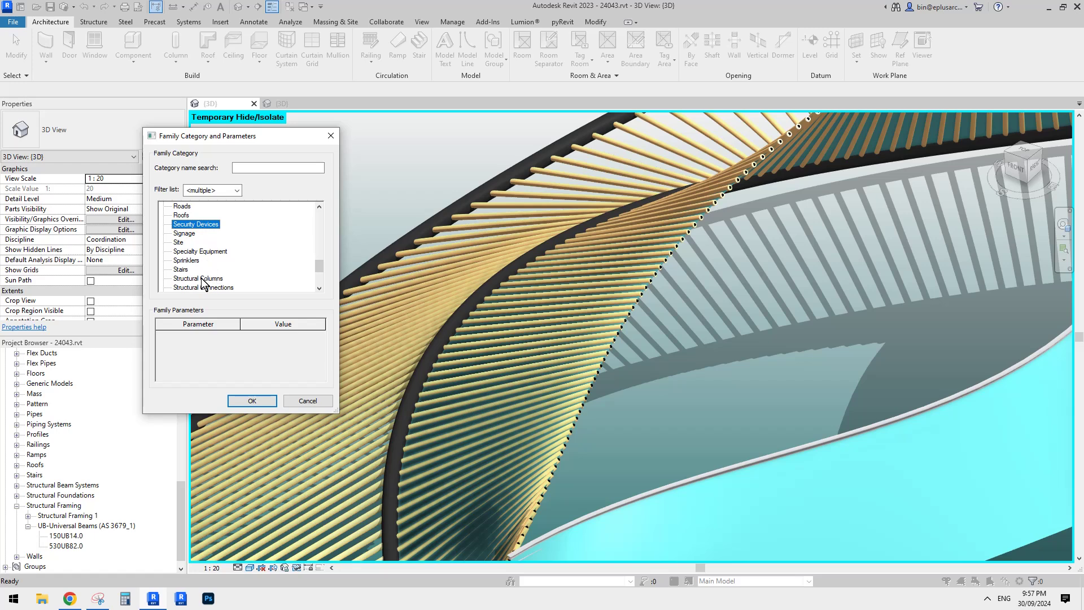
{"action": "scroll", "coordinate": [206, 281], "scroll_direction": "down", "scroll_amount": 1}
{"action": "left_click", "coordinate": [256, 400]}
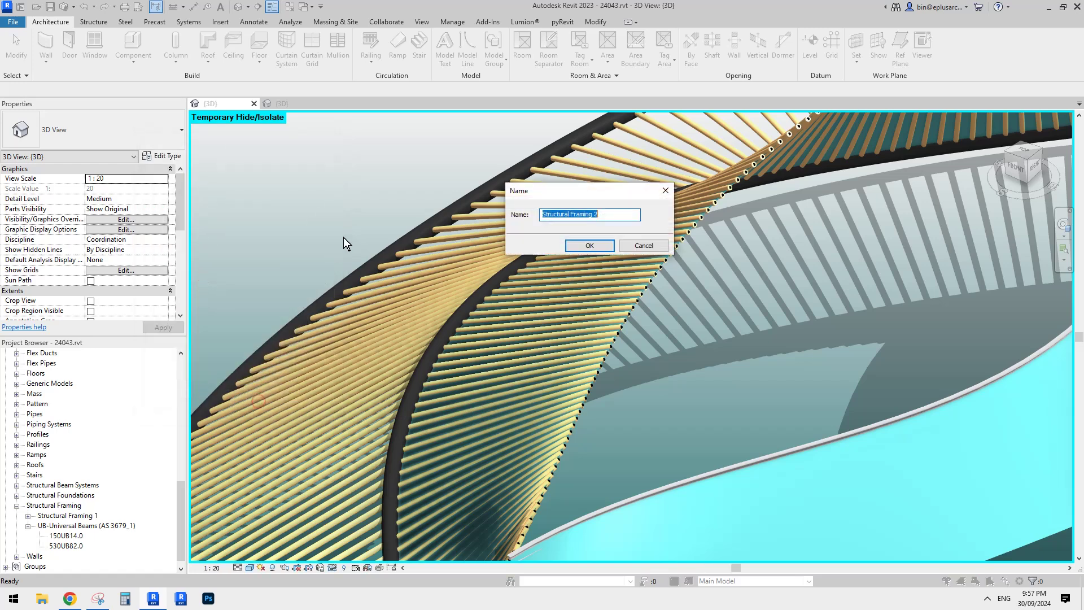
{"action": "left_click", "coordinate": [596, 246]}
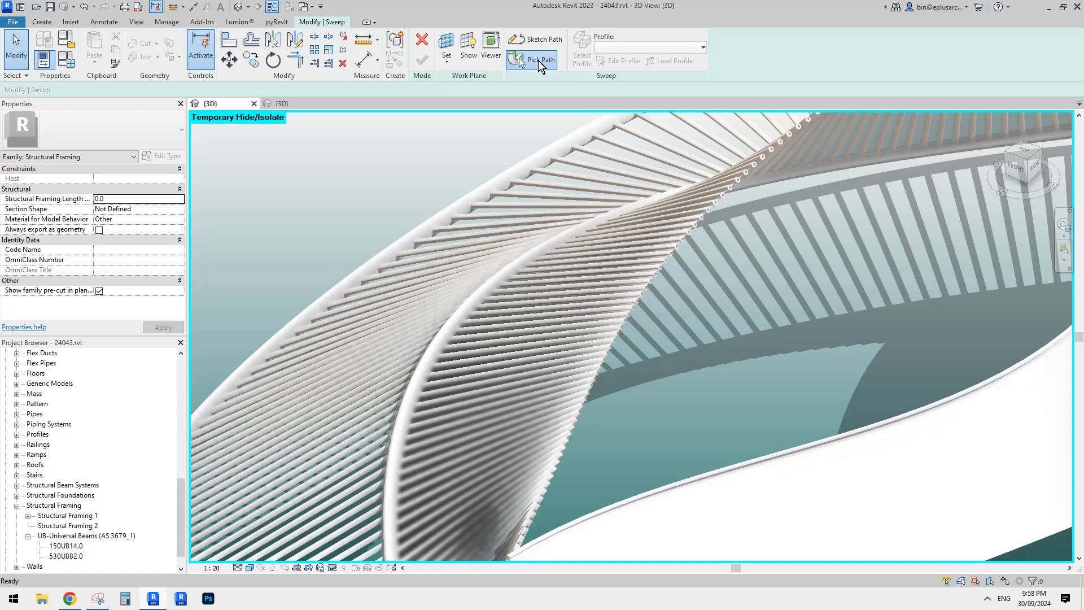
Step: Pick the mass surface's edge along the rods' inner ends as the path of a new sweep
{"action": "left_click", "coordinate": [539, 60]}
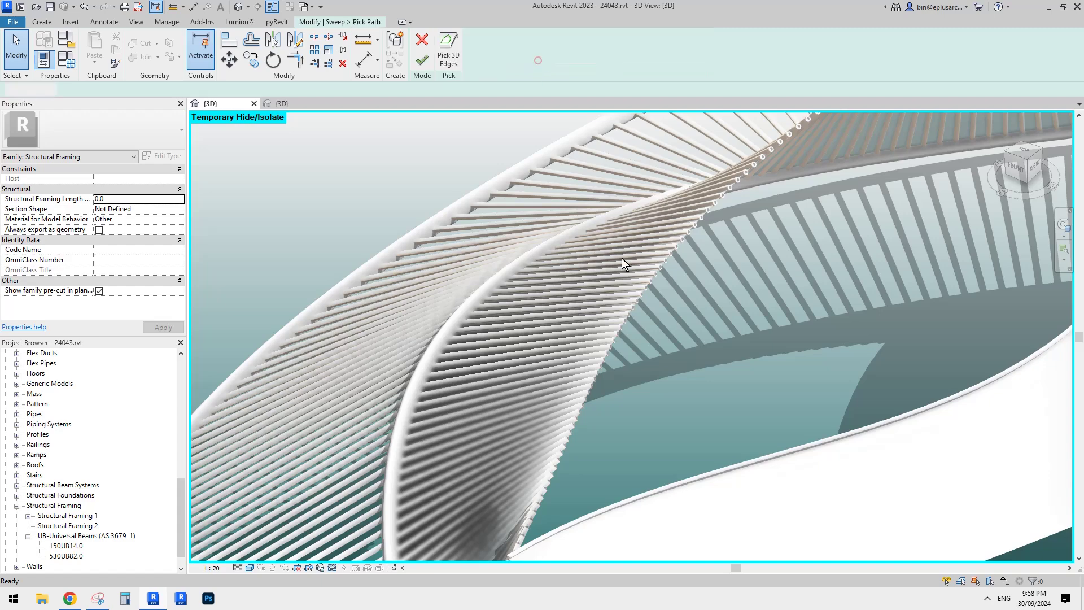
{"action": "scroll", "coordinate": [581, 431], "scroll_direction": "up", "scroll_amount": 3}
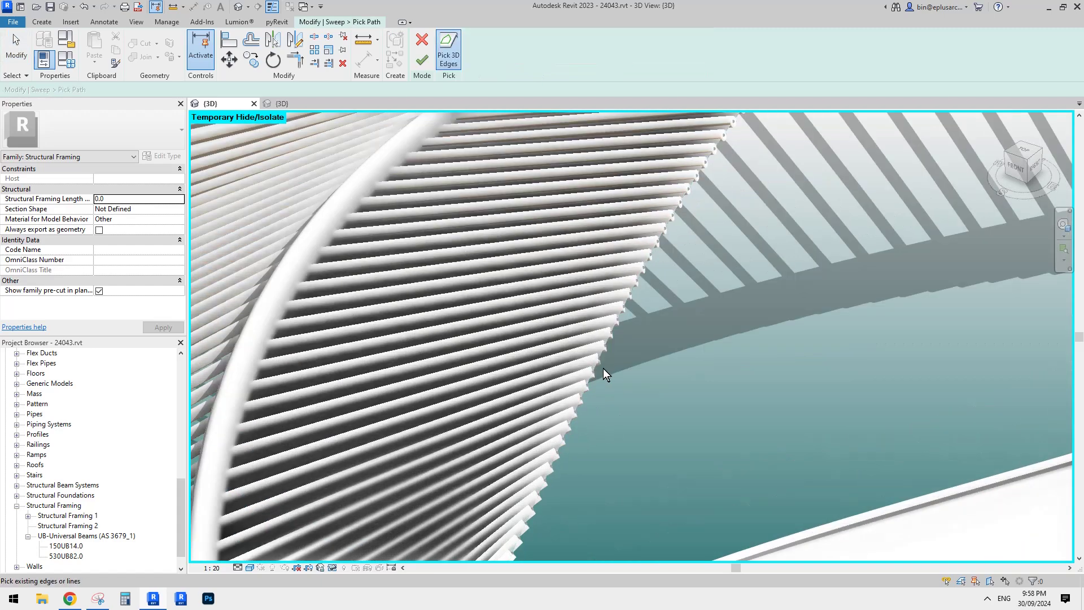
{"action": "scroll", "coordinate": [597, 367], "scroll_direction": "up", "scroll_amount": 4}
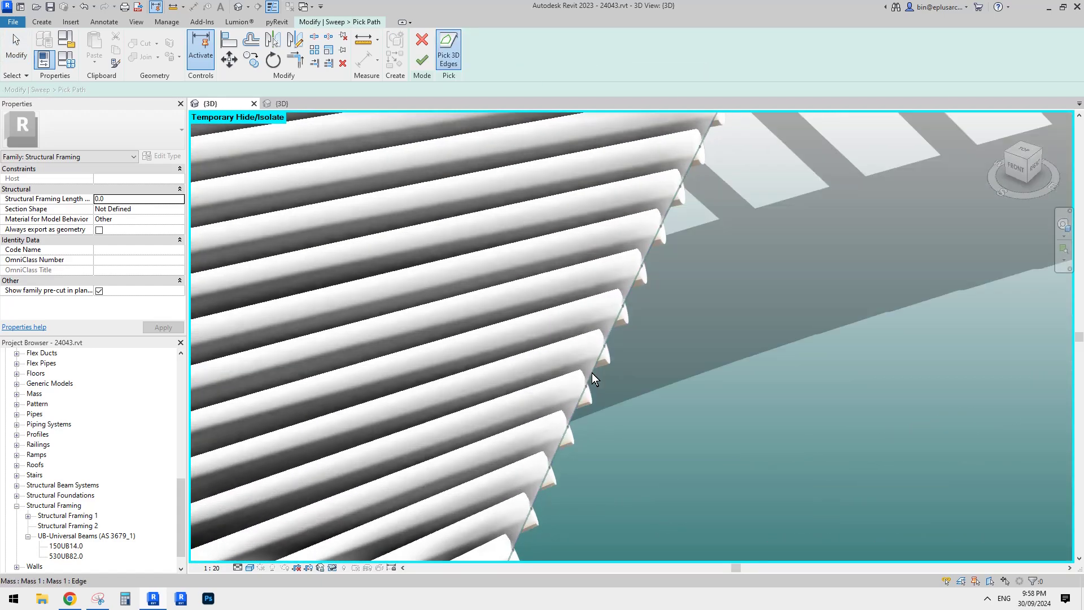
{"action": "left_click", "coordinate": [592, 373]}
{"action": "scroll", "coordinate": [585, 325], "scroll_direction": "down", "scroll_amount": 3}
{"action": "left_click", "coordinate": [428, 60]}
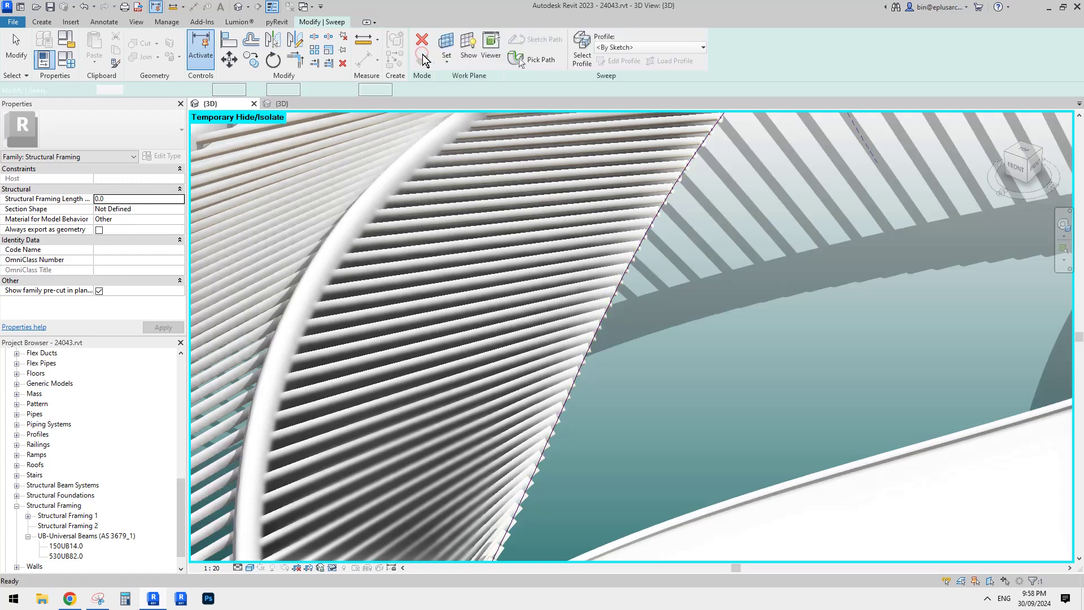
Step: Assign the Universal Beams-Profile-Medium profile to the sweep and finish it
{"action": "left_click", "coordinate": [641, 48]}
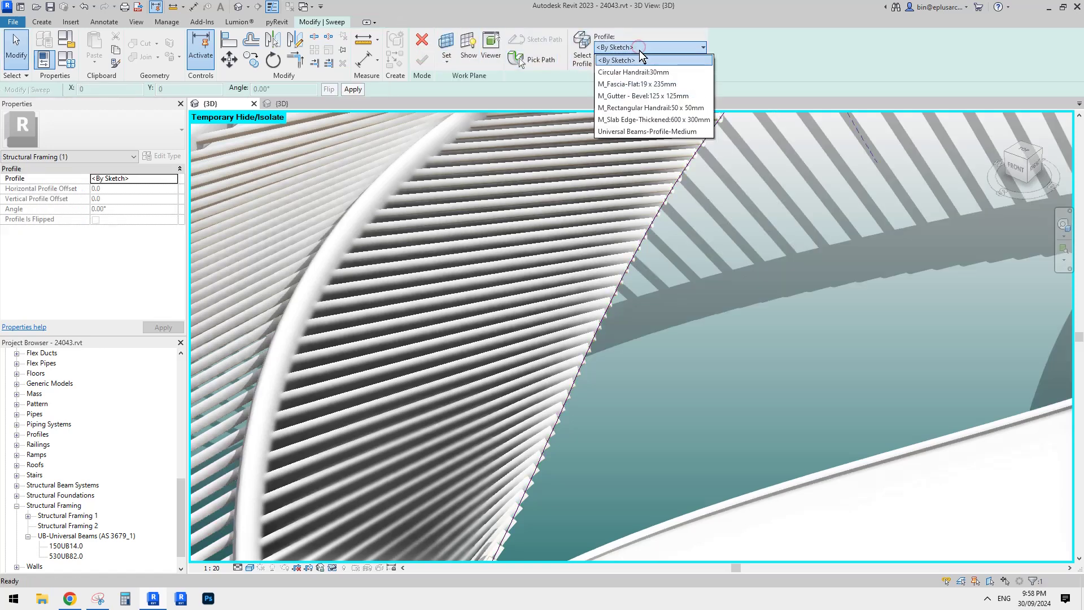
{"action": "left_click", "coordinate": [642, 136]}
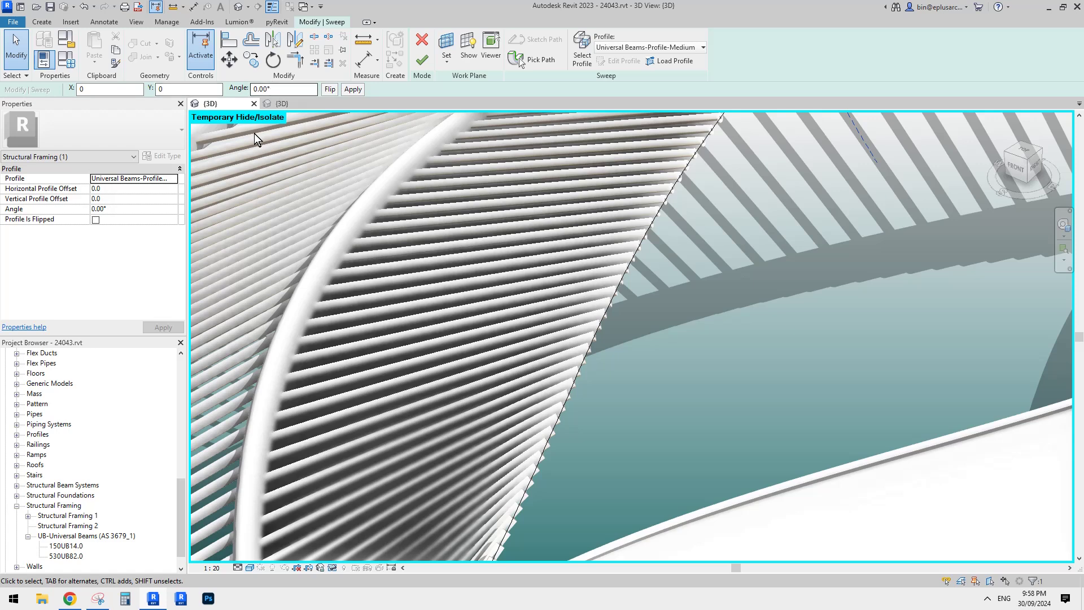
{"action": "left_click", "coordinate": [422, 60]}
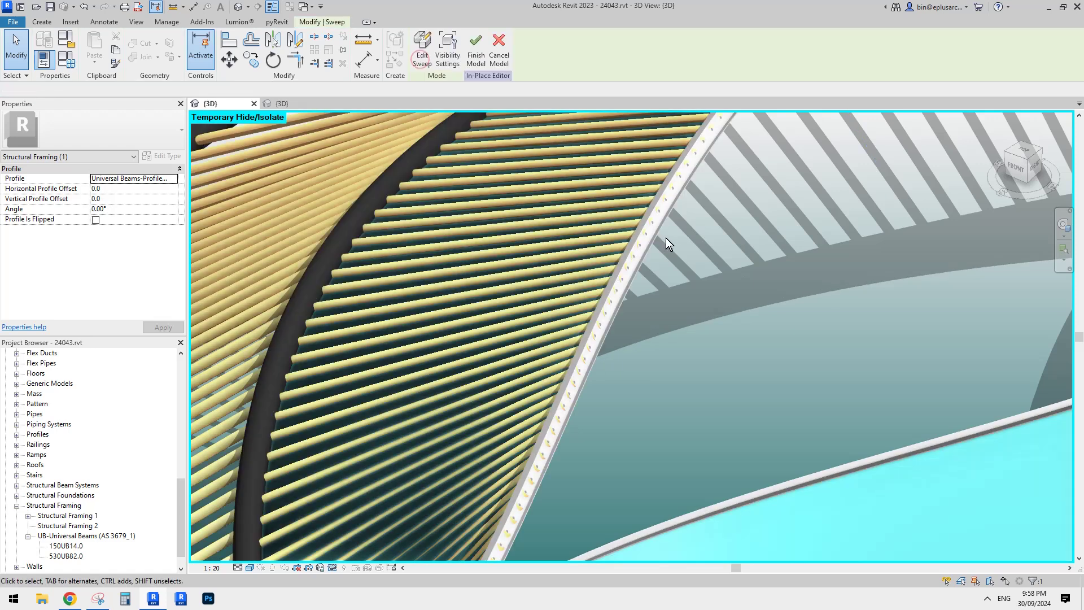
Step: Try a 30° profile angle on the sweep, set it to -30° instead, and finish the in-place model
{"action": "left_click", "coordinate": [129, 290]}
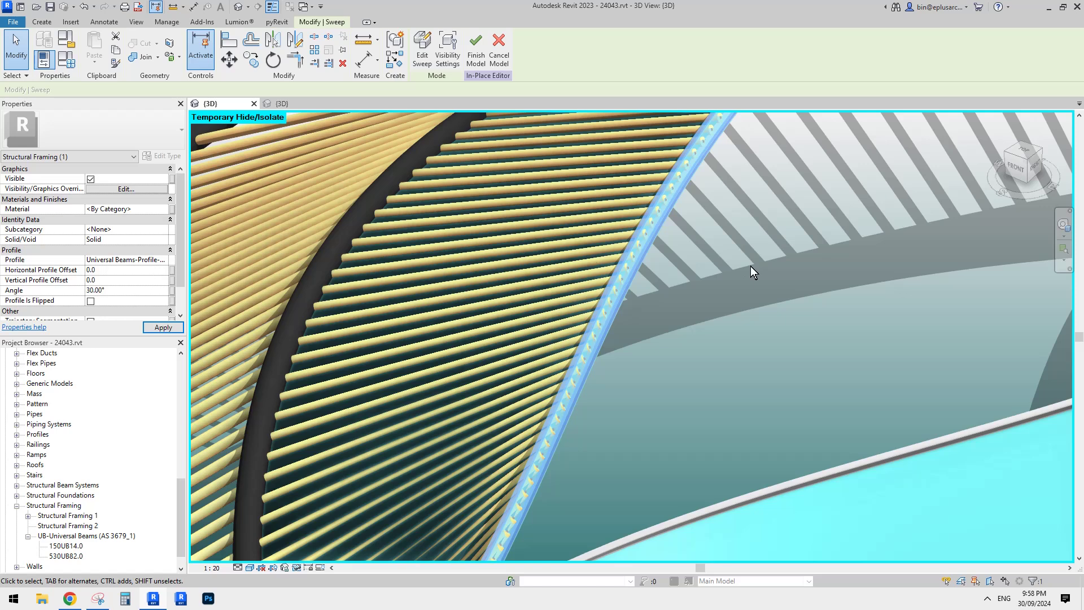
{"action": "left_click", "coordinate": [130, 289]}
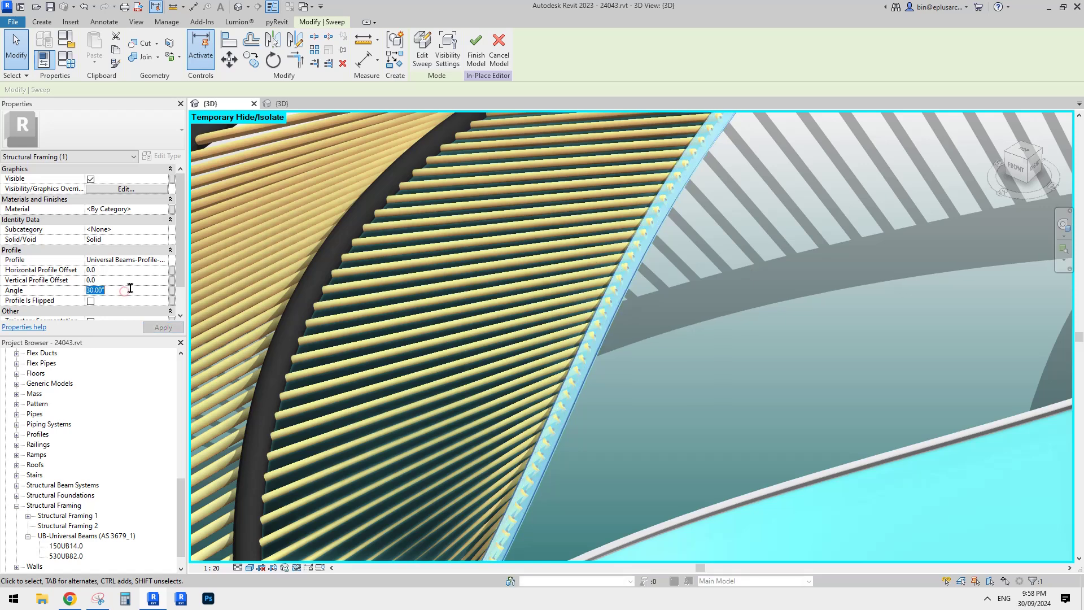
{"action": "type", "text": "-"}
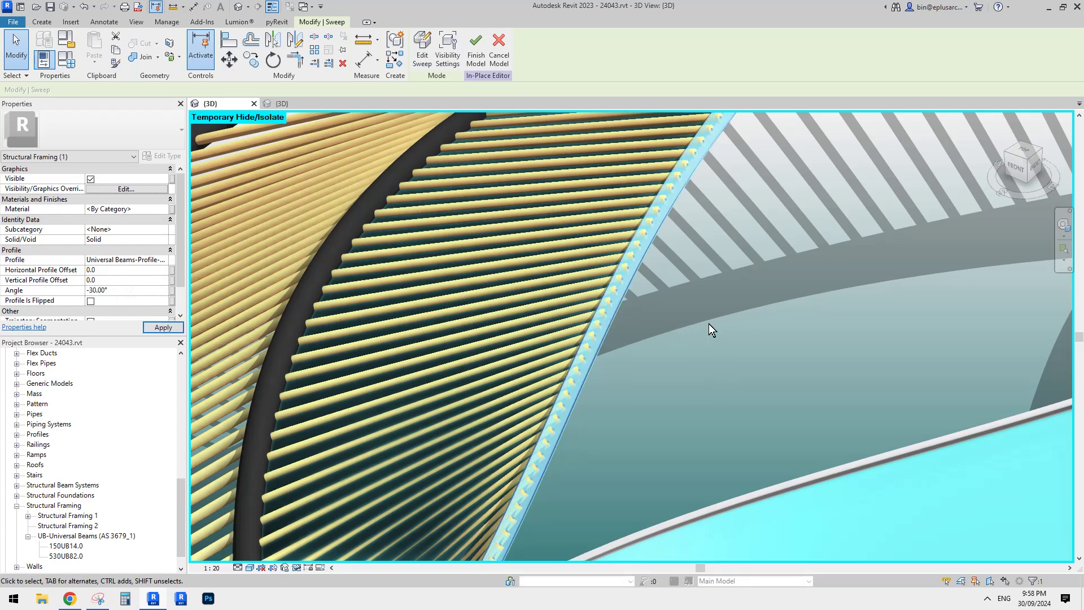
{"action": "middle_click_drag", "start_coordinate": [709, 358], "coordinate": [601, 315], "text": "shift"}
{"action": "left_click", "coordinate": [879, 321]}
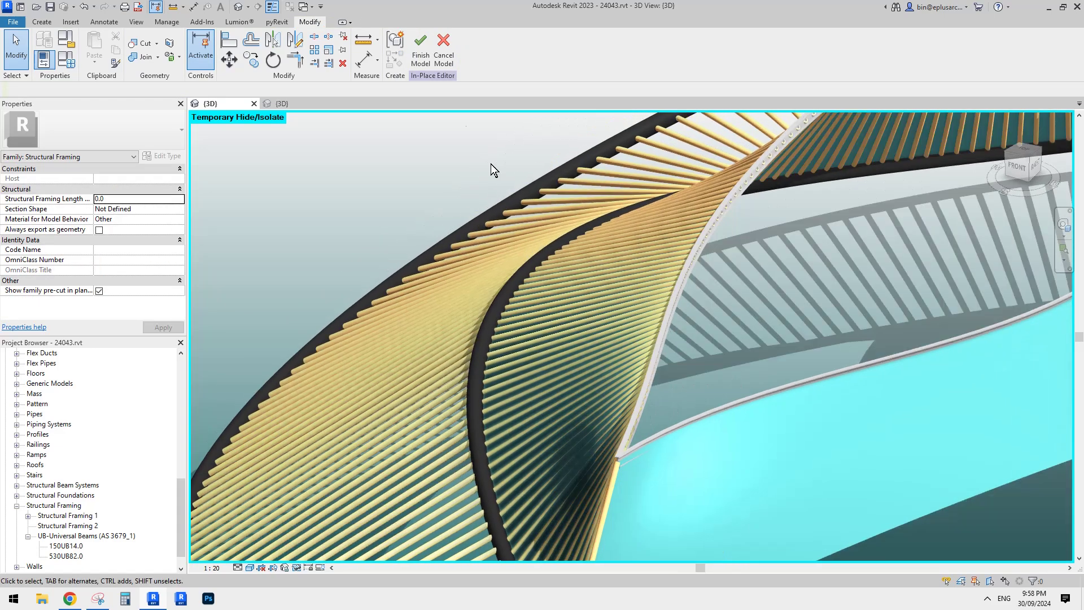
{"action": "left_click", "coordinate": [421, 48]}
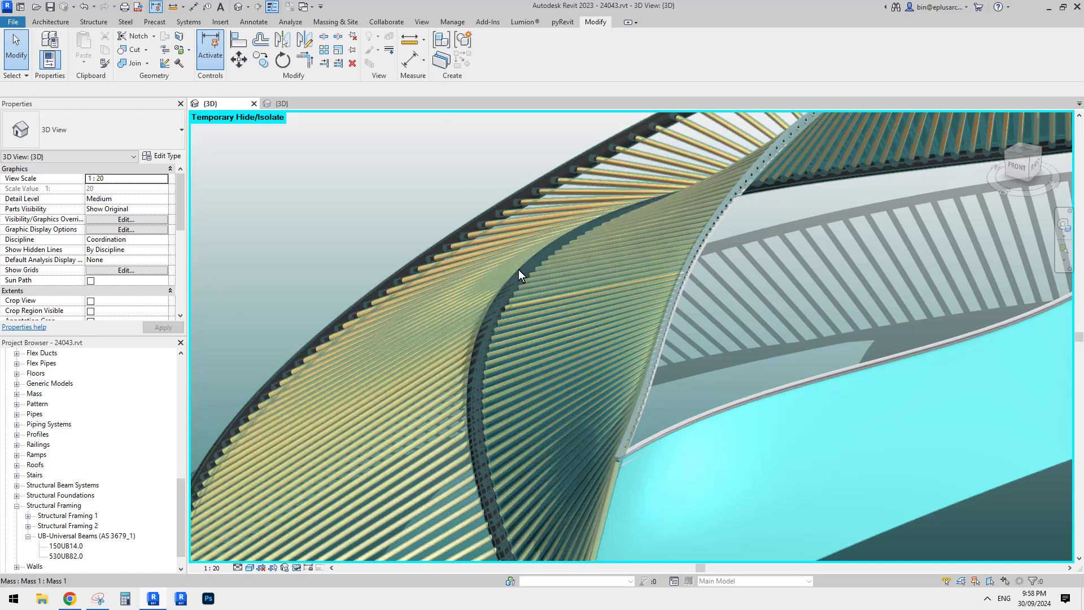
Step: Switch off the vis parameter of the mass carrying the rods and the surface
{"action": "left_click", "coordinate": [551, 316]}
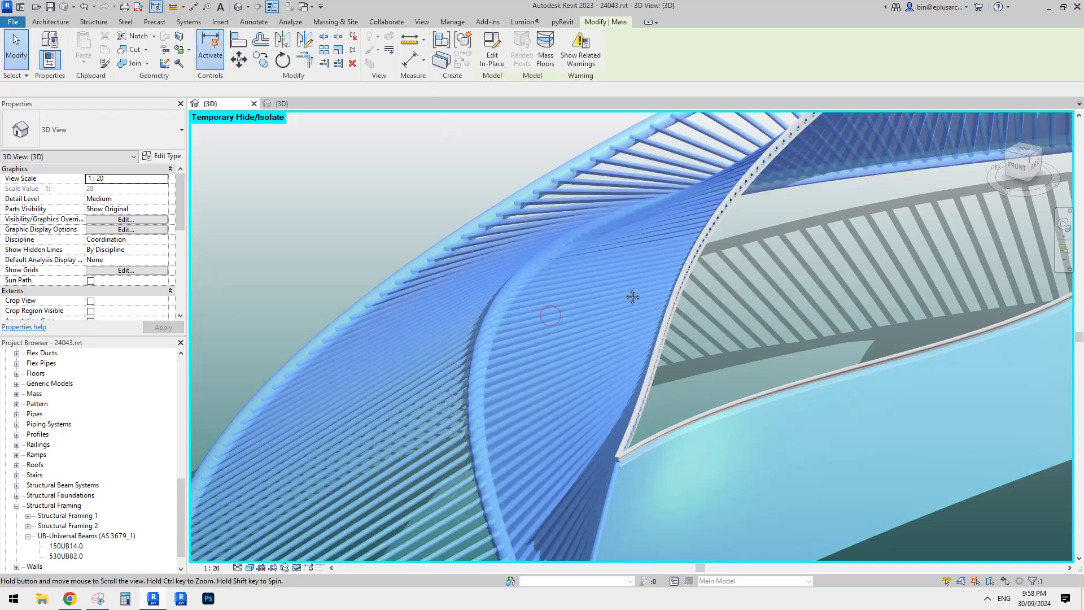
{"action": "middle_click_drag", "start_coordinate": [634, 297], "coordinate": [437, 301], "text": "shift"}
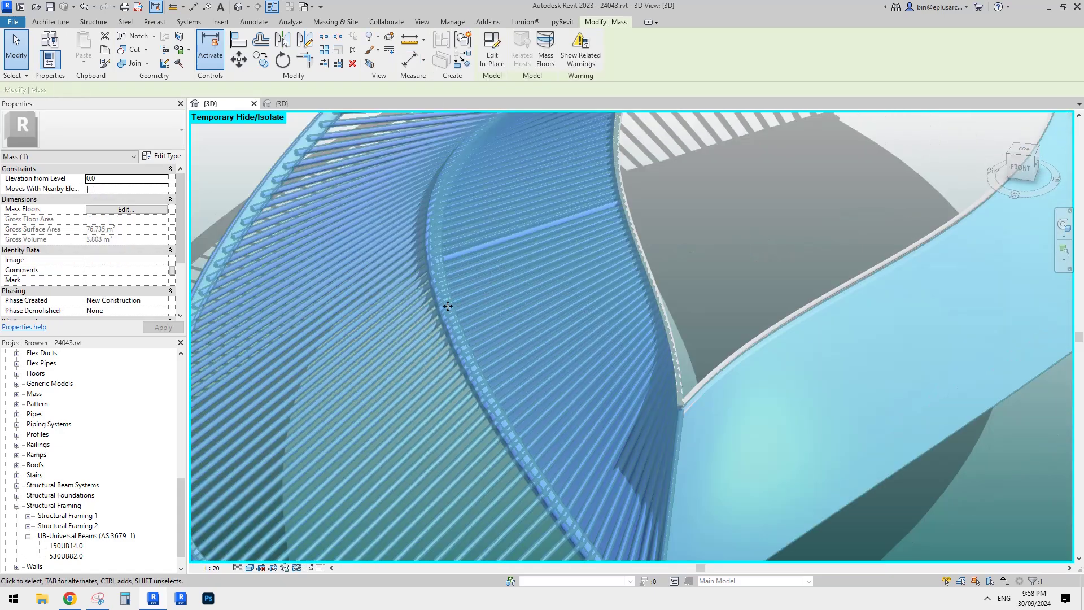
{"action": "scroll", "coordinate": [116, 266], "scroll_direction": "down", "scroll_amount": 3}
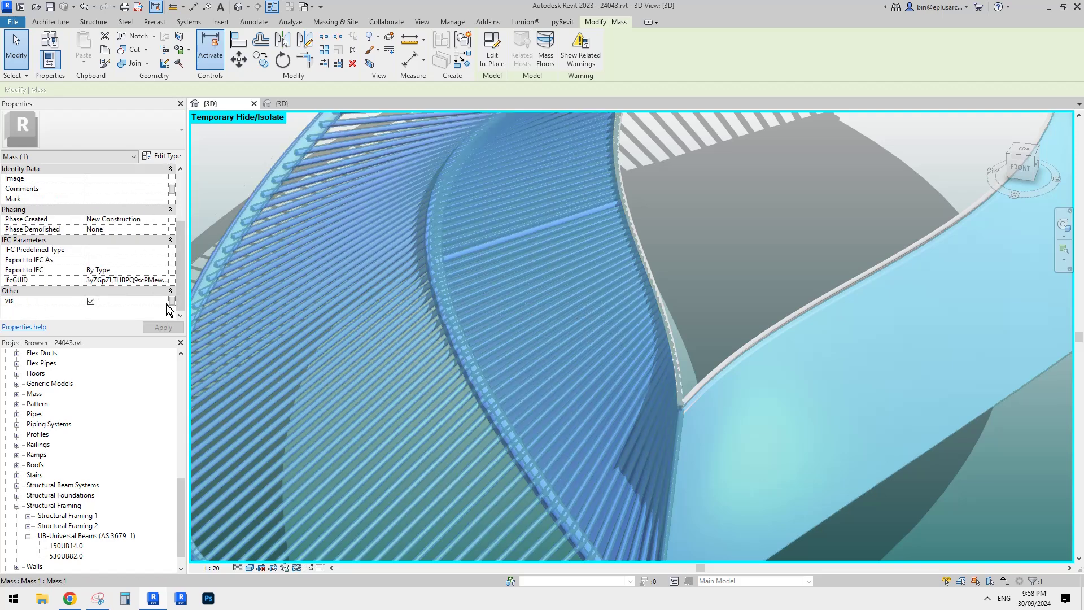
{"action": "left_click", "coordinate": [91, 302]}
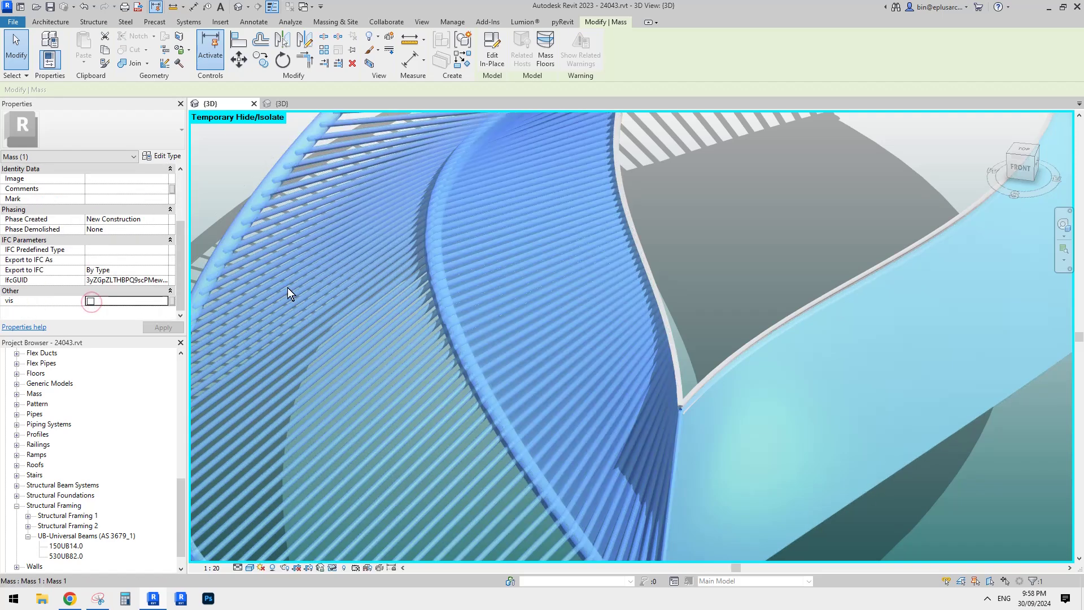
{"action": "left_click", "coordinate": [641, 223]}
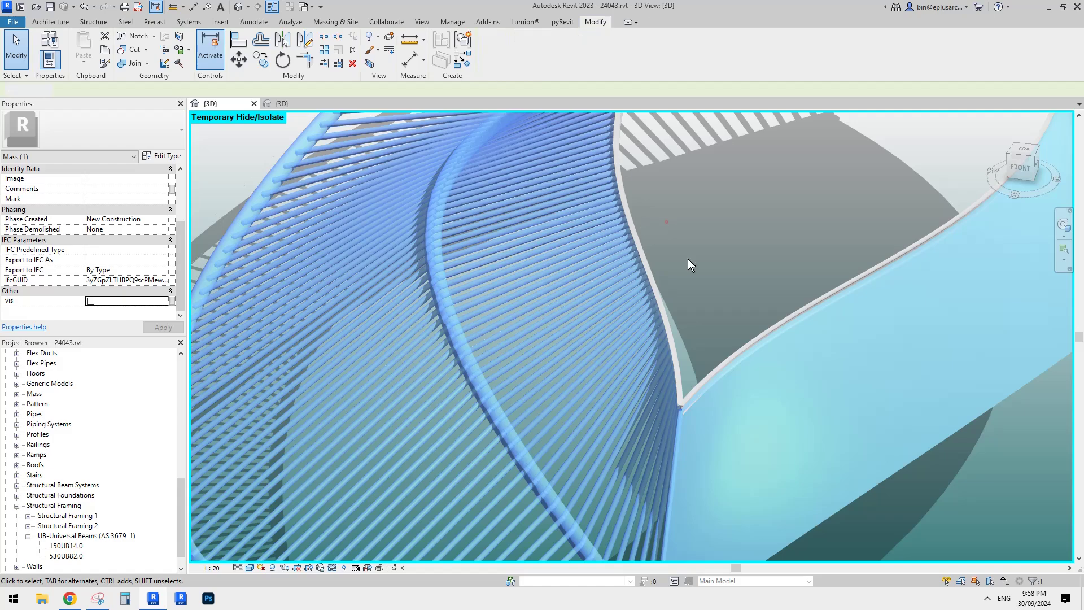
Step: Edit the mass in place, associate the surface form's Visible property with the vis family parameter, and finish the mass
{"action": "scroll", "coordinate": [689, 261], "scroll_direction": "down", "scroll_amount": 2}
{"action": "middle_click_drag", "start_coordinate": [695, 268], "coordinate": [869, 253], "text": "shift"}
{"action": "left_click", "coordinate": [818, 250]}
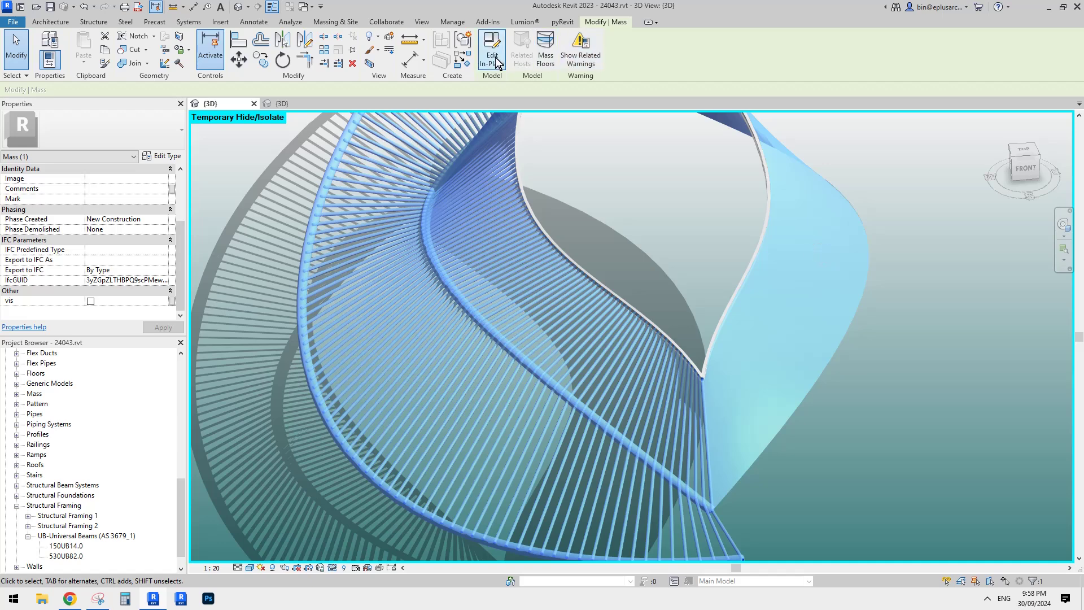
{"action": "left_click", "coordinate": [495, 57]}
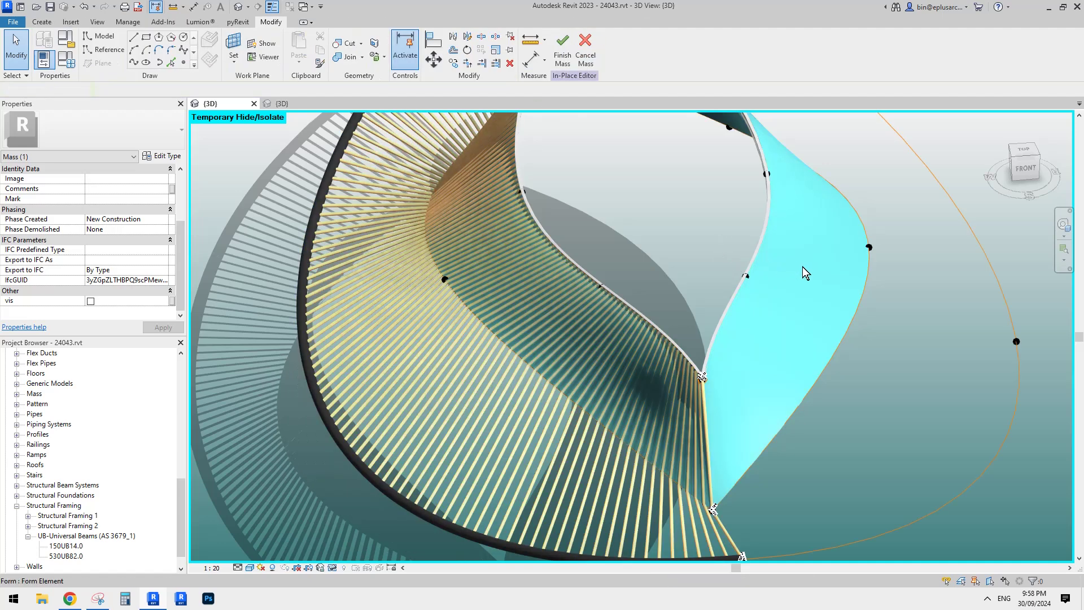
{"action": "left_click", "coordinate": [808, 266]}
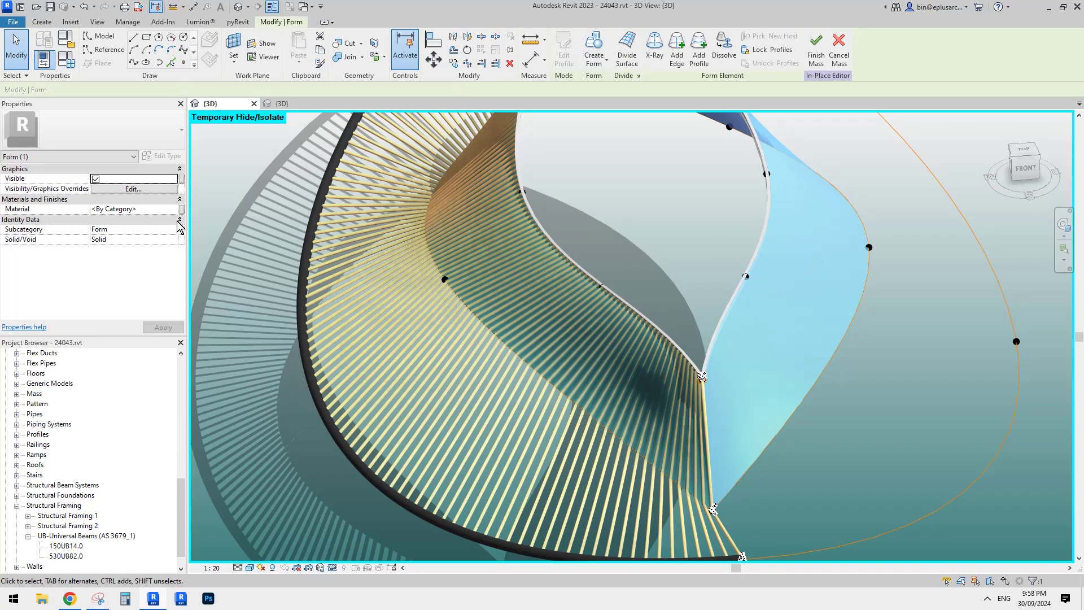
{"action": "left_click", "coordinate": [181, 179]}
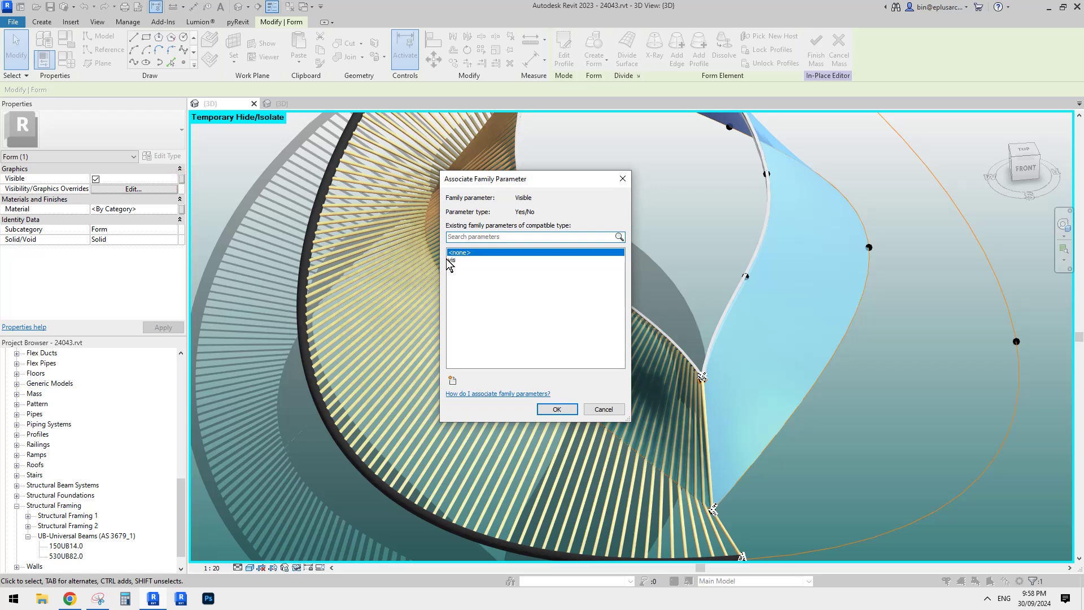
{"action": "left_click", "coordinate": [452, 260]}
{"action": "left_click", "coordinate": [556, 409]}
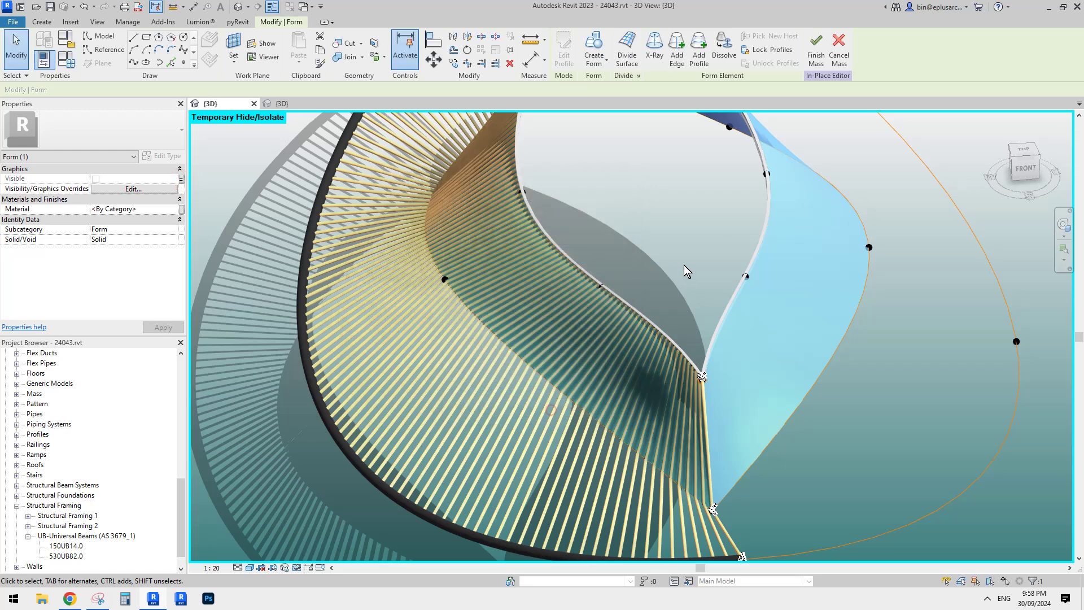
{"action": "left_click", "coordinate": [816, 55]}
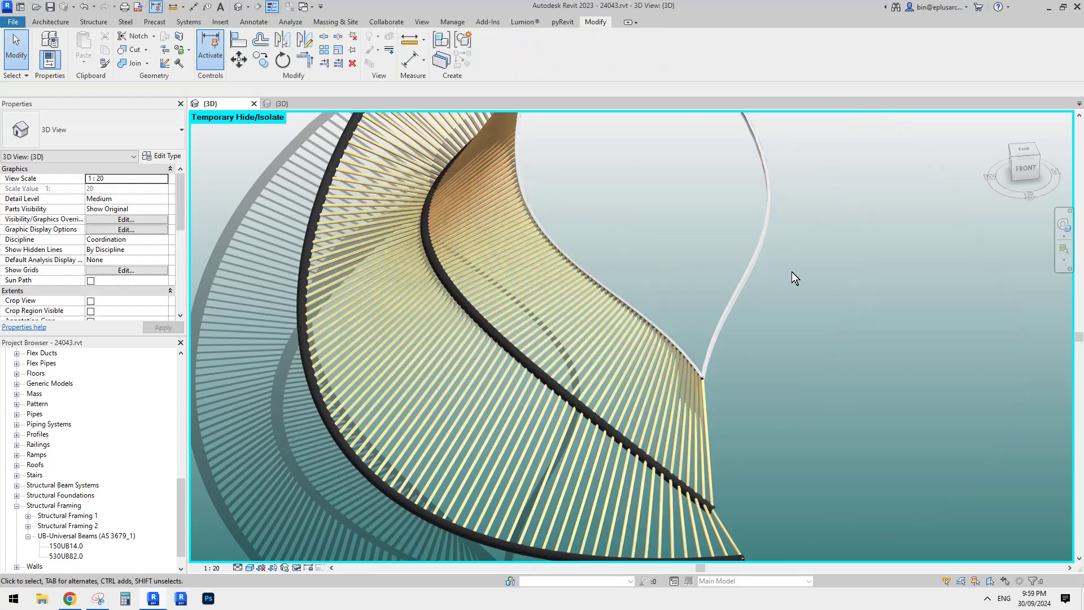
Step: Test the mass's vis parameter by switching it on and off again
{"action": "middle_click_drag", "start_coordinate": [595, 263], "coordinate": [642, 286], "text": "shift"}
{"action": "left_click", "coordinate": [642, 286]}
{"action": "scroll", "coordinate": [130, 253], "scroll_direction": "down", "scroll_amount": 3}
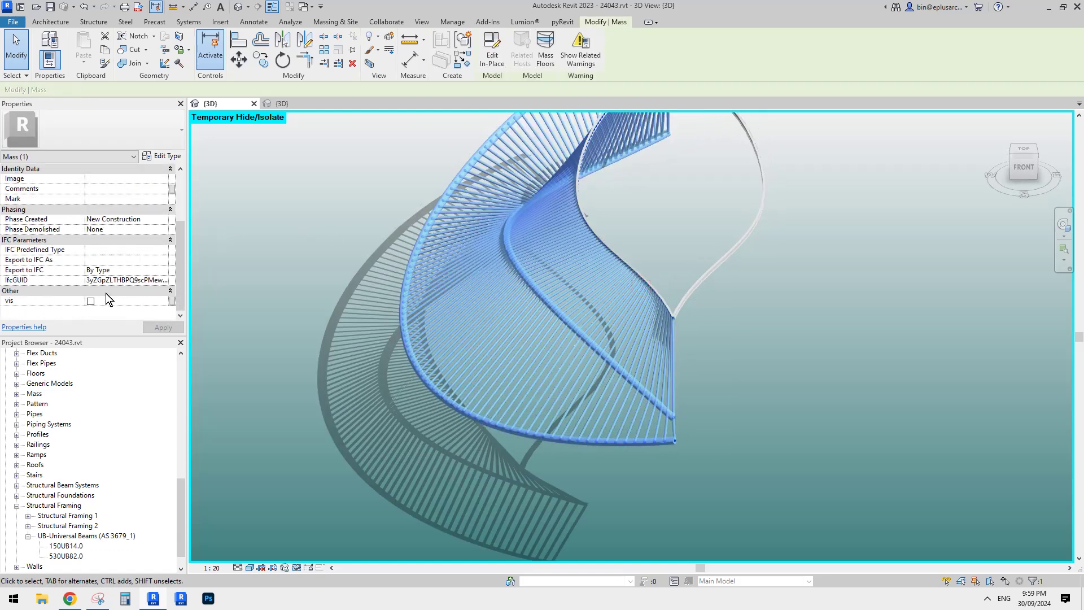
{"action": "left_click", "coordinate": [889, 278]}
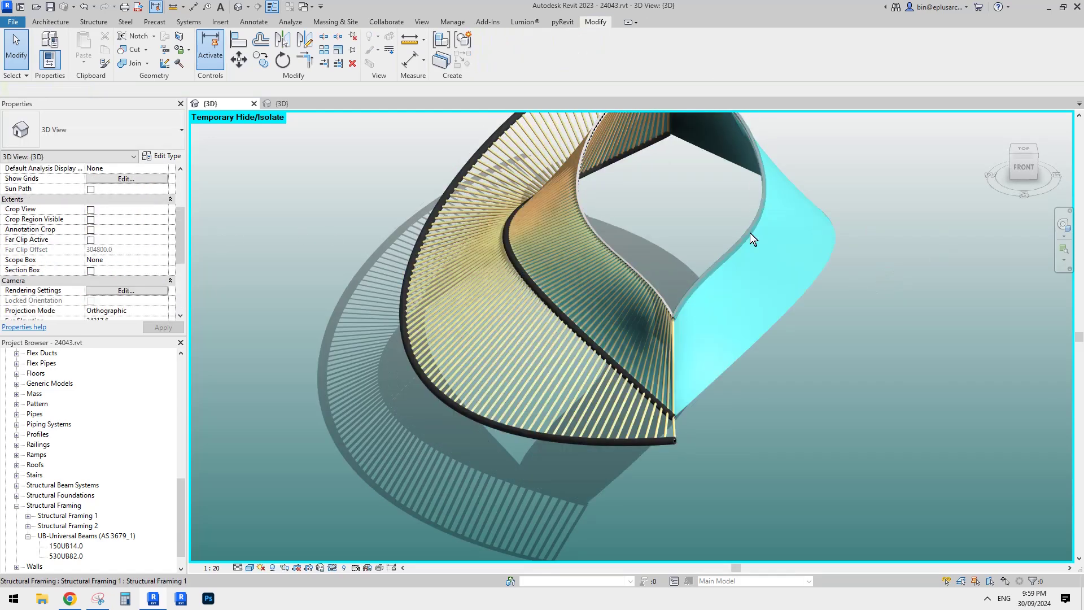
{"action": "scroll", "coordinate": [134, 299], "scroll_direction": "down", "scroll_amount": 4}
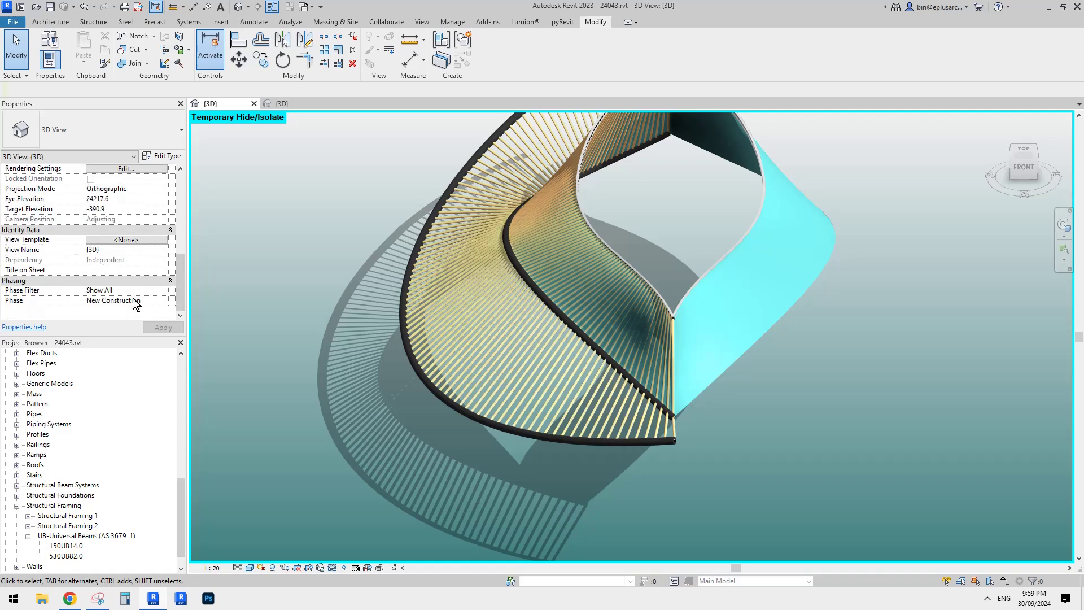
{"action": "left_click", "coordinate": [549, 283]}
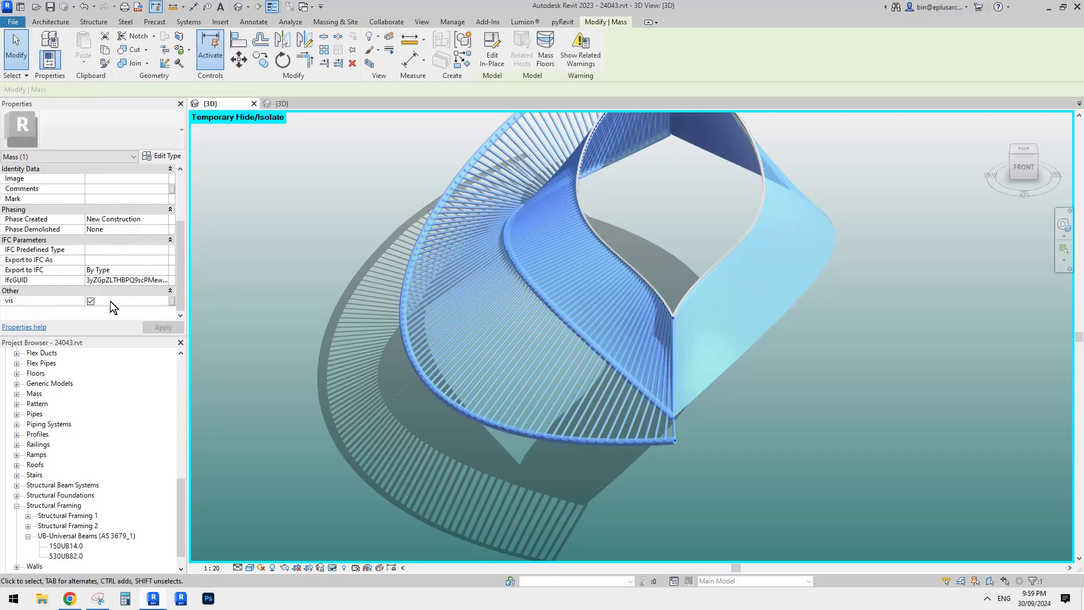
{"action": "left_click", "coordinate": [90, 301]}
{"action": "left_click", "coordinate": [90, 301]}
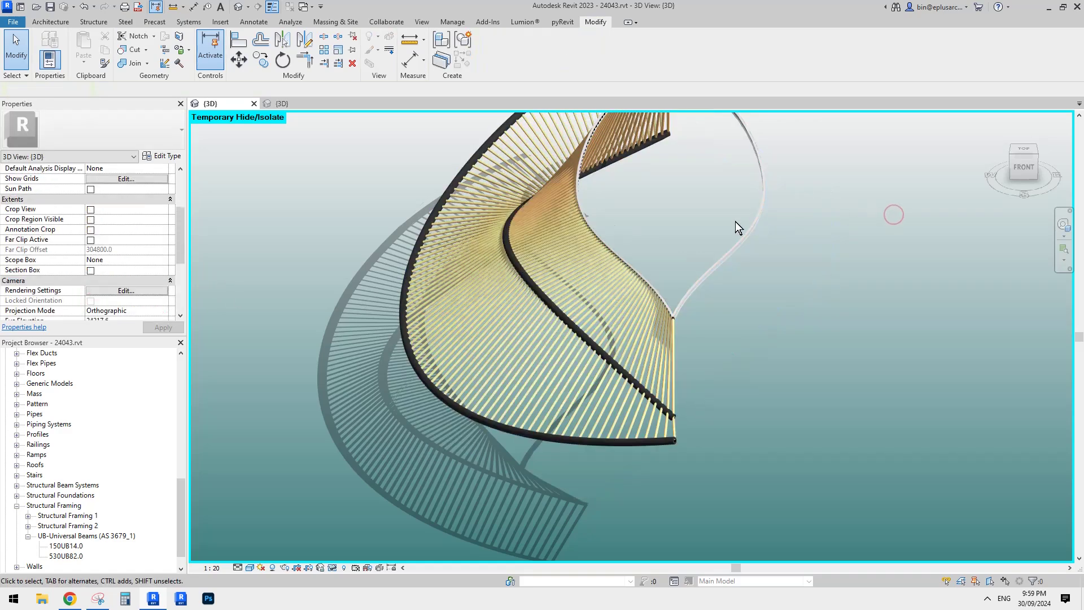
Step: Examine the rods and the curved edge beams of the structure from several angles, including the free-standing inner beam
{"action": "middle_click_drag", "start_coordinate": [735, 221], "coordinate": [685, 400], "text": "shift"}
{"action": "left_click", "coordinate": [91, 21]}
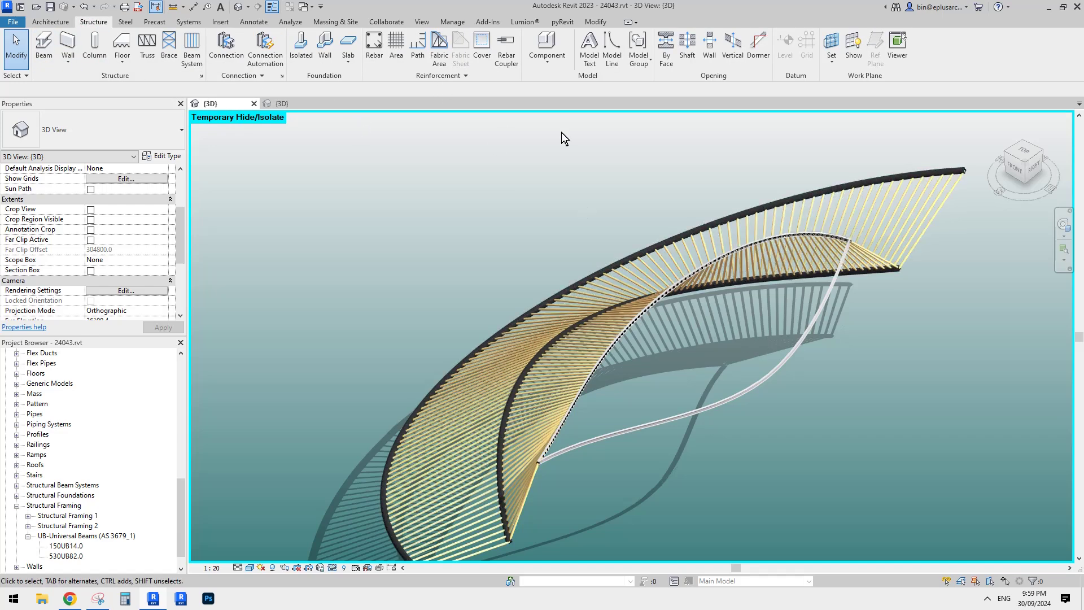
{"action": "mouse_move", "coordinate": [572, 123]}
{"action": "middle_mouse_down", "text": "shift"}
{"action": "mouse_move", "coordinate": [775, 265]}
{"action": "mouse_move", "coordinate": [733, 277]}
{"action": "middle_mouse_up", "text": "shift"}
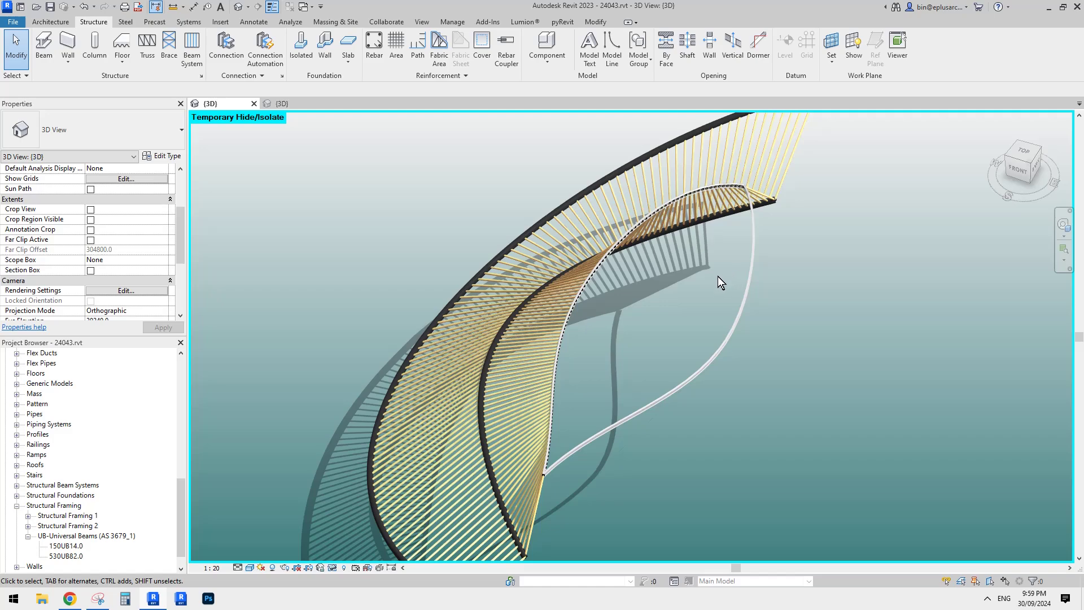
{"action": "middle_click_drag", "start_coordinate": [719, 277], "coordinate": [738, 302], "text": "shift"}
{"action": "left_click", "coordinate": [807, 308]}
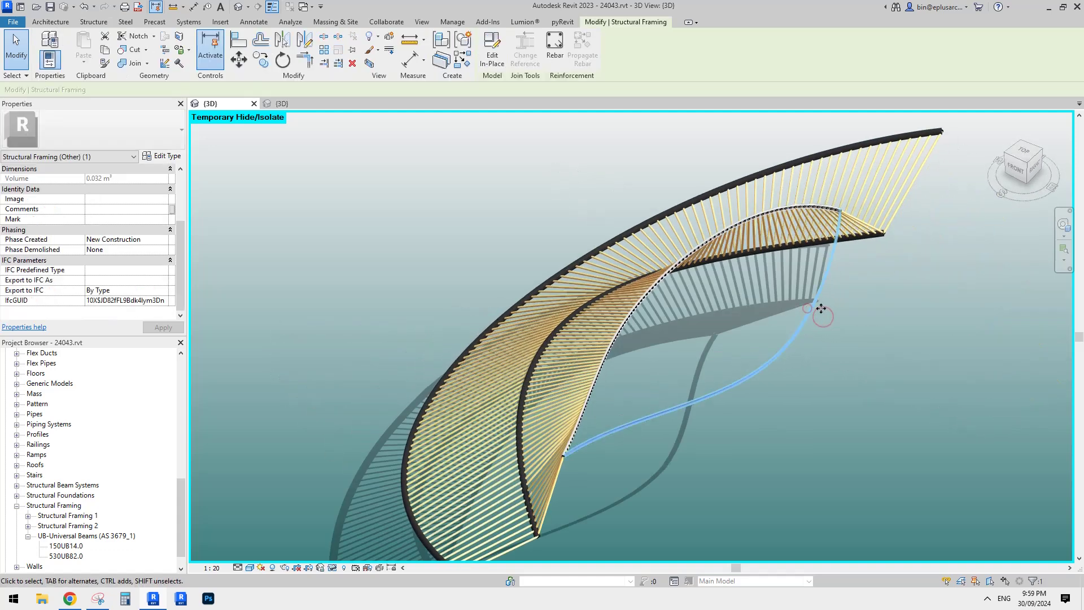
{"action": "left_click", "coordinate": [862, 316]}
{"action": "middle_click_drag", "start_coordinate": [862, 317], "coordinate": [838, 213], "text": "shift"}
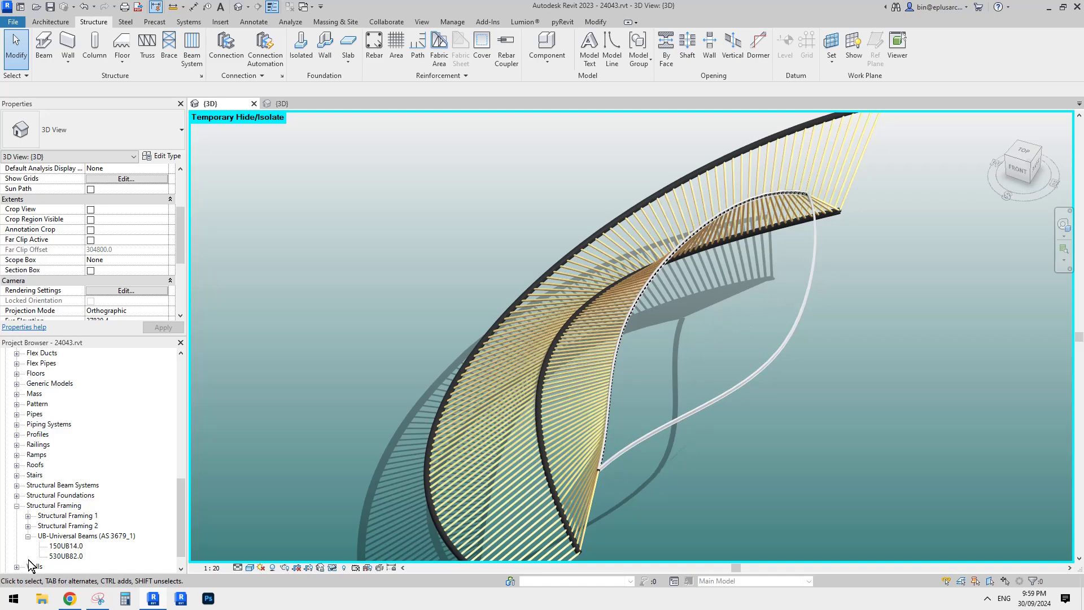
{"action": "middle_click_drag", "start_coordinate": [766, 383], "coordinate": [794, 392], "text": "shift"}
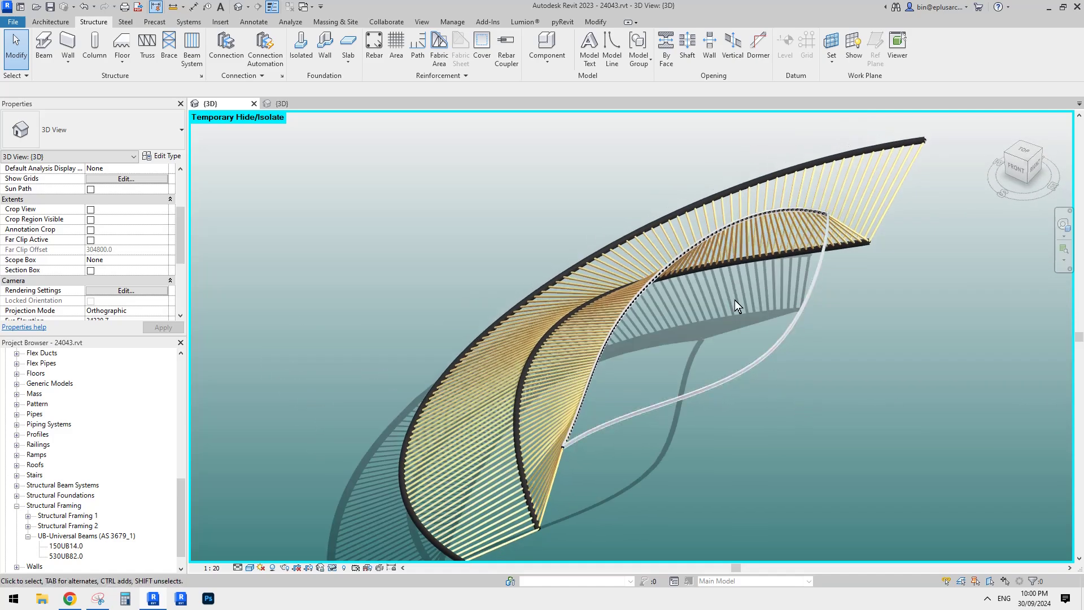
{"action": "middle_click_drag", "start_coordinate": [734, 300], "coordinate": [708, 327], "text": "shift"}
{"action": "middle_click_drag", "start_coordinate": [839, 331], "coordinate": [868, 289], "text": "shift"}
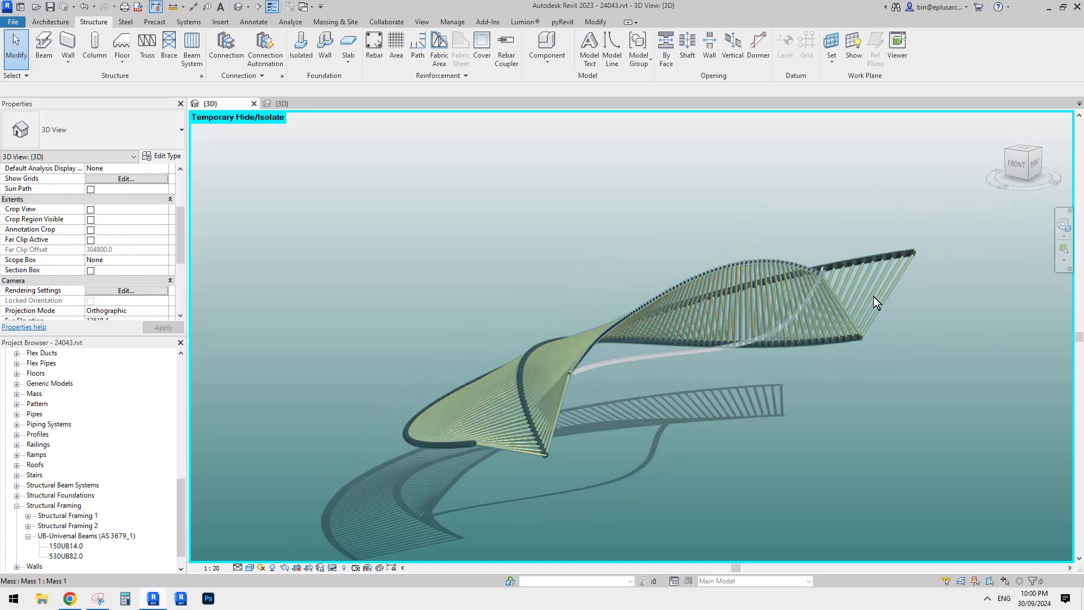
{"action": "scroll", "coordinate": [789, 365], "scroll_direction": "up", "scroll_amount": 3}
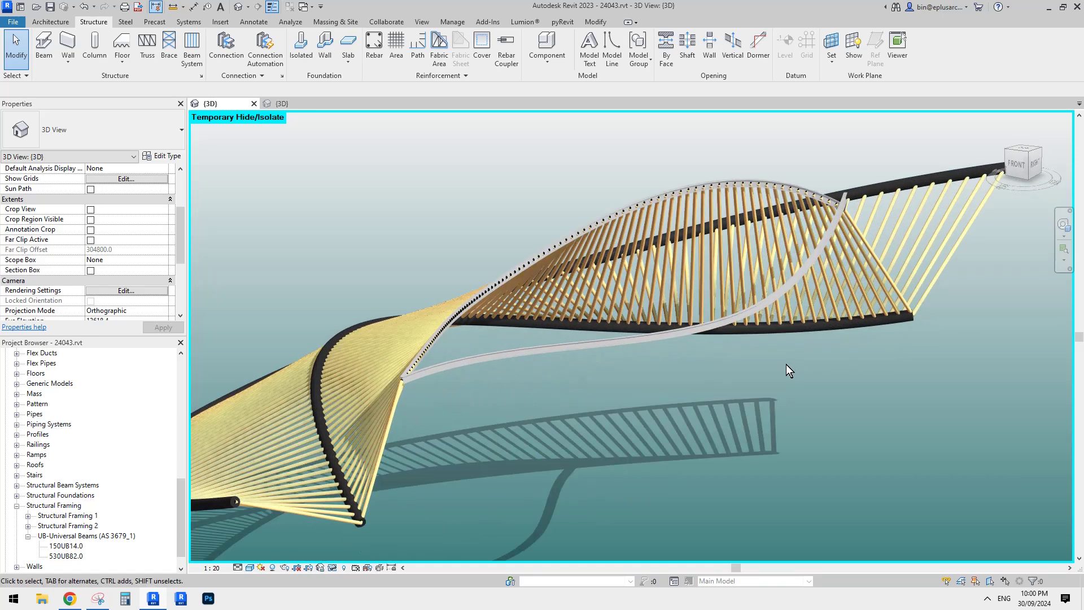
{"action": "middle_click_drag", "start_coordinate": [786, 364], "coordinate": [869, 362], "text": "shift"}
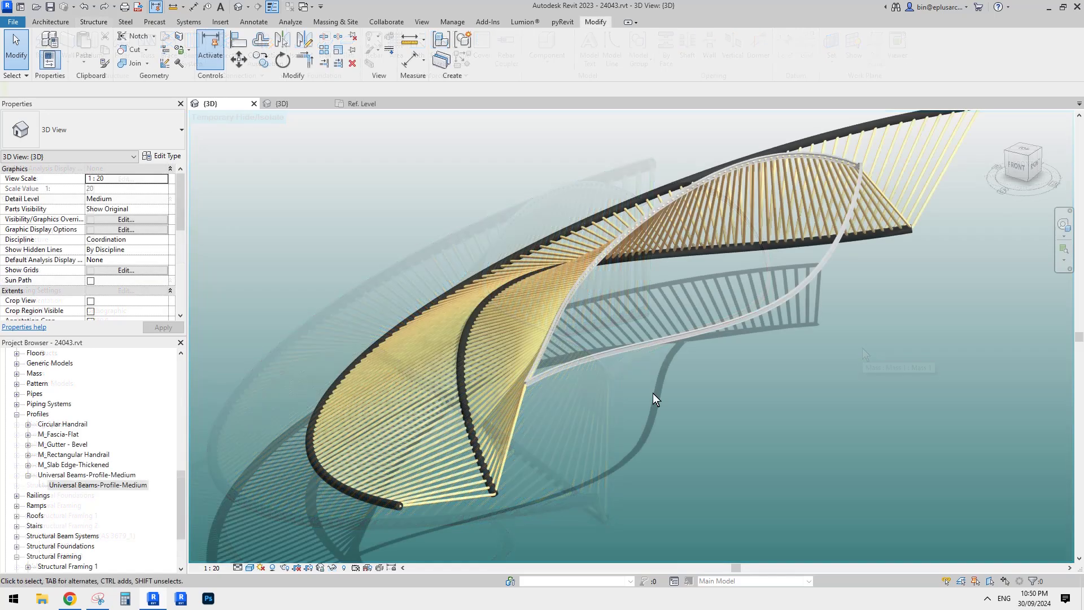
{"action": "middle_click_drag", "start_coordinate": [666, 407], "coordinate": [624, 382]}
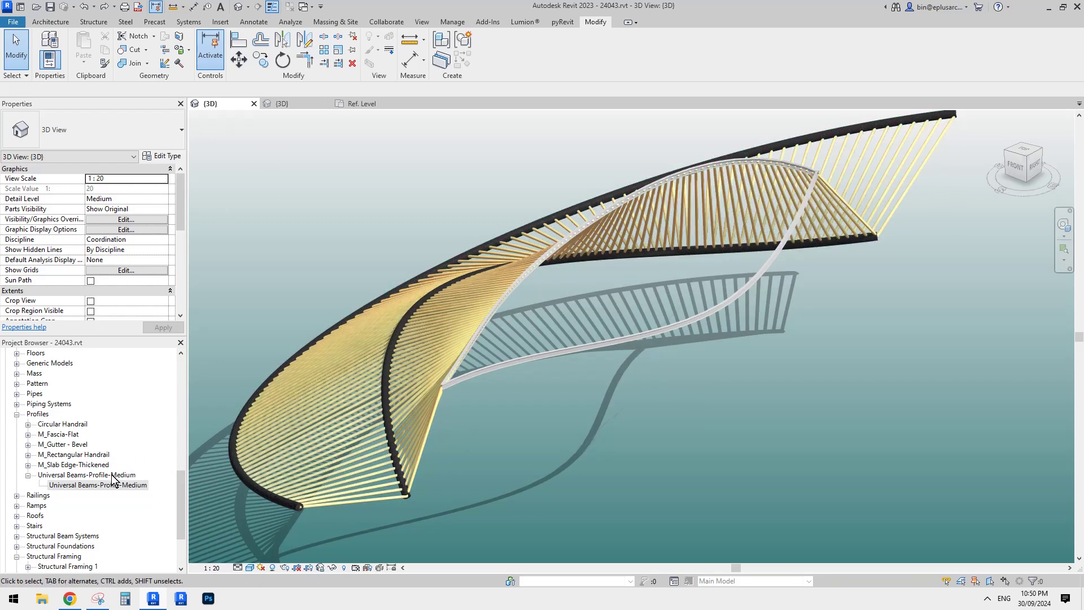
Step: Locate the Universal Beams-Profile-Medium type among the project's profile families and view its properties
{"action": "left_click", "coordinate": [86, 475]}
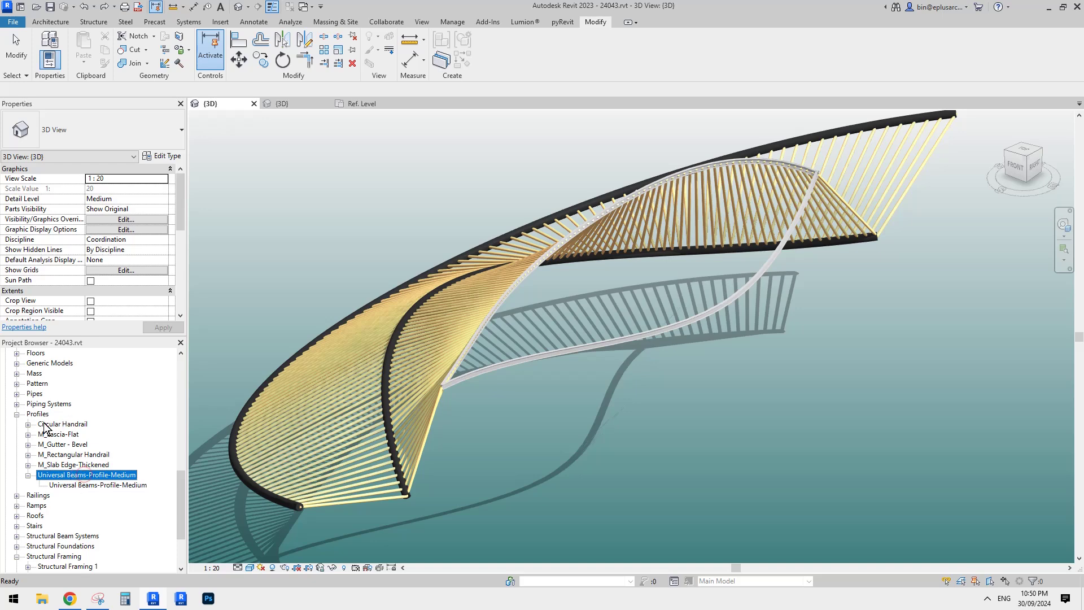
{"action": "left_click", "coordinate": [17, 415]}
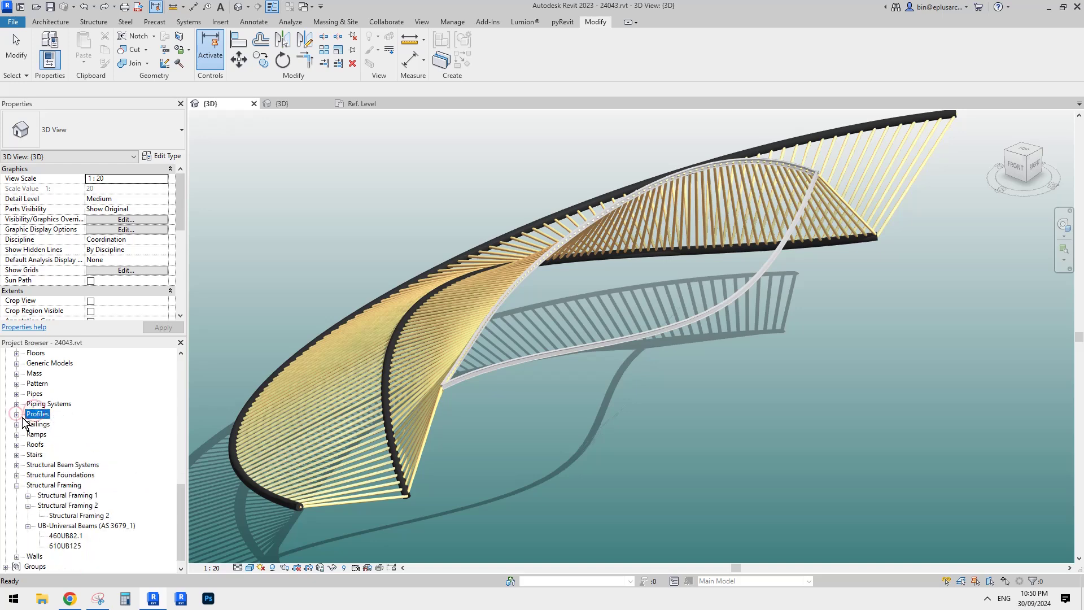
{"action": "left_click", "coordinate": [17, 414]}
{"action": "left_click", "coordinate": [82, 484]}
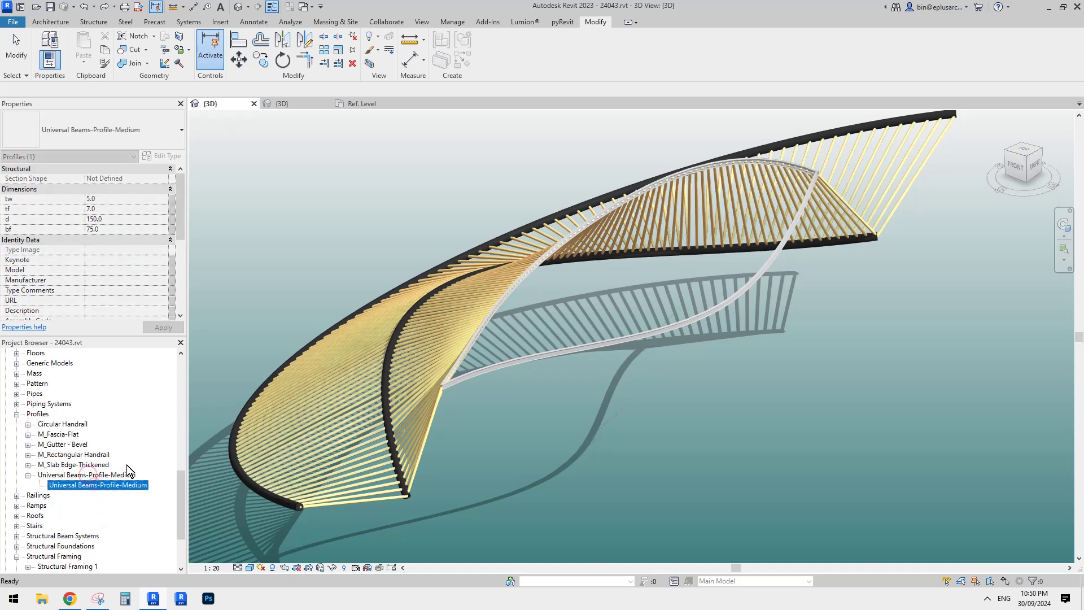
{"action": "scroll", "coordinate": [185, 487], "scroll_direction": "down", "scroll_amount": 1}
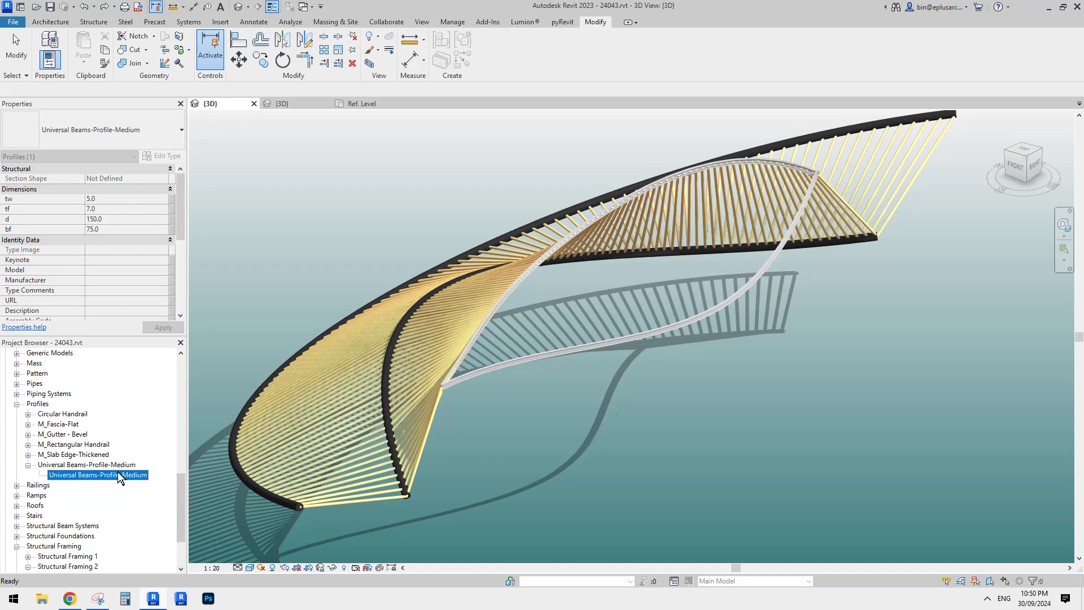
Step: Open the free-standing inner beam for in-place editing, review its sweep's available profiles, and finish the model
{"action": "left_click", "coordinate": [547, 352]}
{"action": "left_click", "coordinate": [493, 59]}
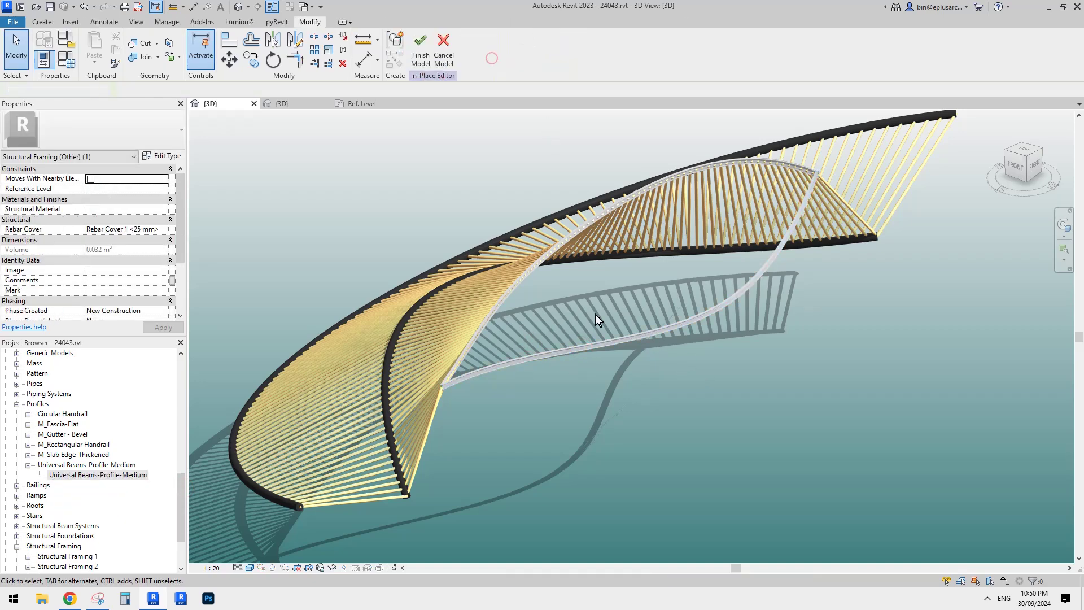
{"action": "left_click", "coordinate": [533, 358]}
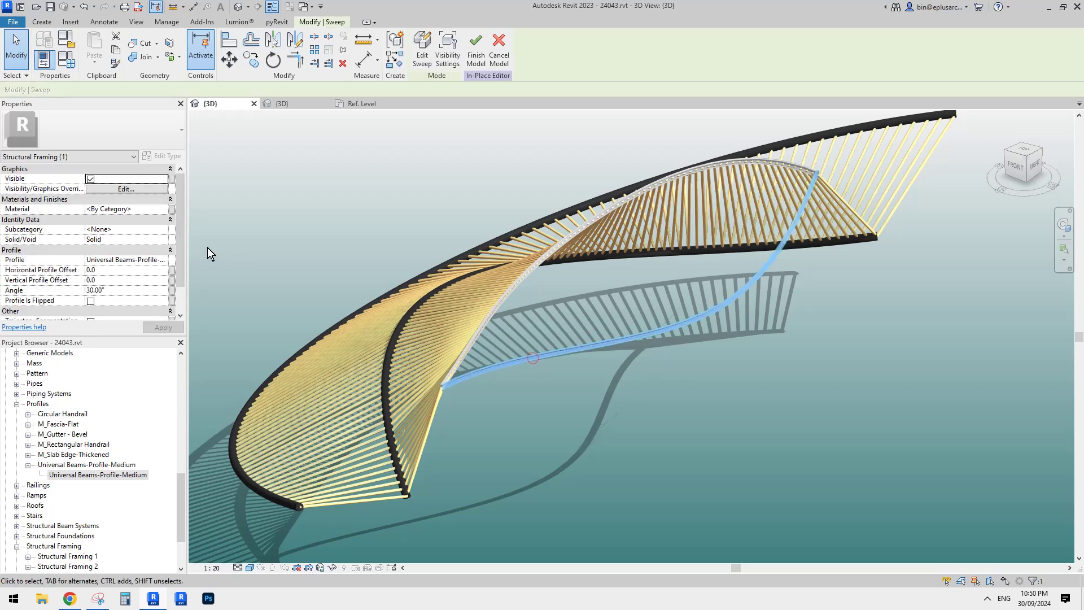
{"action": "left_click", "coordinate": [145, 258]}
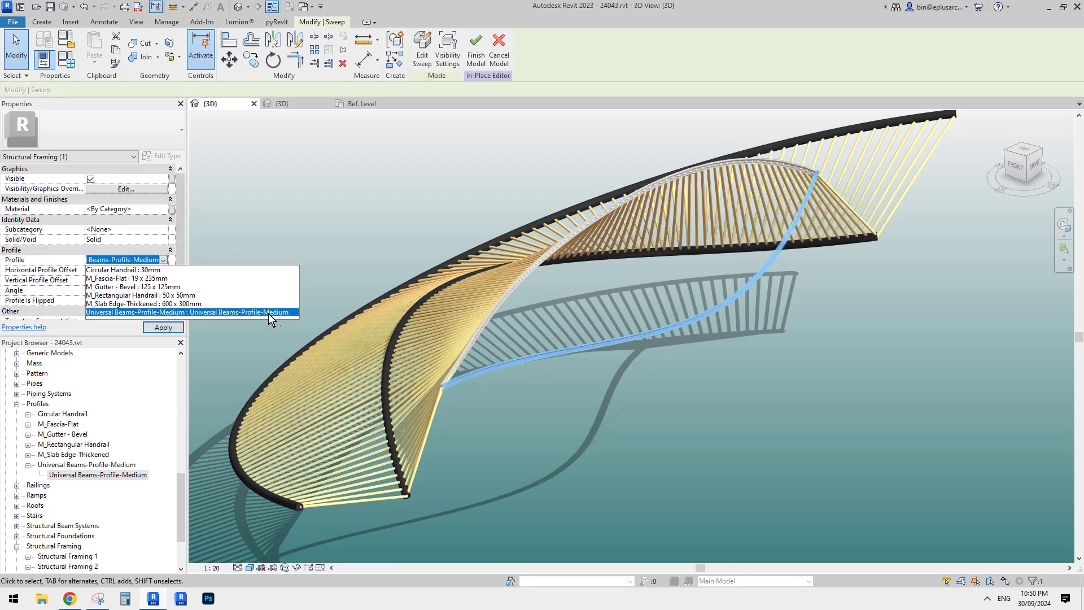
{"action": "left_click", "coordinate": [436, 186]}
{"action": "left_click", "coordinate": [476, 51]}
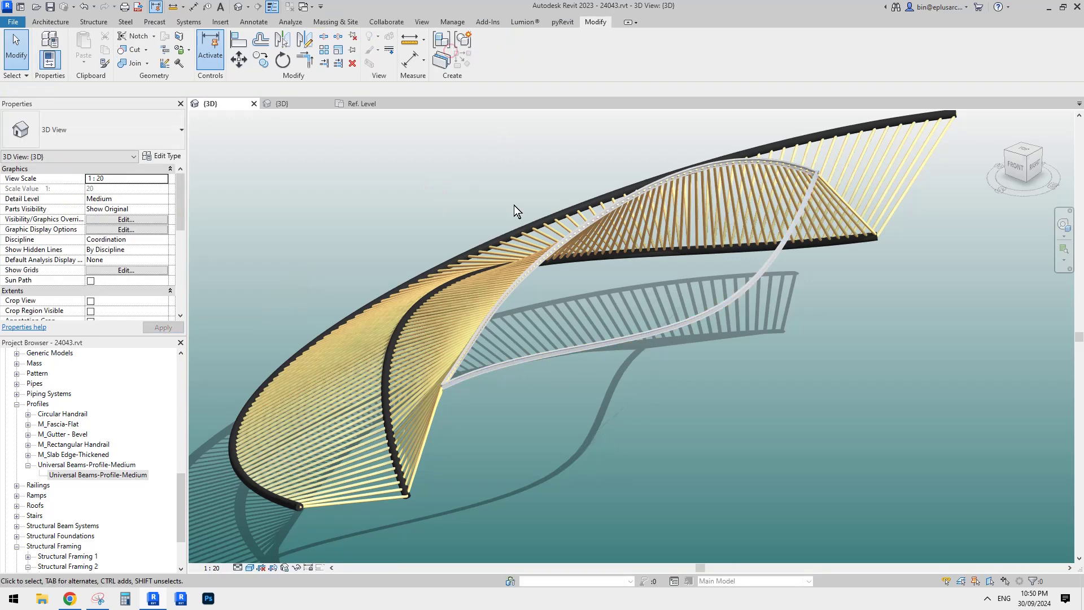
Step: Review the dimensions in the Universal Beams-Profile-Medium type properties and close them without applying changes
{"action": "double_click", "coordinate": [95, 474]}
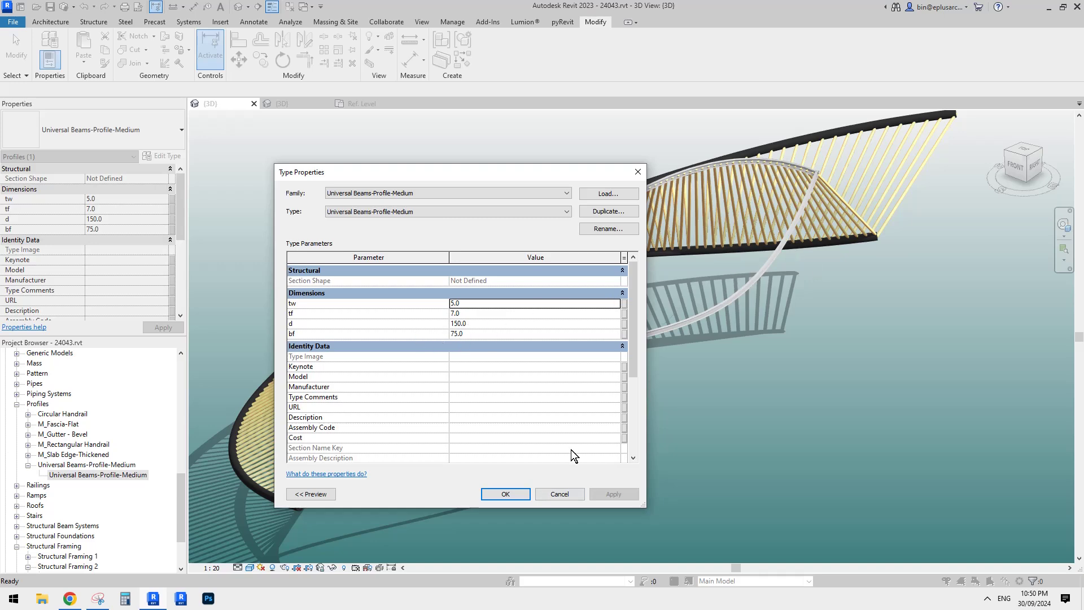
{"action": "left_click", "coordinate": [566, 494]}
{"action": "middle_click_drag", "start_coordinate": [742, 357], "coordinate": [549, 348], "text": "shift"}
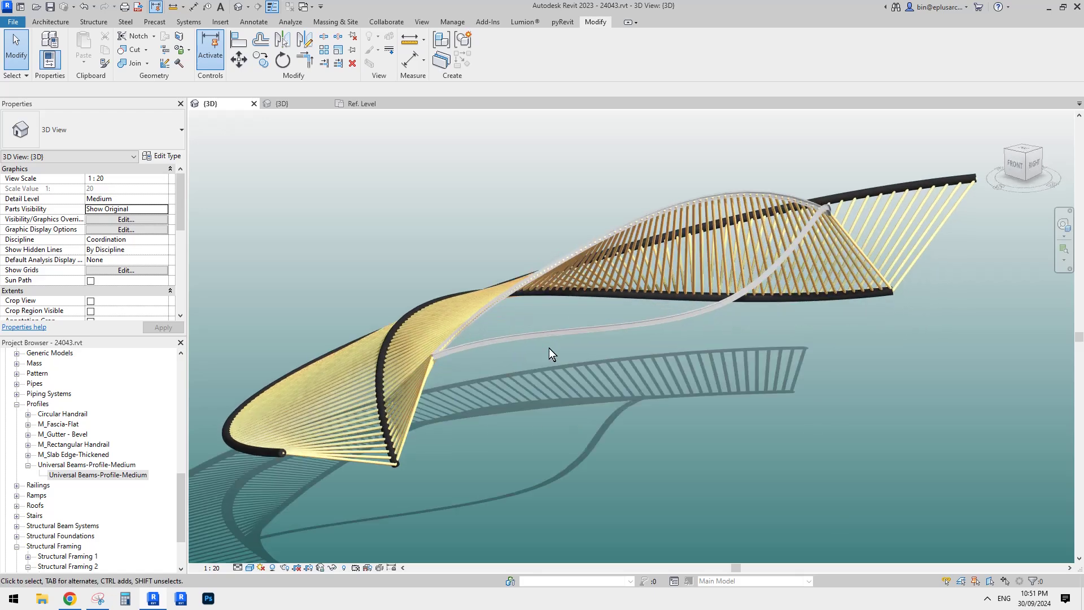
Step: Close the open Universal Beams-Profile-Medium and UB-Universal Beams (AS 3679_1) family views and return to the project's 3D view
{"action": "middle_click_drag", "start_coordinate": [460, 374], "coordinate": [453, 366], "text": "shift"}
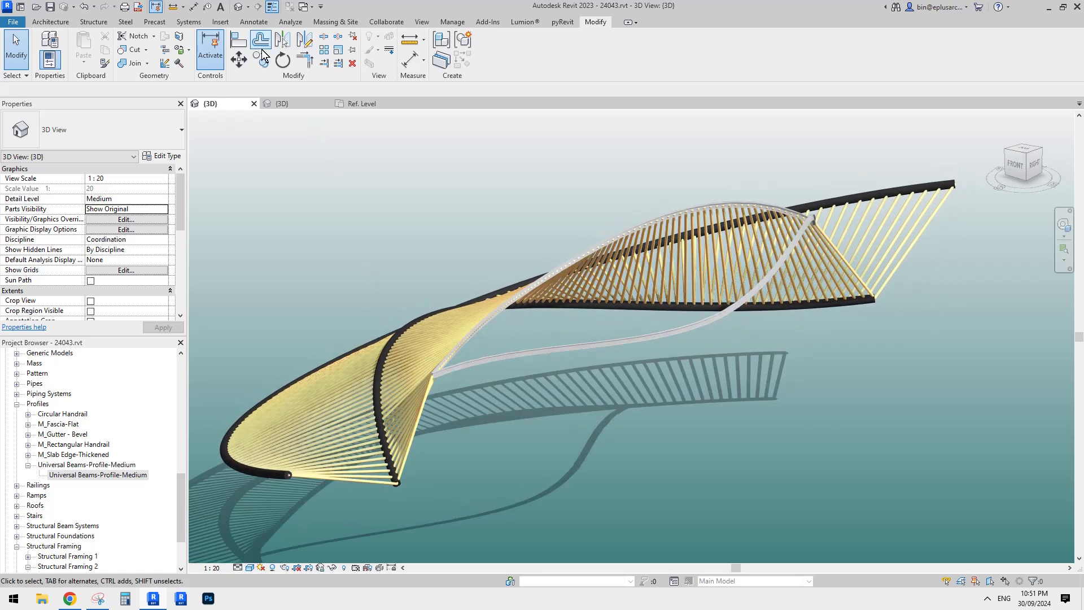
{"action": "left_click", "coordinate": [285, 103]}
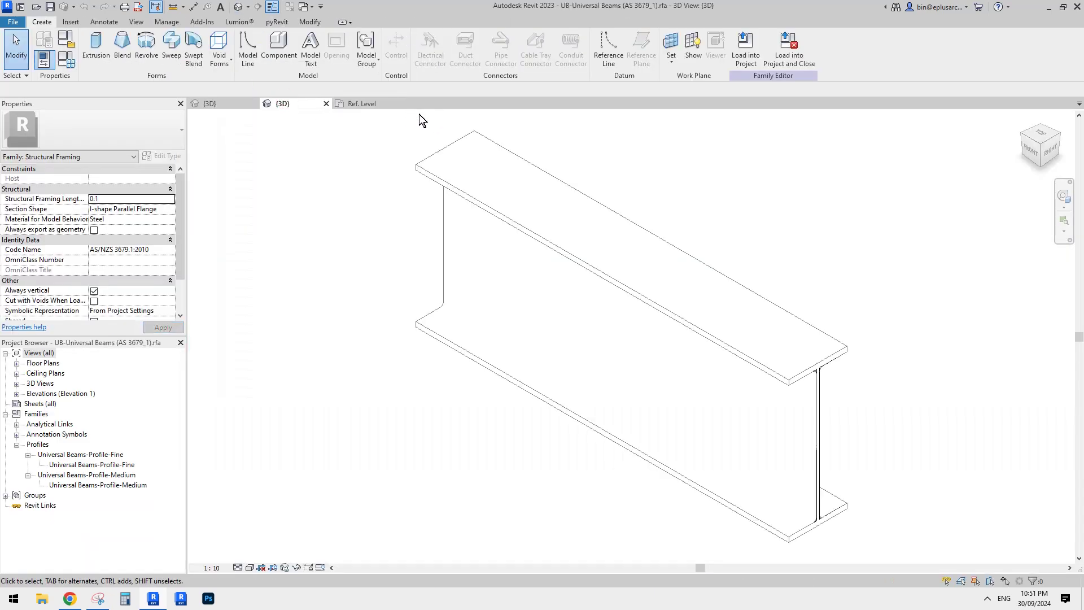
{"action": "left_click", "coordinate": [364, 104]}
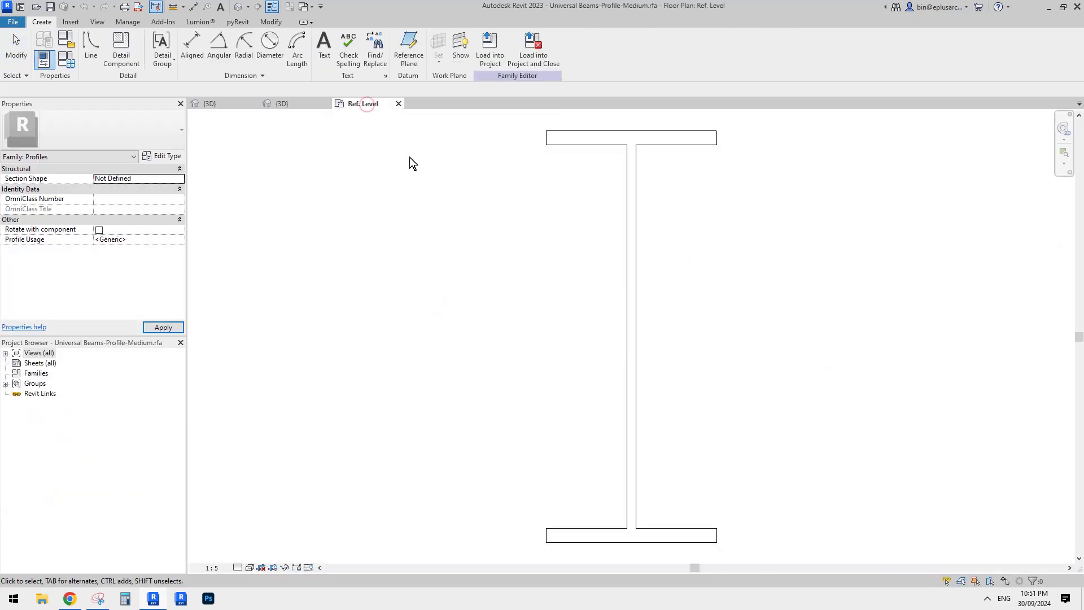
{"action": "left_click", "coordinate": [398, 103]}
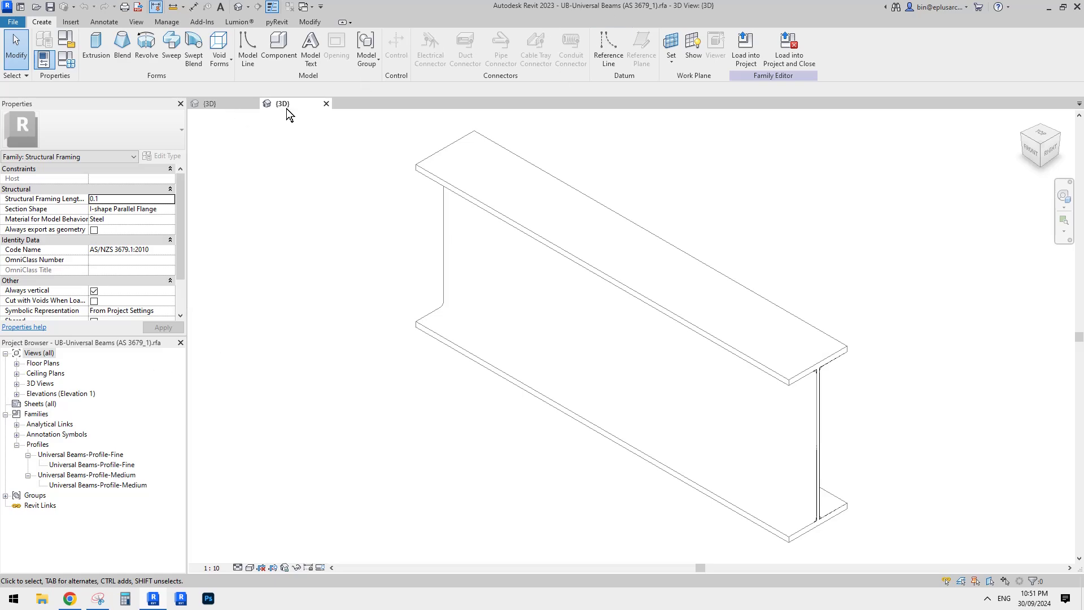
{"action": "left_click", "coordinate": [327, 104]}
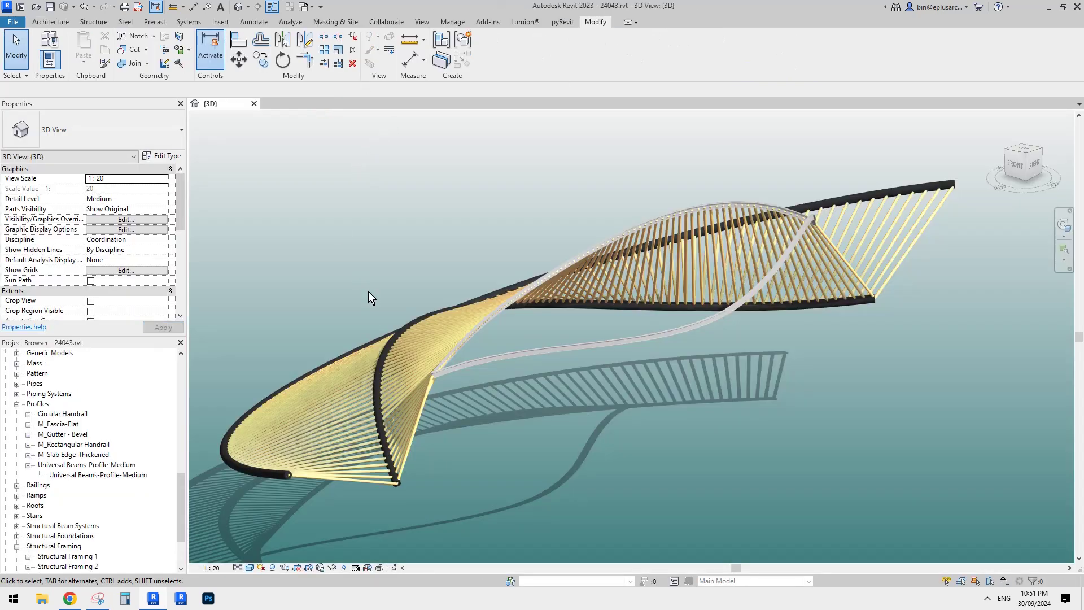
Step: Locate UB-Universal Beams (AS 3679_1) among the project's structural framing families and open that family for editing
{"action": "left_click_drag", "start_coordinate": [176, 484], "coordinate": [178, 520]}
{"action": "left_click", "coordinate": [93, 526]}
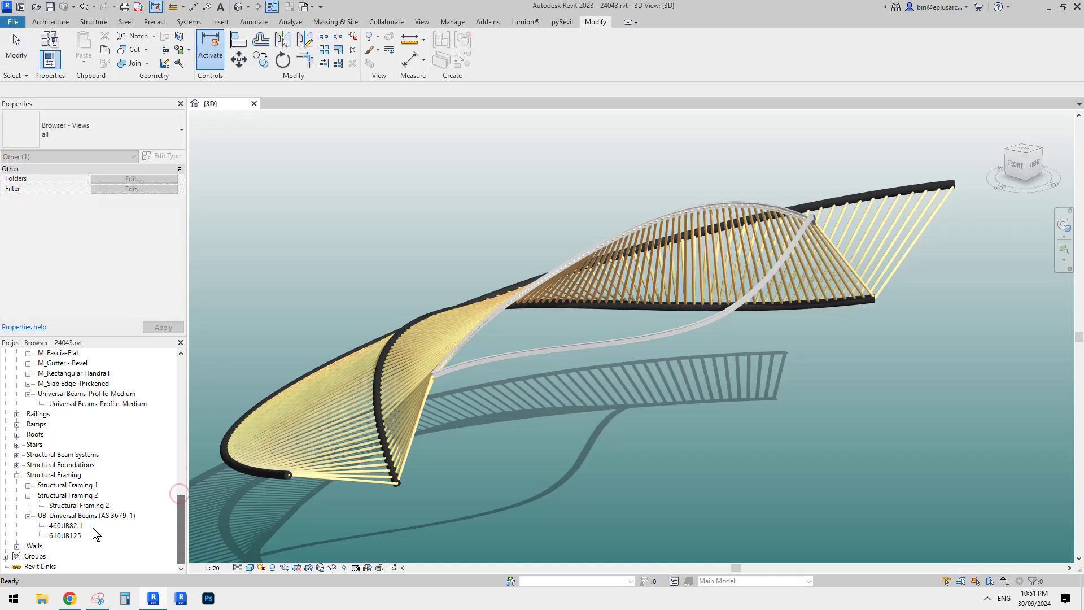
{"action": "left_click", "coordinate": [65, 516]}
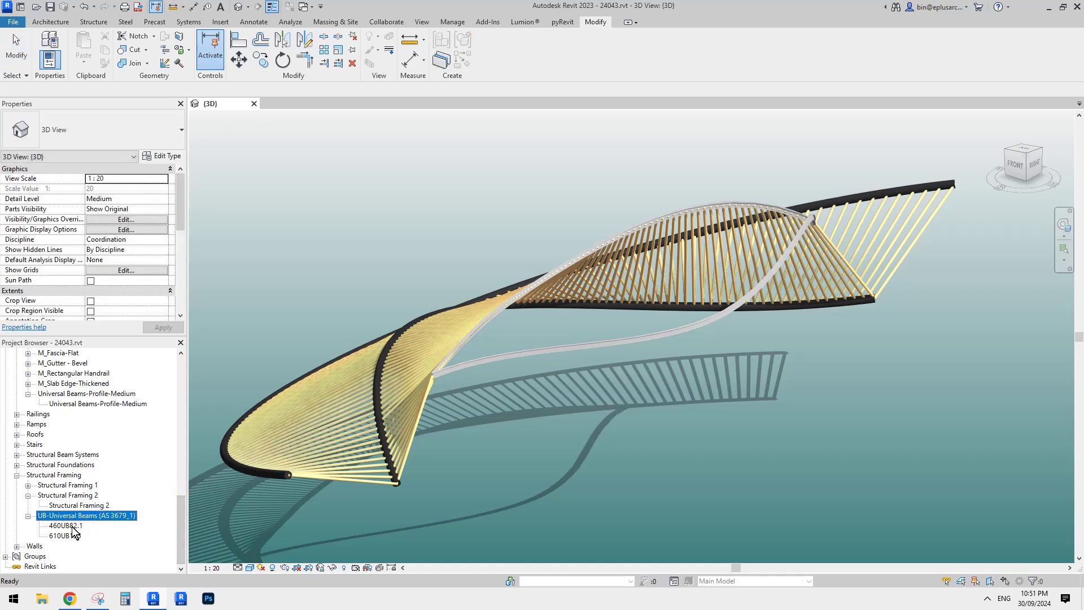
{"action": "left_click", "coordinate": [66, 527]}
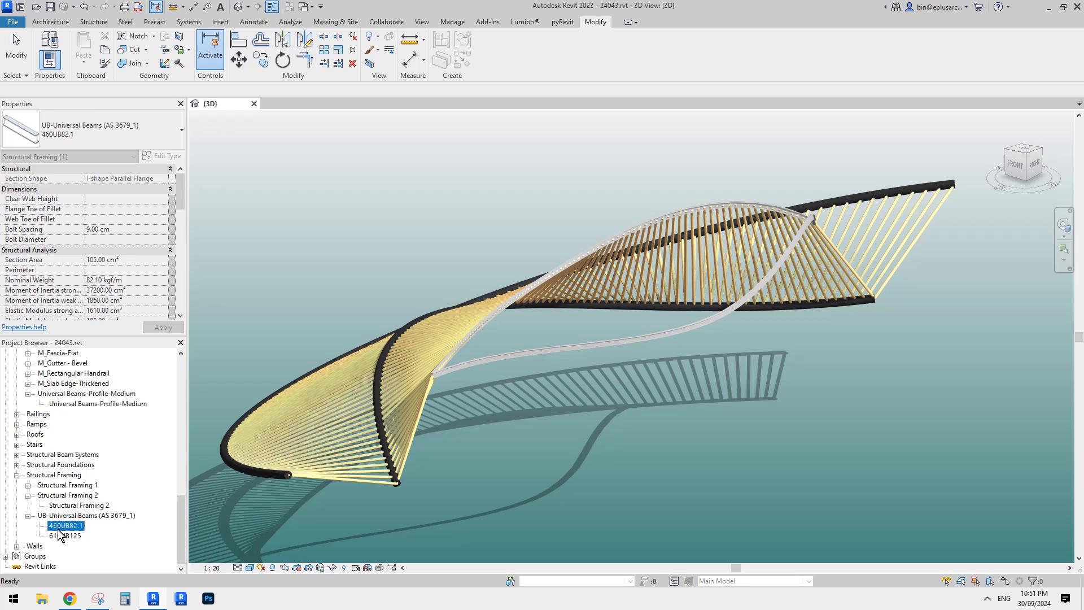
{"action": "right_click", "coordinate": [73, 530]}
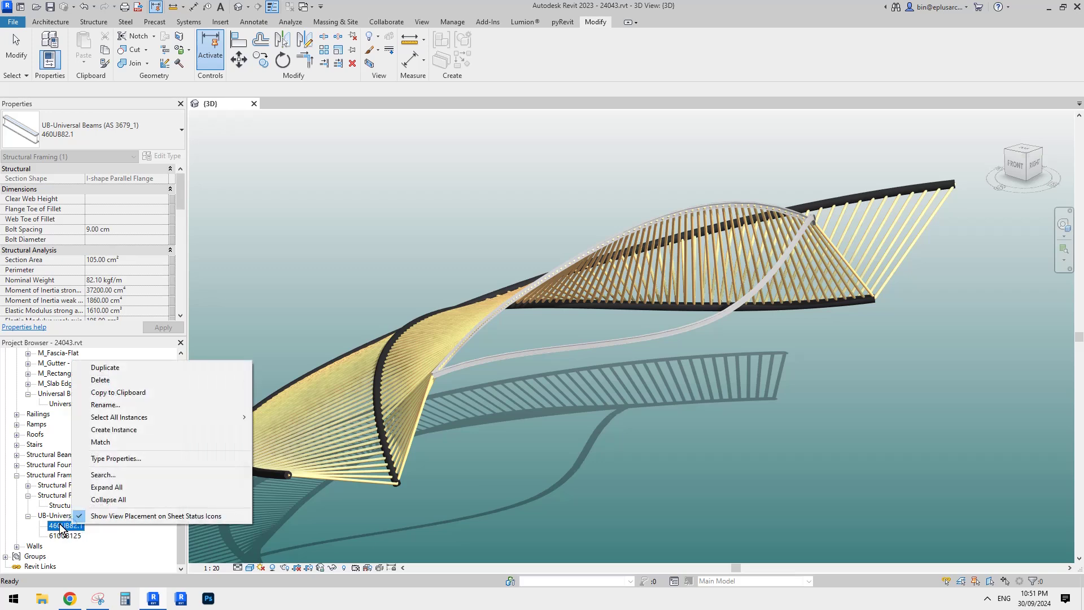
{"action": "right_click", "coordinate": [72, 516]}
{"action": "left_click", "coordinate": [100, 416]}
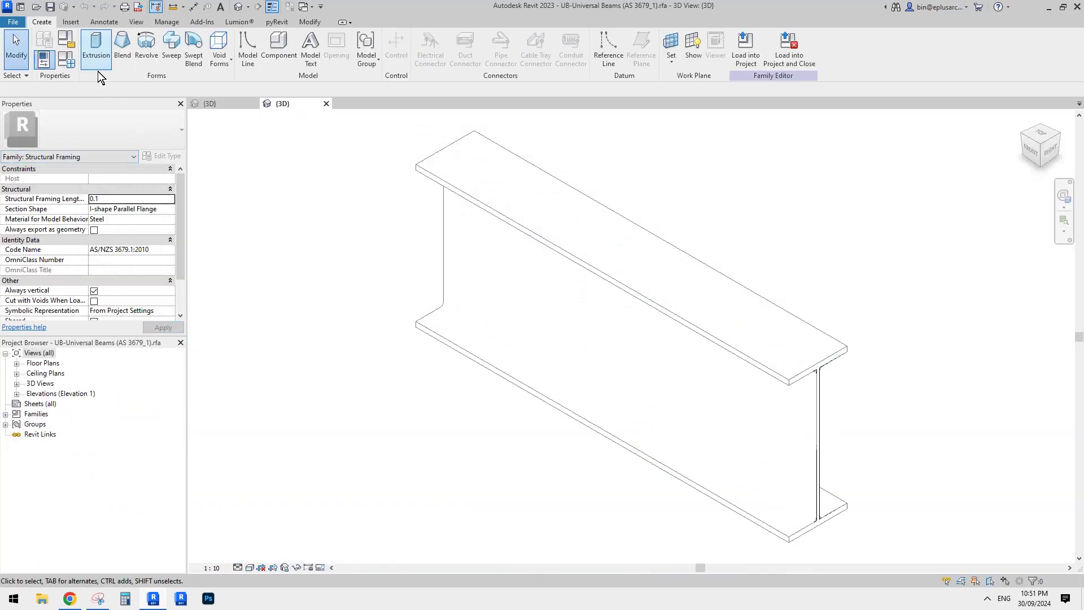
Step: Choose 460UB82.1 as the current type in the beam family's Family Types and accept it
{"action": "left_click", "coordinate": [68, 59]}
{"action": "left_click", "coordinate": [141, 102]}
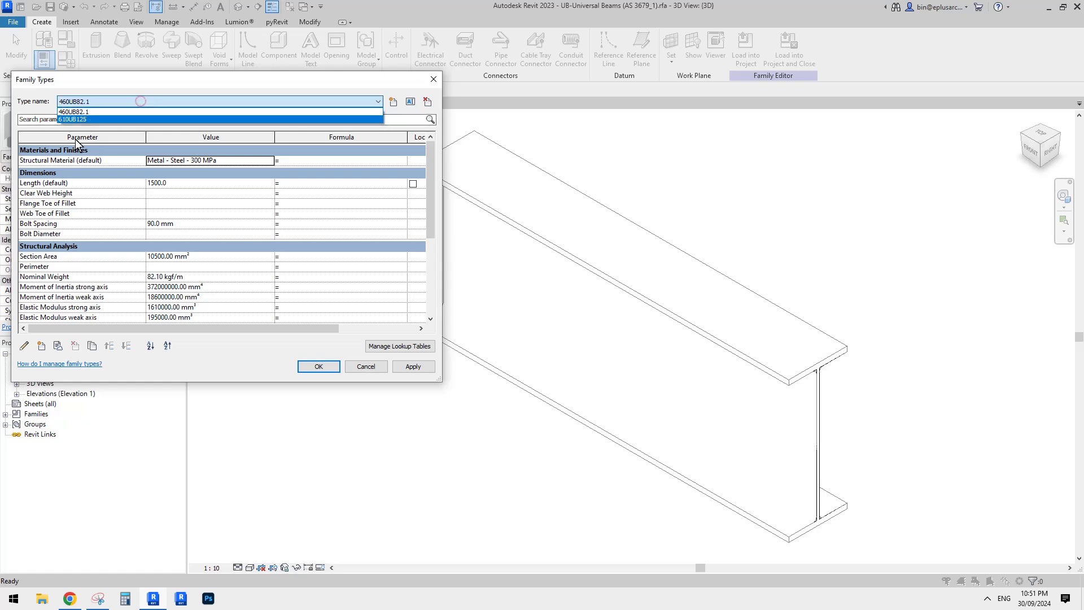
{"action": "left_click", "coordinate": [96, 112]}
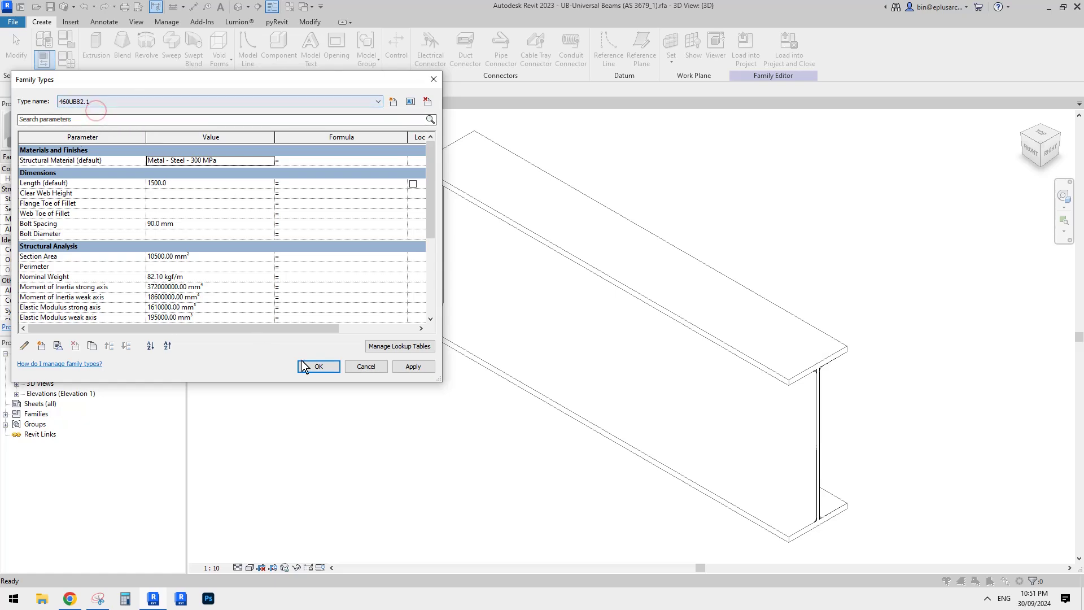
{"action": "left_click", "coordinate": [318, 367]}
Step: Open the nested Universal Beams-Profile-Medium profile family from the beam family for editing
{"action": "left_click", "coordinate": [15, 416]}
{"action": "double_click", "coordinate": [16, 416]}
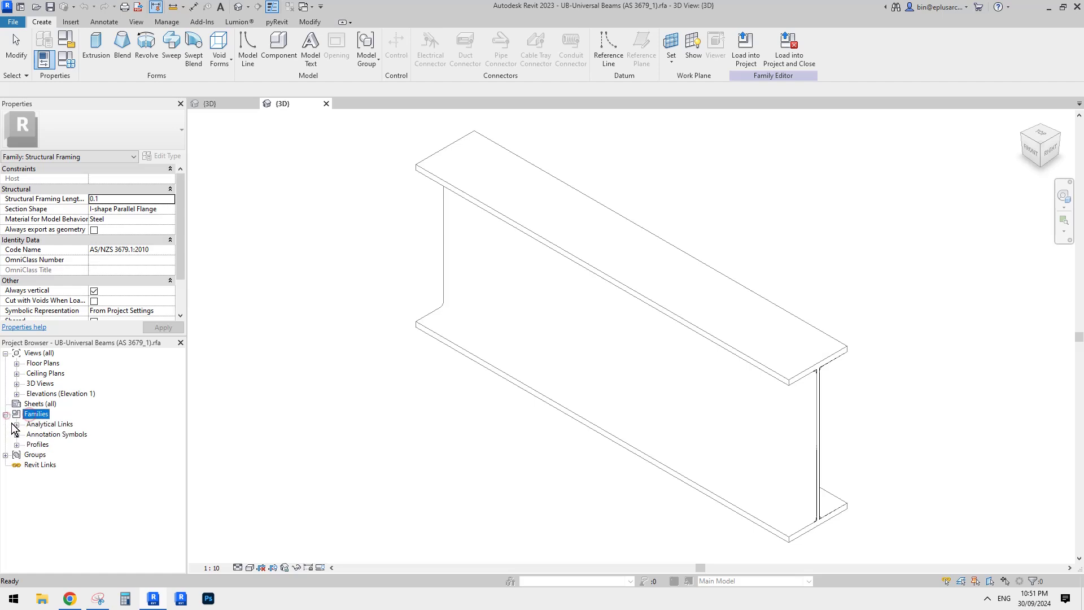
{"action": "left_click", "coordinate": [17, 445]}
{"action": "double_click", "coordinate": [58, 464]}
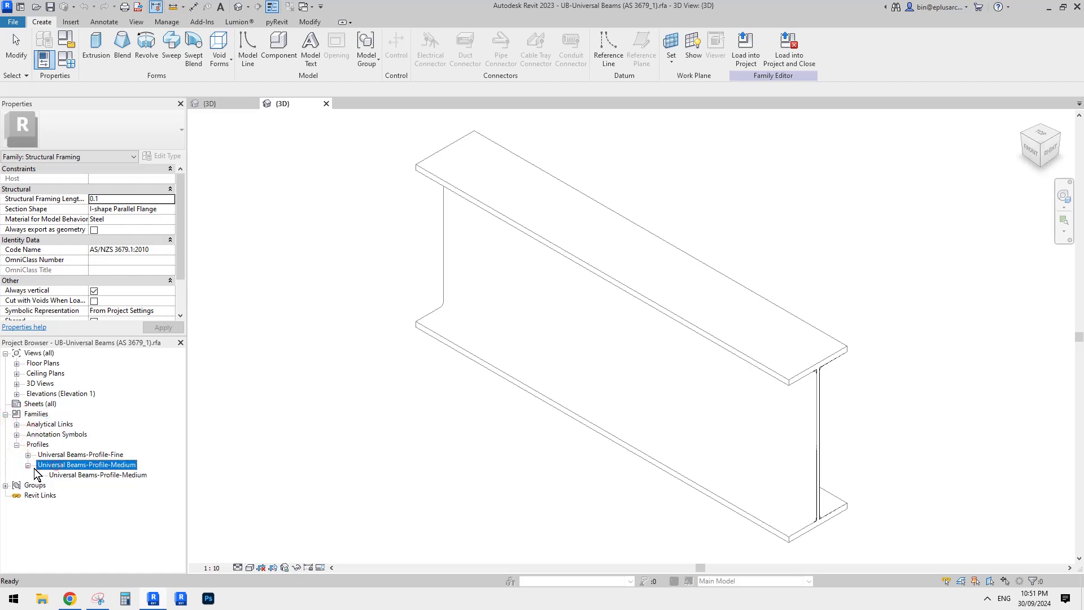
{"action": "right_click", "coordinate": [117, 477]}
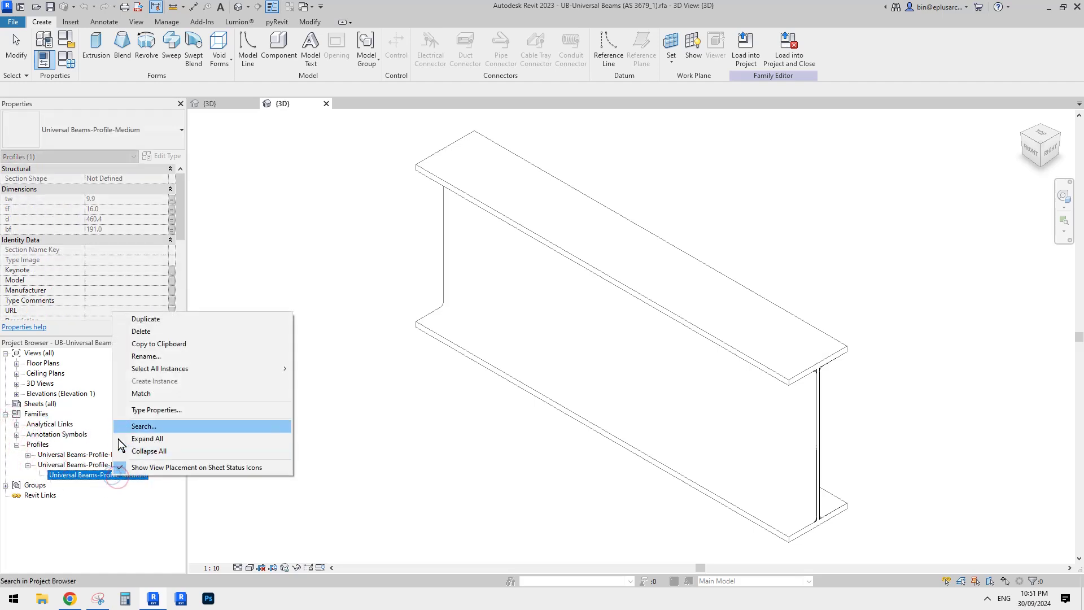
{"action": "left_click", "coordinate": [90, 465]}
{"action": "right_click", "coordinate": [97, 465]}
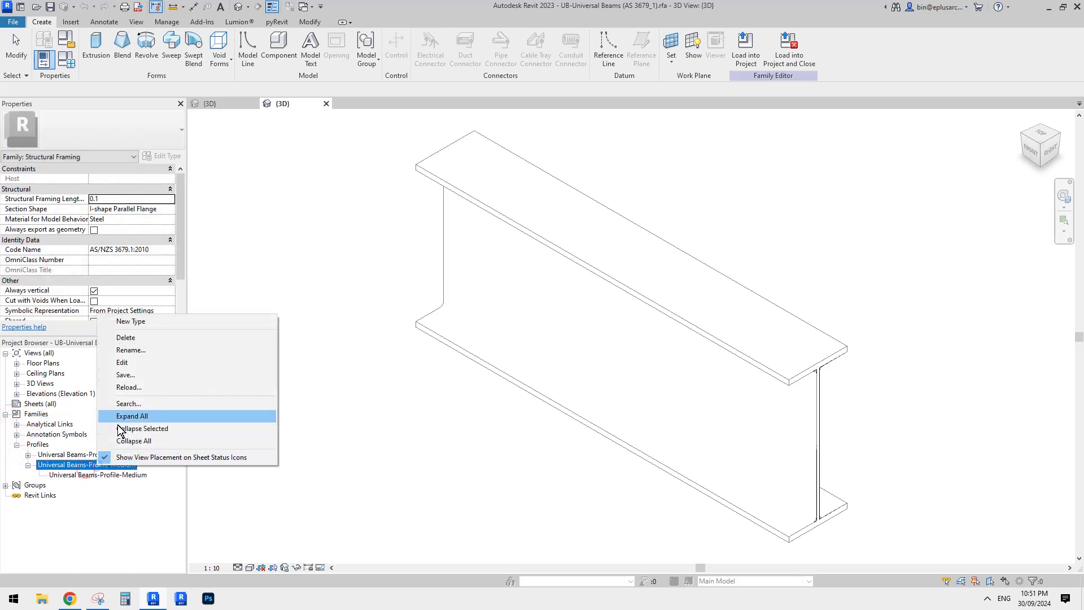
{"action": "left_click", "coordinate": [142, 363]}
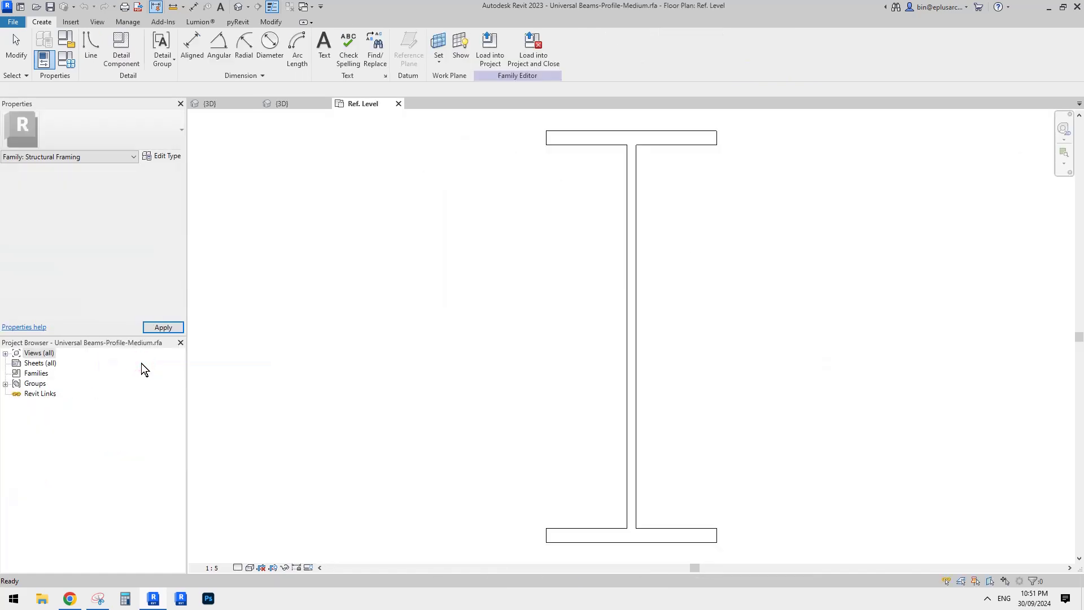
Step: Review the dimension parameters in the profile family's Family Types and close them without changes
{"action": "left_click", "coordinate": [66, 60]}
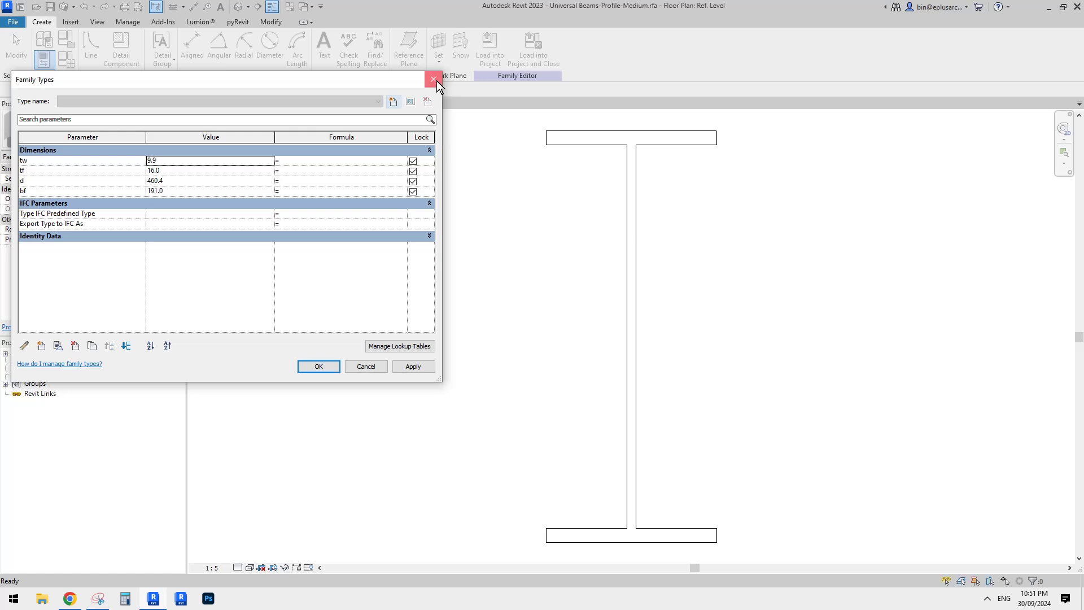
{"action": "left_click", "coordinate": [434, 79]}
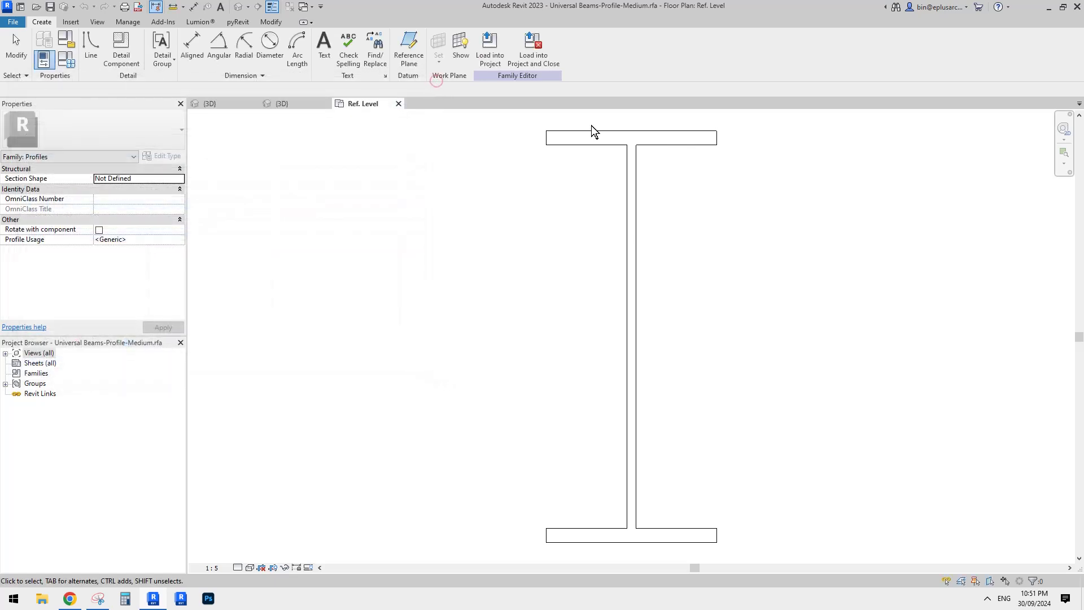
{"action": "left_click", "coordinate": [581, 343]}
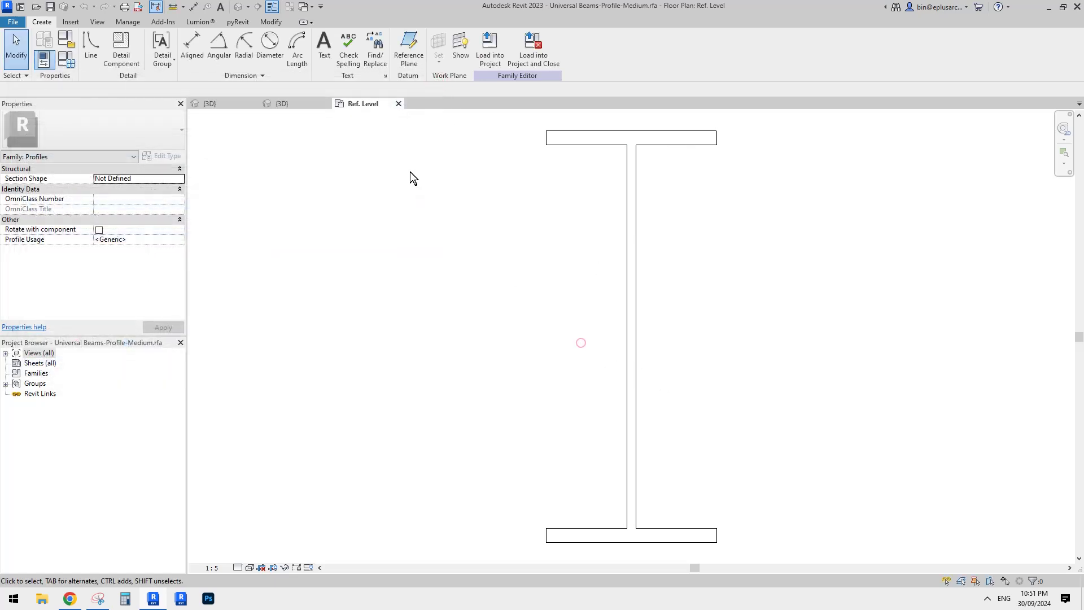
Step: Rename the Universal Beams-Profile-Medium type in project 24043 to 150
{"action": "left_click", "coordinate": [221, 103]}
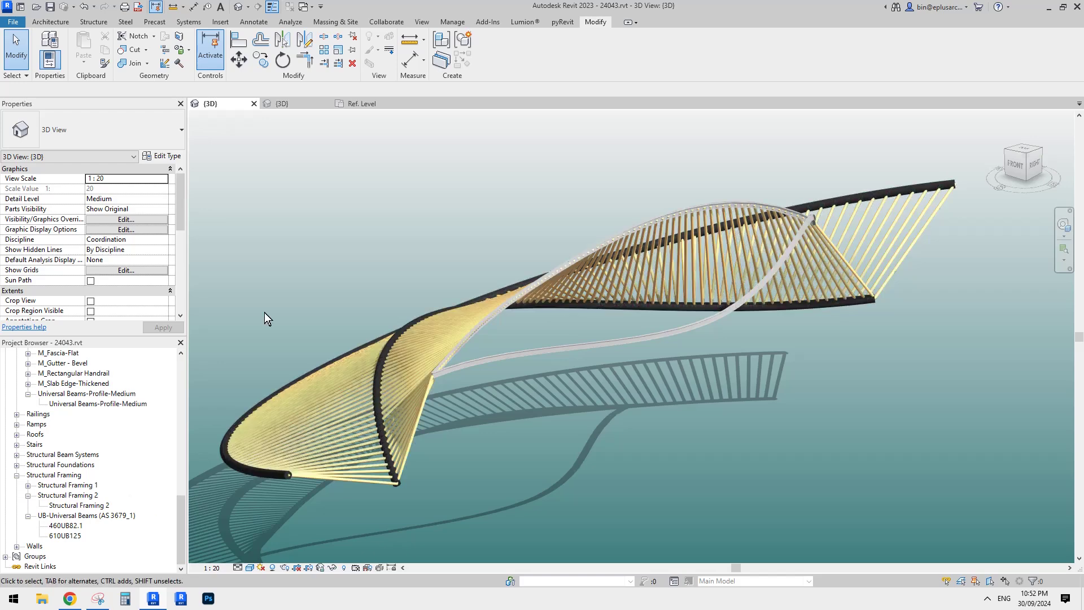
{"action": "left_click", "coordinate": [66, 402]}
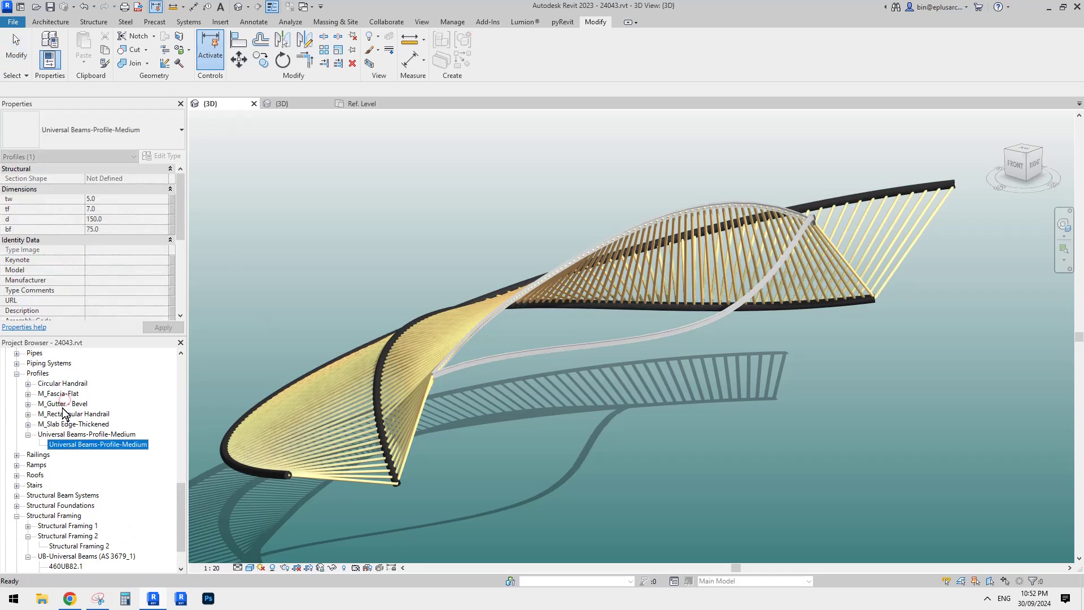
{"action": "right_click", "coordinate": [93, 455]}
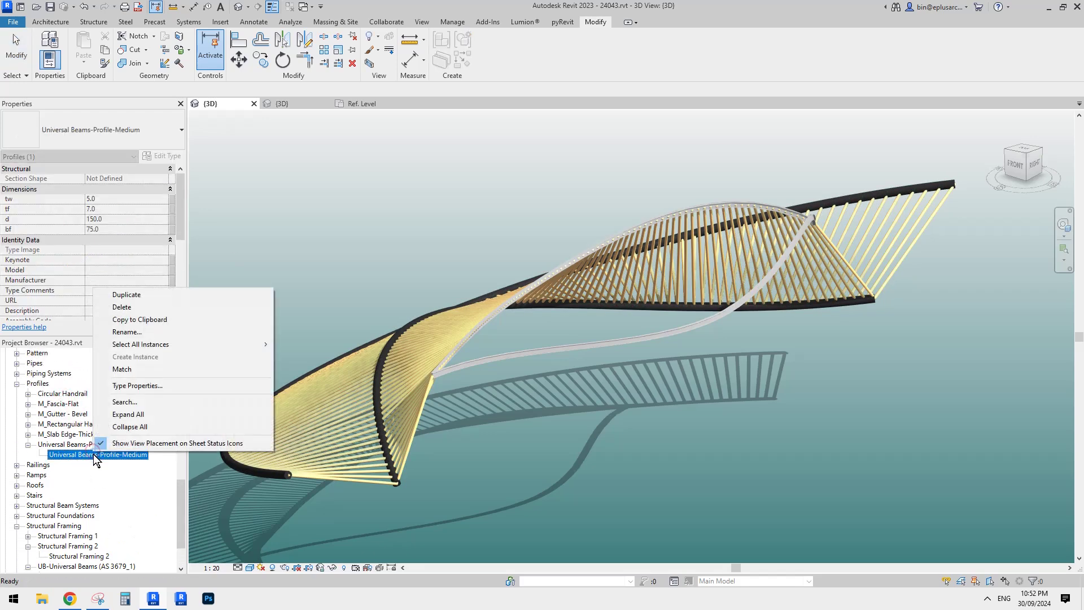
{"action": "left_click", "coordinate": [140, 332]}
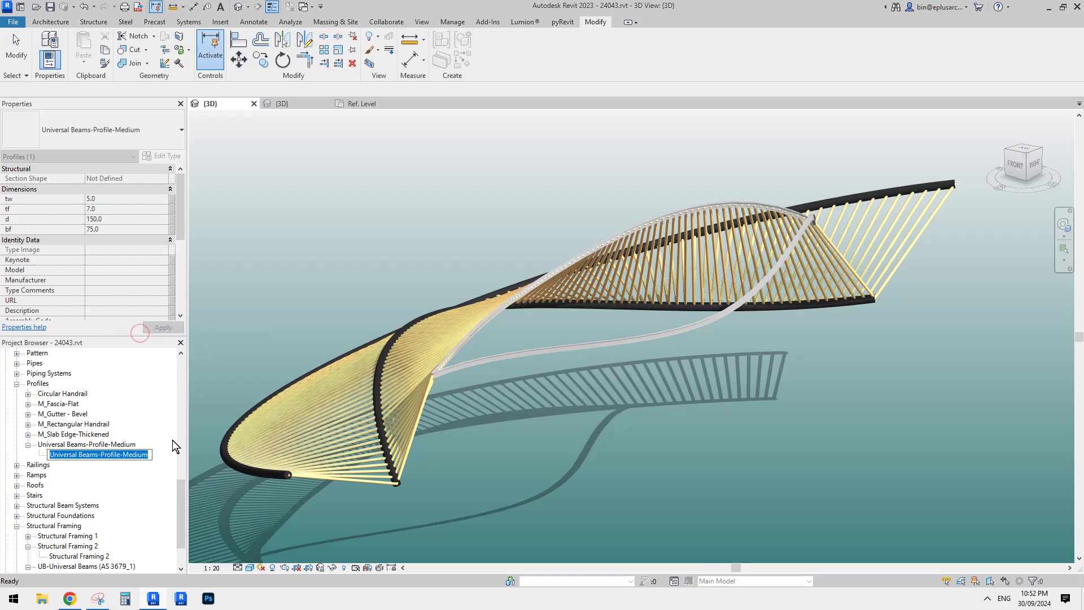
{"action": "type", "text": "150"}
{"action": "key", "text": "Return"}
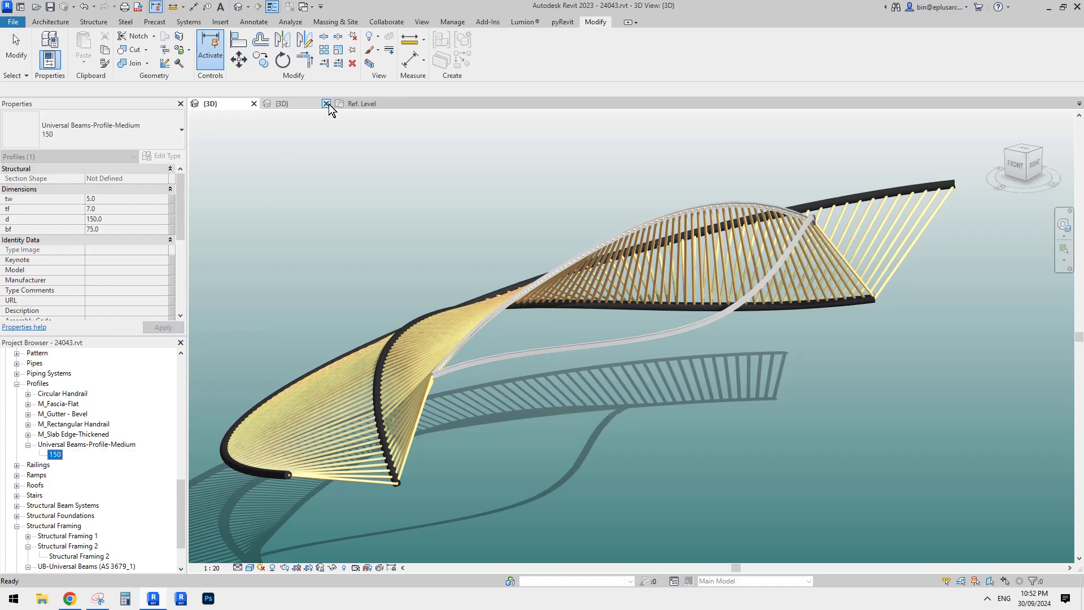
Step: Load the opened Universal Beams-Profile-Medium family into project 24043, overwriting the existing version without its parameter values
{"action": "left_click", "coordinate": [361, 104]}
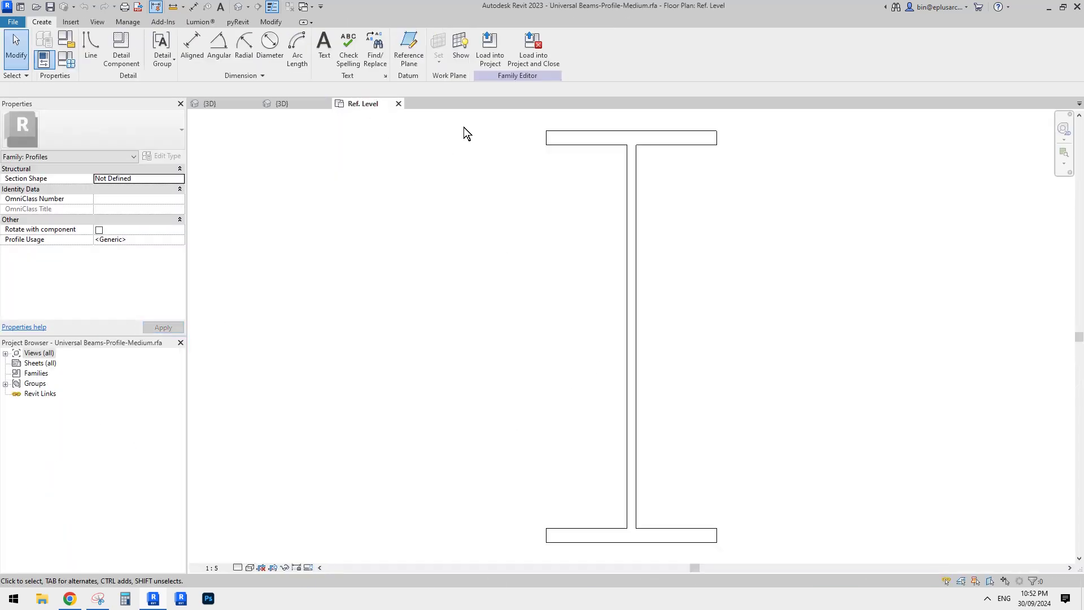
{"action": "left_click", "coordinate": [486, 59]}
{"action": "left_click", "coordinate": [331, 310]}
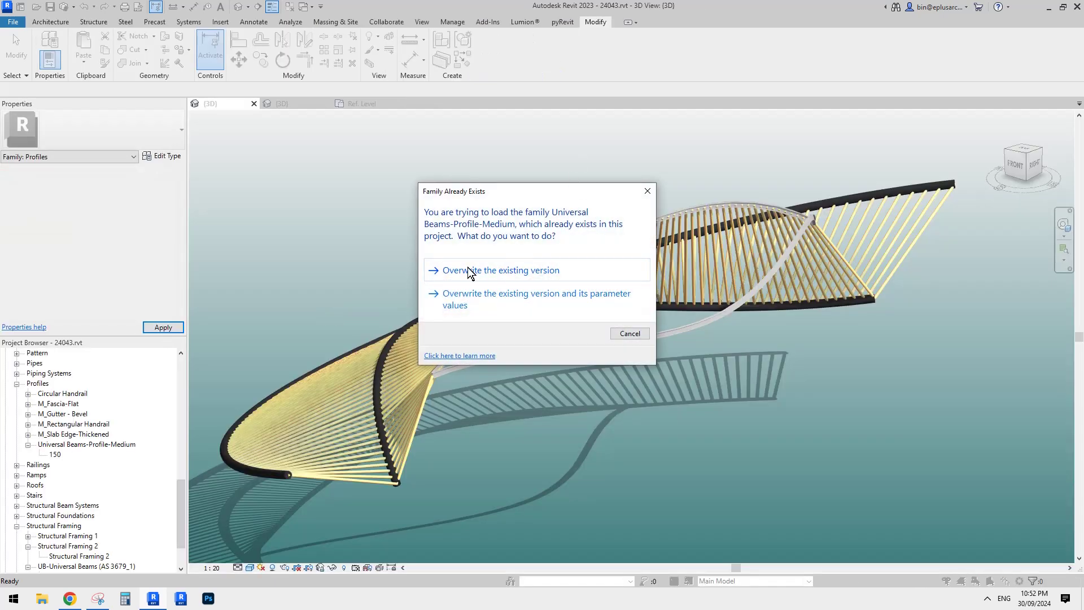
{"action": "left_click", "coordinate": [501, 271]}
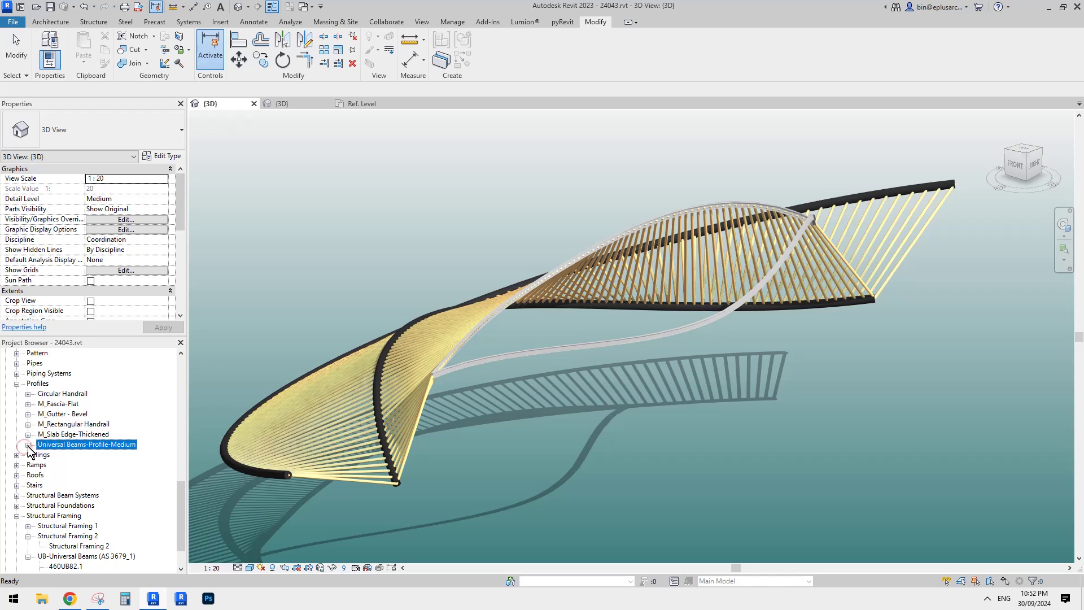
Step: Check the type properties of the newly loaded Universal Beams-Profile-Medium type and rename that type to 460
{"action": "left_click", "coordinate": [28, 445]}
{"action": "left_click", "coordinate": [91, 463]}
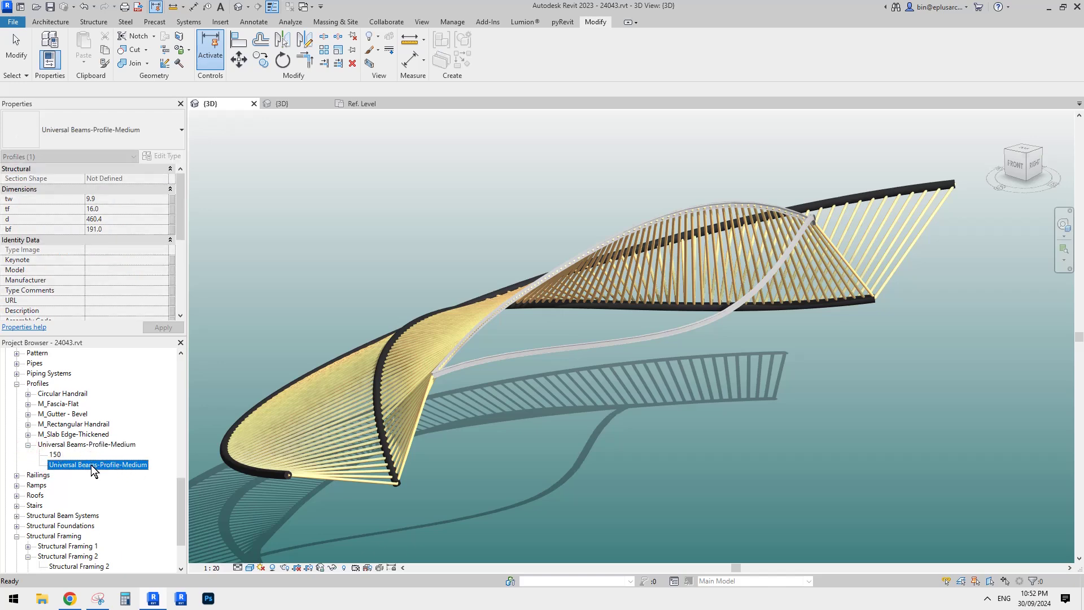
{"action": "double_click", "coordinate": [99, 464]}
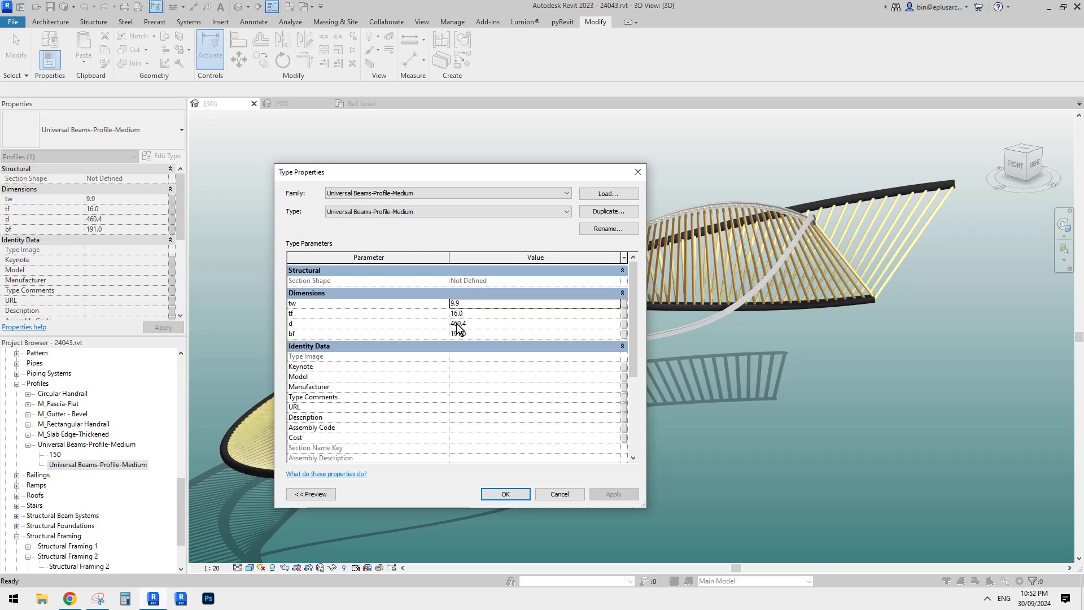
{"action": "left_click", "coordinate": [638, 173]}
{"action": "right_click", "coordinate": [114, 462]}
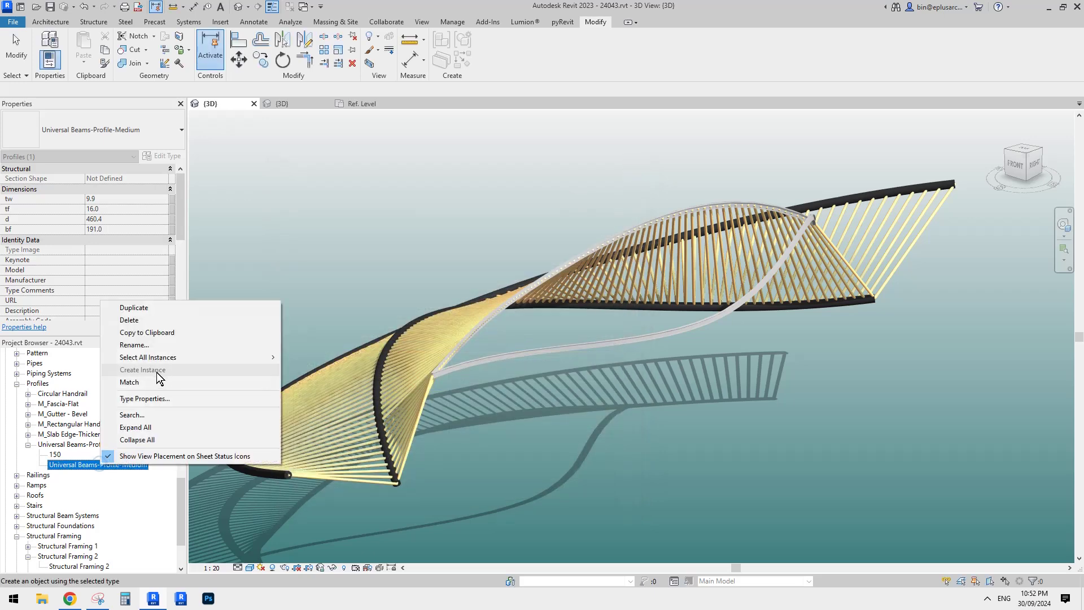
{"action": "left_click", "coordinate": [150, 346]}
{"action": "type", "text": "460"}
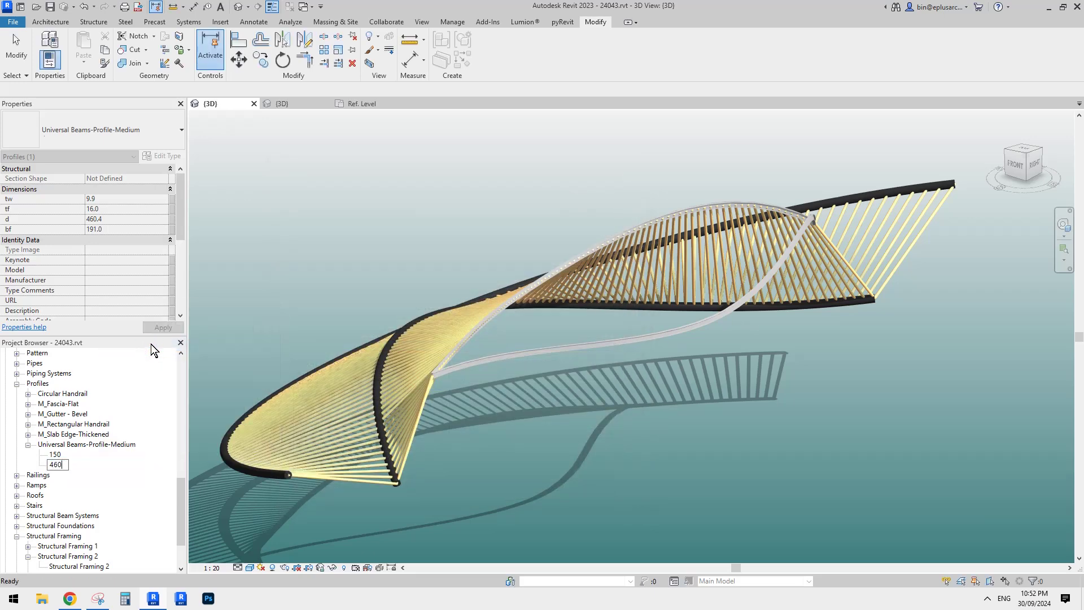
{"action": "key", "text": "Return"}
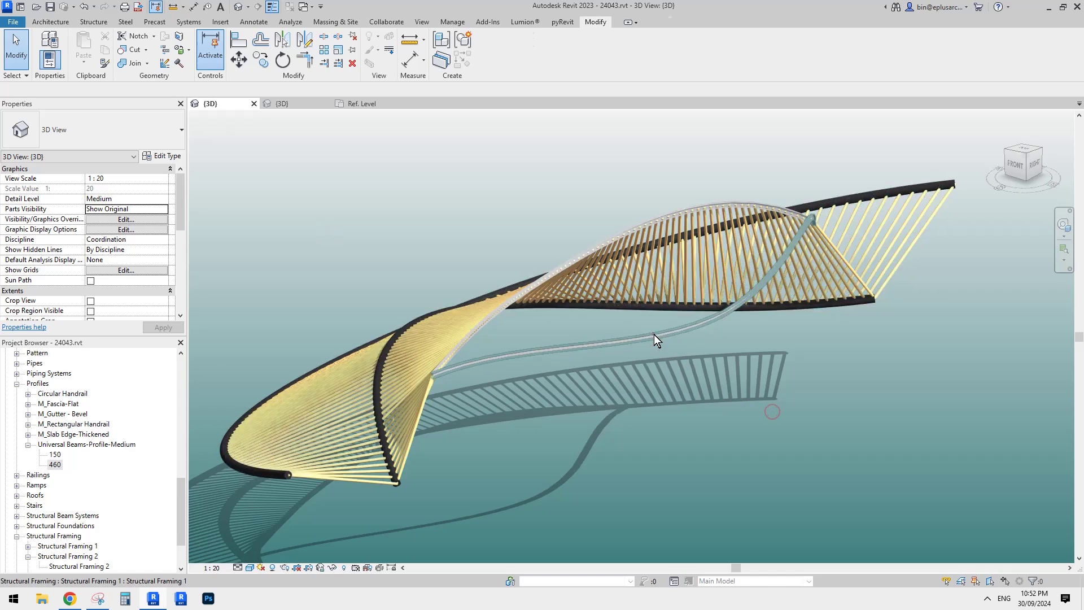
Step: Edit the curved beam without rafters in place, set its sweep profile to Universal Beams-Profile-Medium : 460, and finish the model
{"action": "left_click", "coordinate": [653, 334]}
{"action": "scroll", "coordinate": [540, 336], "scroll_direction": "up", "scroll_amount": 3}
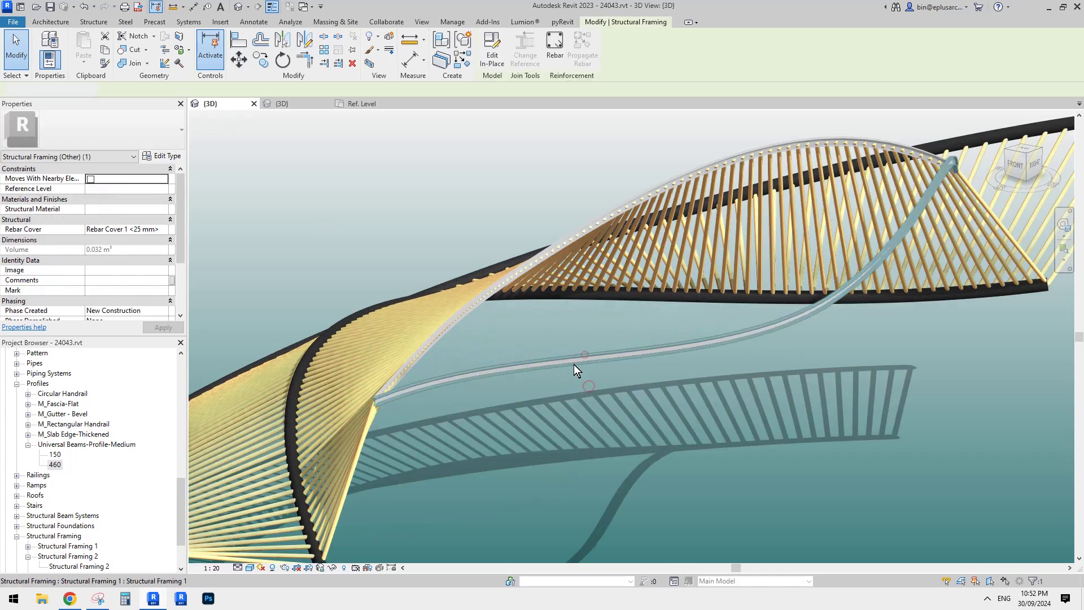
{"action": "left_click", "coordinate": [493, 48]}
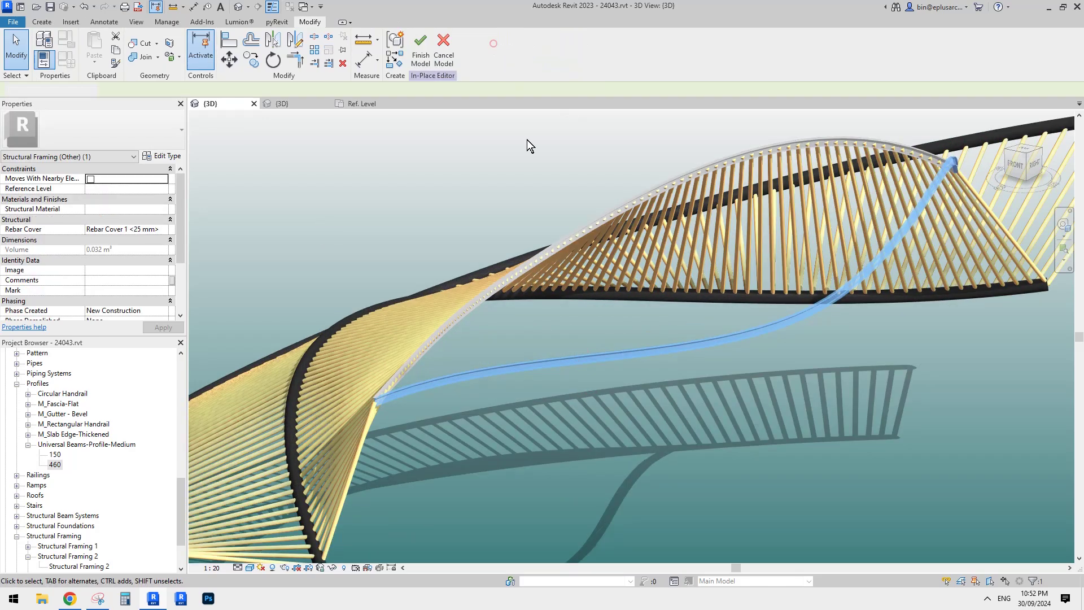
{"action": "left_click", "coordinate": [622, 354]}
{"action": "left_click", "coordinate": [144, 261]}
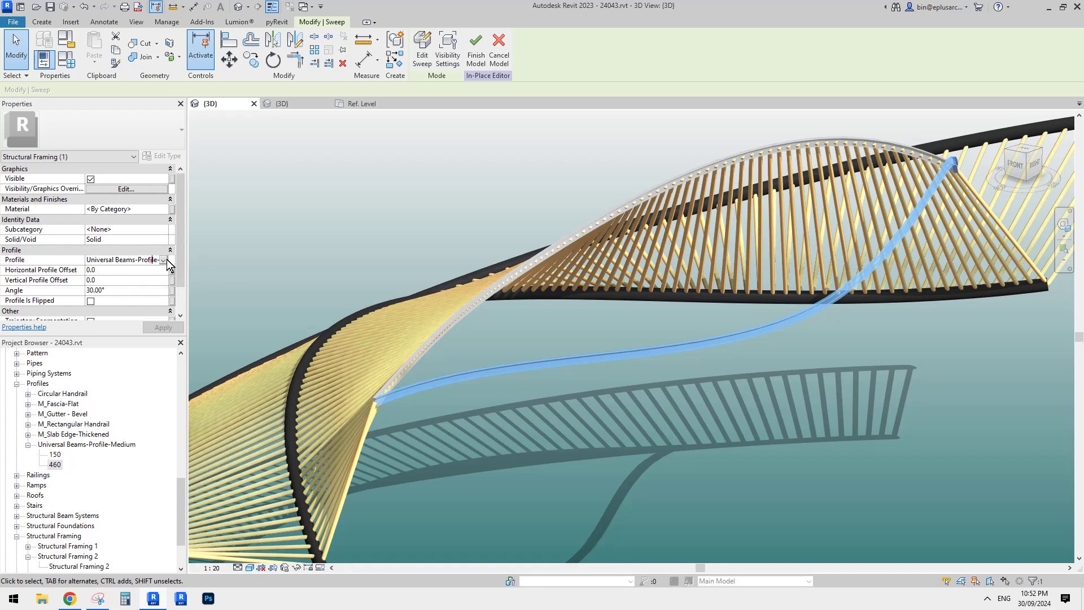
{"action": "left_click", "coordinate": [163, 260]}
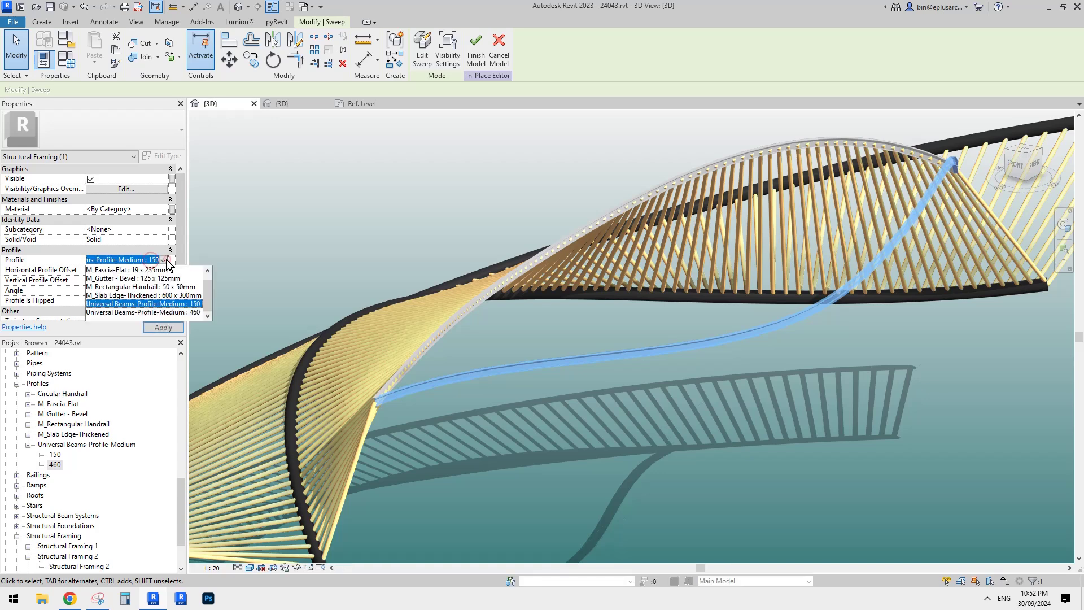
{"action": "left_click", "coordinate": [184, 312]}
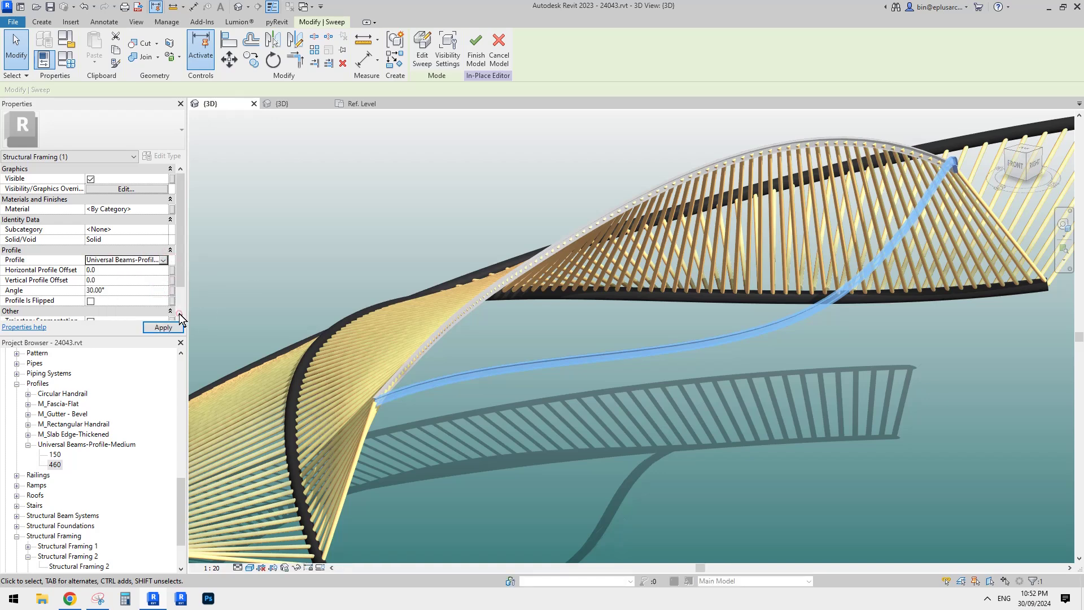
{"action": "left_click", "coordinate": [666, 418]}
{"action": "left_click", "coordinate": [421, 49]}
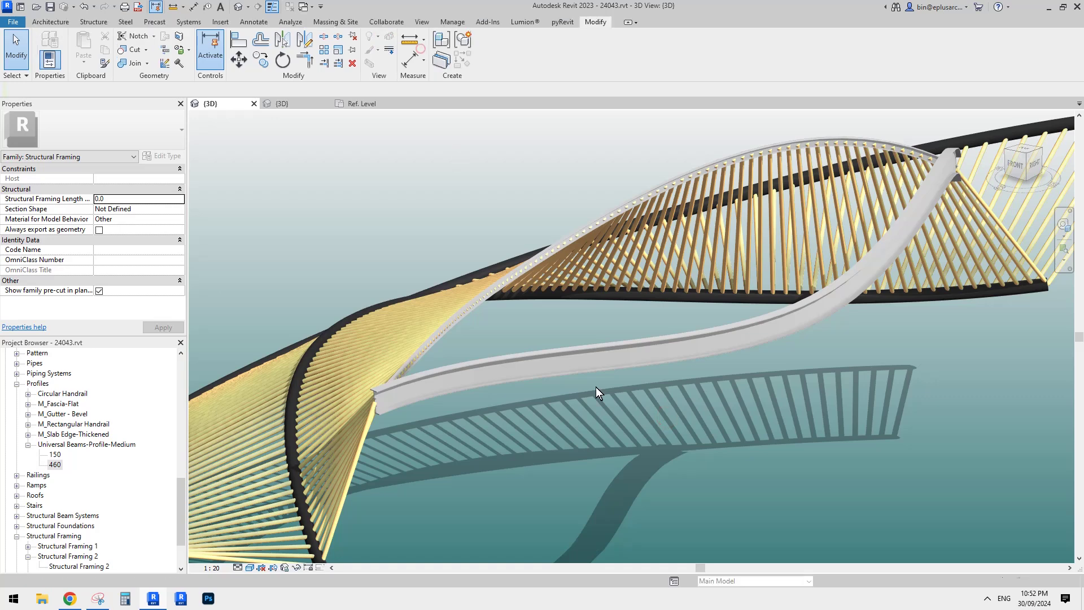
Step: Edit the curved beam along the rafters' upper ends in place, assign its sweep the Universal Beams-Profile-Medium : 460 profile, and finish the model
{"action": "left_click", "coordinate": [476, 306]}
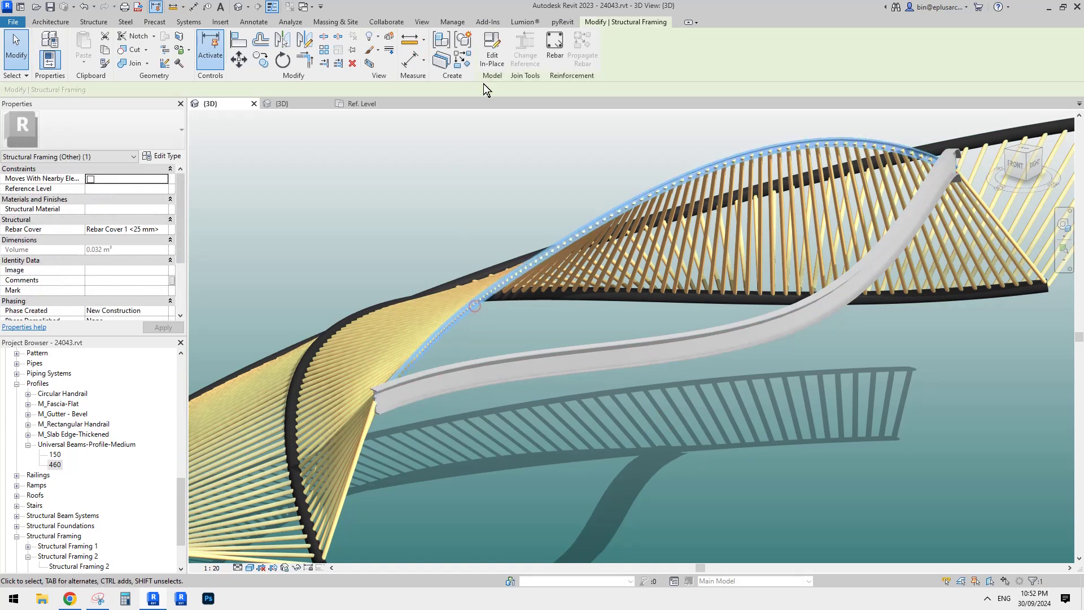
{"action": "left_click", "coordinate": [490, 57]}
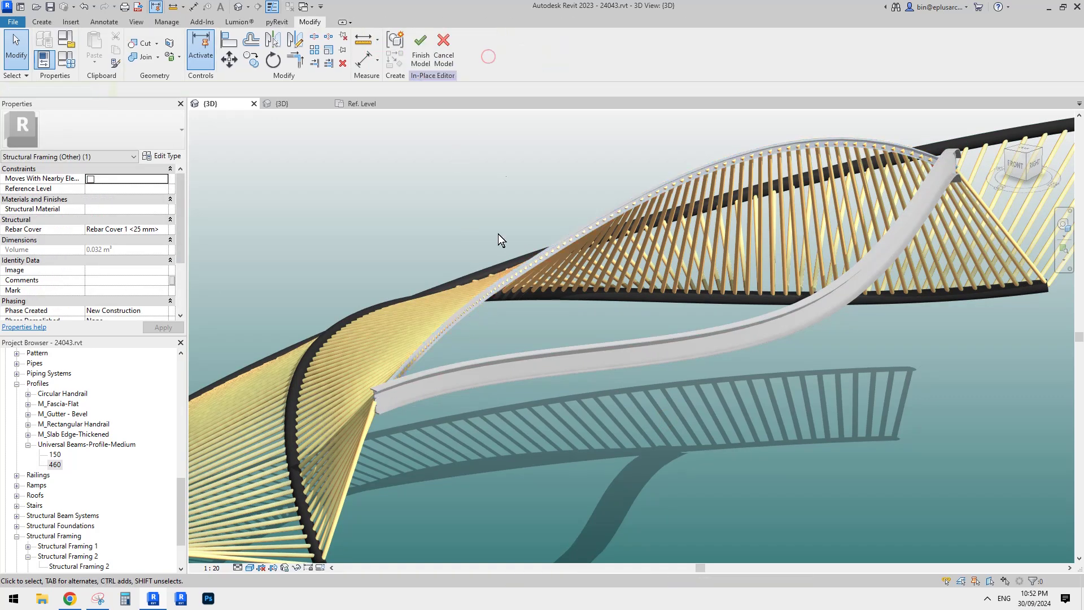
{"action": "left_click", "coordinate": [490, 292]}
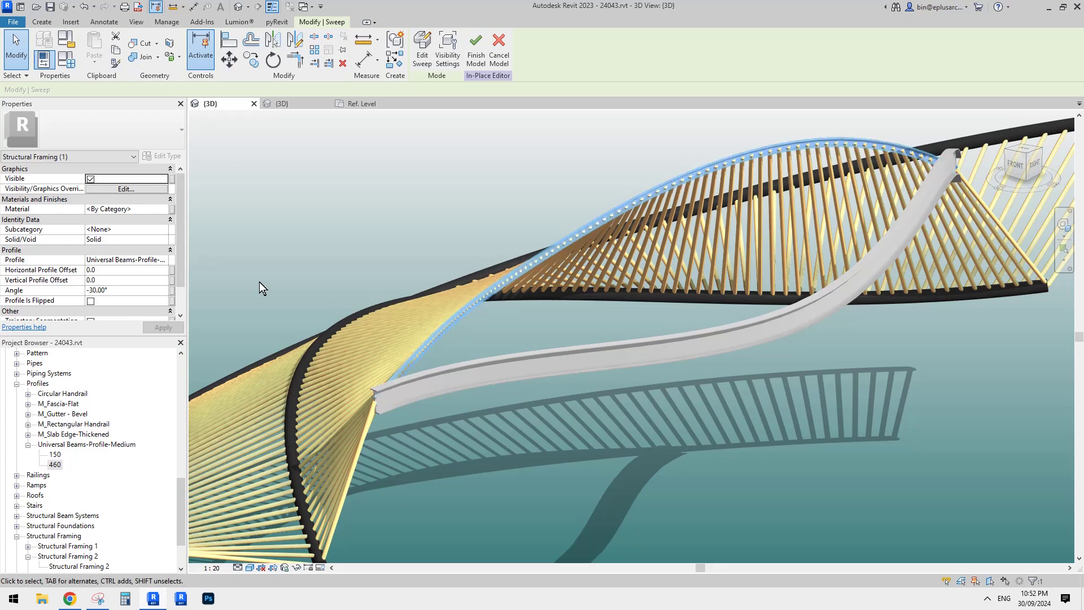
{"action": "left_click", "coordinate": [168, 263]}
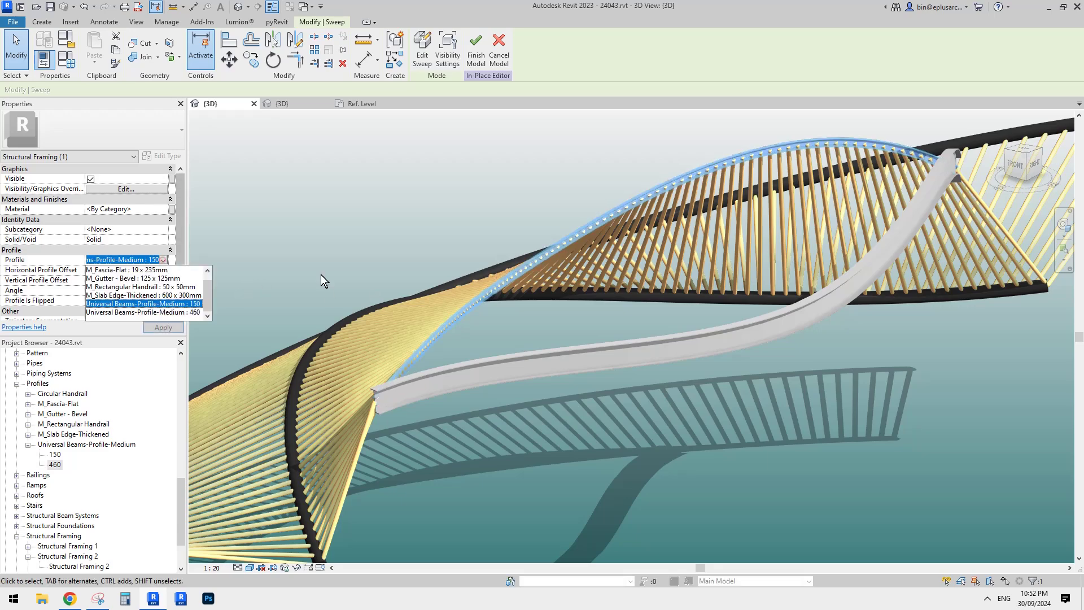
{"action": "left_click", "coordinate": [175, 313]}
{"action": "left_click", "coordinate": [344, 236]}
{"action": "middle_click_drag", "start_coordinate": [344, 236], "coordinate": [768, 321], "text": "shift"}
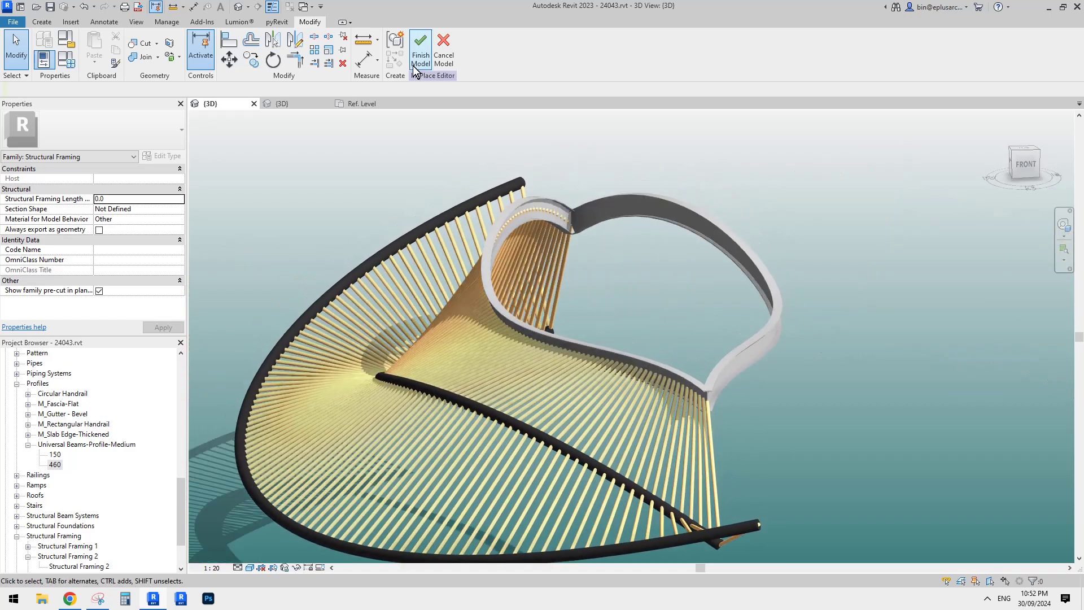
{"action": "left_click", "coordinate": [421, 48]}
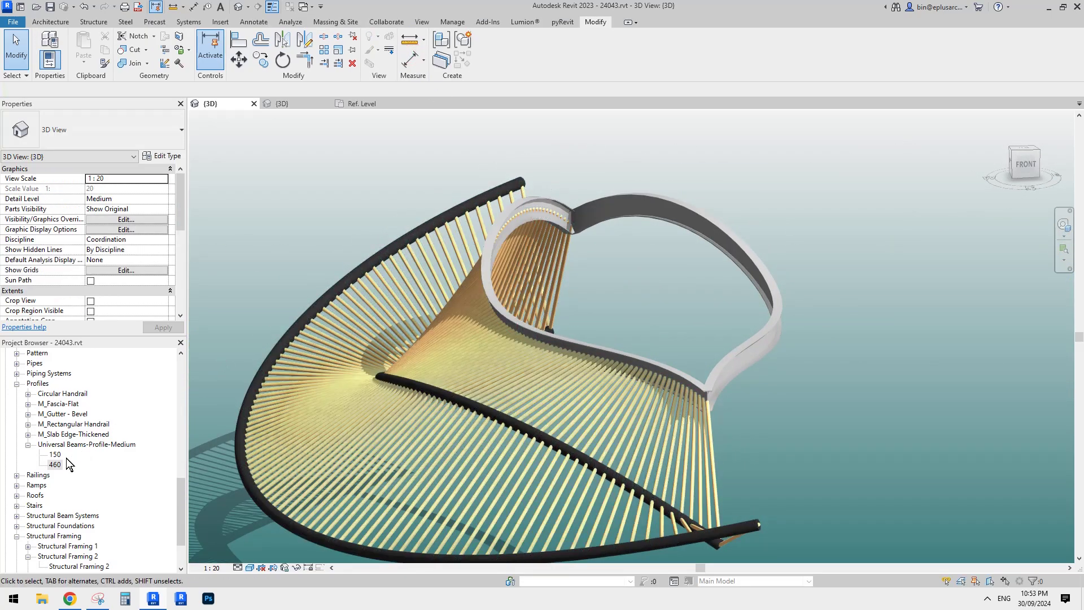
Step: Check the type properties of the 150 beam profile, then duplicate that type under the name aaa
{"action": "double_click", "coordinate": [55, 454]}
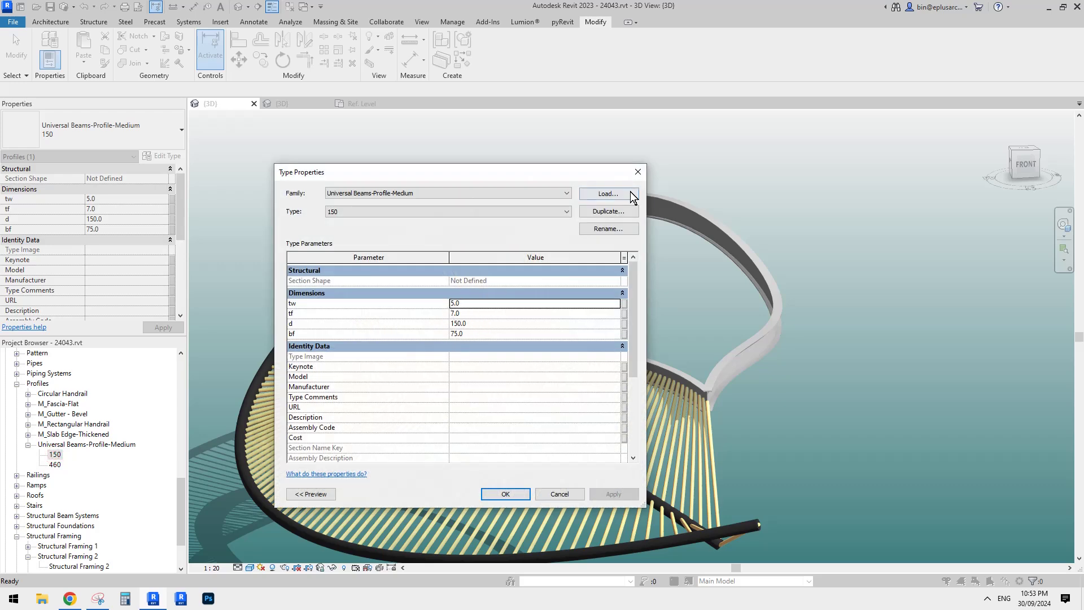
{"action": "left_click", "coordinate": [638, 172]}
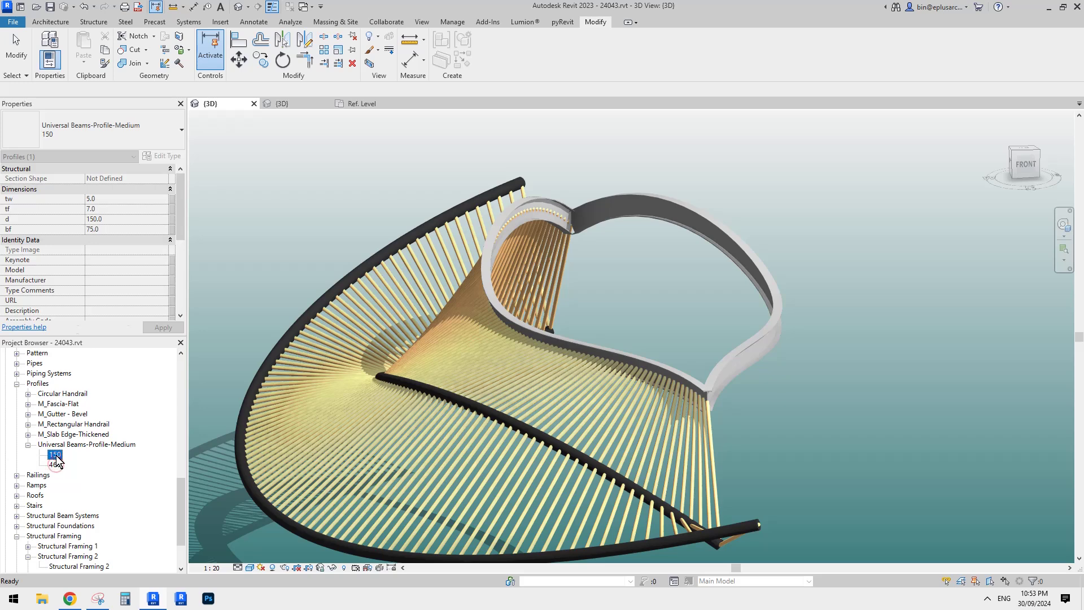
{"action": "right_click", "coordinate": [56, 455]}
{"action": "left_click", "coordinate": [121, 299]}
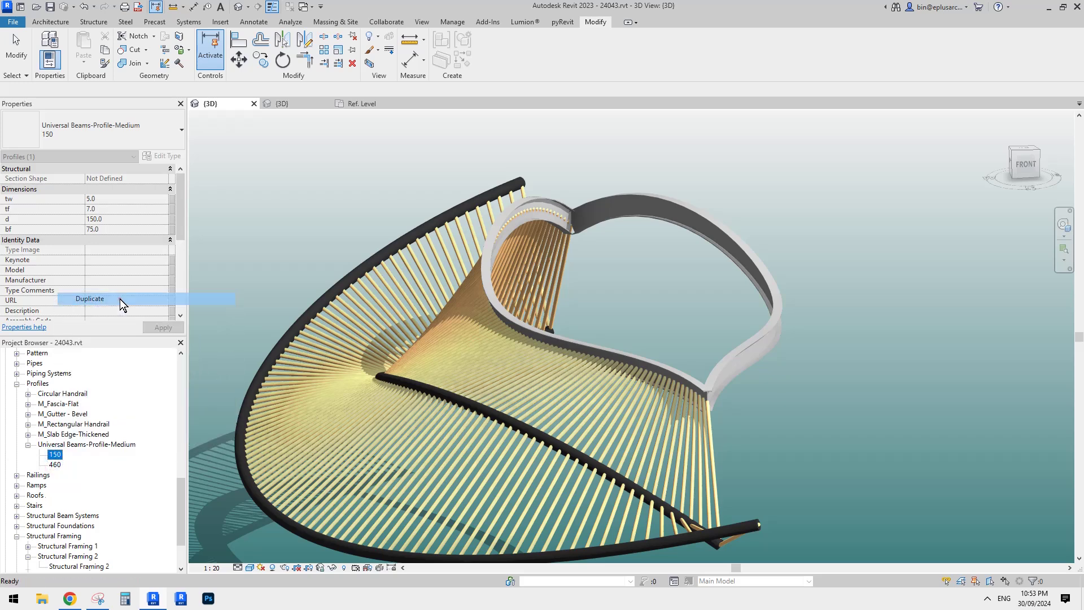
{"action": "type", "text": "aaa"}
{"action": "key", "text": "Return"}
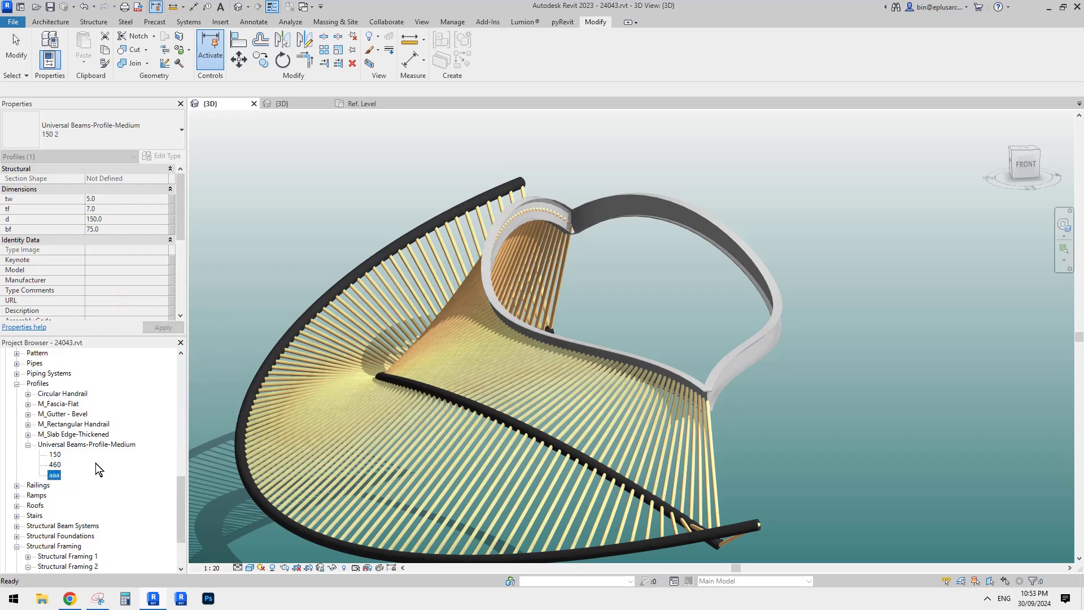
Step: Review the dimension parameters of the aaa profile type, close them without changes, and inspect both curved beams in 3D
{"action": "double_click", "coordinate": [55, 479]}
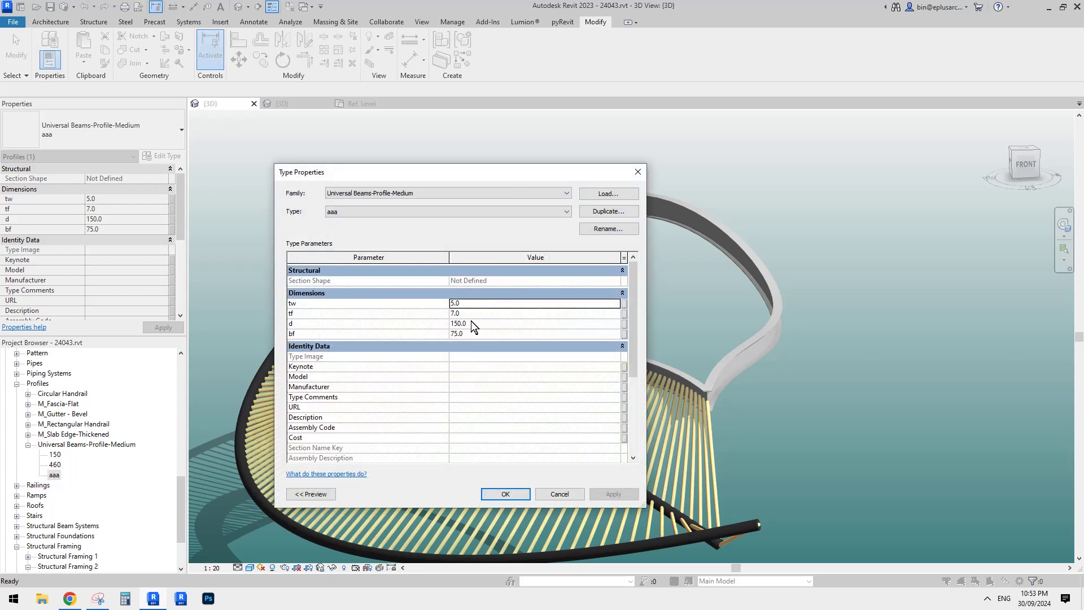
{"action": "left_click", "coordinate": [554, 496]}
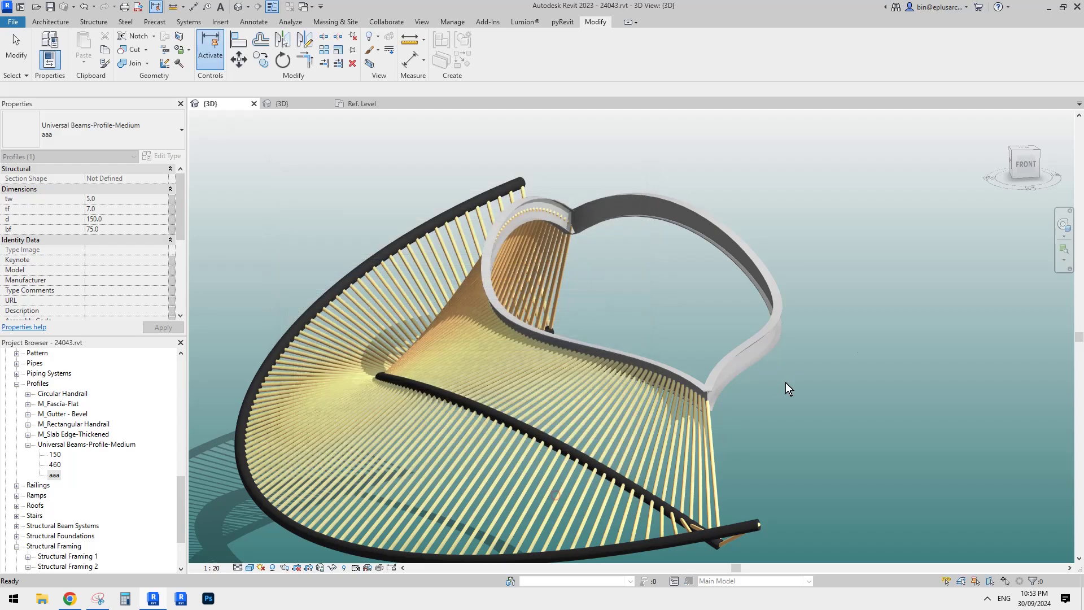
{"action": "middle_click_drag", "start_coordinate": [873, 335], "coordinate": [590, 318], "text": "shift"}
{"action": "middle_click_drag", "start_coordinate": [680, 336], "coordinate": [737, 402], "text": "shift"}
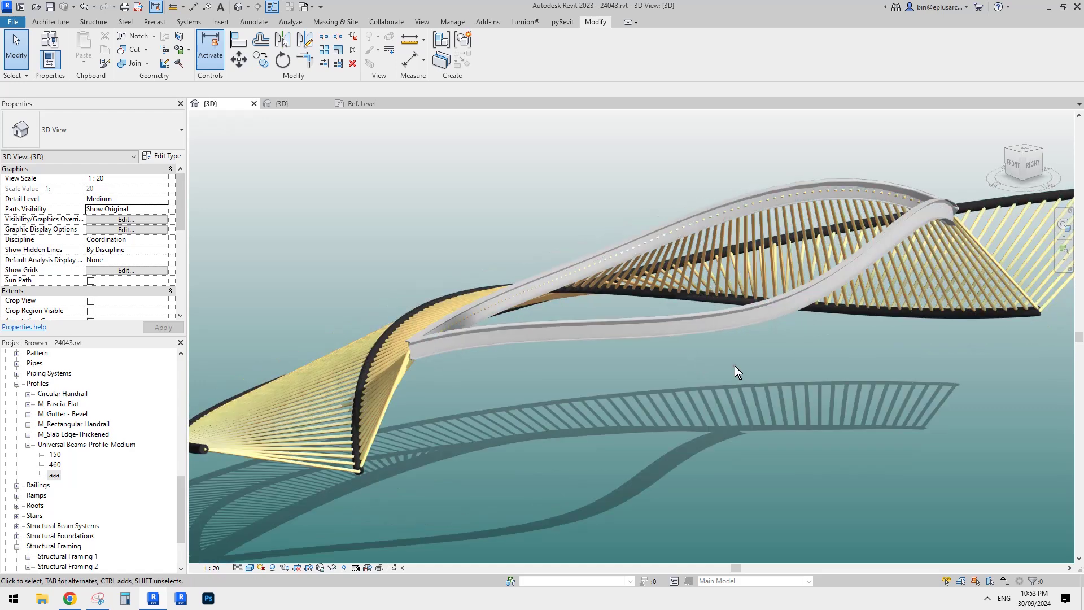